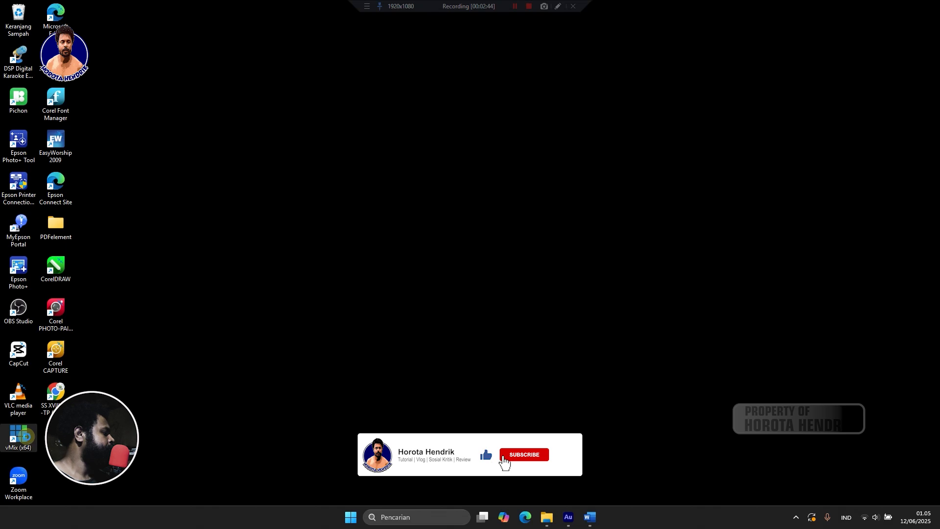
# Launch vMix (x64) from the desktop shortcut's context menu.
pyautogui.rightClick(27, 439)
pyautogui.click(289, 488)
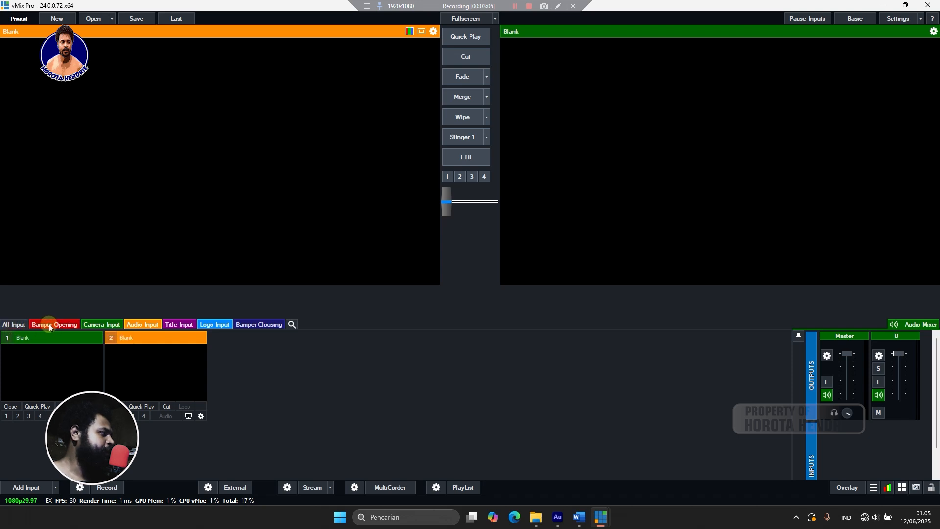
# Browse the Camera Input, Audio Input, Title Input, Logo Input and Bamper Clousing input groups.
pyautogui.click(97, 324)
pyautogui.click(155, 325)
pyautogui.click(178, 325)
pyautogui.click(214, 326)
pyautogui.click(251, 326)
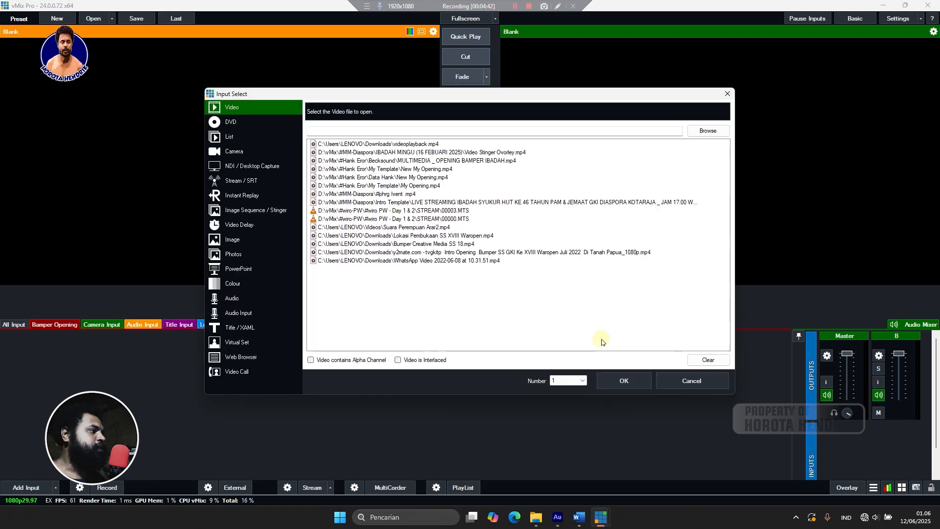
# Choose the Video input type and browse to the vMix folder on DATA (D:).
pyautogui.click(242, 152)
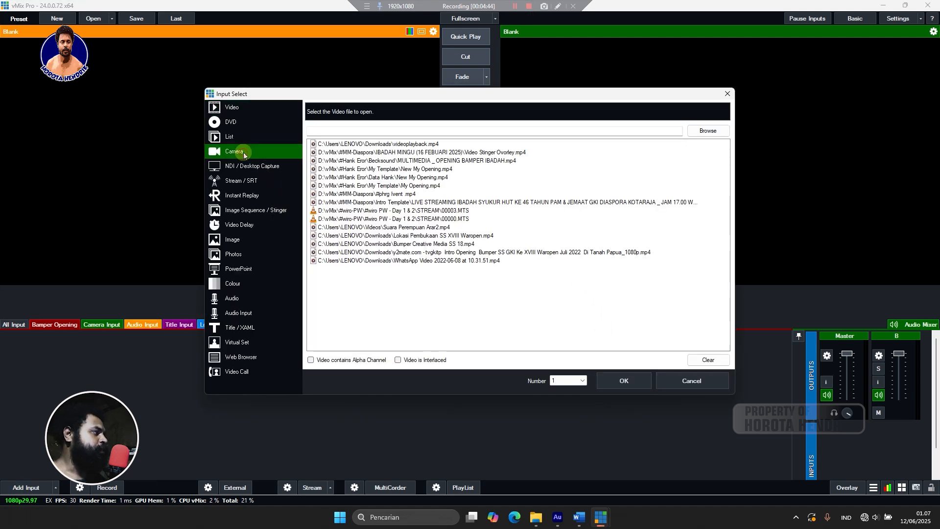
pyautogui.click(248, 107)
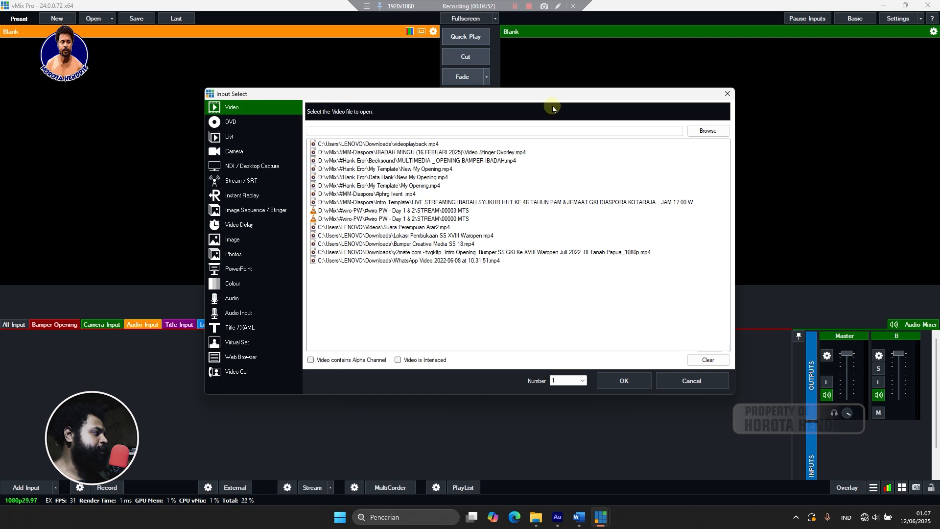
pyautogui.click(709, 130)
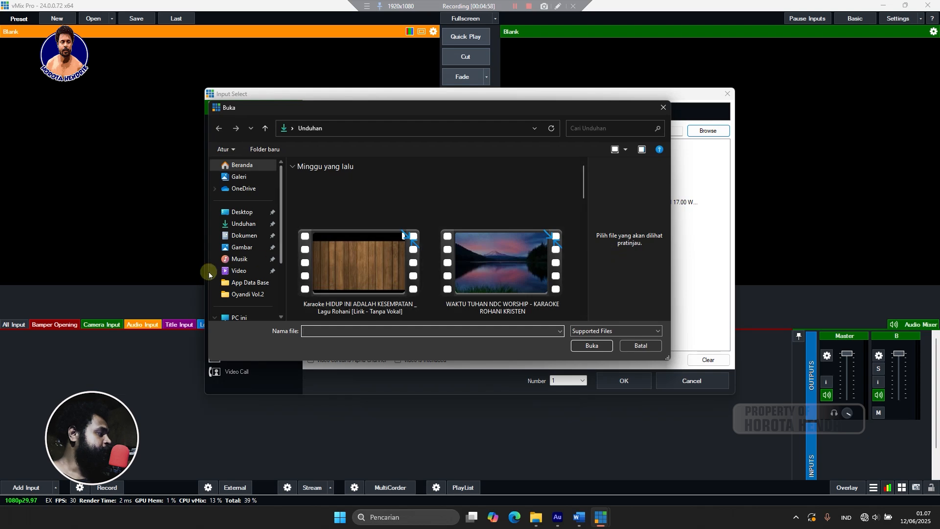
pyautogui.scroll(-2, 264, 274)
pyautogui.click(263, 271)
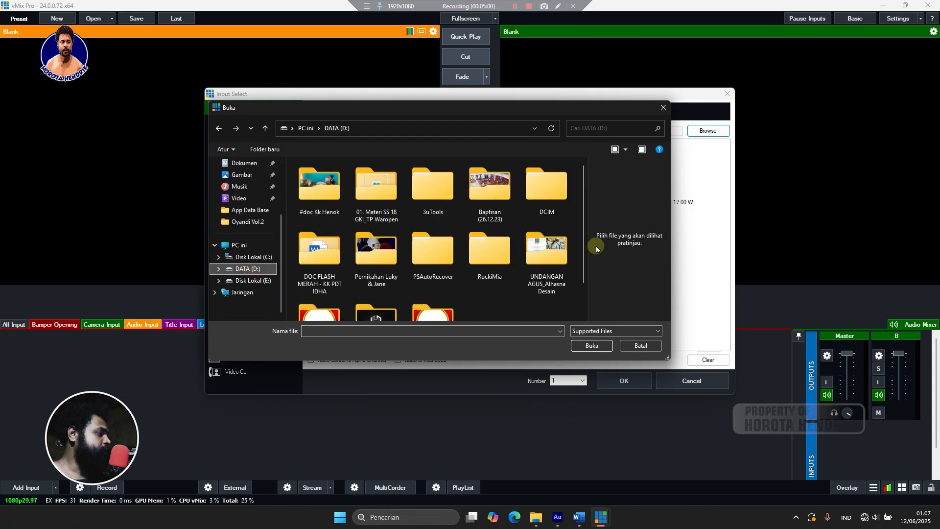
pyautogui.scroll(-1, 433, 244)
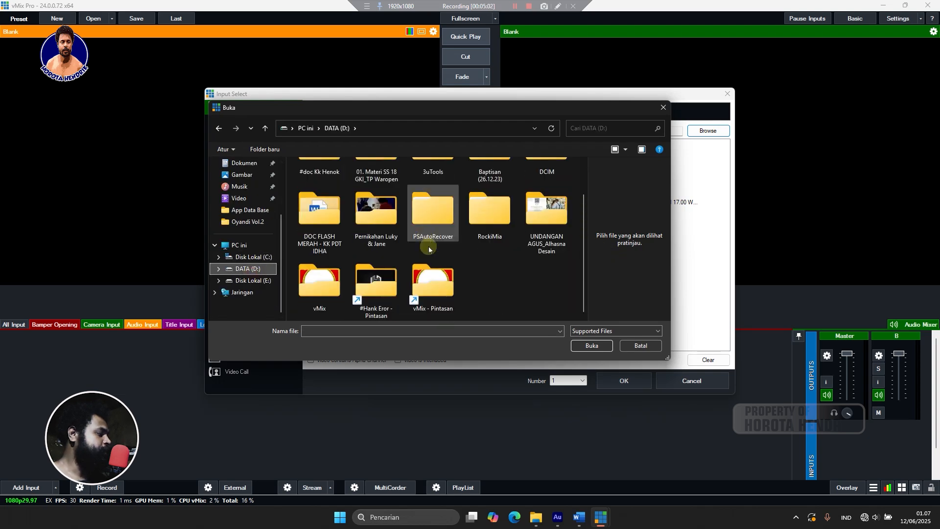
pyautogui.doubleClick(447, 288)
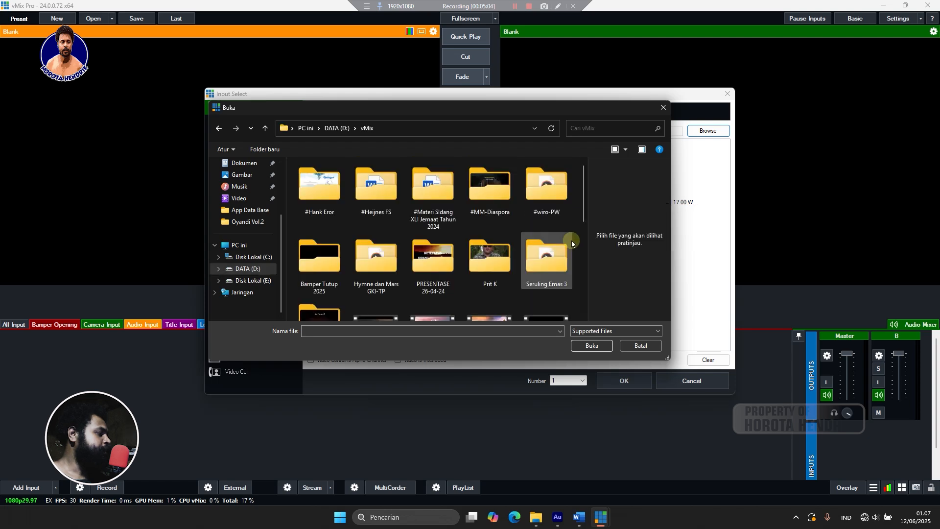
# Open the #MM-Diaspora folder and add MultiMedia.mp4 as input 1.
pyautogui.scroll(-5, 501, 239)
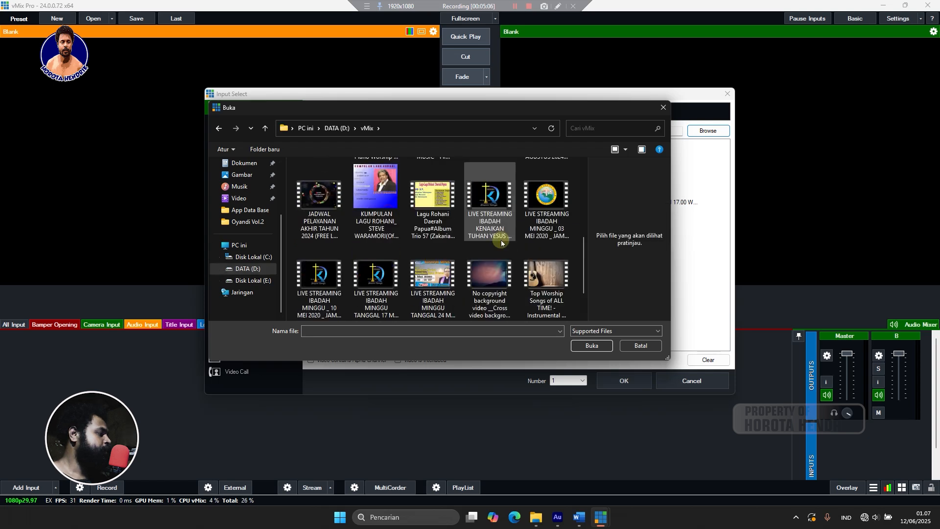
pyautogui.scroll(-2, 500, 242)
pyautogui.scroll(10, 501, 242)
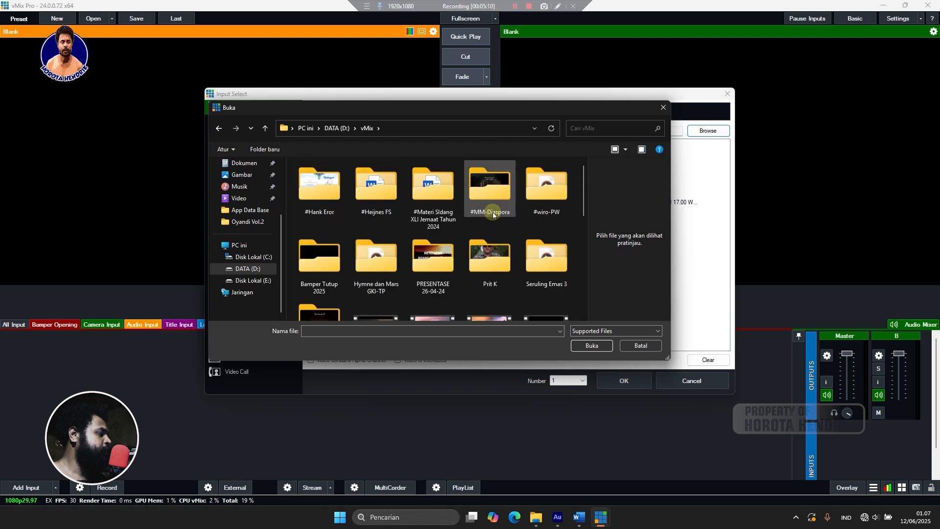
pyautogui.doubleClick(318, 258)
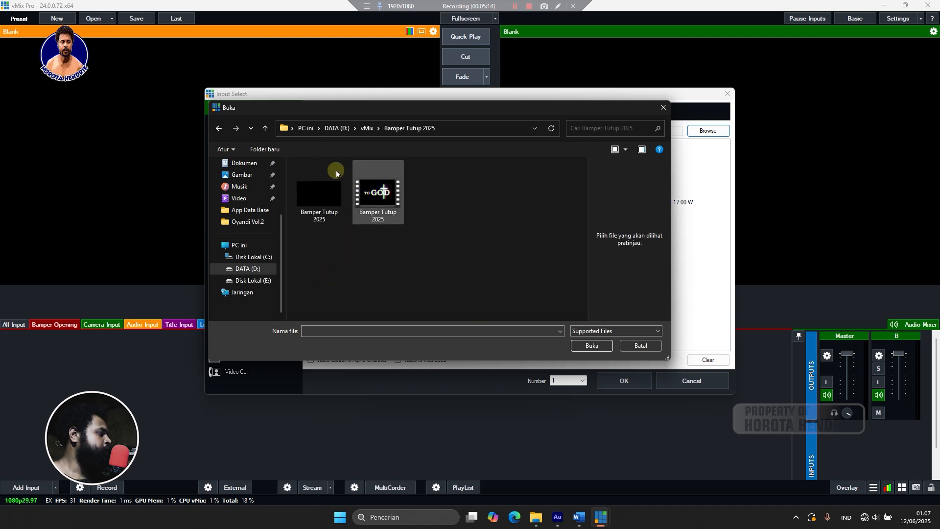
pyautogui.click(219, 128)
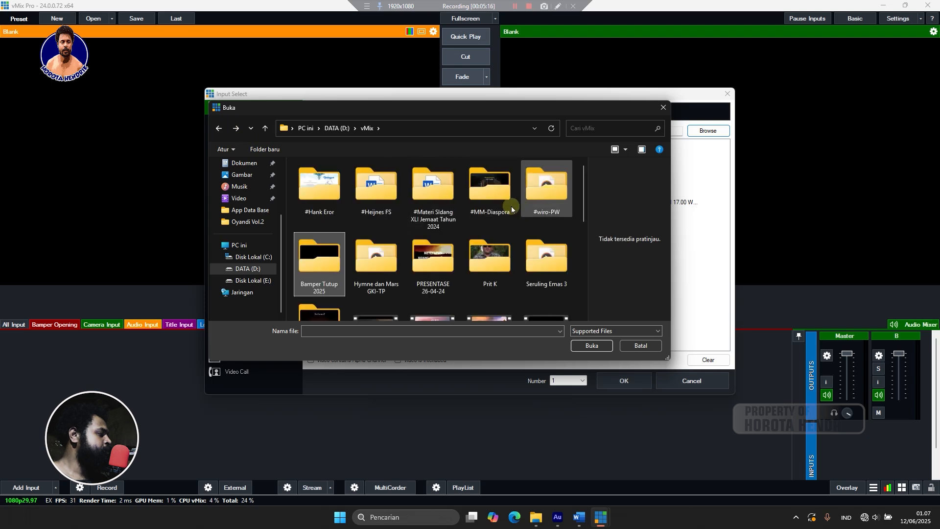
pyautogui.doubleClick(489, 181)
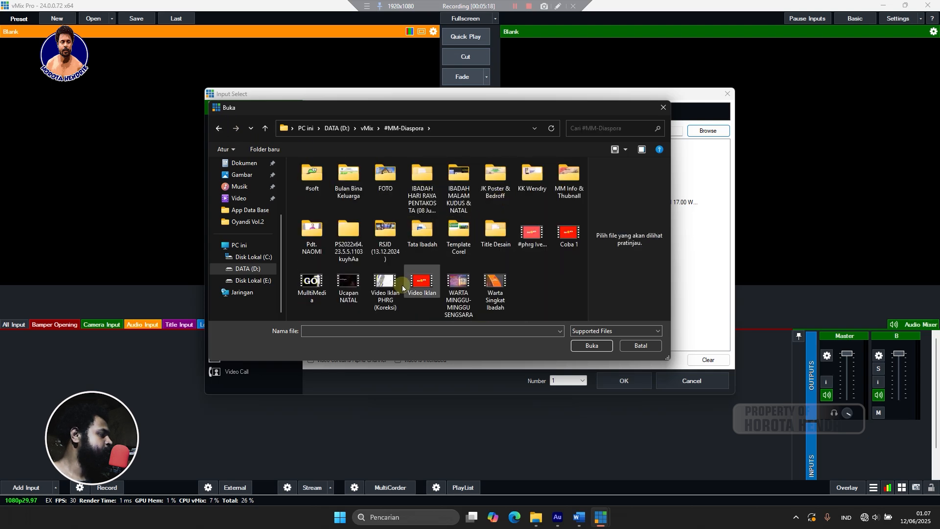
pyautogui.click(314, 297)
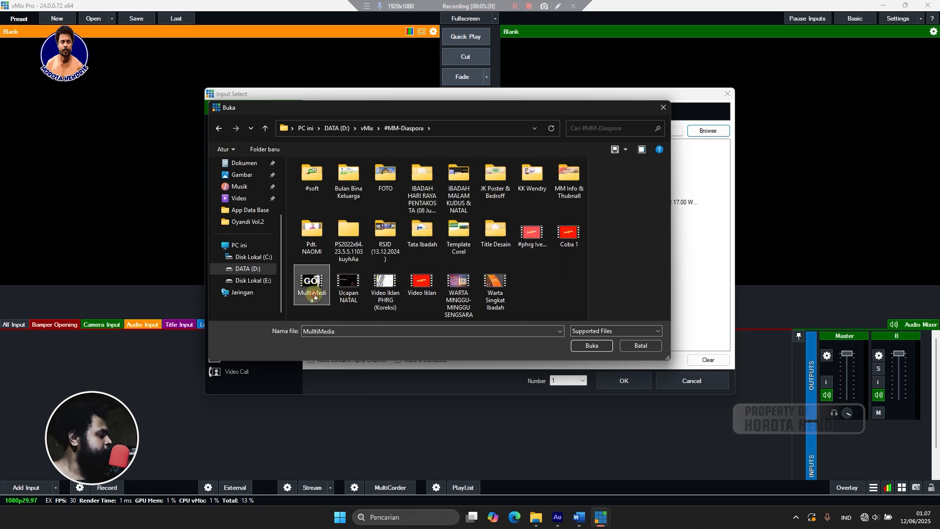
pyautogui.click(591, 345)
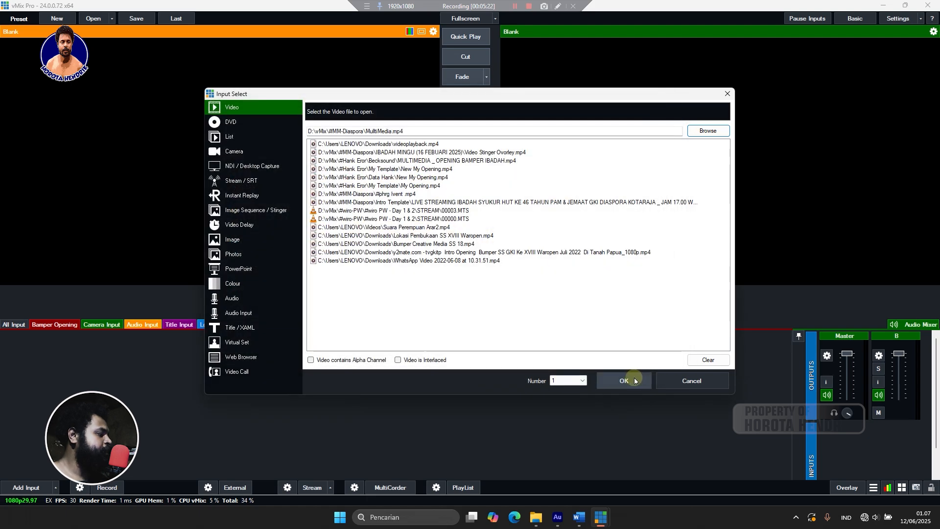
pyautogui.press('Return')
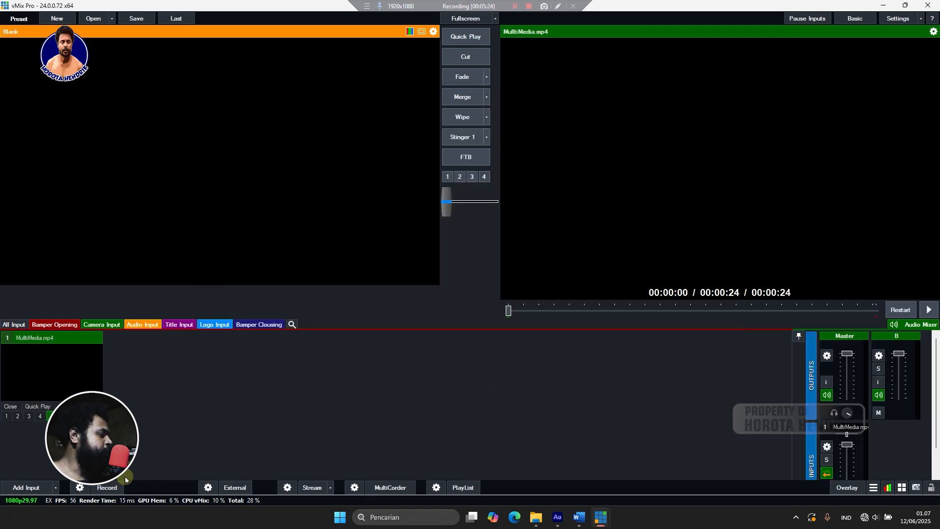
# Browse into IBADAH HARI RAYA PENTAKOSTA (08 Juni 2025) and add WARTA SINGKAT 12.mp4 as input 2.
pyautogui.click(40, 487)
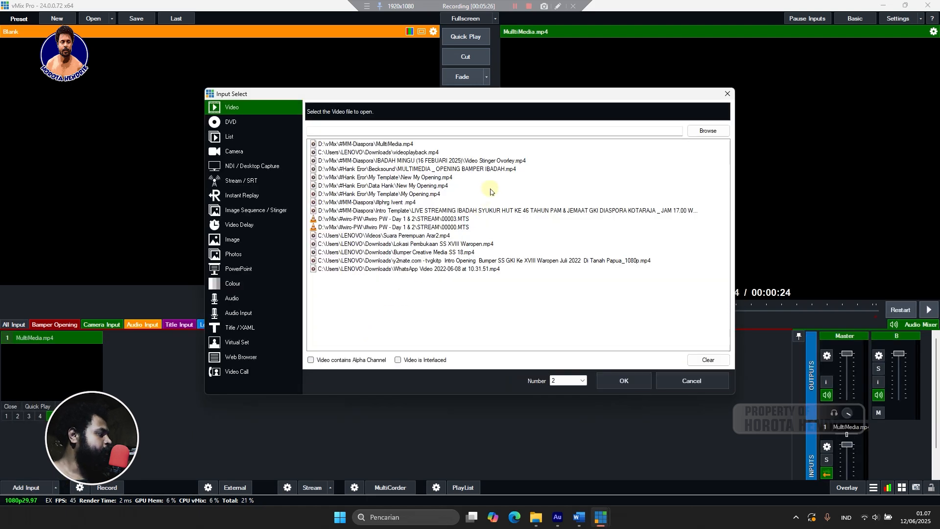
pyautogui.click(707, 130)
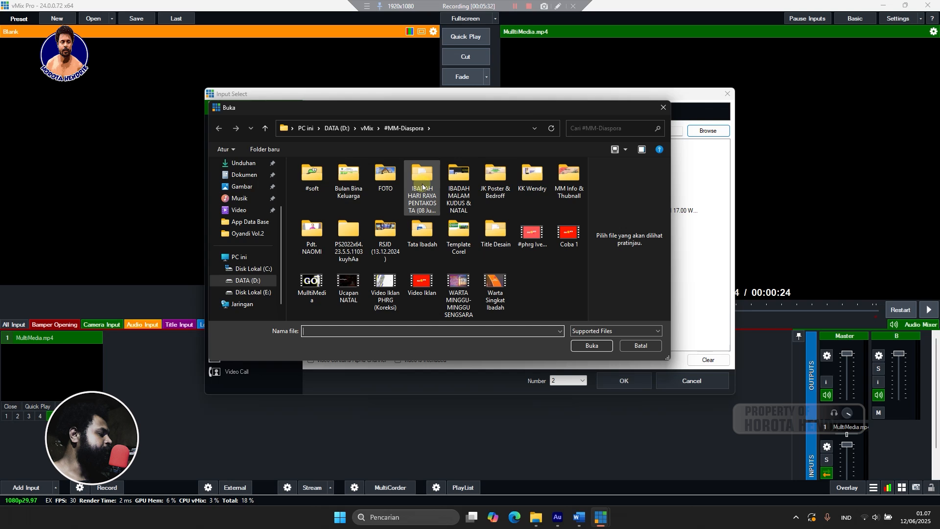
pyautogui.click(429, 188)
pyautogui.doubleClick(429, 188)
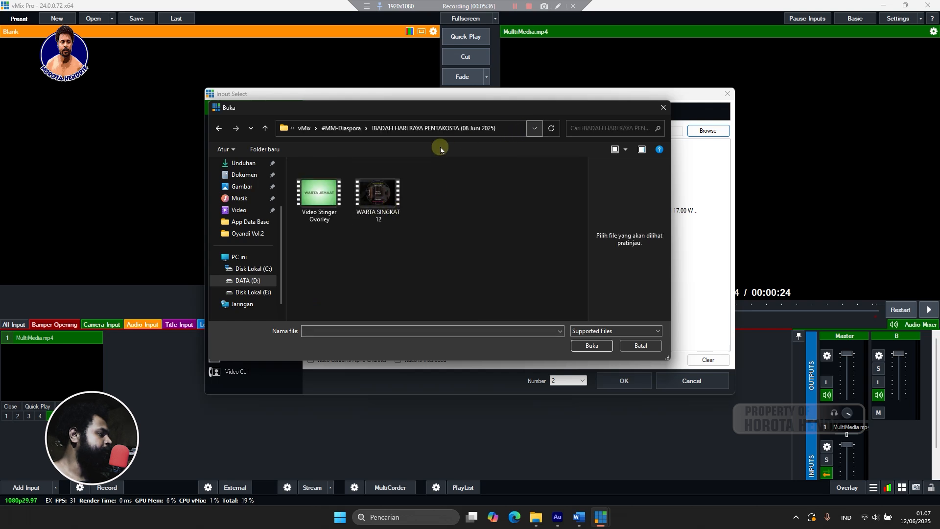
pyautogui.click(379, 204)
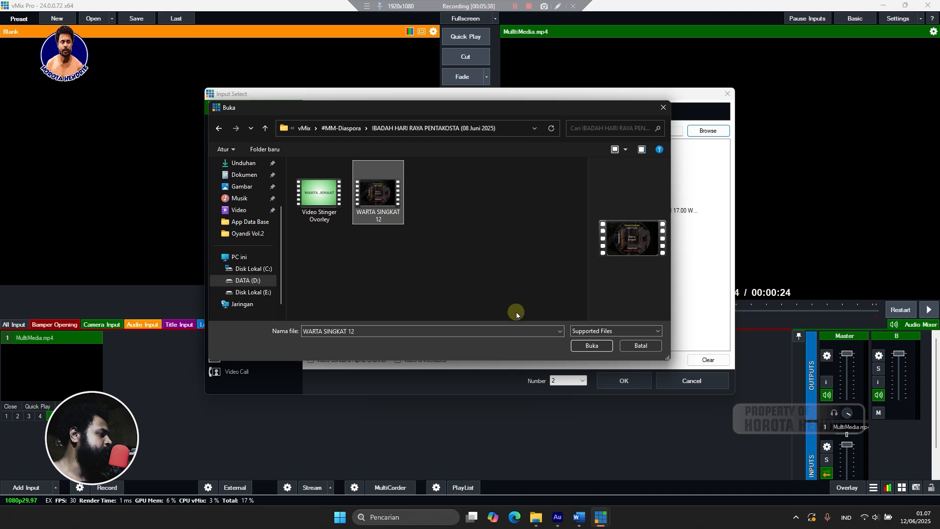
pyautogui.click(590, 346)
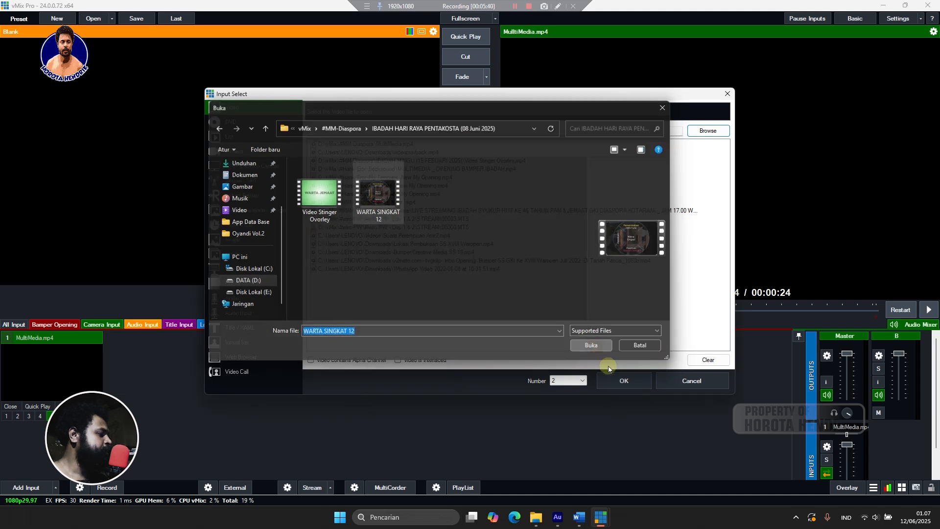
pyautogui.click(621, 380)
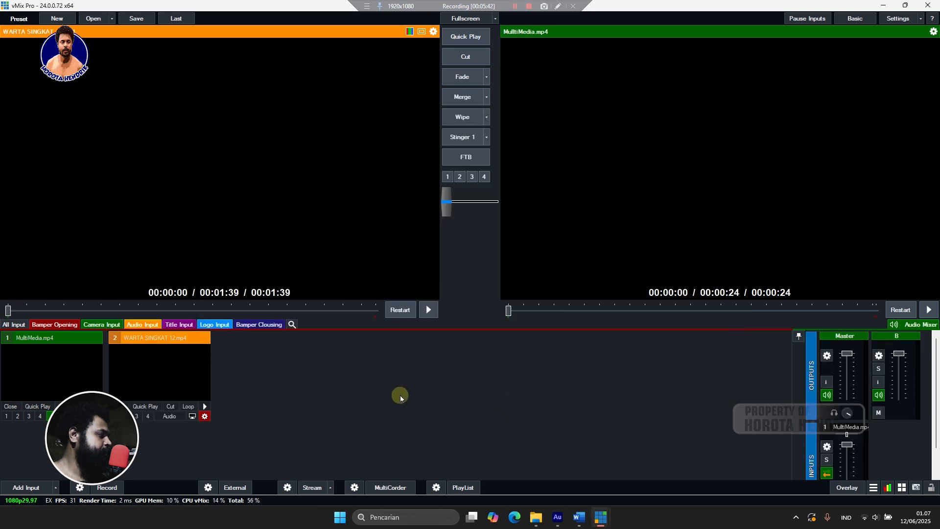
# From #MM-Diaspora, preview Video Iklan and #phrg Ivent, then add WARTA MINGGU-MINGGU SENGSARA.mp4 as input 3.
pyautogui.click(23, 487)
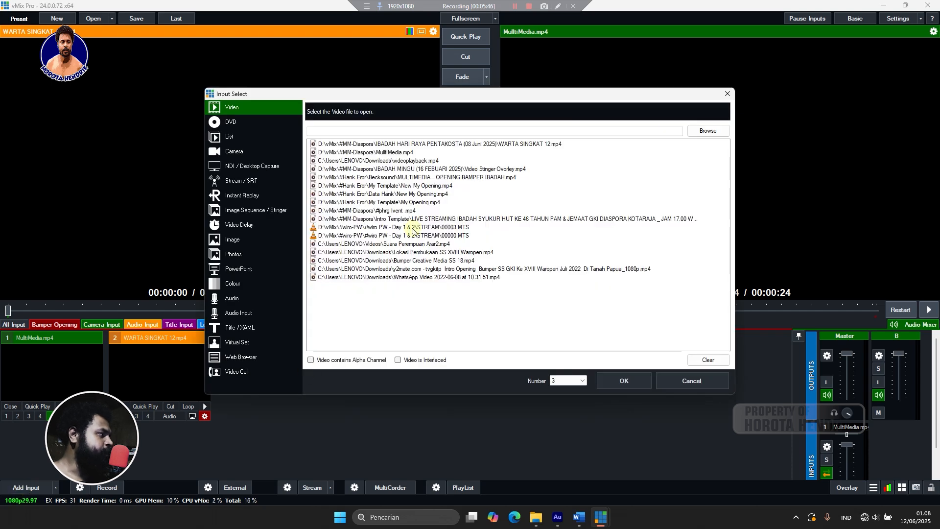
pyautogui.click(687, 381)
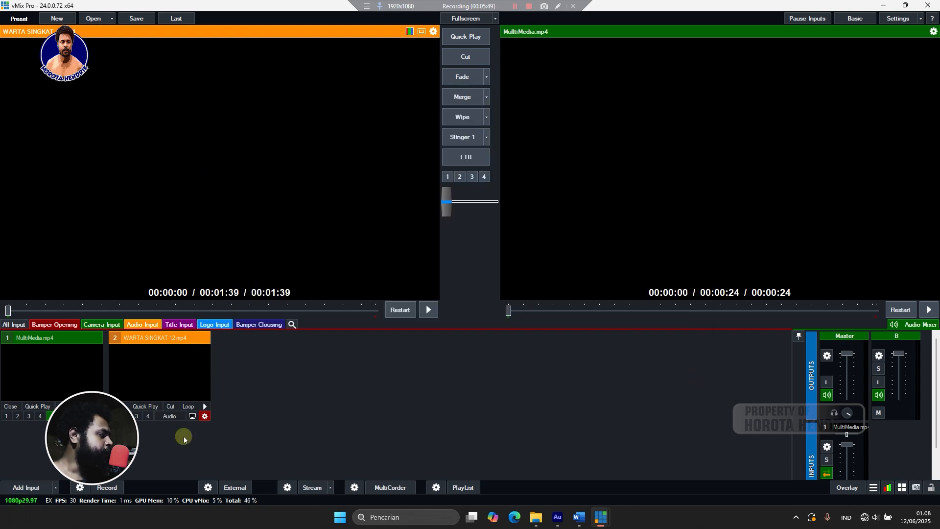
pyautogui.click(34, 488)
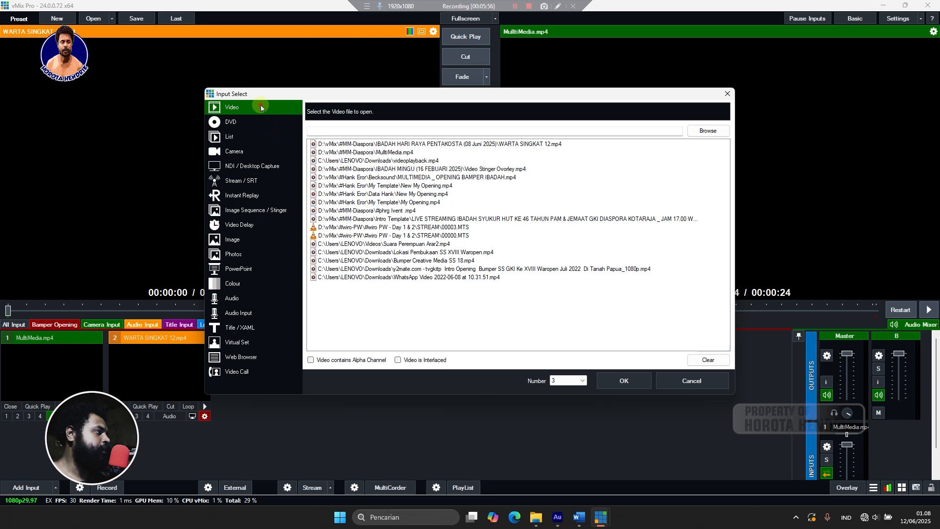
pyautogui.click(727, 131)
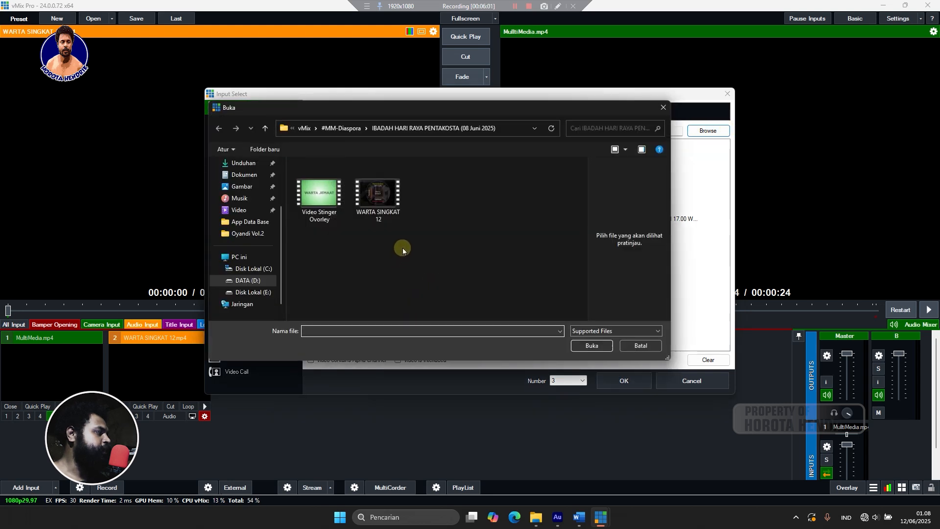
pyautogui.click(341, 128)
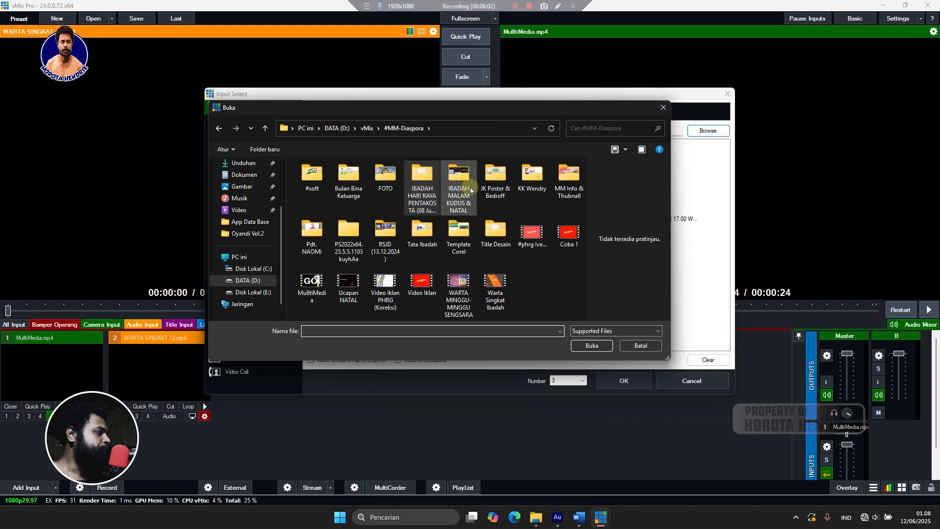
pyautogui.click(424, 289)
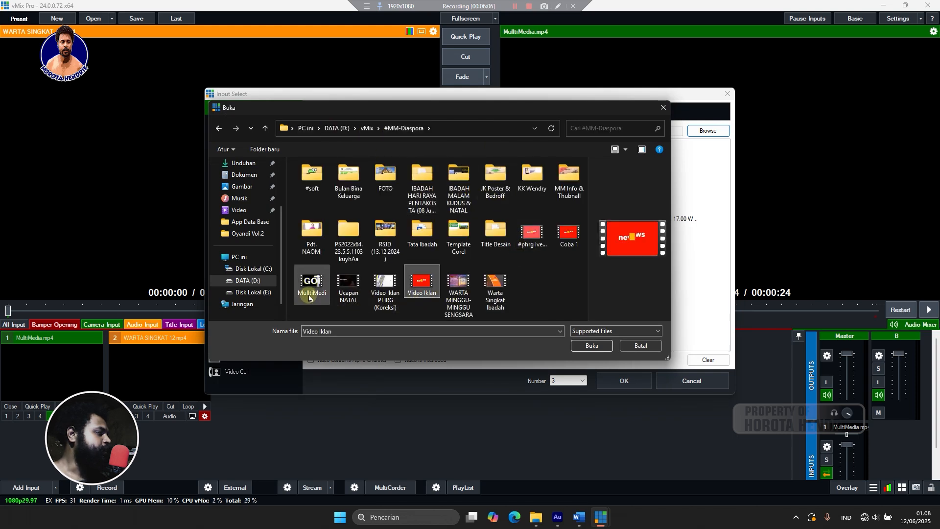
pyautogui.click(541, 242)
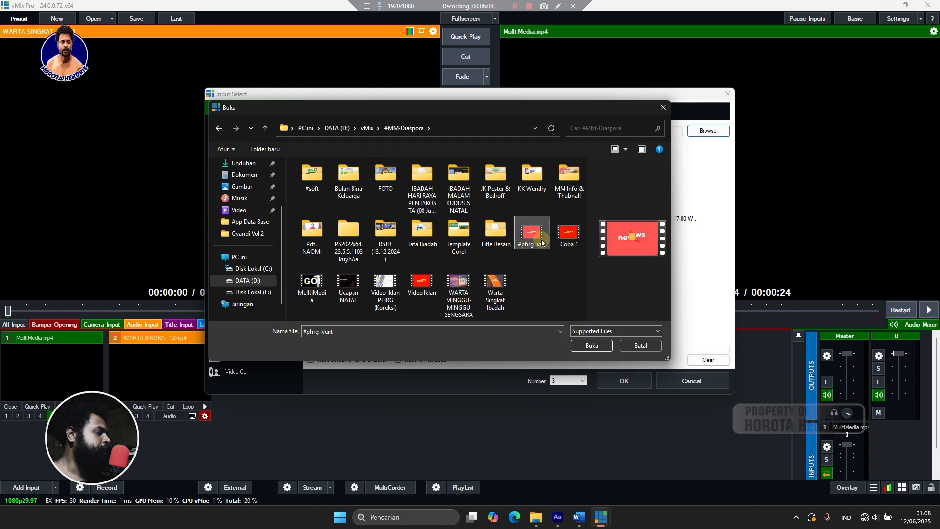
pyautogui.click(449, 307)
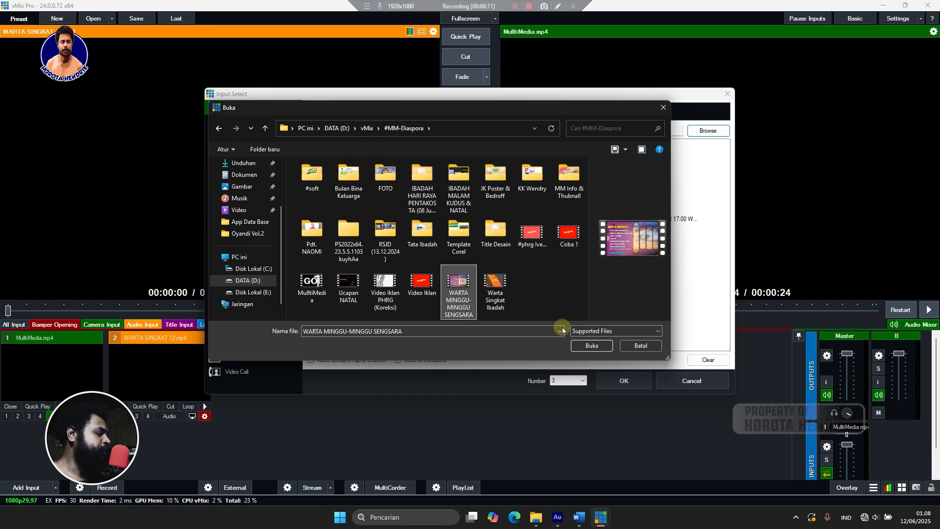
pyautogui.click(590, 346)
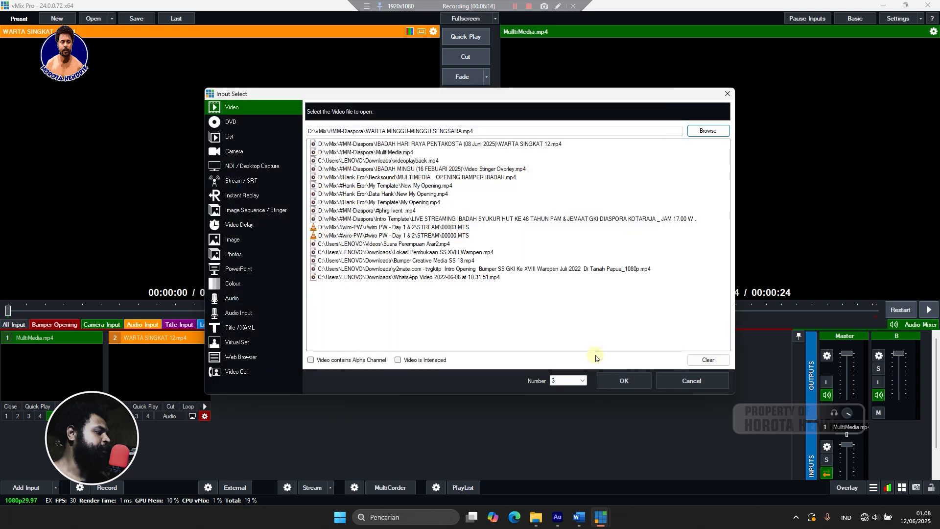
pyautogui.click(609, 382)
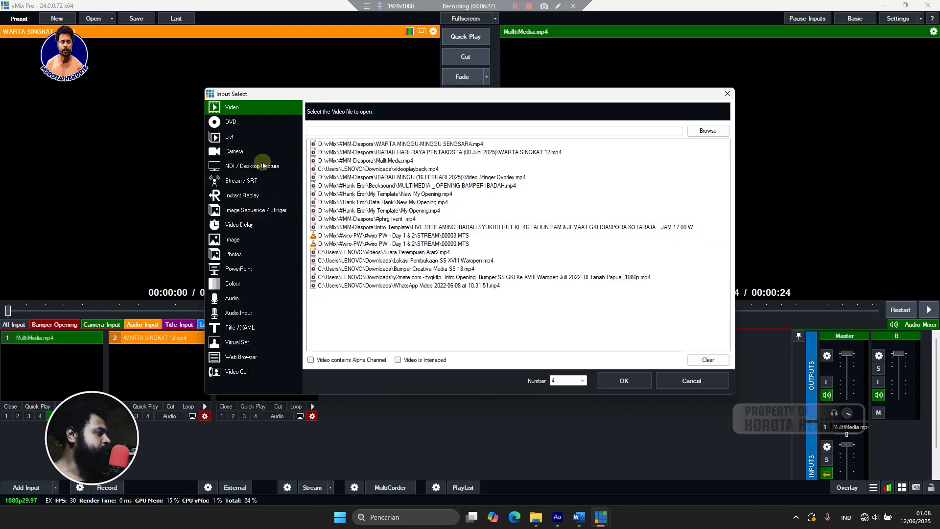
# Choose the Image input type and pick Media Sosial from the IBADAH HARI RAYA PENTAKOSTA folder.
pyautogui.click(239, 240)
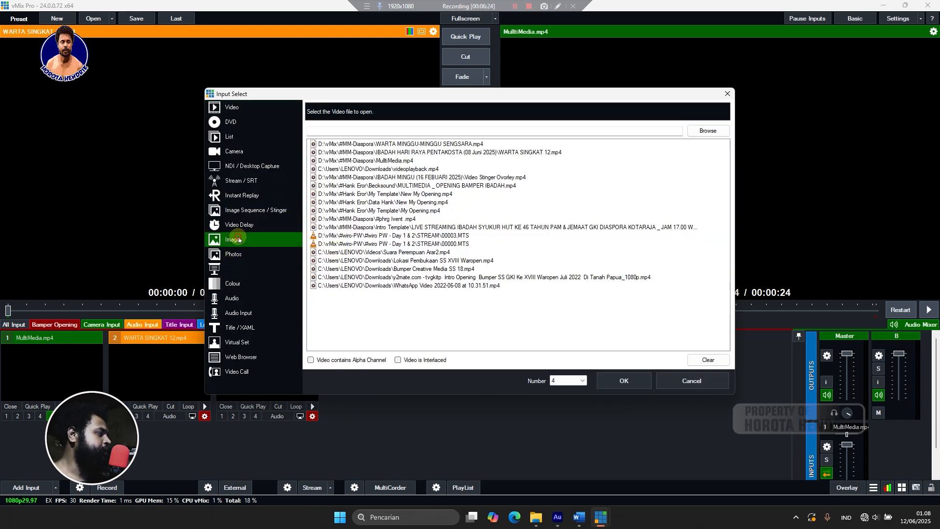
pyautogui.click(708, 134)
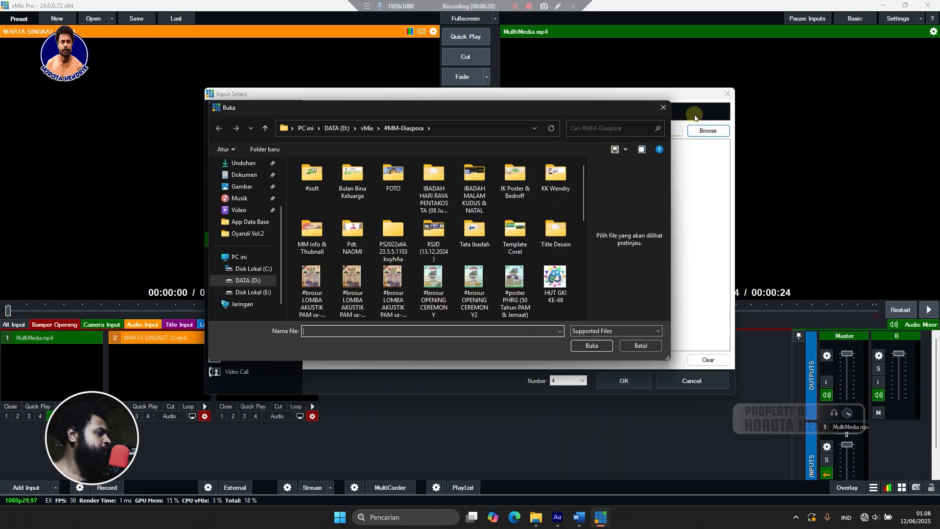
pyautogui.press('Escape')
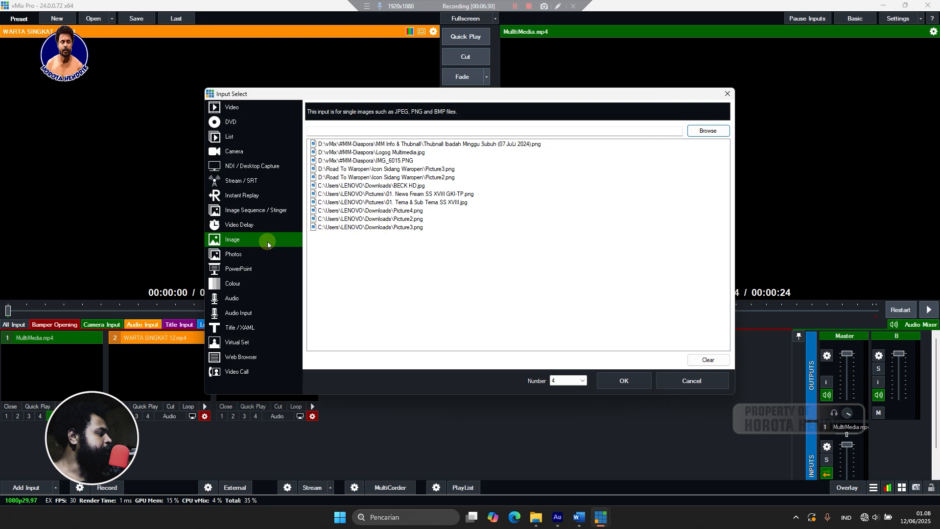
pyautogui.click(714, 131)
pyautogui.scroll(-2, 495, 197)
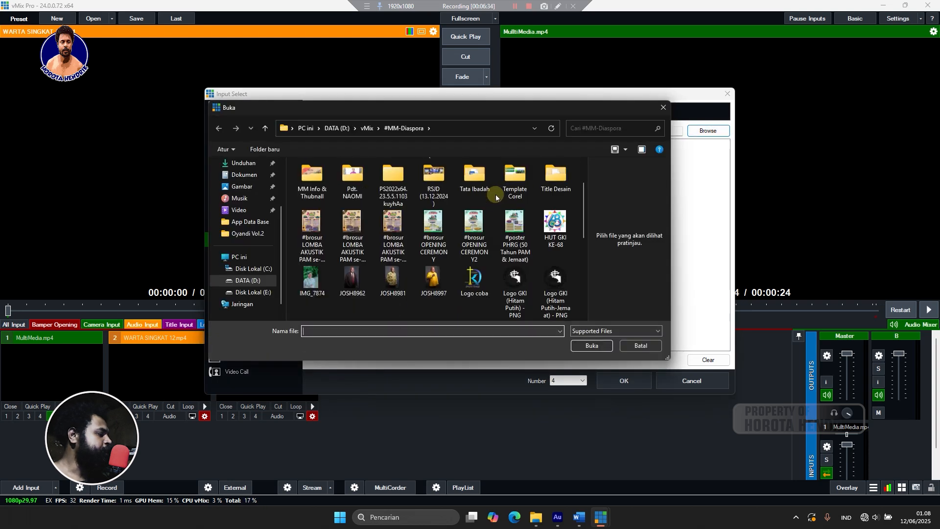
pyautogui.scroll(-4, 495, 197)
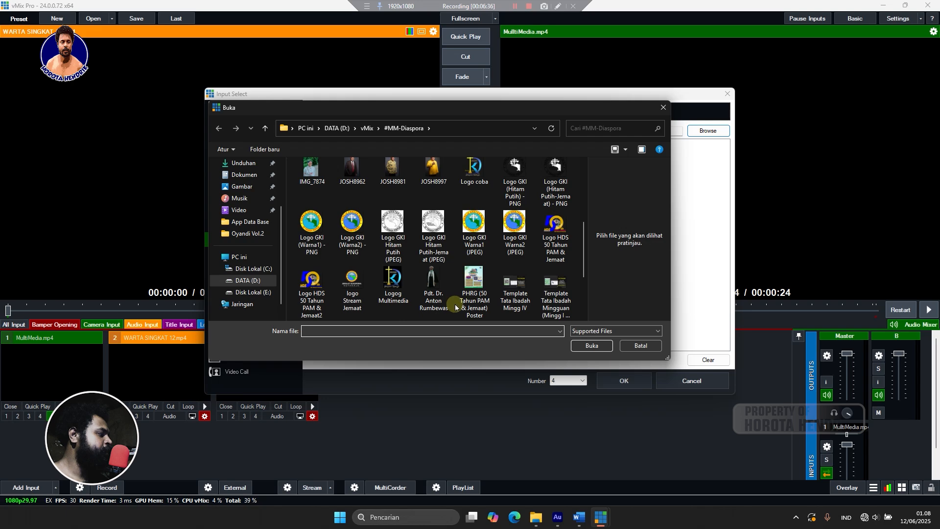
pyautogui.scroll(10, 455, 304)
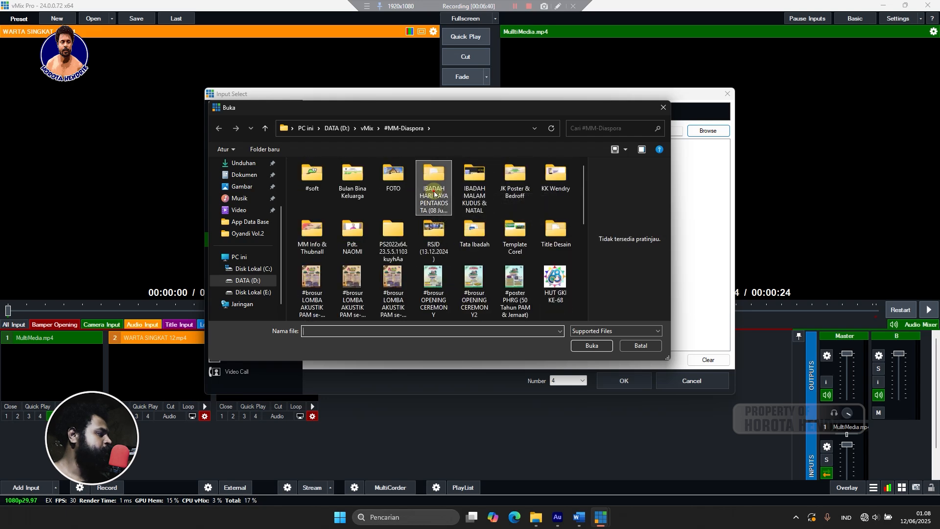
pyautogui.doubleClick(427, 189)
pyautogui.click(433, 208)
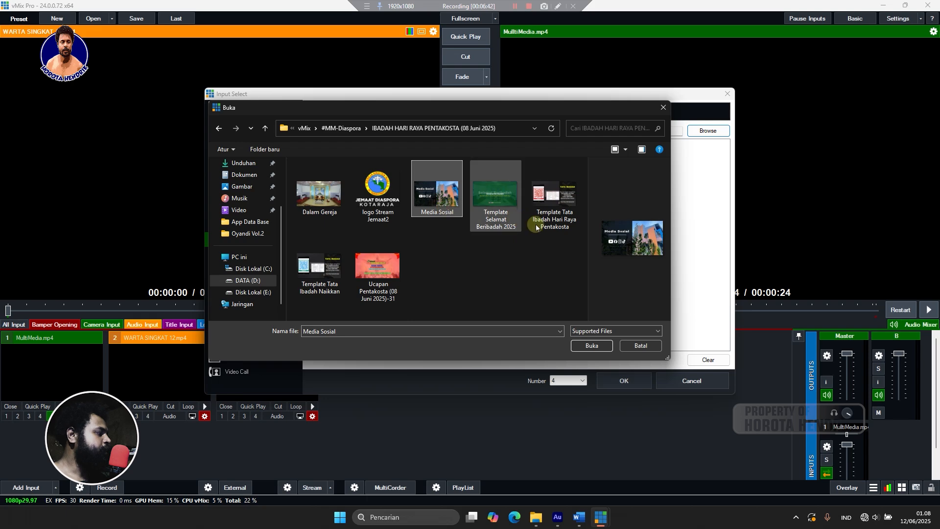
pyautogui.click(583, 345)
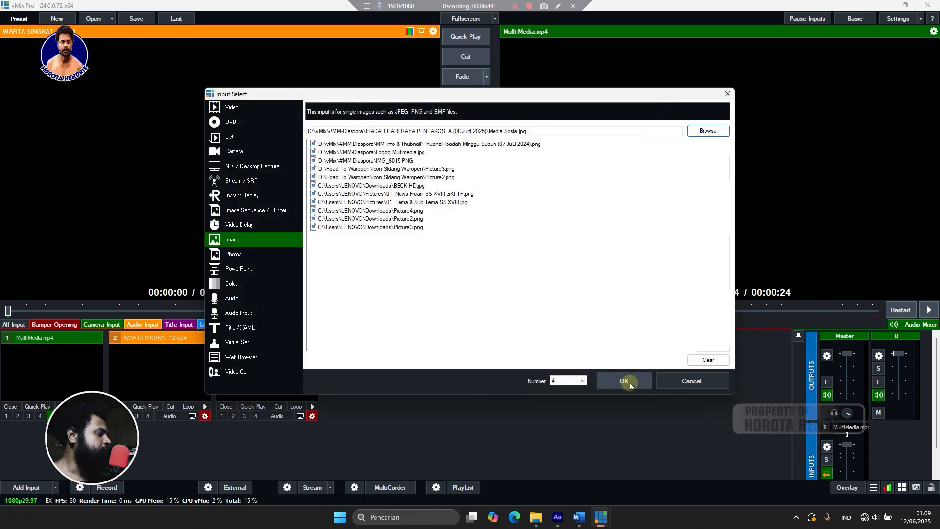
# Switch to Template Selamat Beribadah 2025, add it as input 4, and collapse input 3.
pyautogui.click(707, 131)
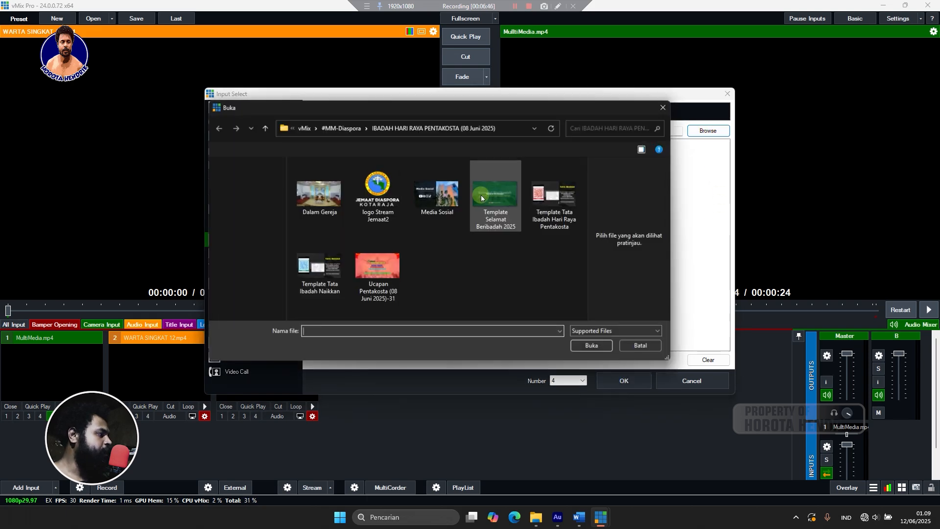
pyautogui.click(495, 195)
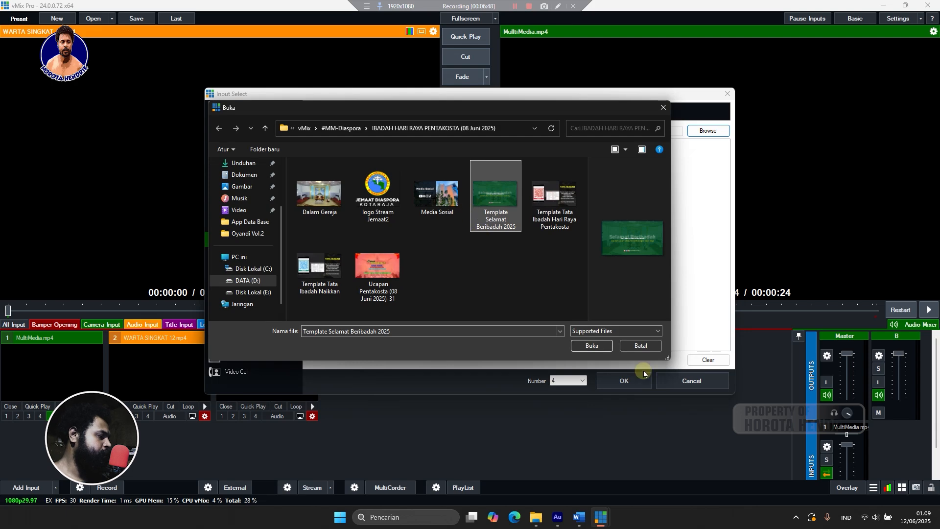
pyautogui.click(593, 345)
pyautogui.click(634, 380)
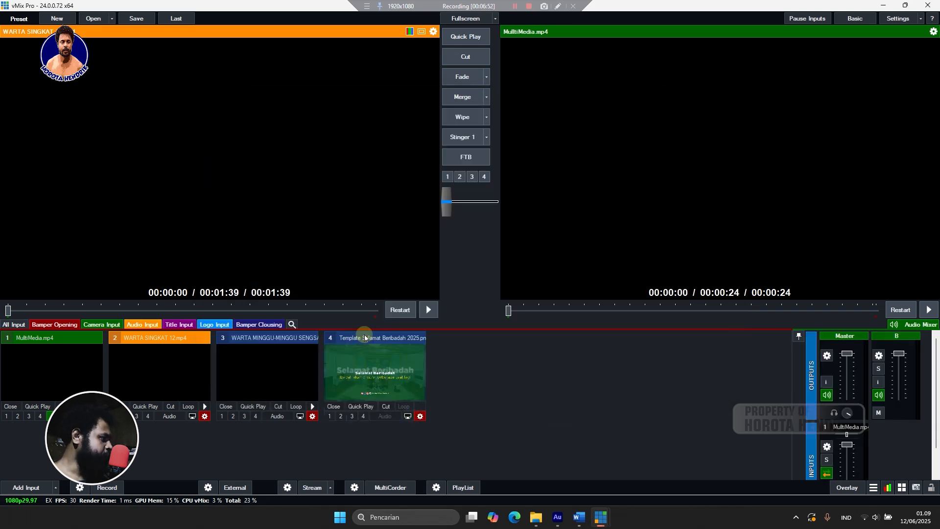
pyautogui.click(247, 338)
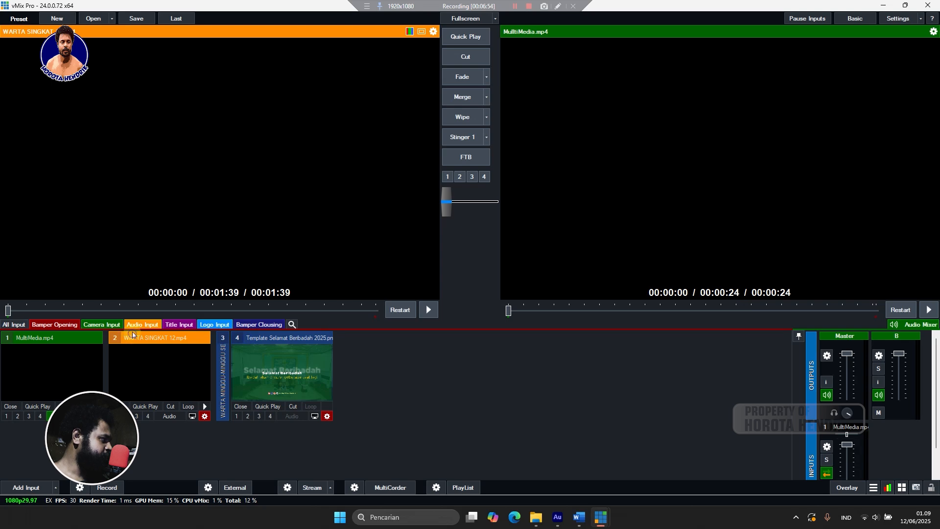
# Collapse input 2 and add the Integrated Camera as a camera input under Camera Input.
pyautogui.click(131, 336)
pyautogui.click(102, 325)
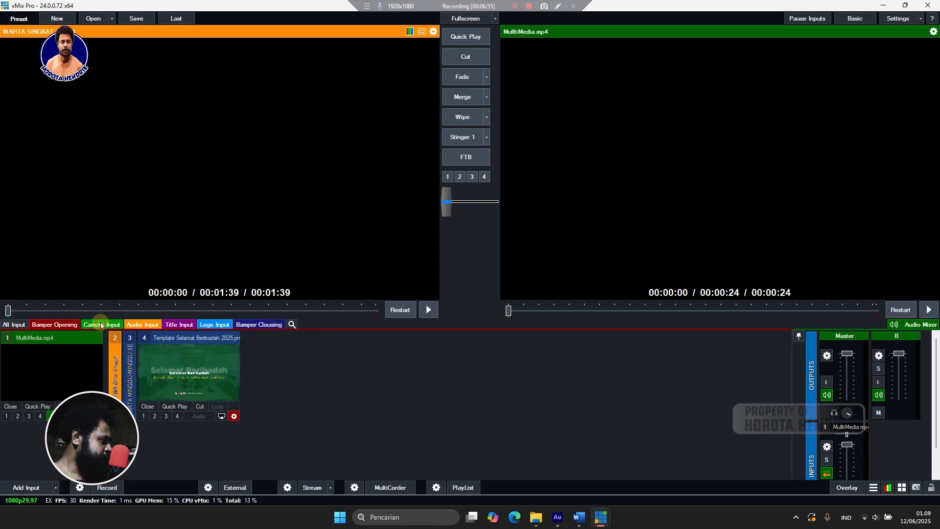
pyautogui.click(39, 487)
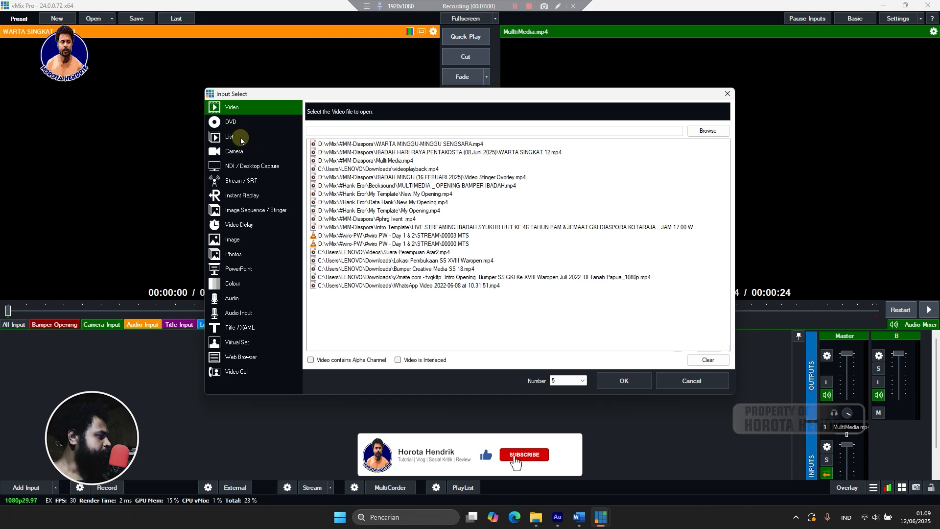
pyautogui.click(235, 151)
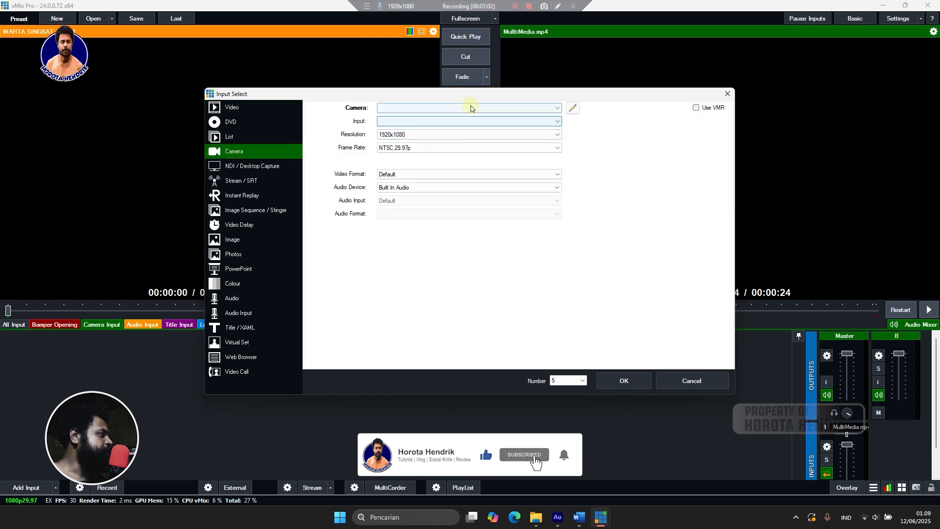
pyautogui.click(470, 107)
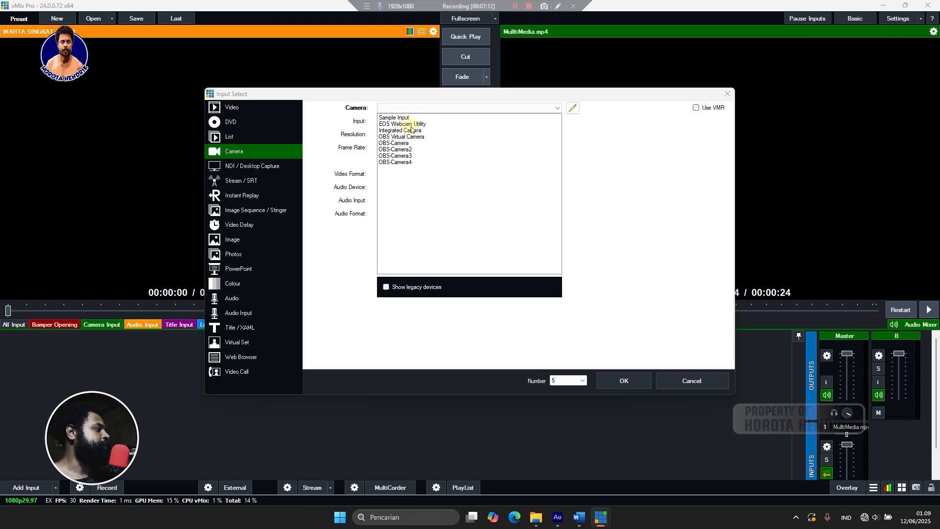
pyautogui.click(411, 130)
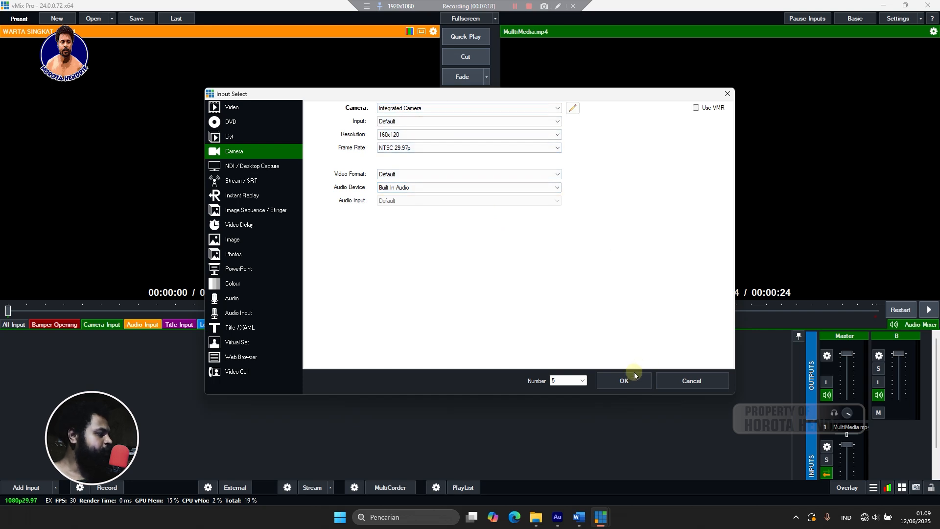
pyautogui.click(625, 381)
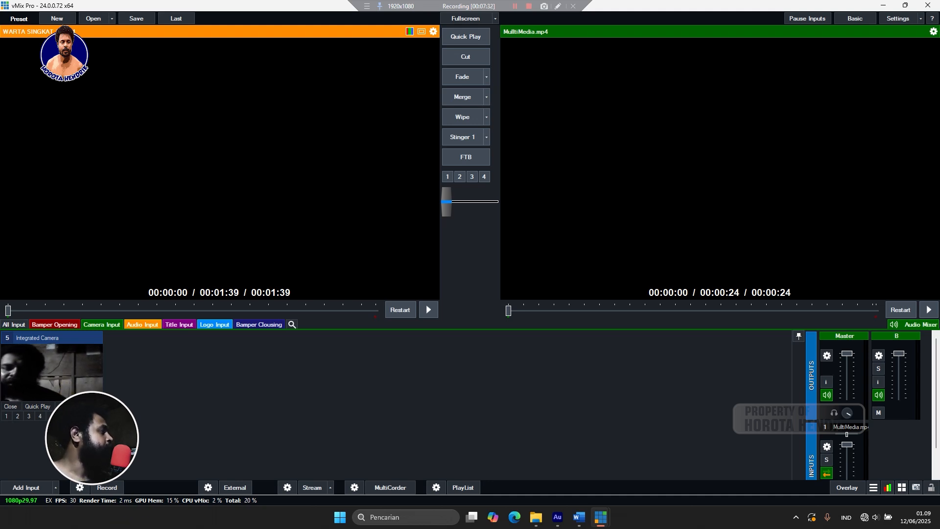
# Try adding Microphone (F999) as an audio input, dismiss the memory error, and cancel.
pyautogui.click(142, 324)
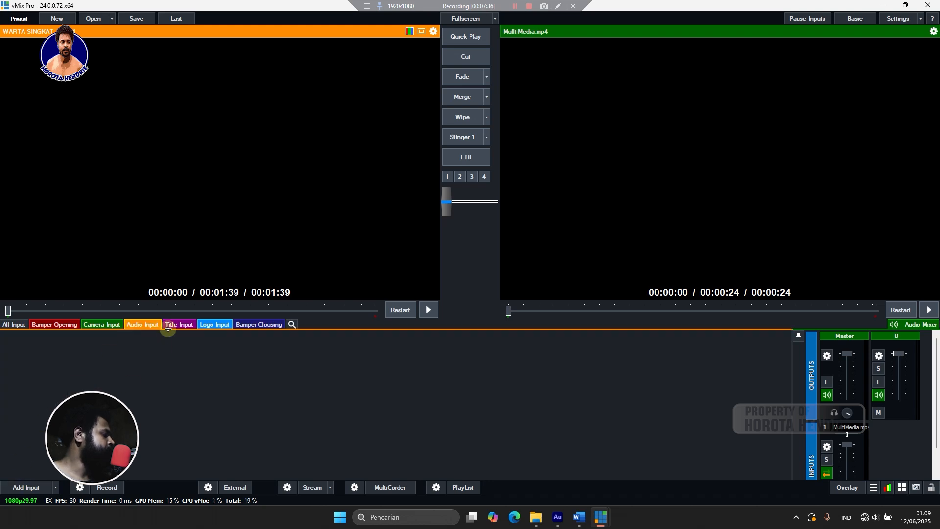
pyautogui.click(45, 489)
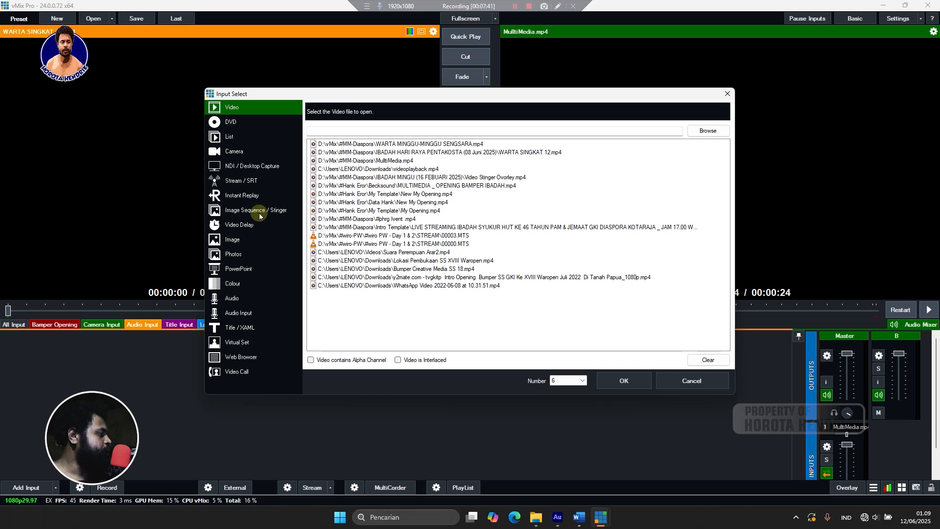
pyautogui.click(235, 312)
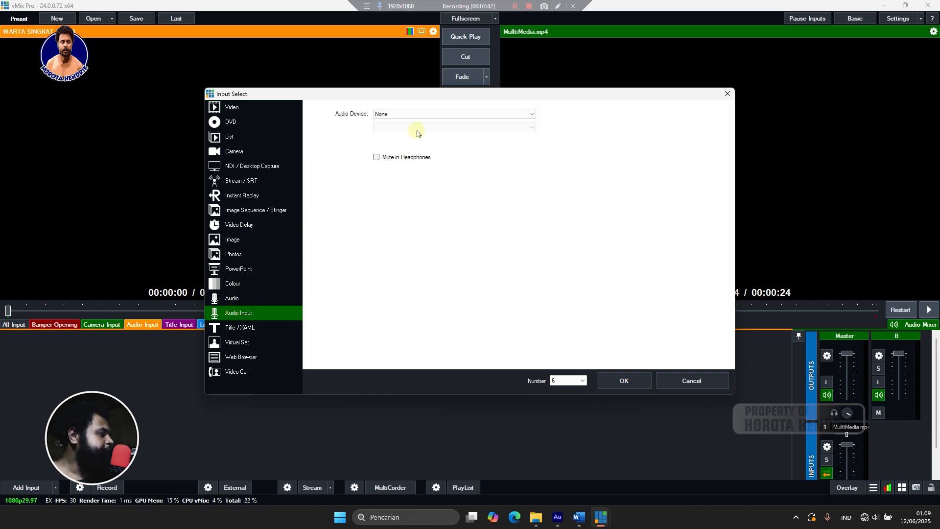
pyautogui.click(416, 115)
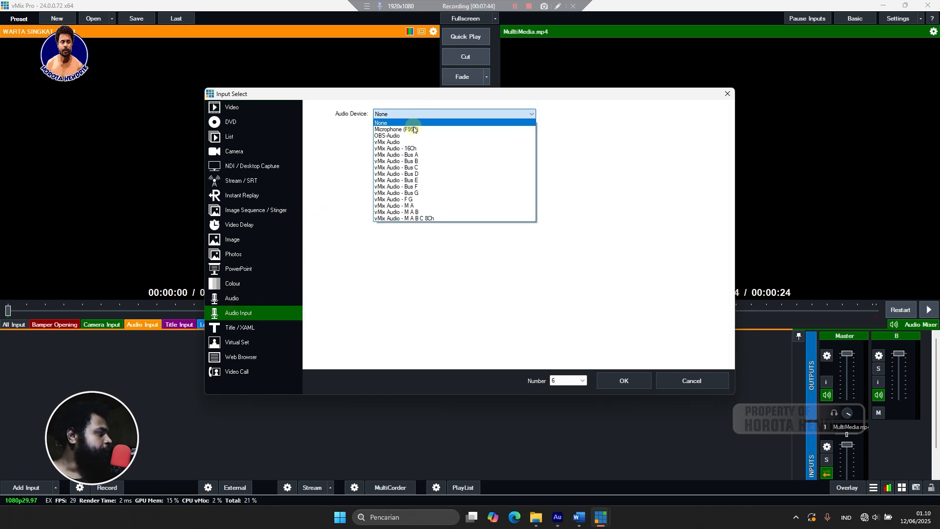
pyautogui.click(414, 130)
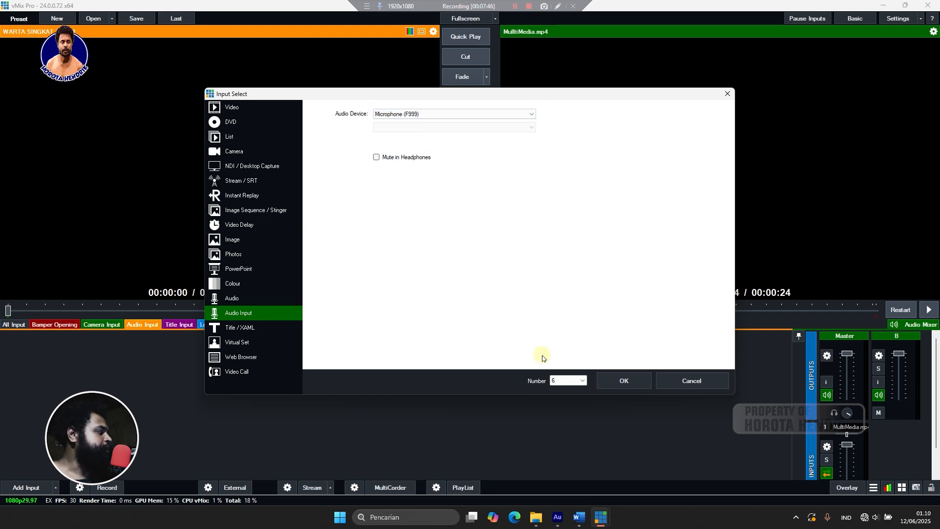
pyautogui.click(614, 377)
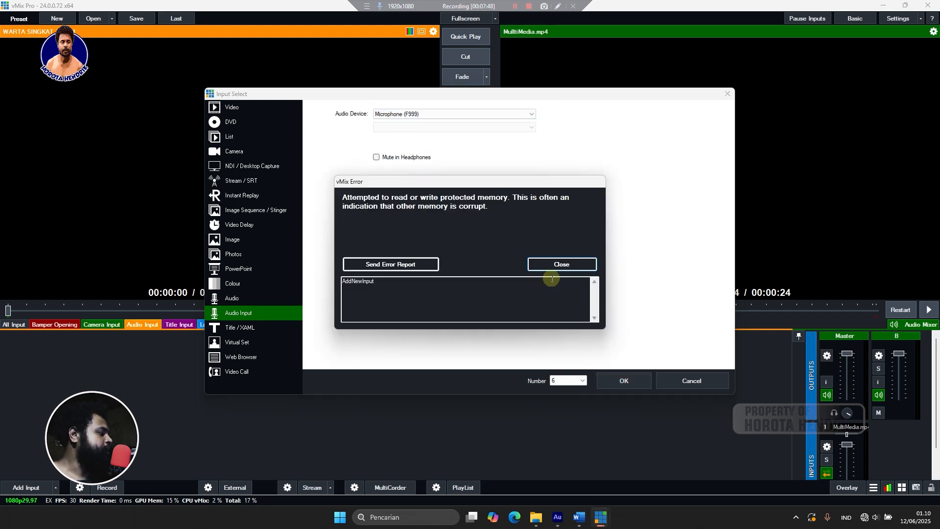
pyautogui.click(559, 266)
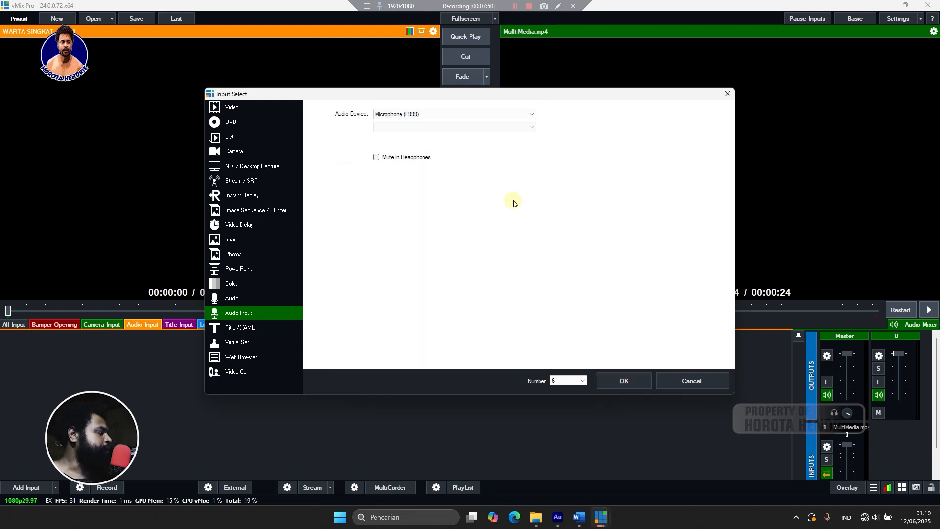
pyautogui.click(699, 382)
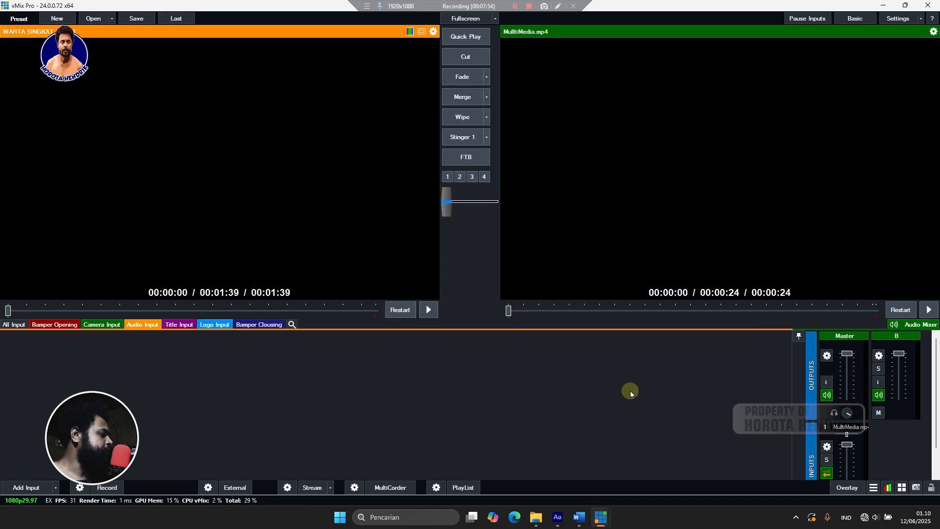
# Open Input Select from the Title Input group and start browsing the GT Title templates.
pyautogui.click(182, 325)
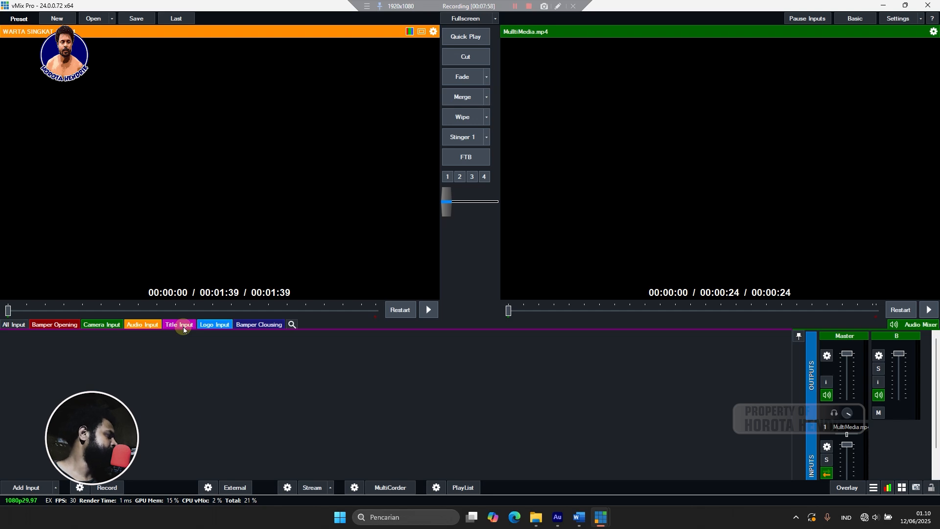
pyautogui.click(7, 490)
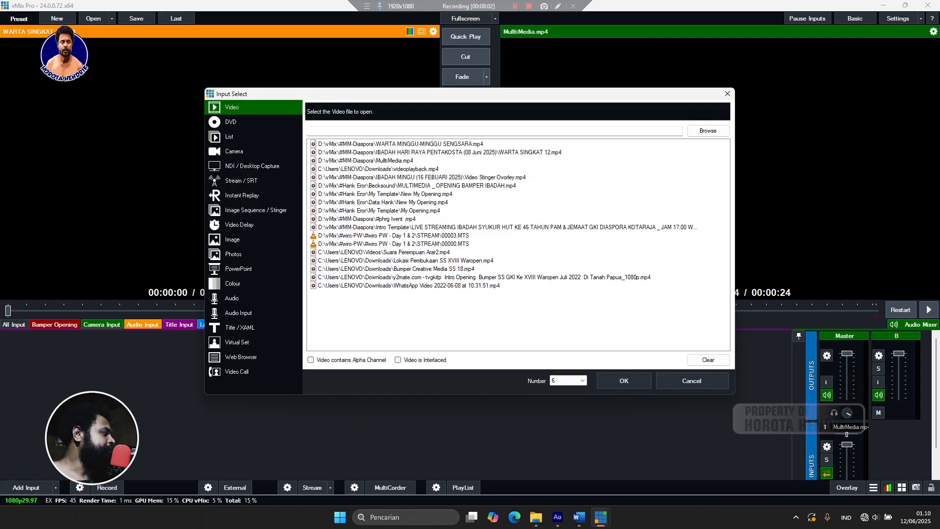
pyautogui.click(230, 327)
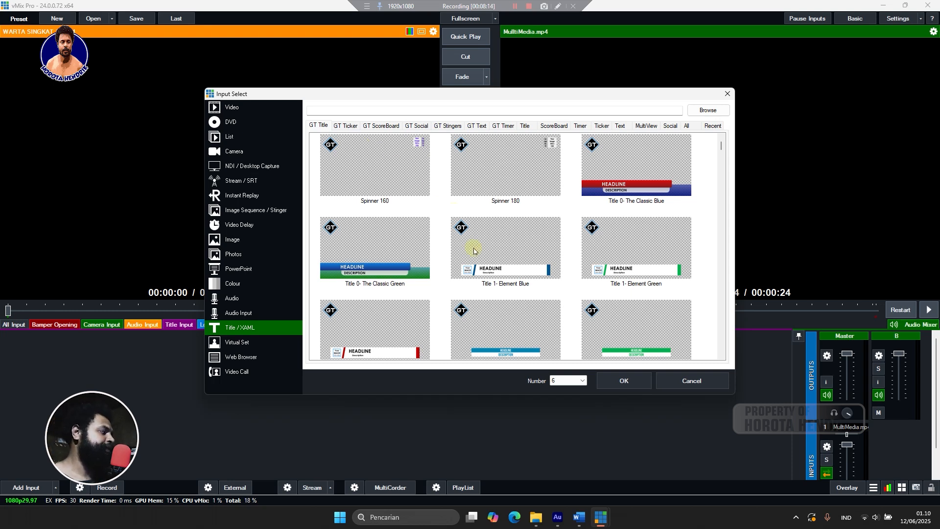
pyautogui.scroll(-5, 481, 259)
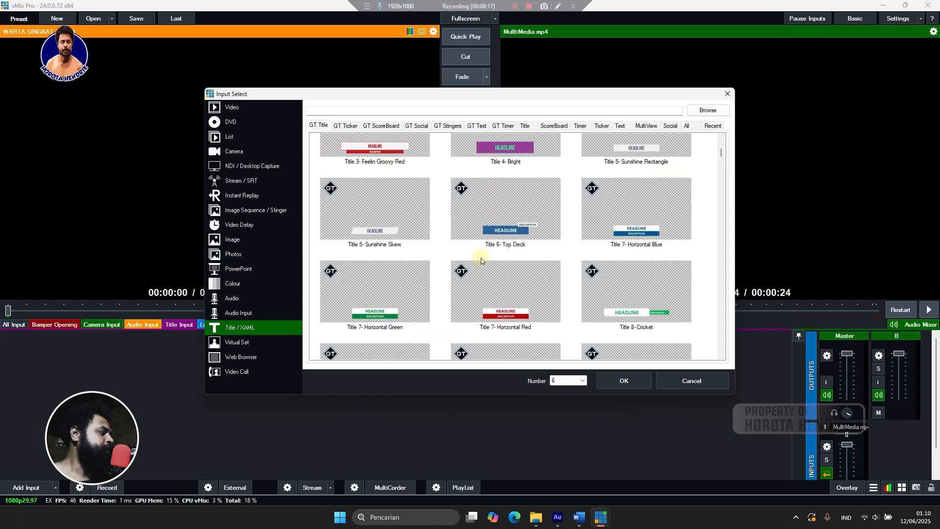
pyautogui.scroll(-8, 480, 260)
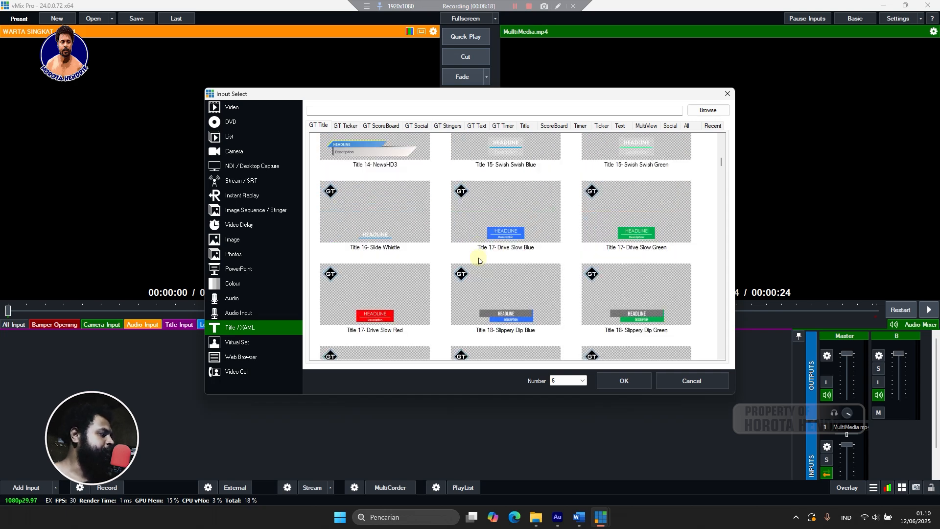
pyautogui.scroll(-10, 478, 260)
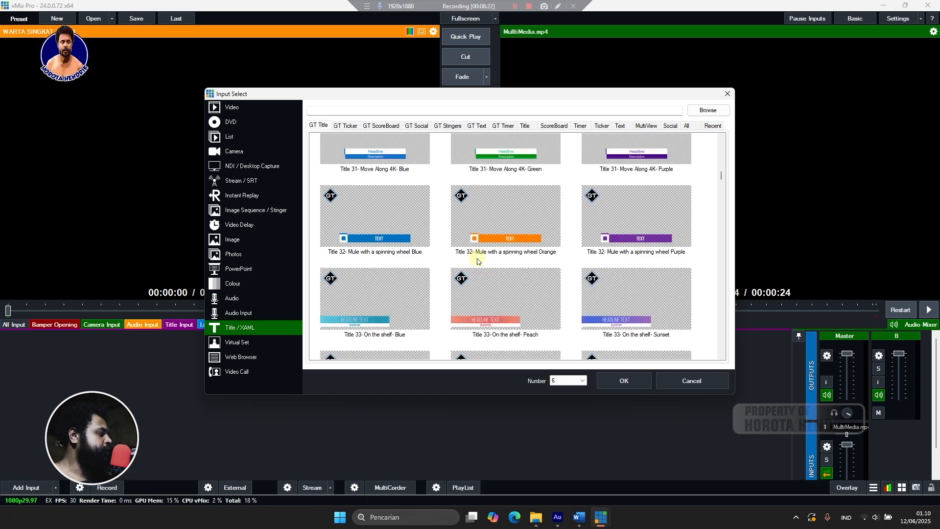
# Scroll through the rest of the GT Title list, then show the GT Ticker templates.
pyautogui.scroll(-8, 477, 260)
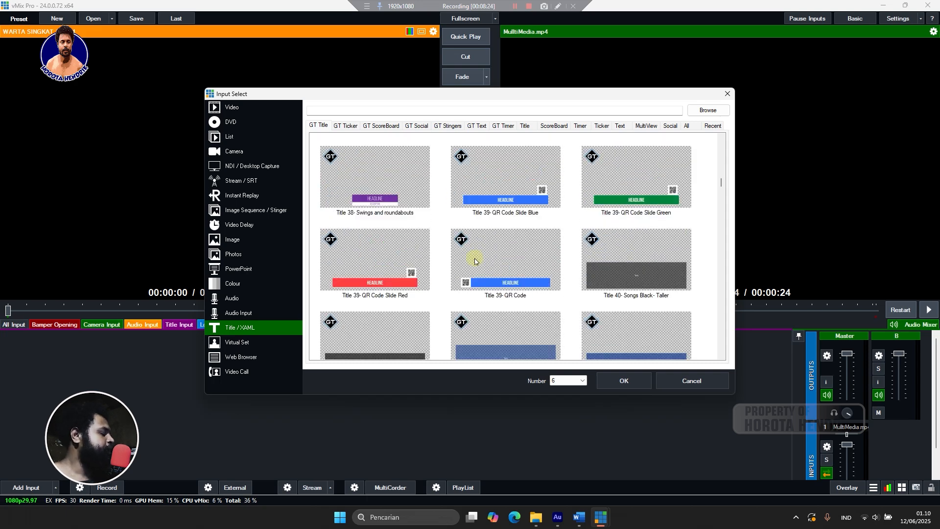
pyautogui.scroll(-3, 474, 258)
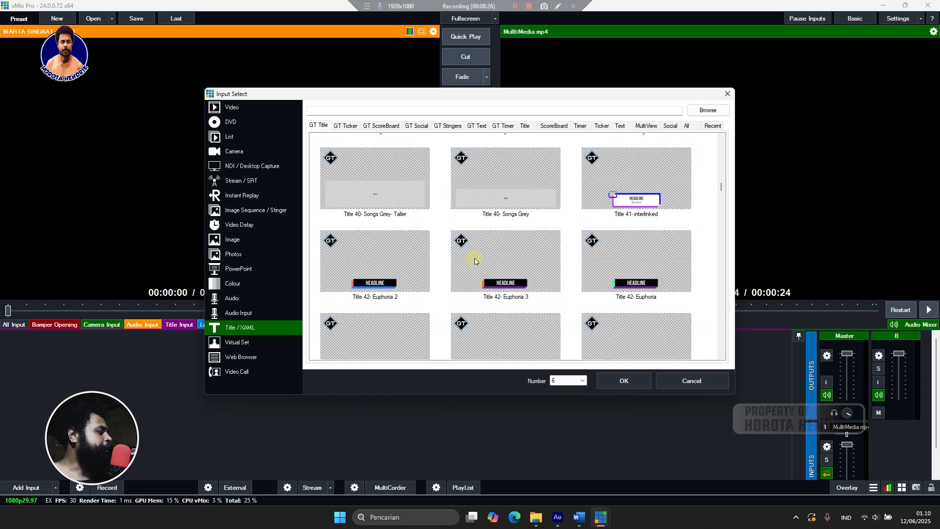
pyautogui.scroll(-5, 474, 257)
pyautogui.scroll(-7, 474, 261)
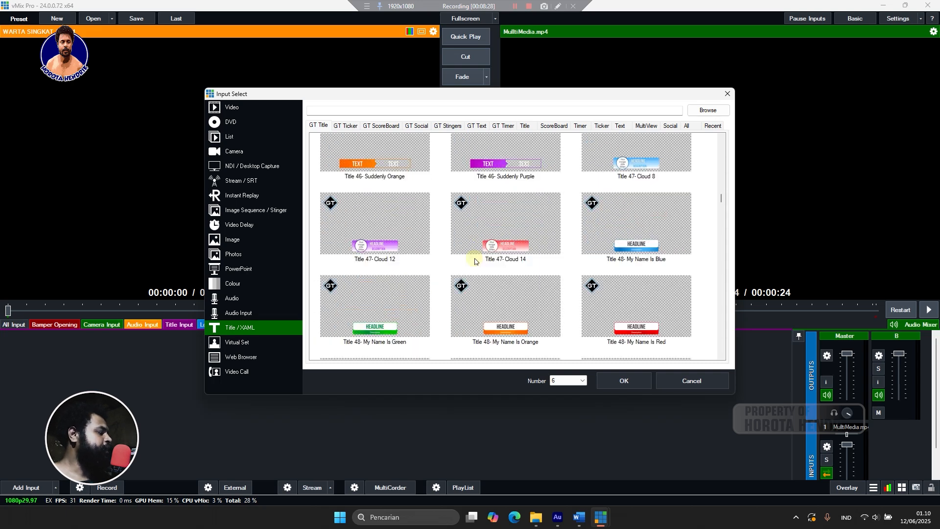
pyautogui.scroll(-15, 474, 261)
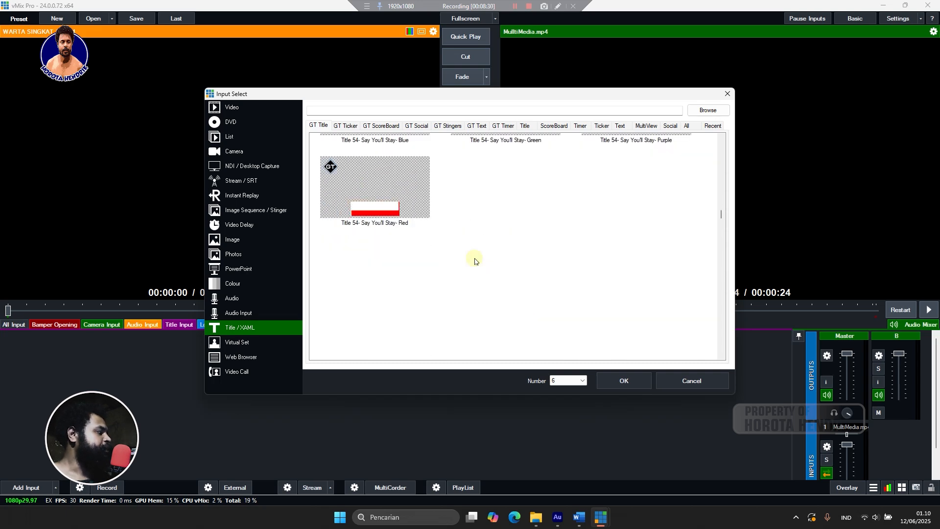
pyautogui.scroll(15, 474, 261)
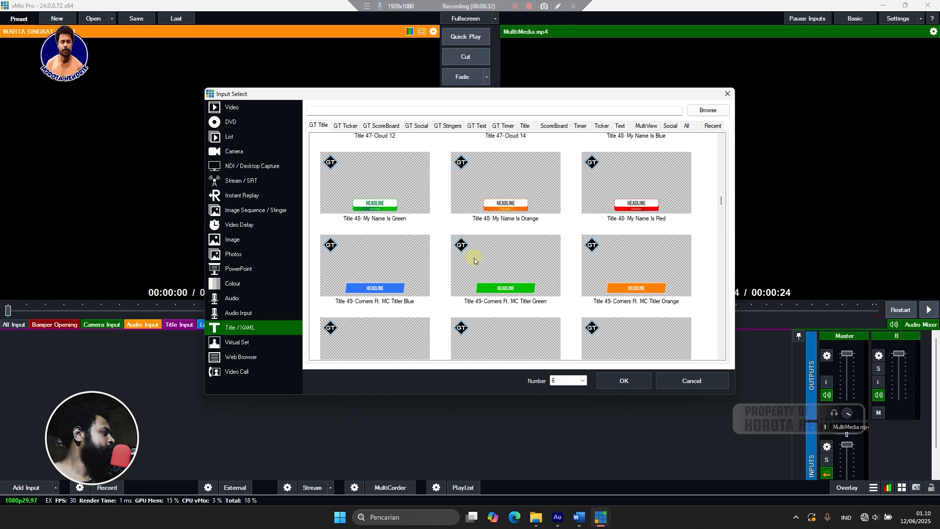
pyautogui.scroll(10, 474, 261)
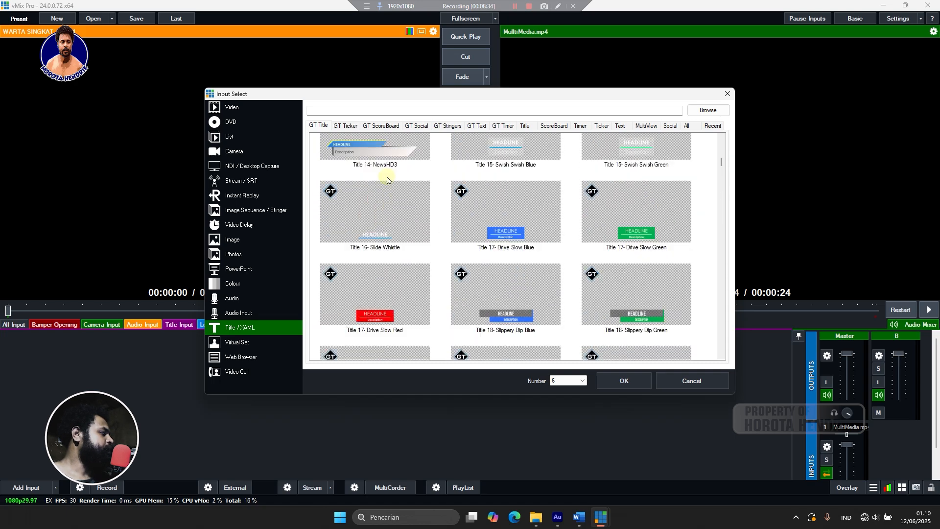
pyautogui.scroll(-12, 386, 179)
pyautogui.scroll(-12, 386, 179)
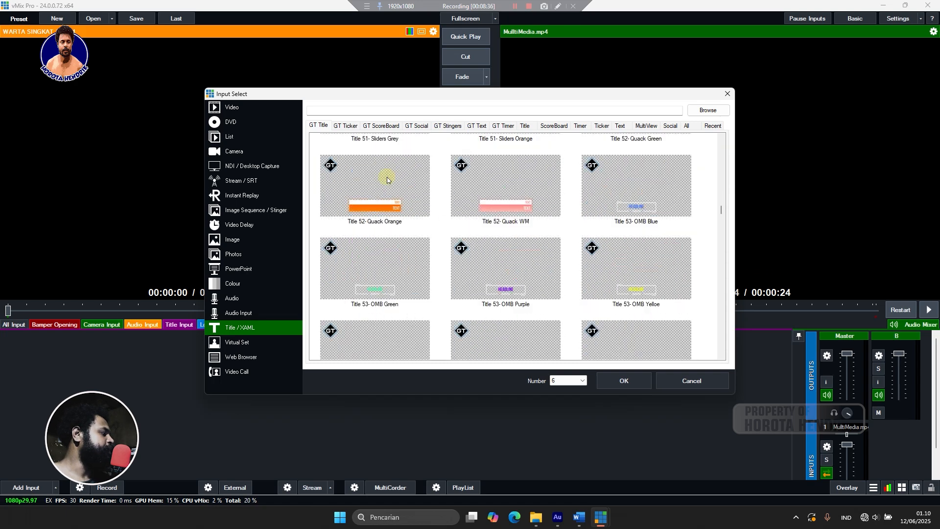
pyautogui.click(342, 126)
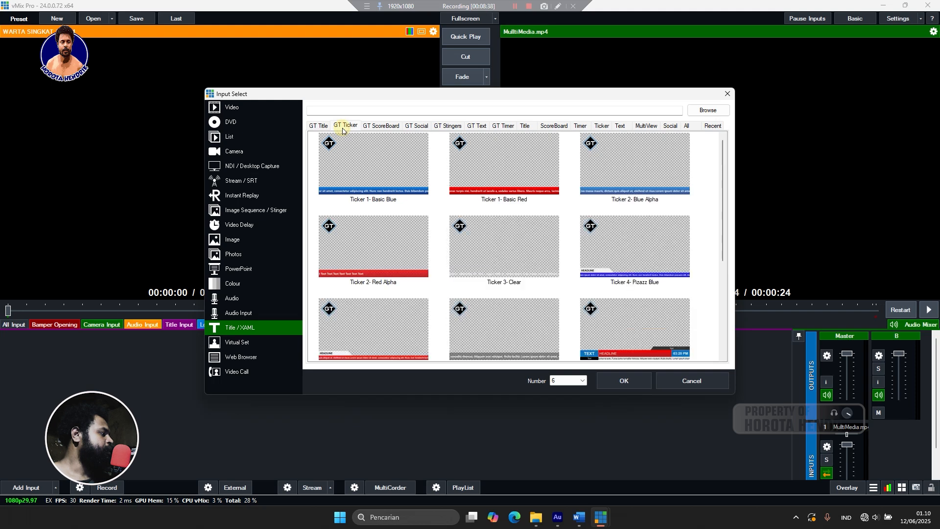
# Preview the GT ScoreBoard, GT Social, GT Stingers, GT Text, GT Timer and Title template sets.
pyautogui.click(384, 126)
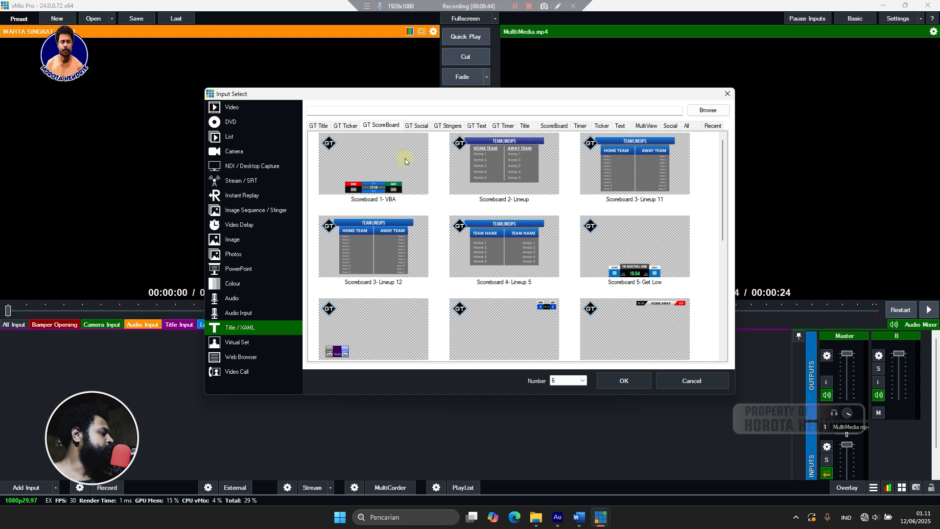
pyautogui.click(424, 128)
pyautogui.click(457, 128)
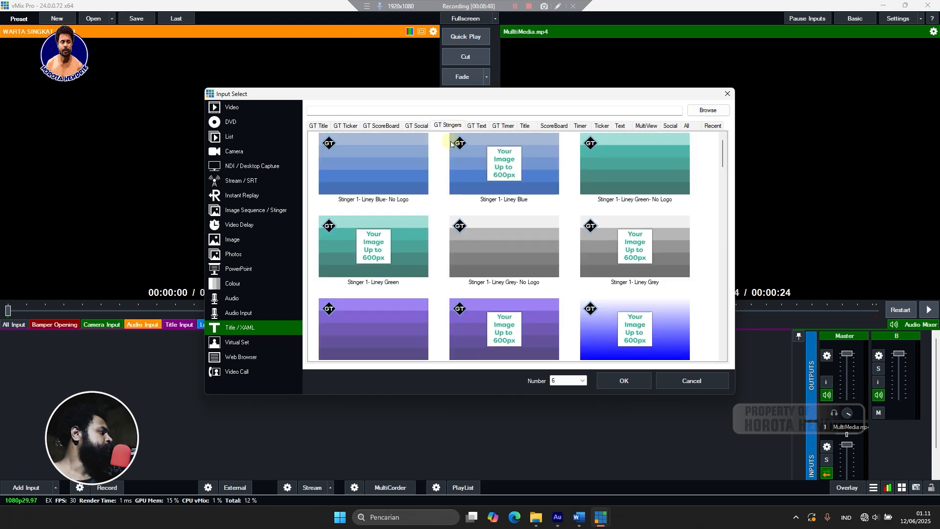
pyautogui.click(482, 128)
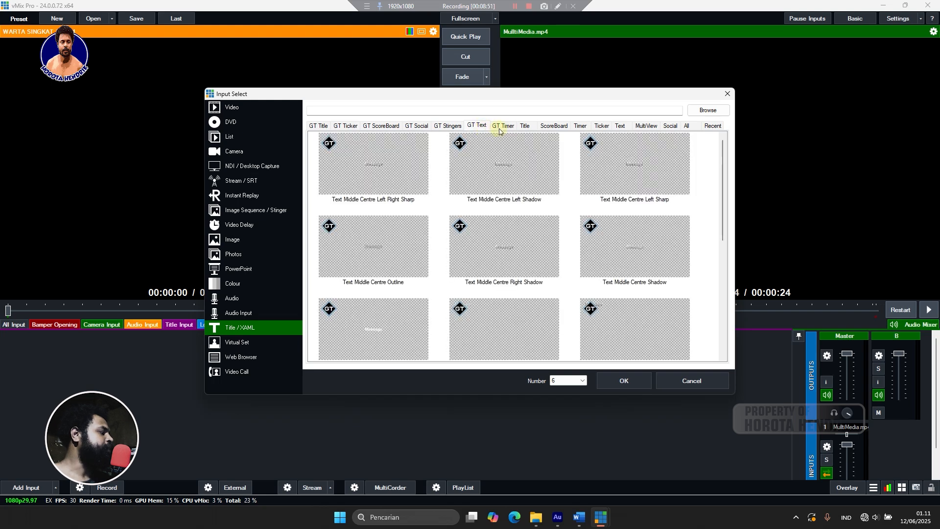
pyautogui.click(499, 127)
pyautogui.click(485, 127)
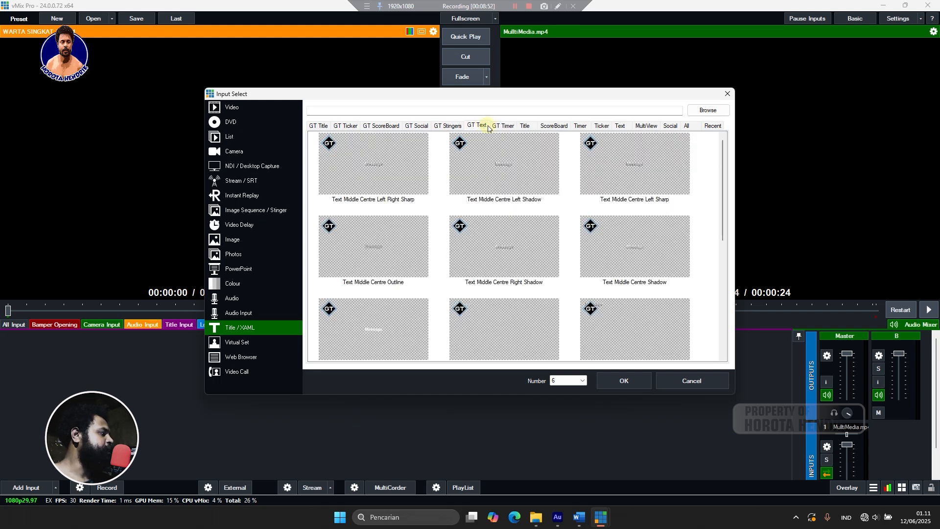
pyautogui.click(499, 127)
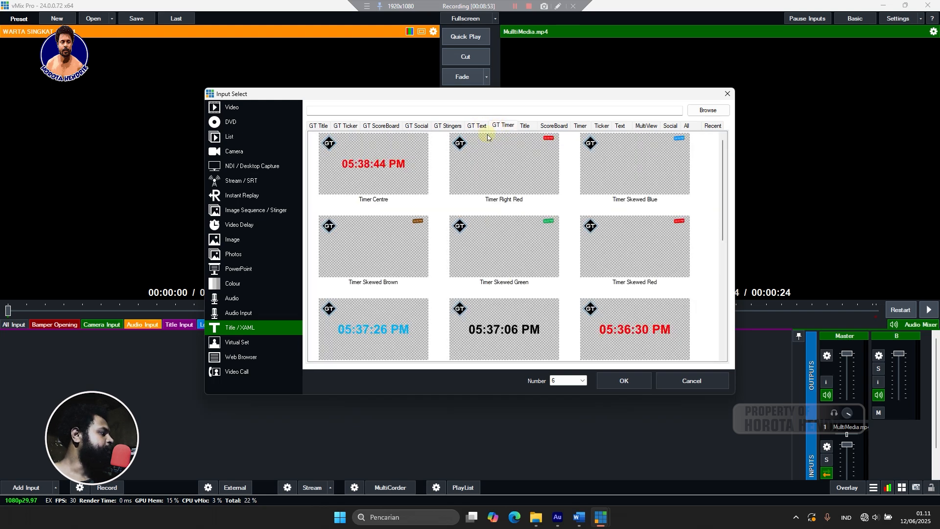
pyautogui.click(522, 128)
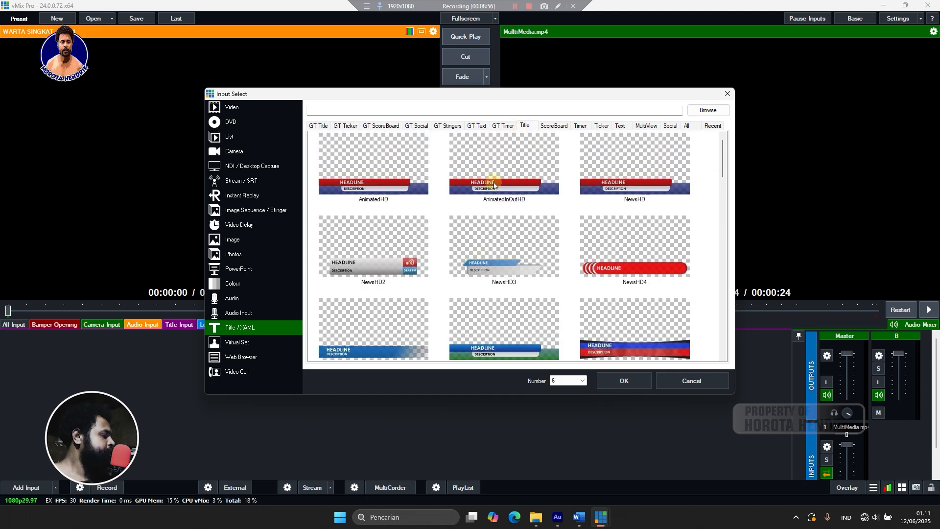
pyautogui.scroll(-2, 493, 190)
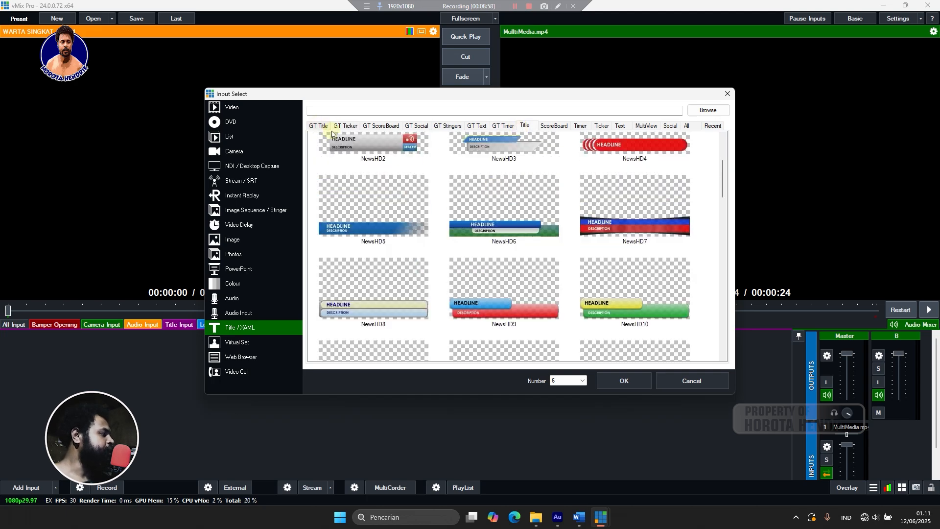
pyautogui.scroll(-10, 490, 243)
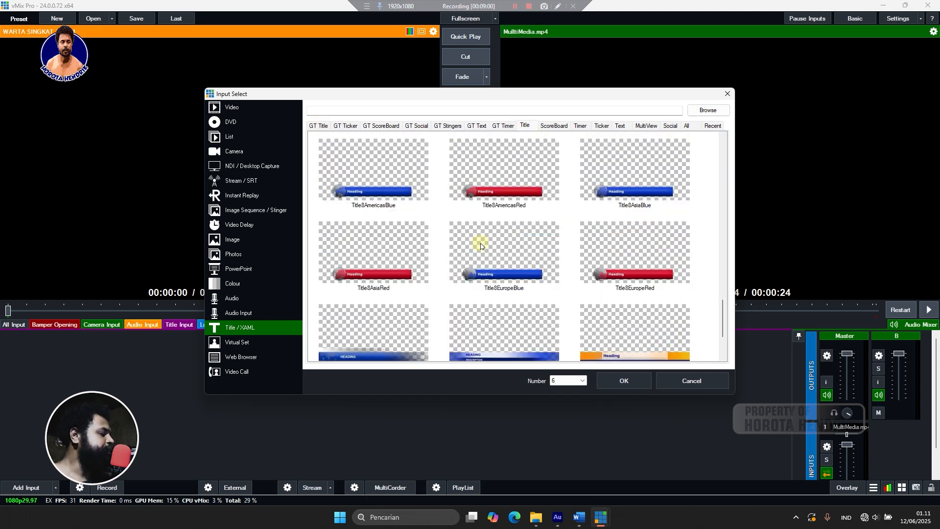
pyautogui.scroll(6, 493, 274)
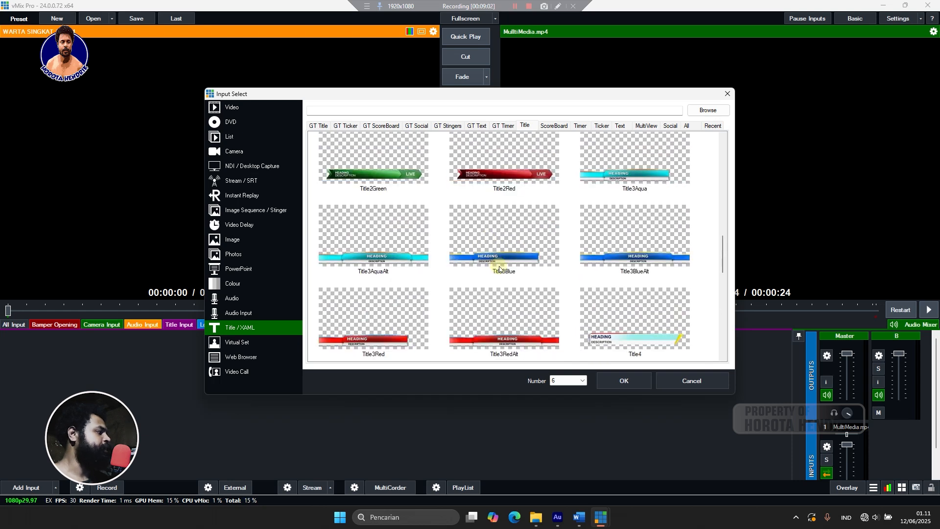
# Preview the ScoreBoard, Timer, Ticker, Text, MultiView and All sets, settling on Social titles.
pyautogui.click(560, 128)
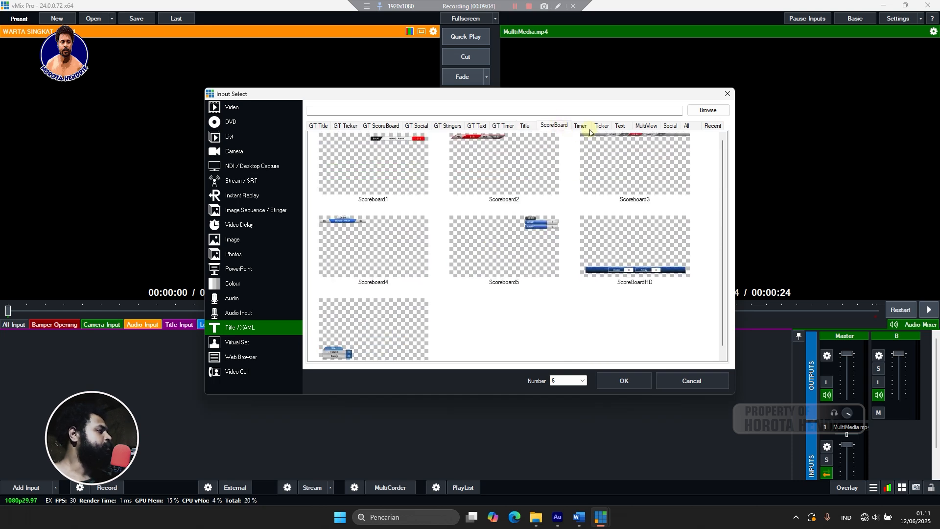
pyautogui.click(582, 127)
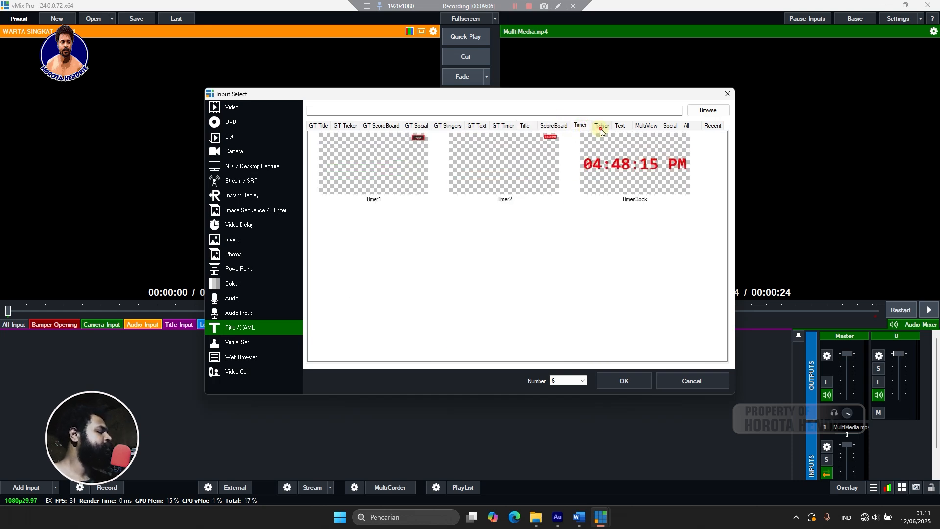
pyautogui.click(602, 128)
pyautogui.click(621, 127)
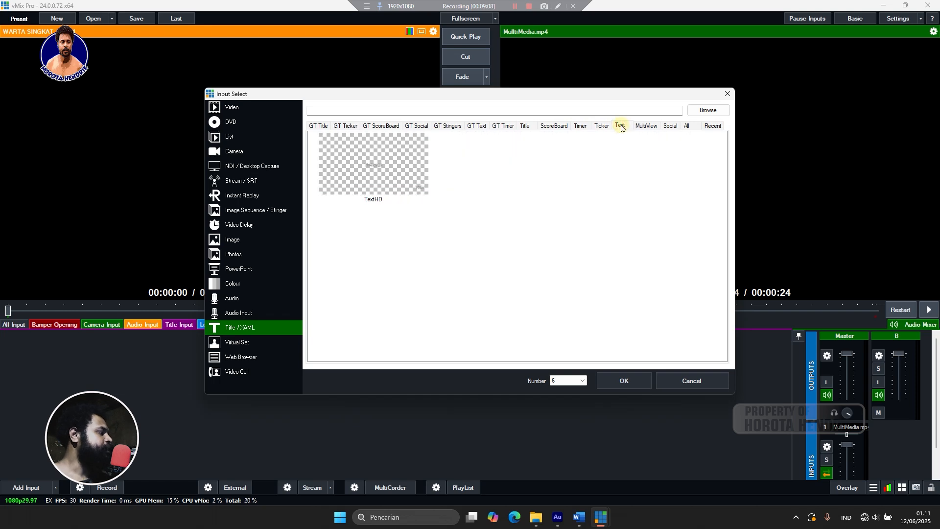
pyautogui.click(636, 128)
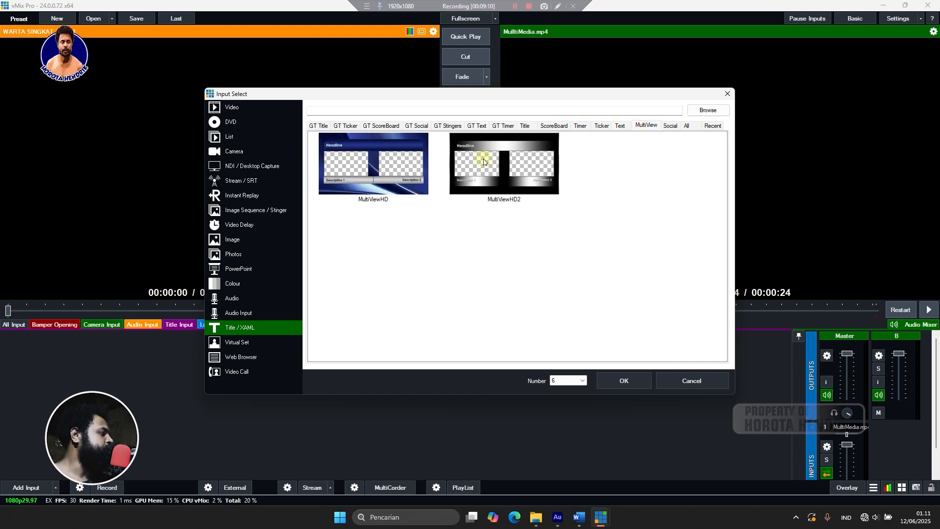
pyautogui.click(671, 129)
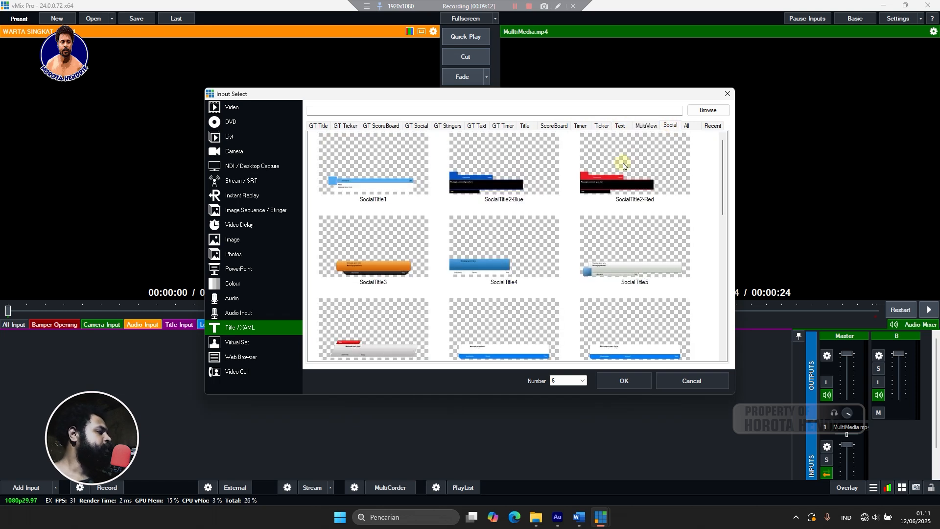
pyautogui.click(685, 129)
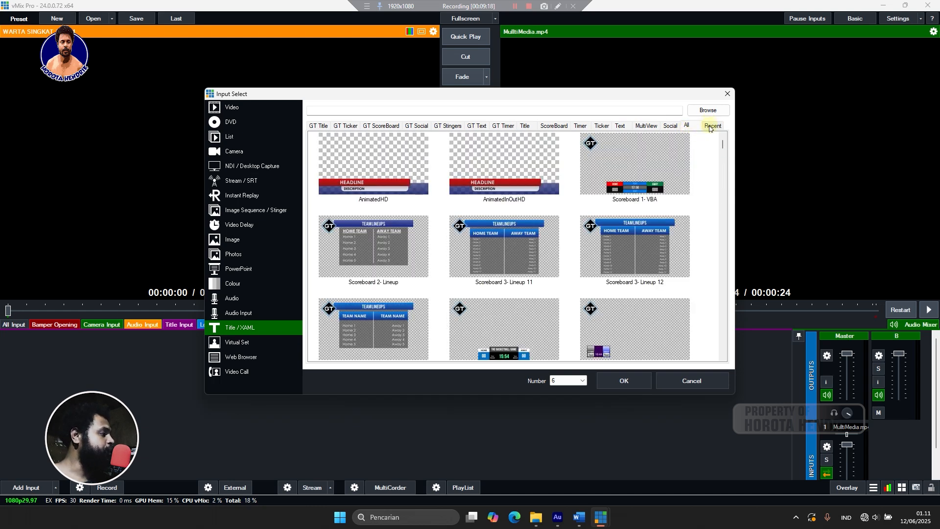
pyautogui.click(669, 126)
pyautogui.scroll(-10, 587, 312)
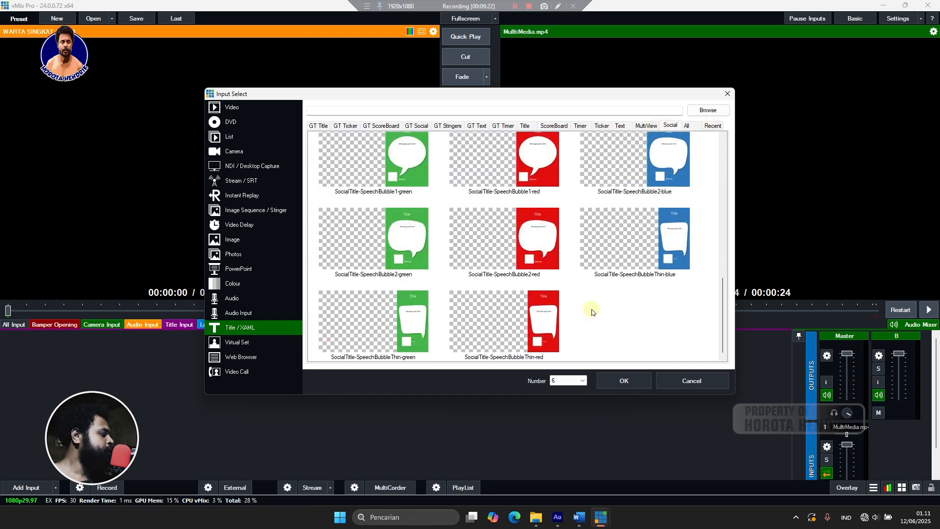
pyautogui.scroll(10, 592, 310)
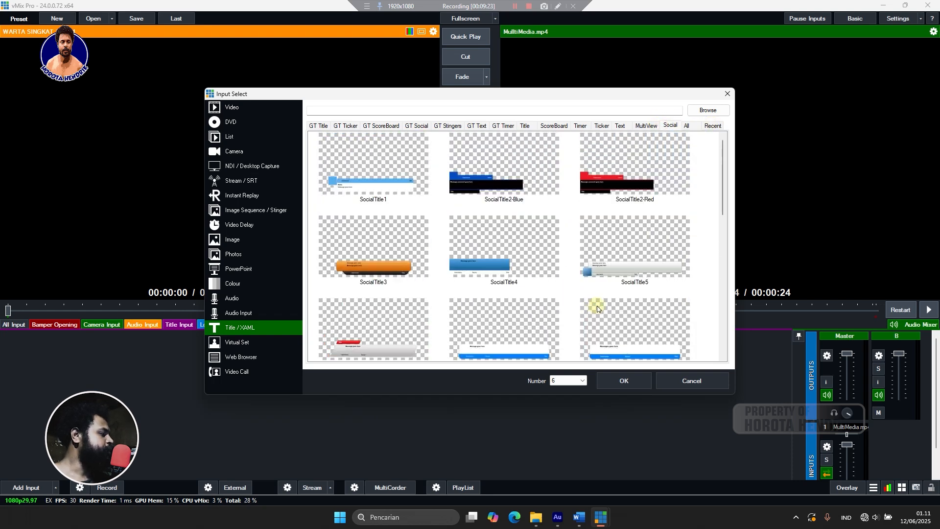
# Pick the Title Ibadah Minggu Biasa template from the recently used title templates.
pyautogui.click(719, 128)
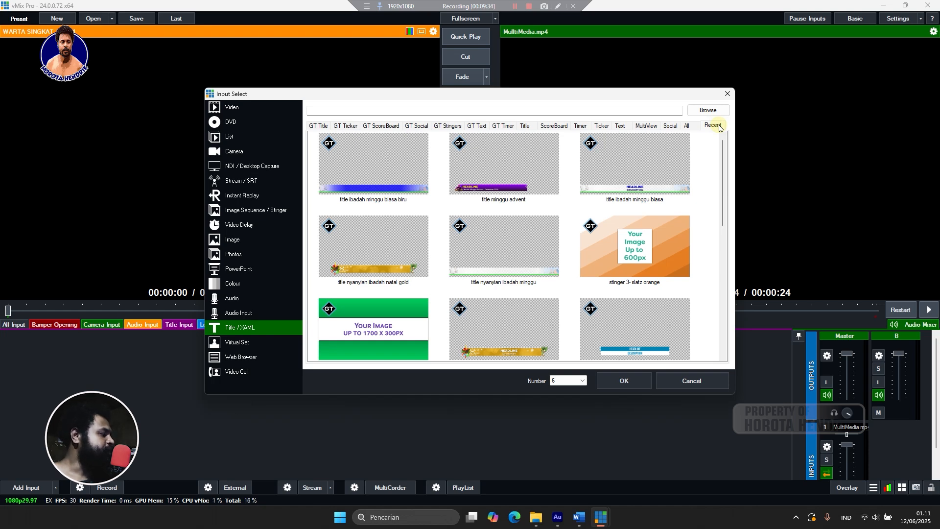
pyautogui.scroll(-6, 571, 201)
pyautogui.scroll(10, 572, 200)
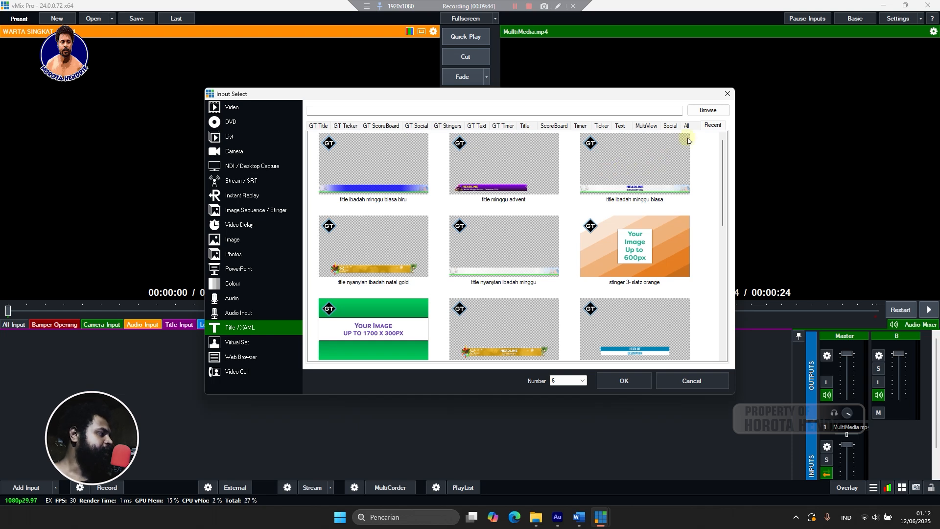
pyautogui.click(645, 180)
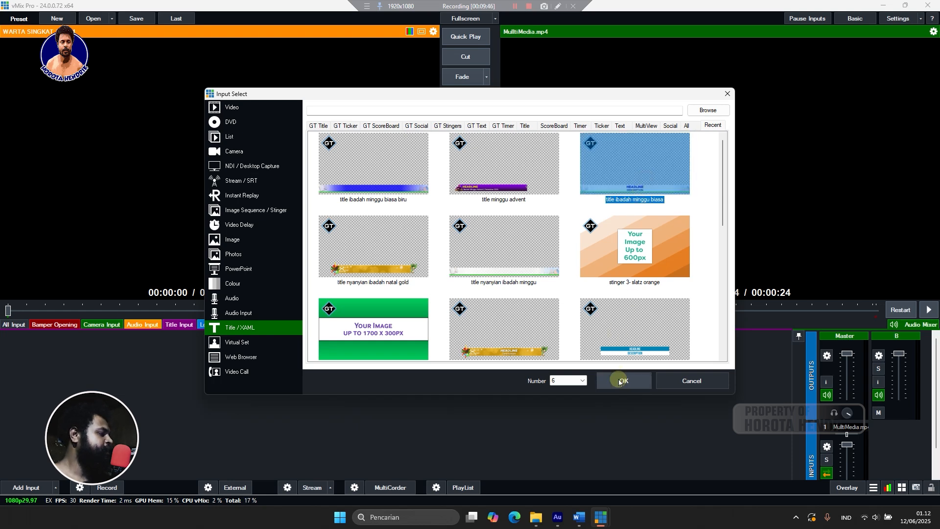
# Load Title Ibadah Minggu Biasa.gtzip from the Title Desain folder, then close its editor.
pyautogui.click(707, 110)
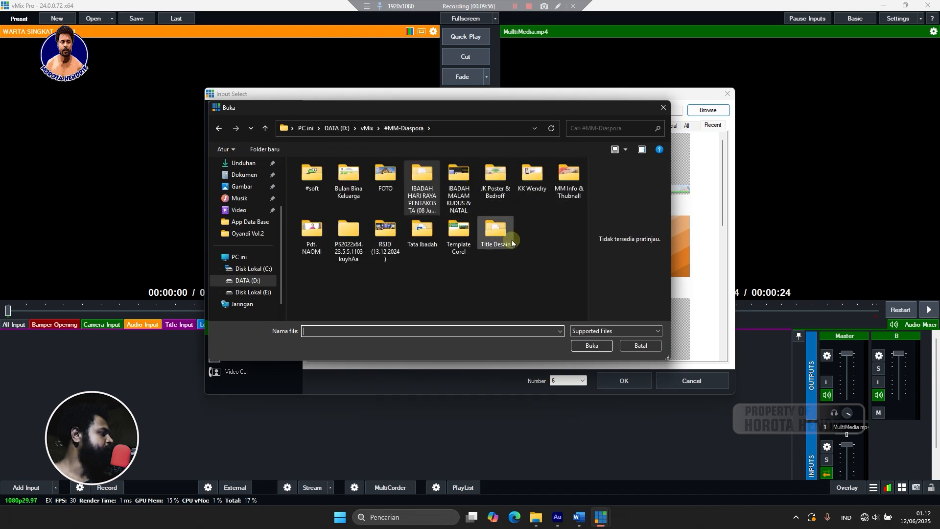
pyautogui.doubleClick(495, 230)
pyautogui.click(357, 188)
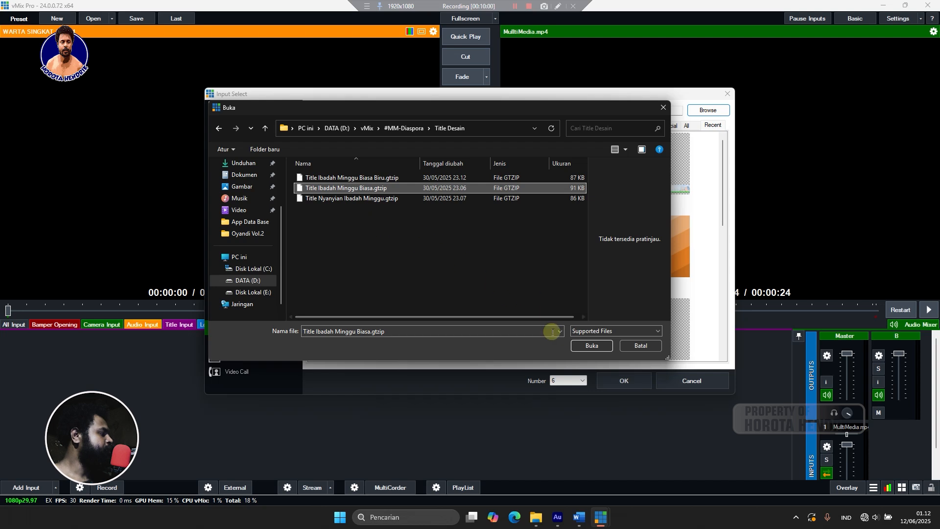
pyautogui.click(591, 346)
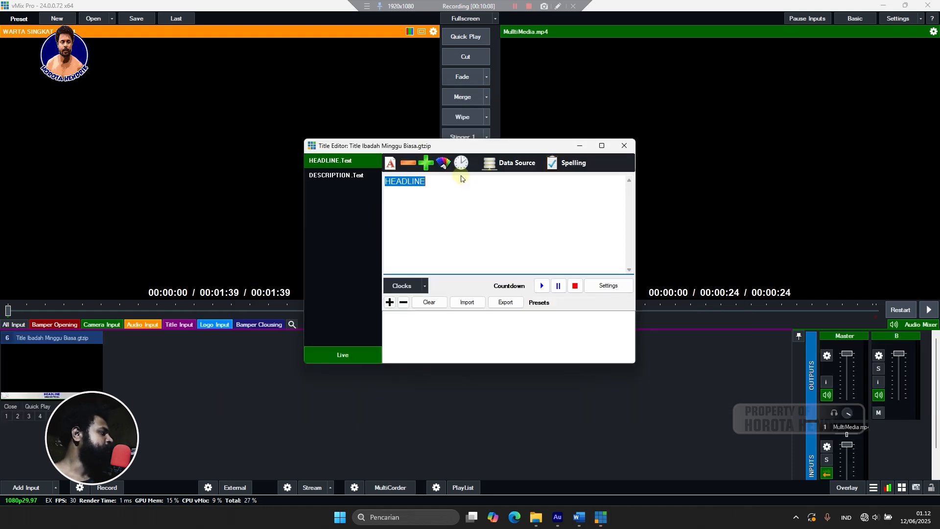
pyautogui.click(343, 175)
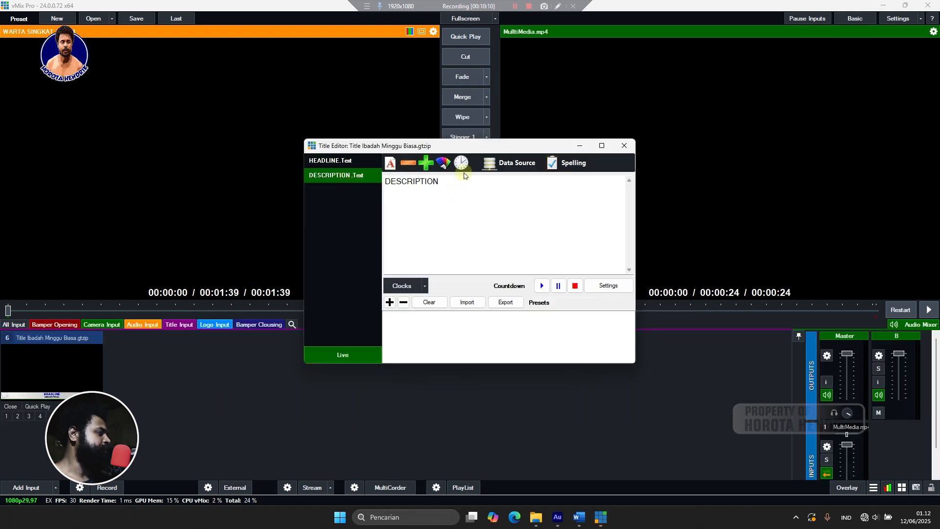
pyautogui.click(620, 147)
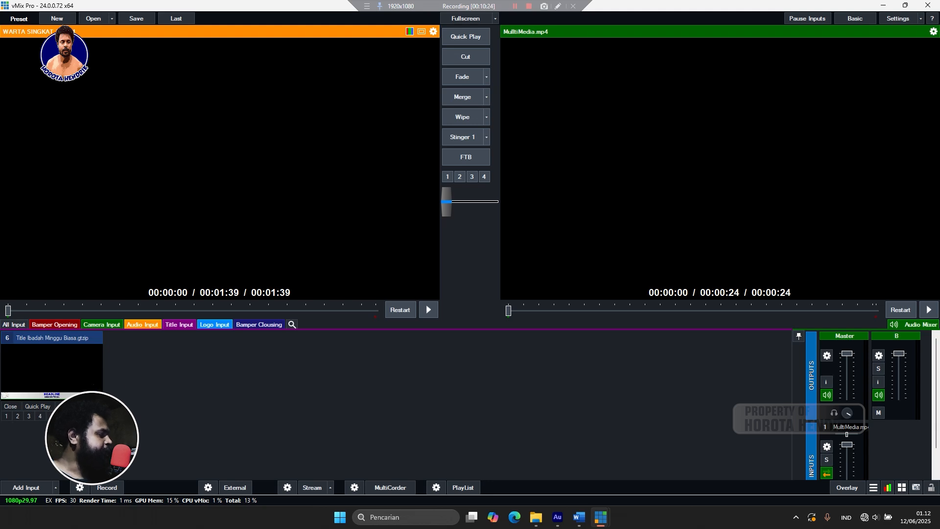
# Reopen the Title Editor for the Ibadah title input and bring up the duty schedule photo.
pyautogui.rightClick(81, 383)
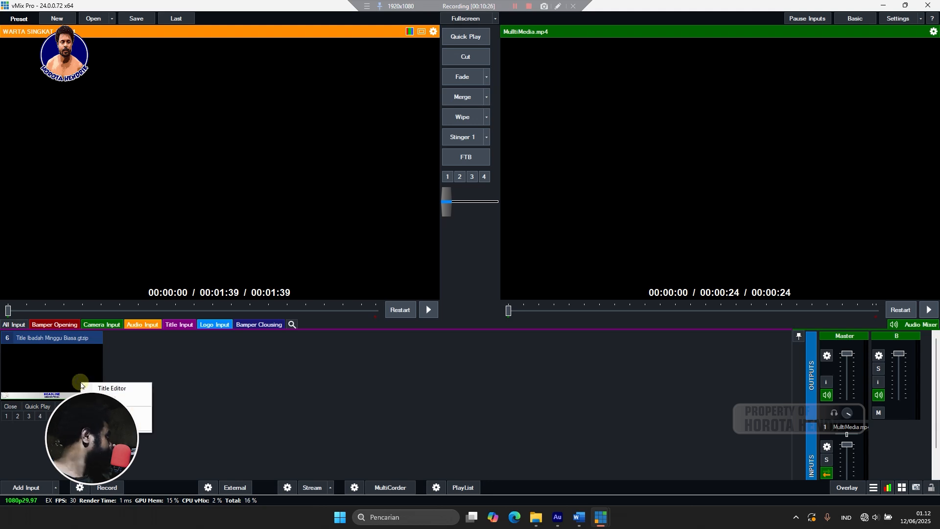
pyautogui.click(183, 380)
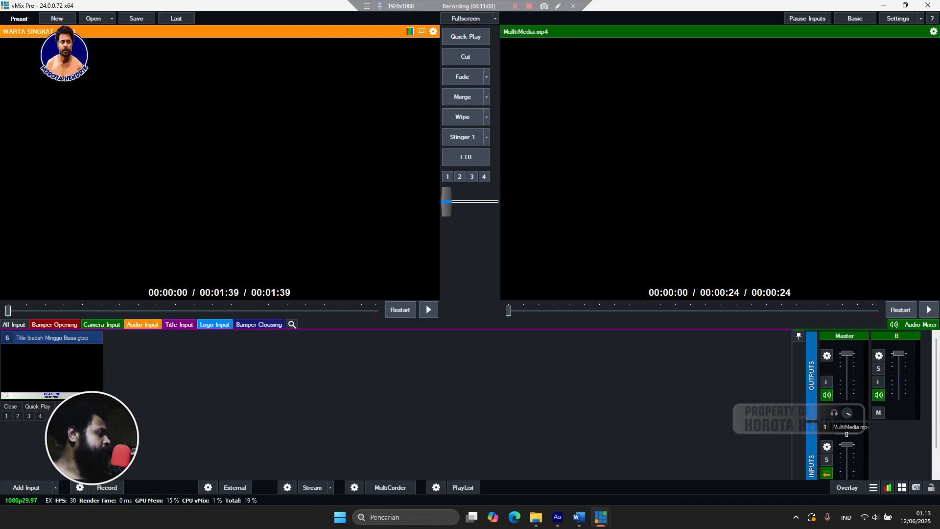
pyautogui.rightClick(63, 353)
pyautogui.click(92, 361)
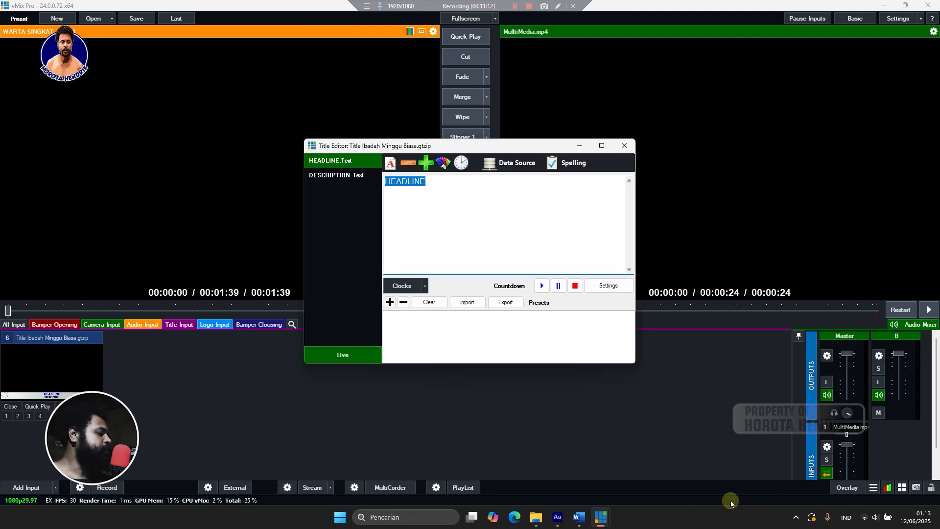
pyautogui.click(535, 517)
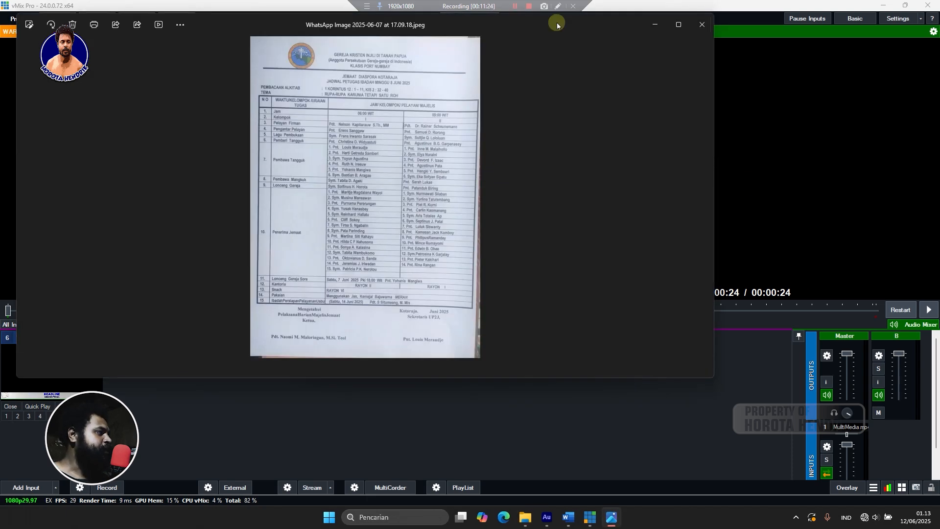
# Maximize the schedule photo, zoom and pan to read the officiants, then minimize it.
pyautogui.click(678, 25)
pyautogui.scroll(6, 381, 147)
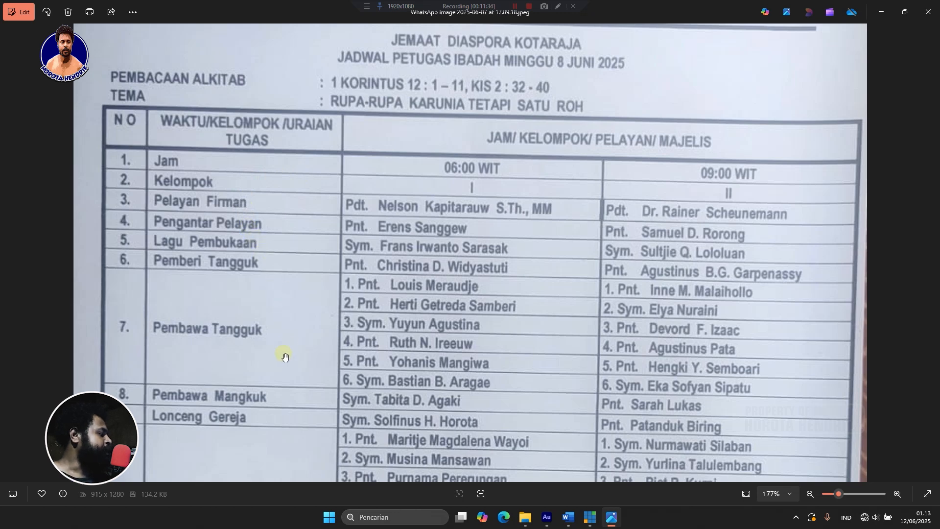
pyautogui.scroll(-1, 268, 374)
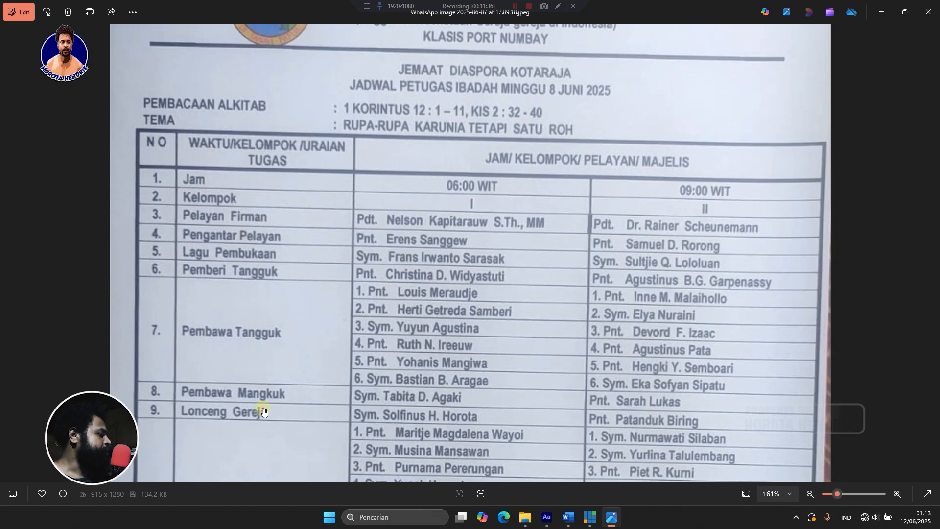
pyautogui.moveTo(261, 411); pyautogui.dragTo(272, 363)
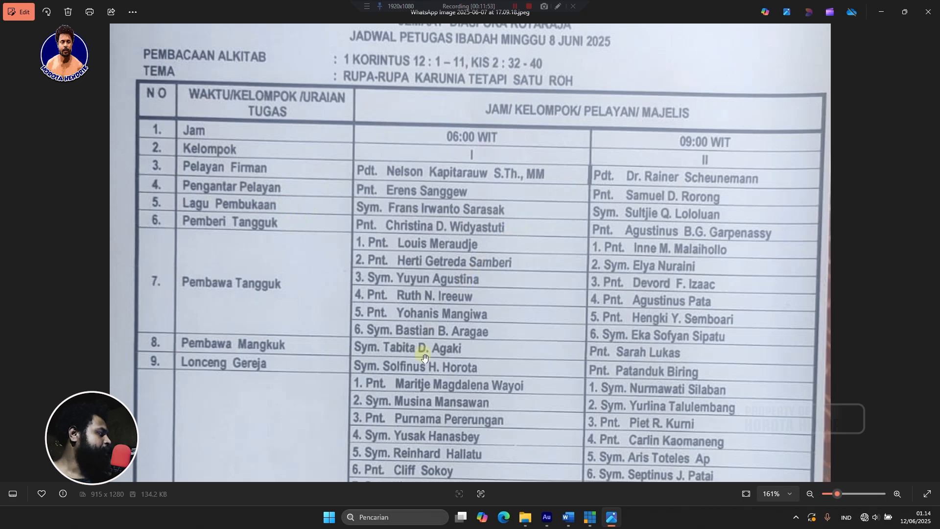
pyautogui.scroll(-3, 418, 364)
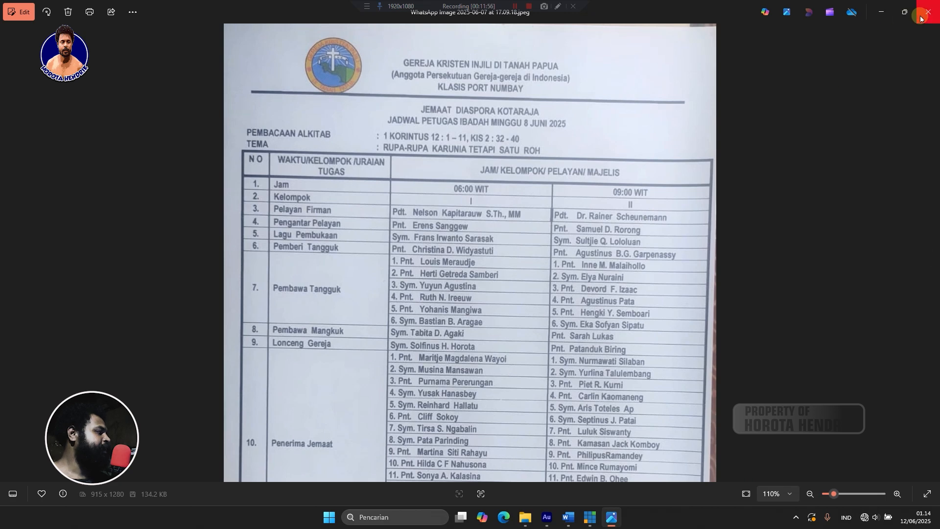
pyautogui.click(886, 17)
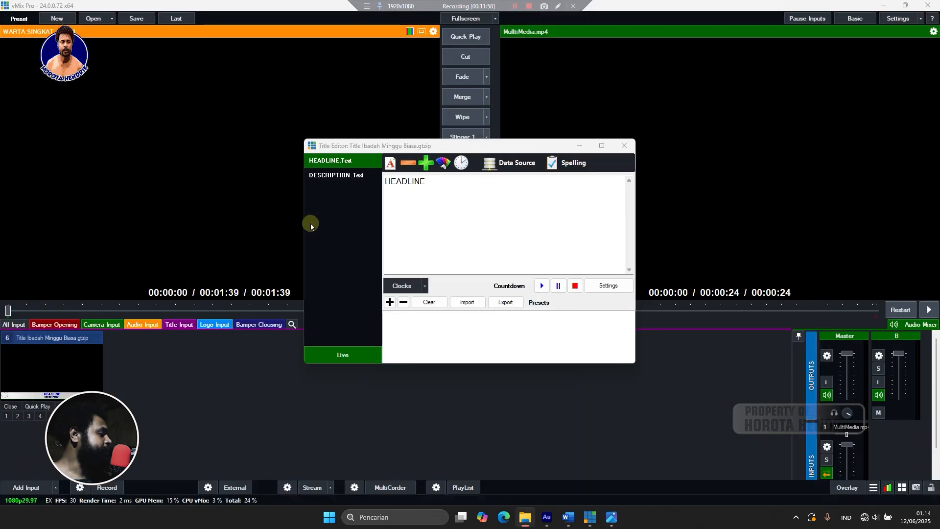
# Select the HEADLINE placeholder text, recheck the schedule photo, and return to vMix.
pyautogui.click(454, 183)
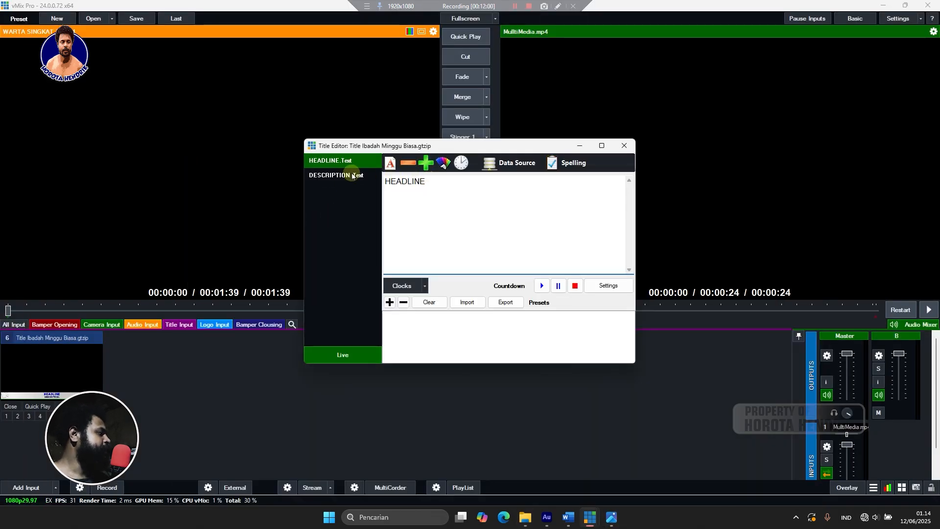
pyautogui.moveTo(458, 181); pyautogui.dragTo(367, 194)
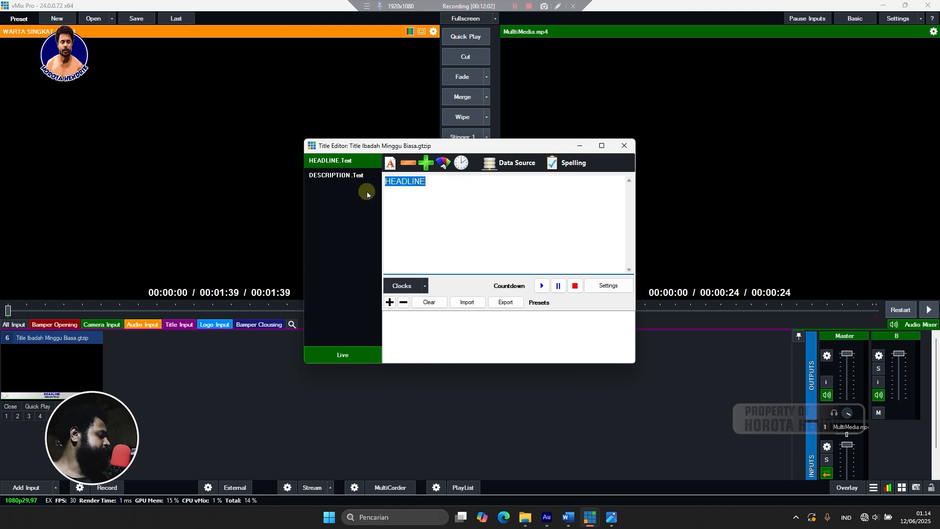
pyautogui.click(611, 515)
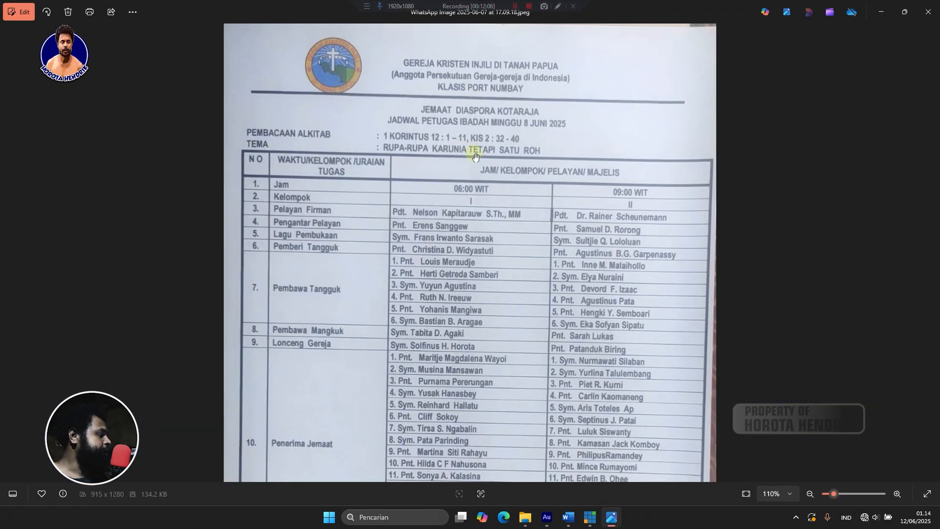
pyautogui.scroll(-3, 550, 80)
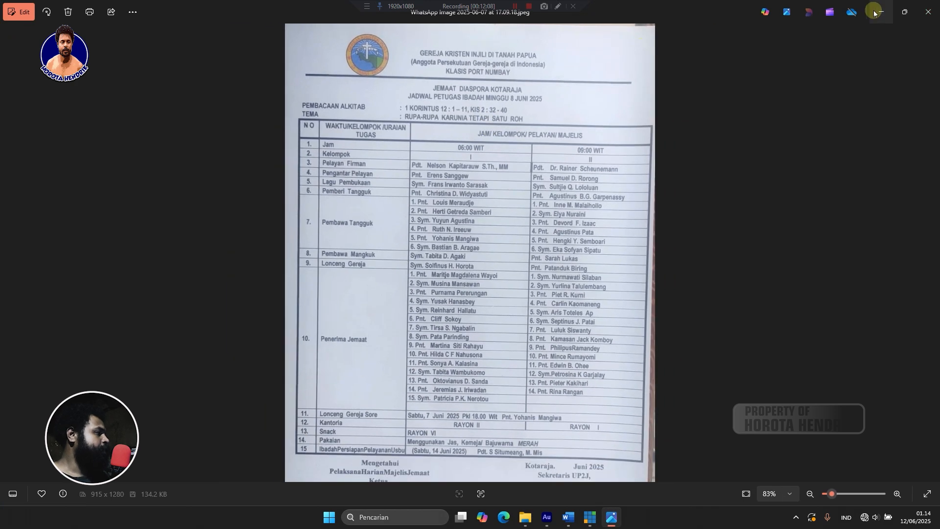
pyautogui.hotkey('alt', 'Tab')
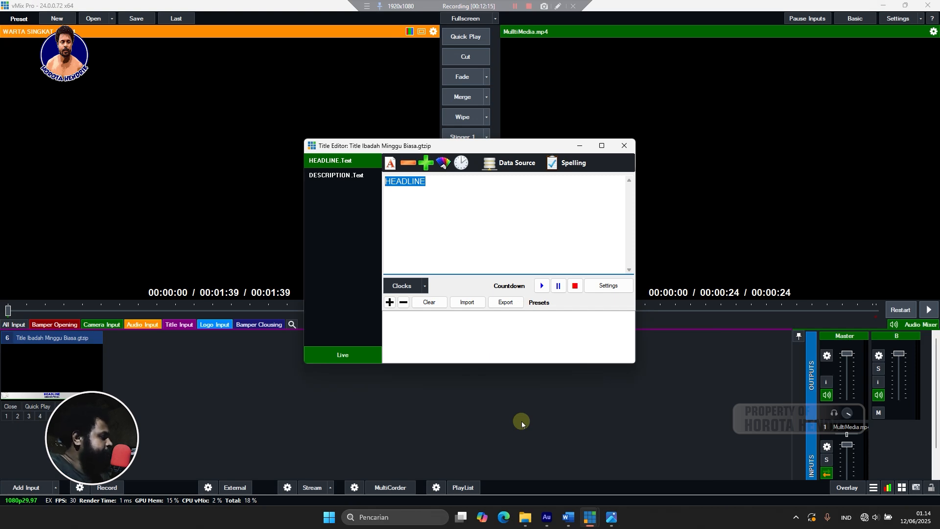
# Type 'Pdt.' and the pastor's name into the headline, moving the on-screen keyboard aside.
pyautogui.write('Pdt')
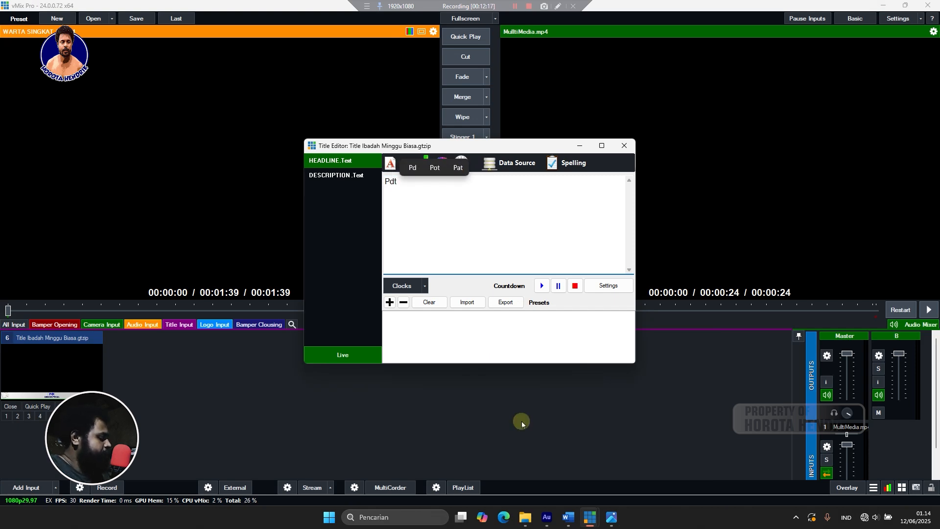
pyautogui.write('.')
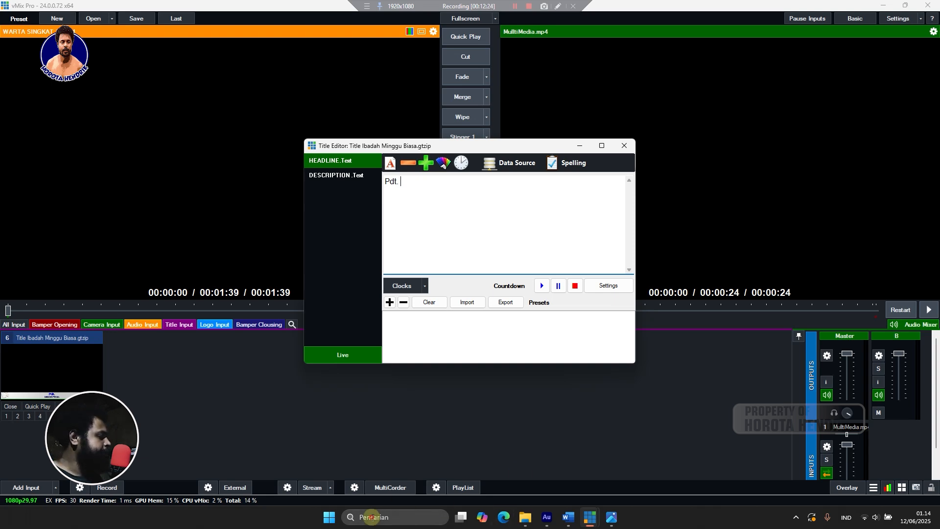
pyautogui.click(381, 517)
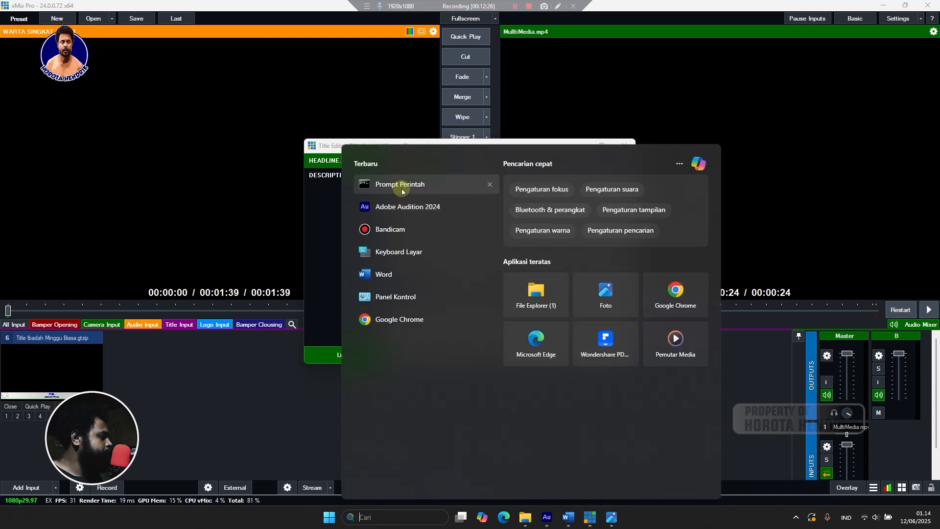
pyautogui.press('Escape')
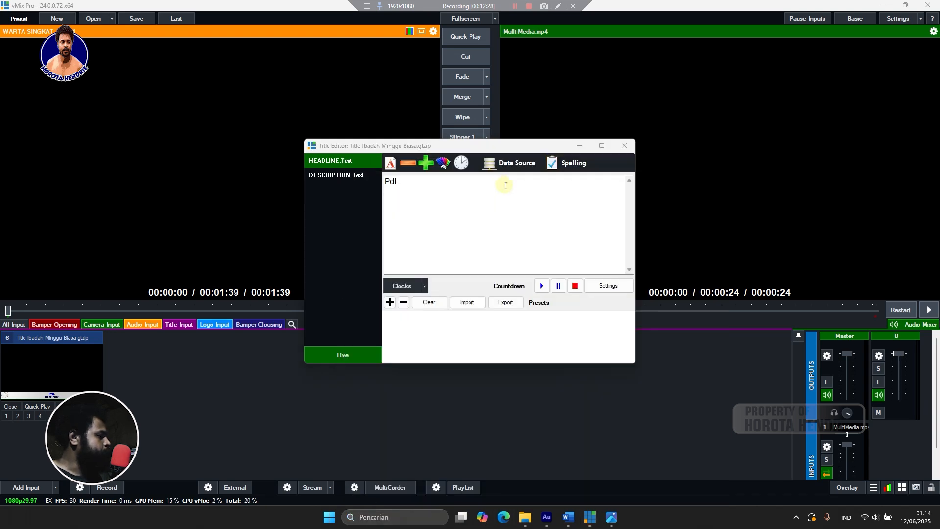
pyautogui.moveTo(539, 309); pyautogui.dragTo(939, 307)
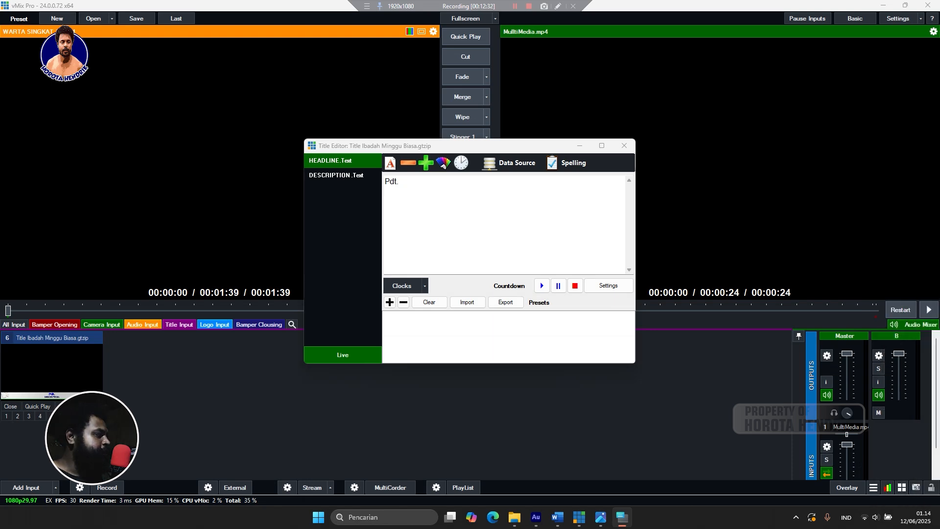
pyautogui.click(457, 193)
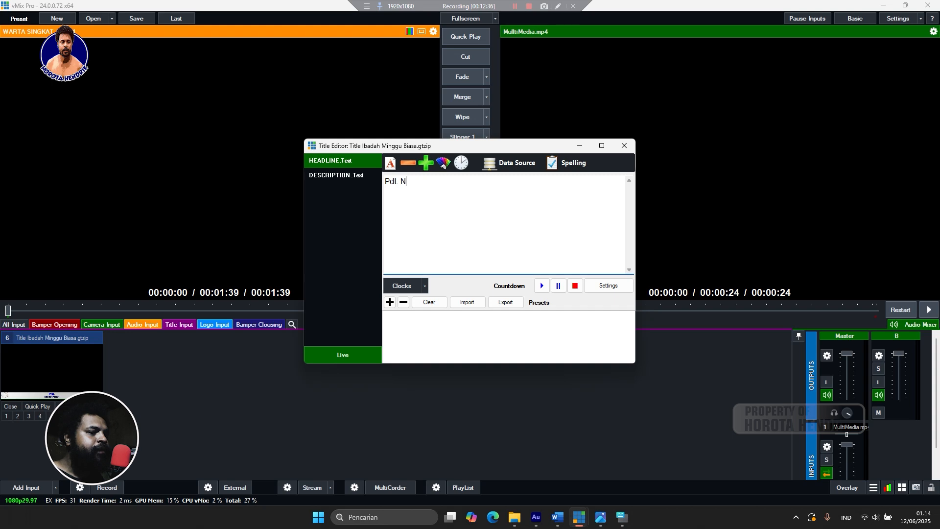
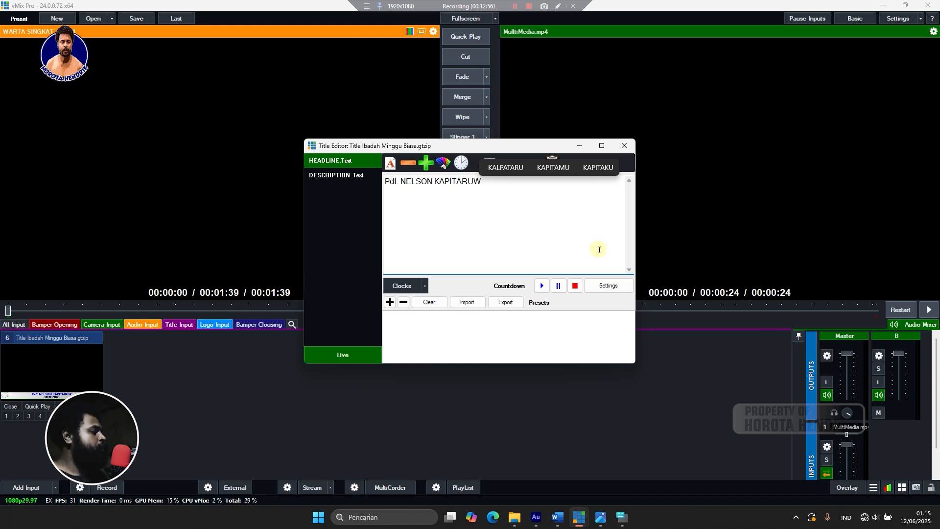
# Fix the name's spelling, append the S.Th.,MM degrees, and select the DESCRIPTION placeholder.
pyautogui.click(470, 182)
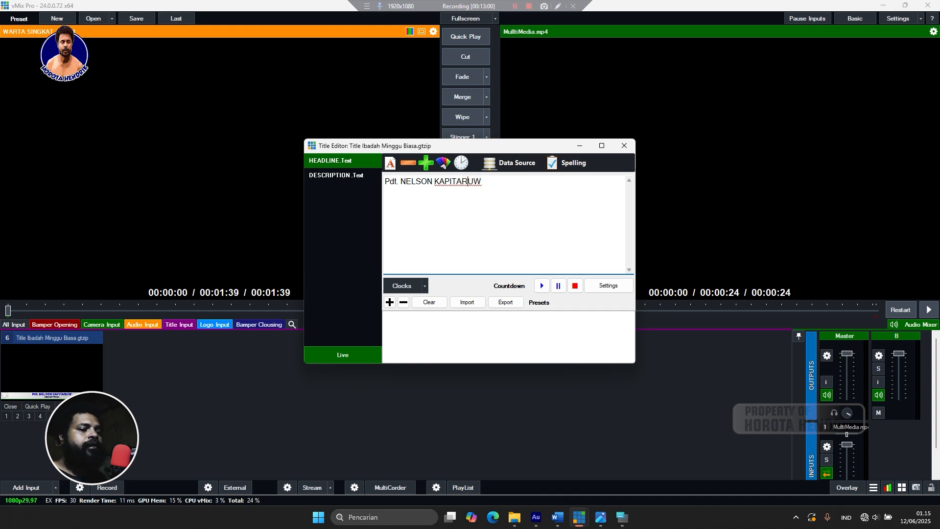
pyautogui.write('A')
pyautogui.click(519, 179)
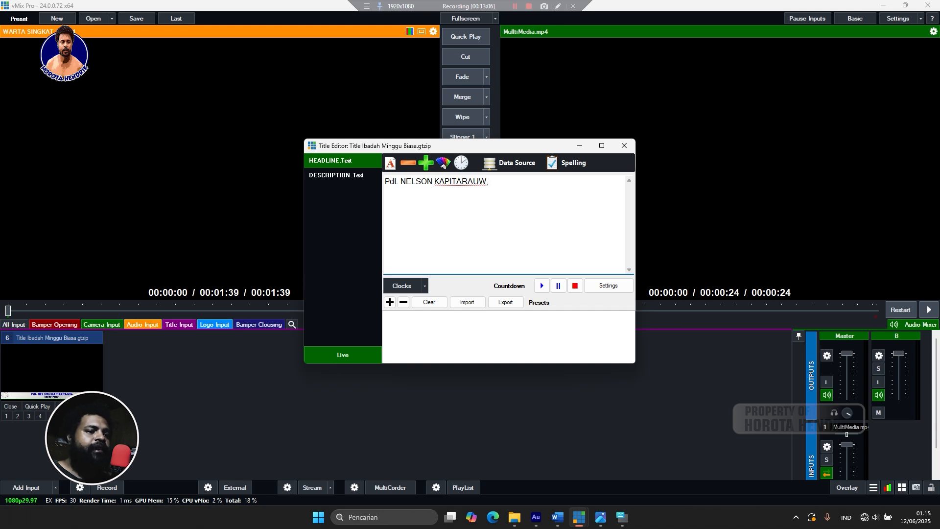
pyautogui.write('S')
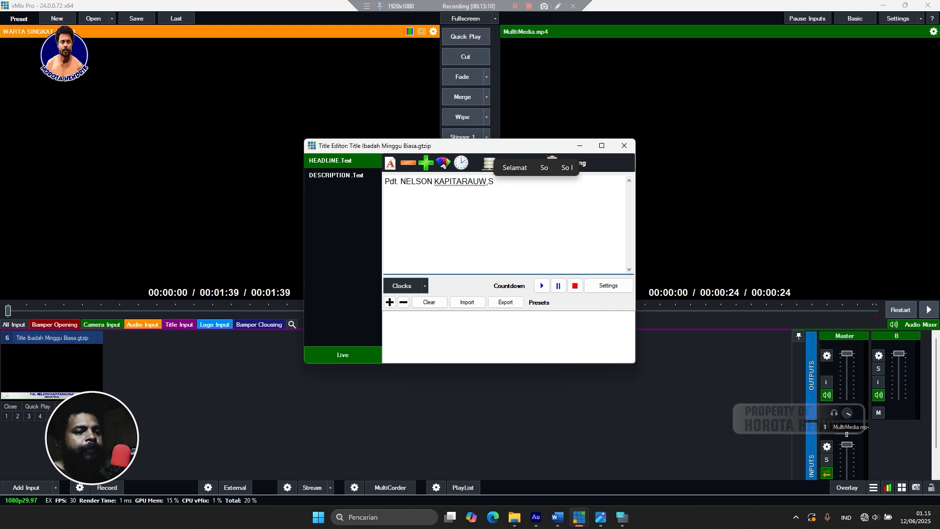
pyautogui.write('T')
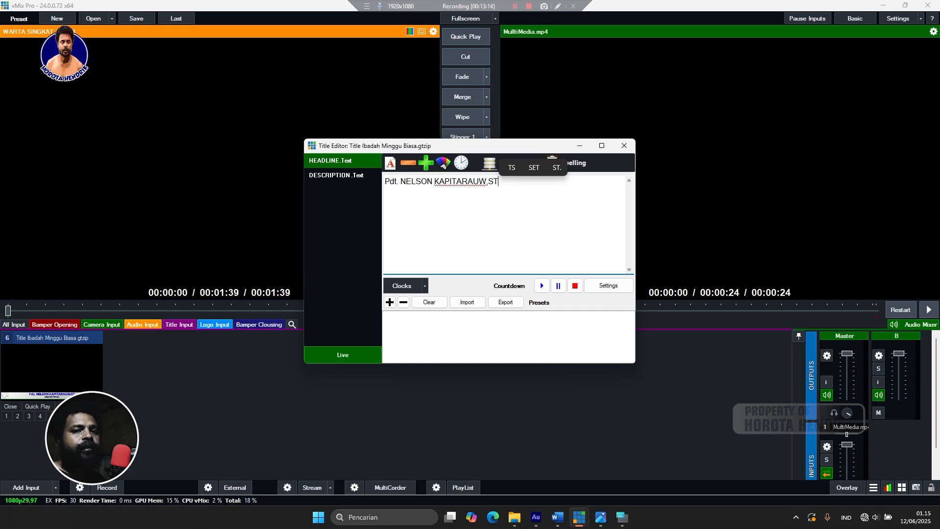
pyautogui.press('BackSpace')
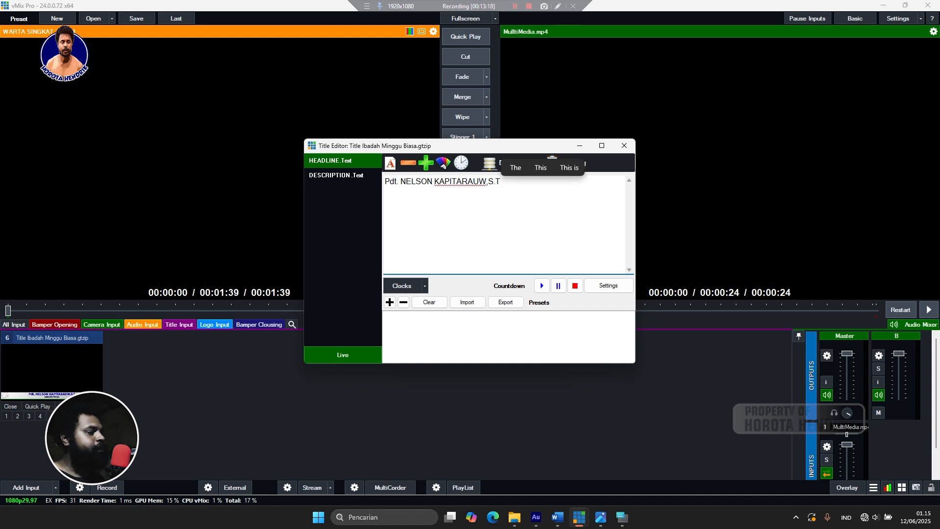
pyautogui.write('h')
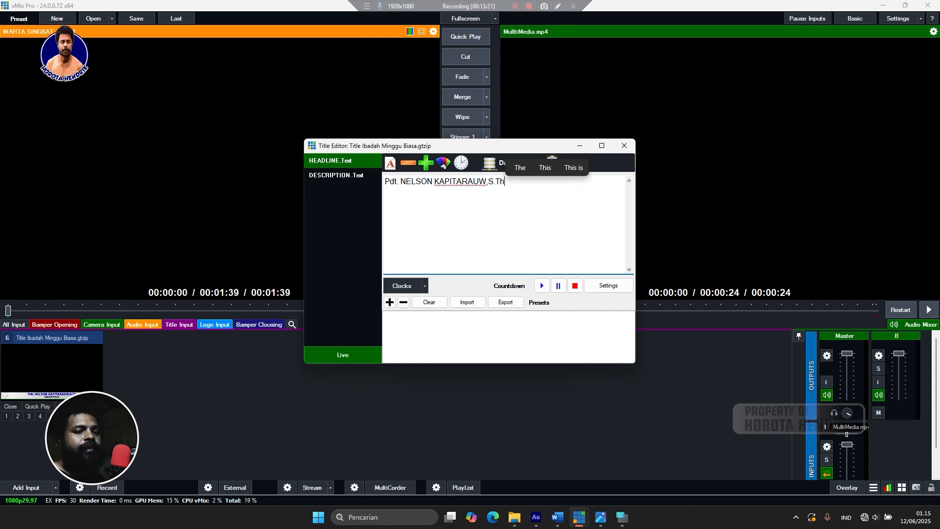
pyautogui.write('.')
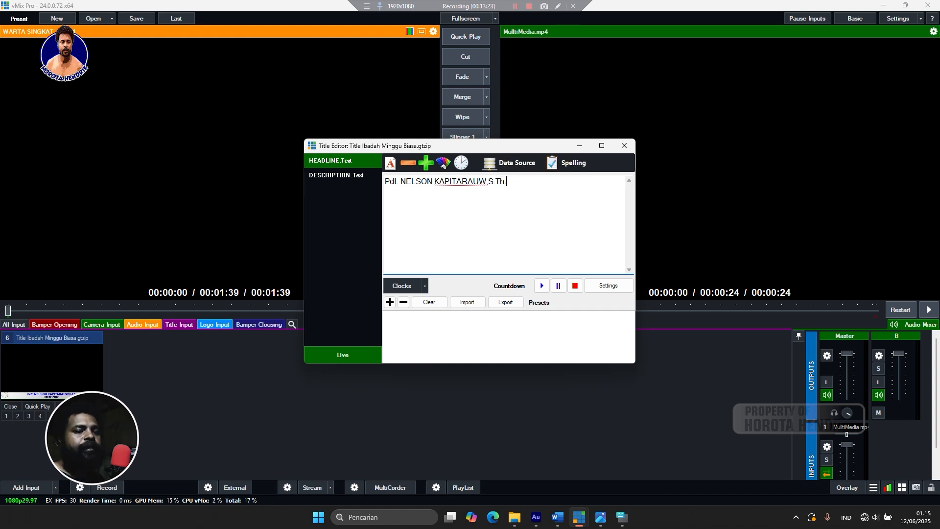
pyautogui.write(',')
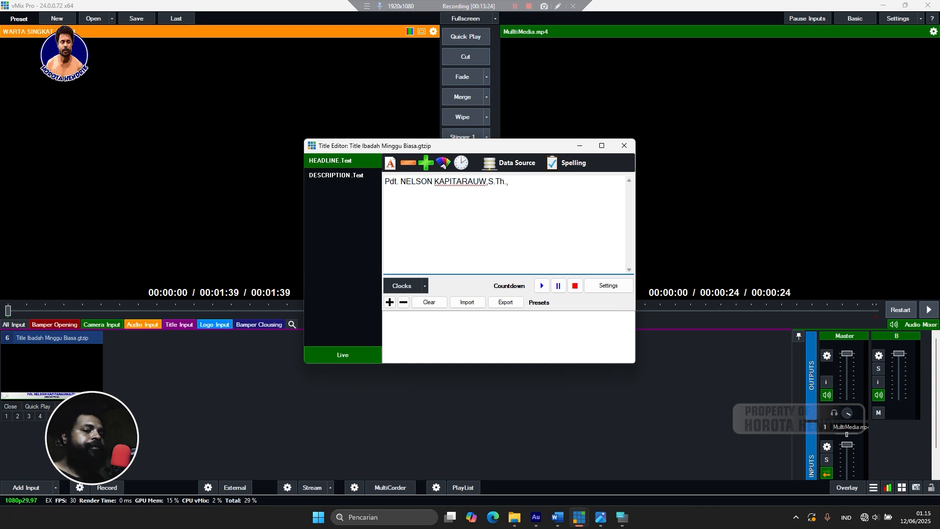
pyautogui.write('MM')
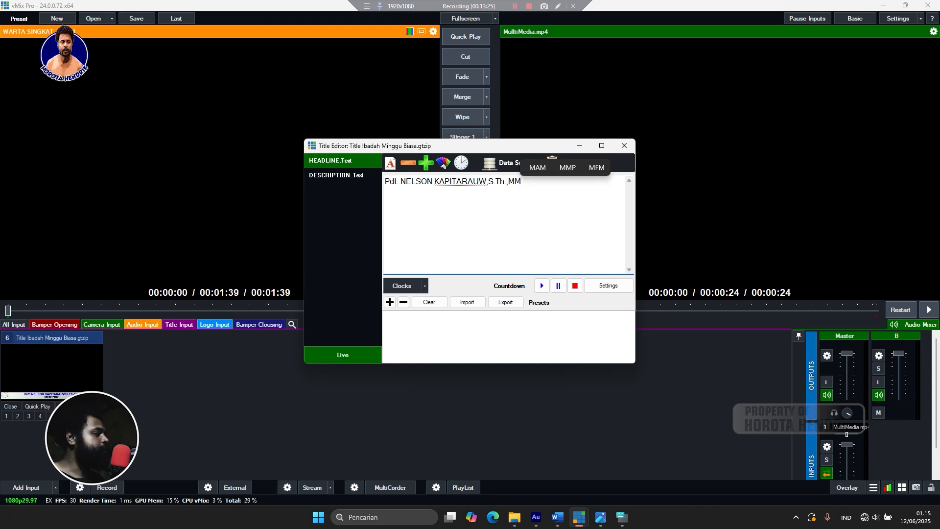
pyautogui.click(357, 175)
pyautogui.moveTo(442, 185); pyautogui.dragTo(381, 182)
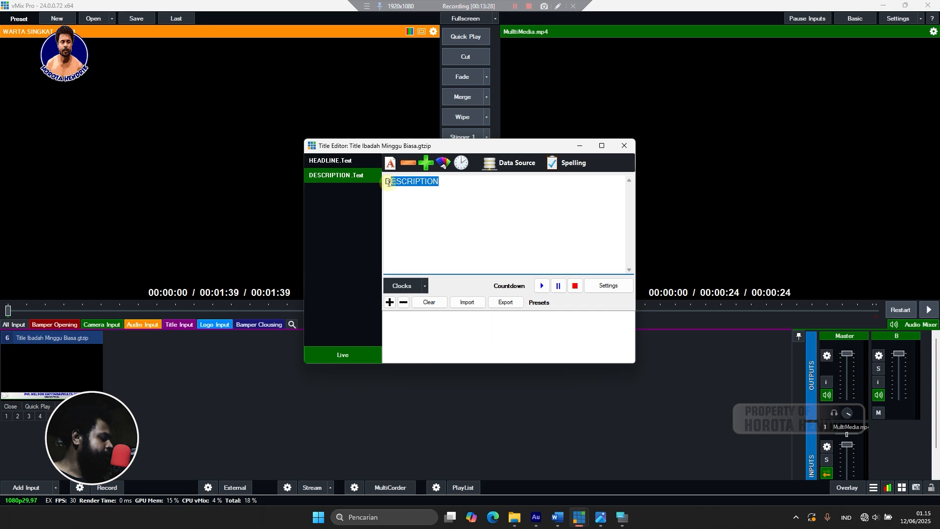
# Replace the DESCRIPTION placeholder with 'Ibadah Minggu' and move the Title Editor higher.
pyautogui.press('BackSpace')
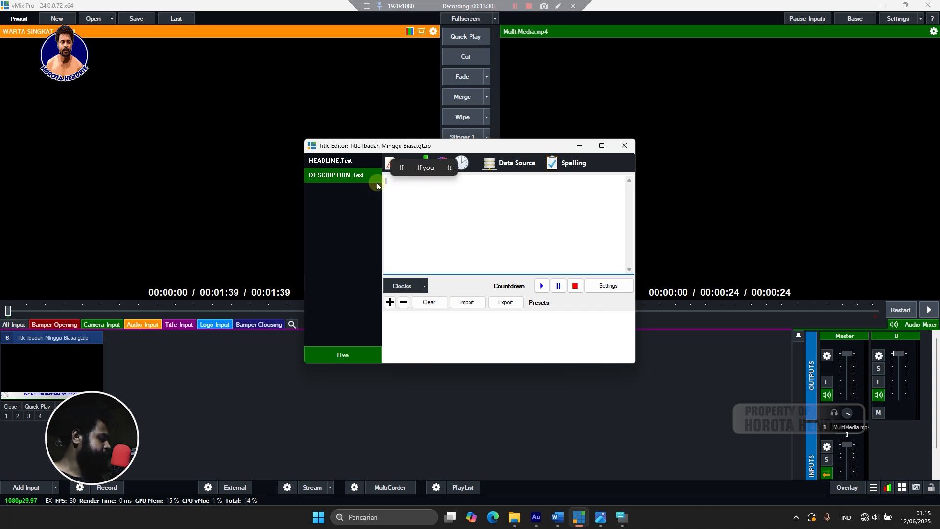
pyautogui.write('Ib')
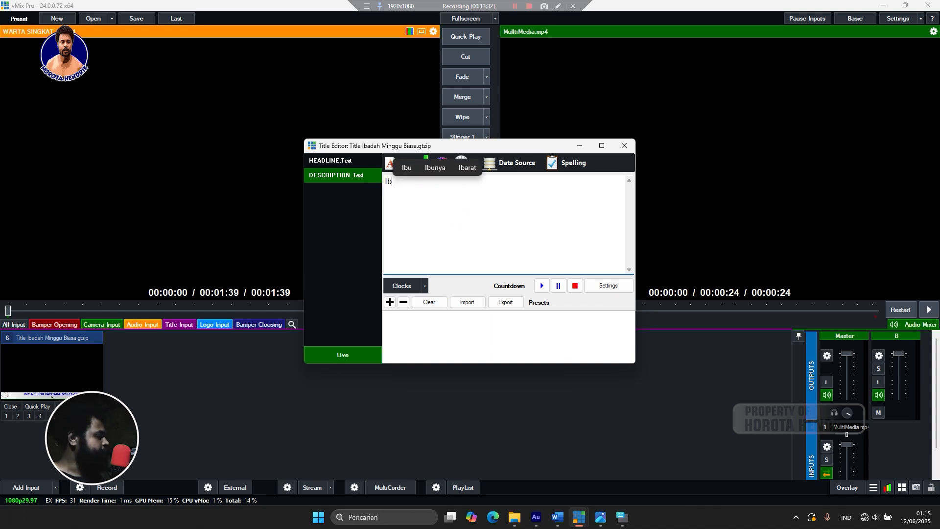
pyautogui.write('ada')
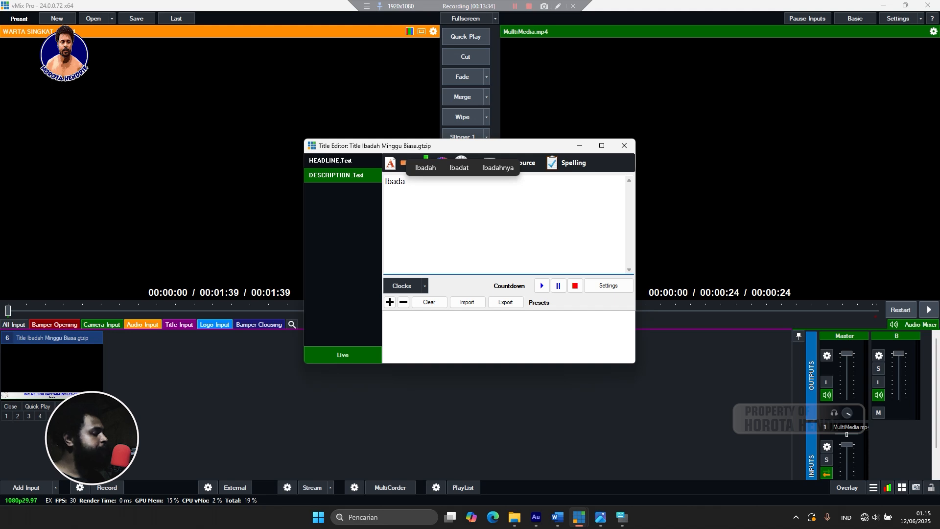
pyautogui.write('h')
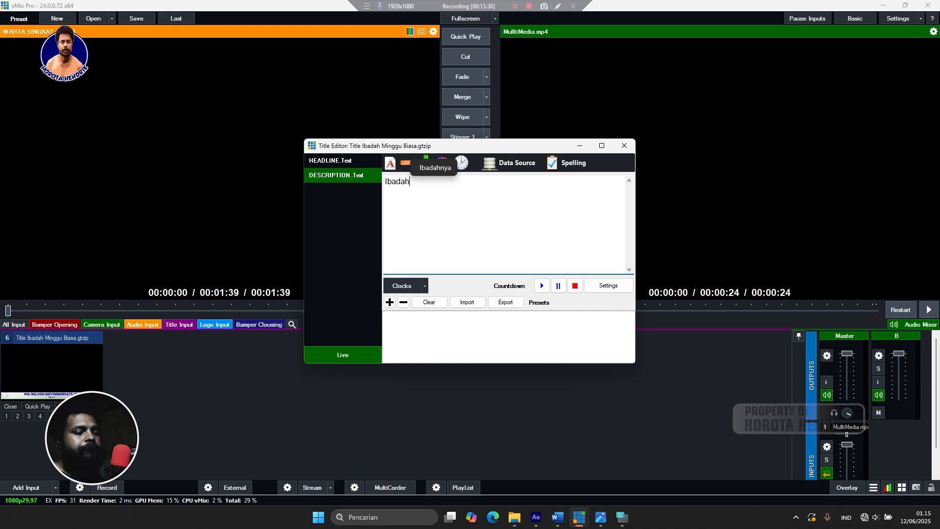
pyautogui.write(' Minggu')
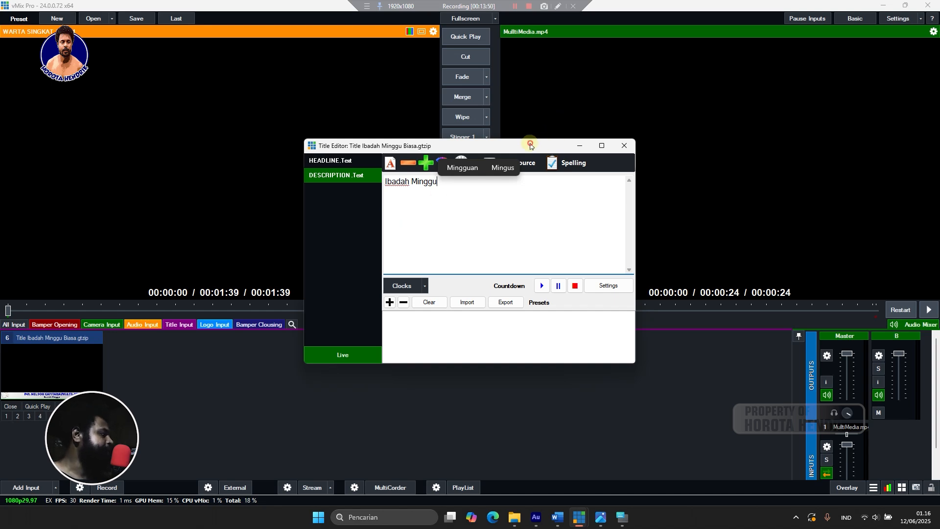
pyautogui.moveTo(536, 146); pyautogui.dragTo(525, 96)
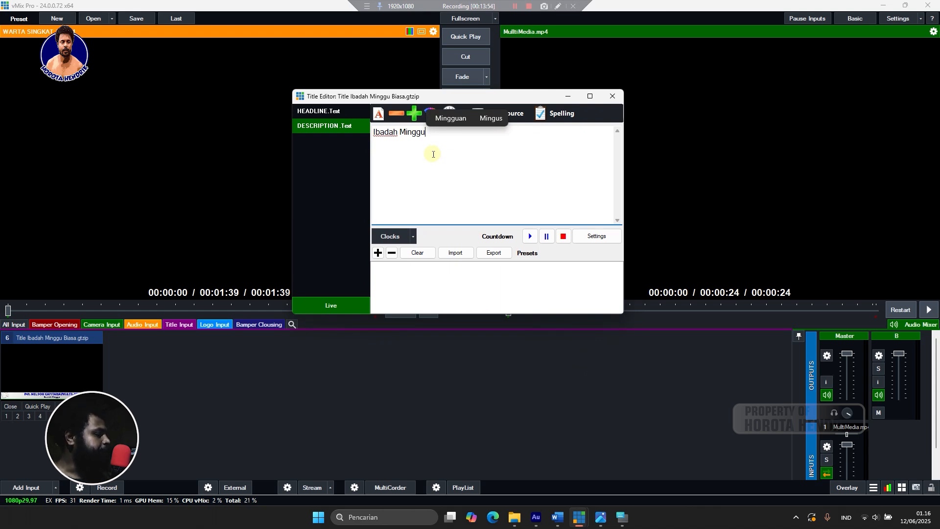
pyautogui.moveTo(599, 515)
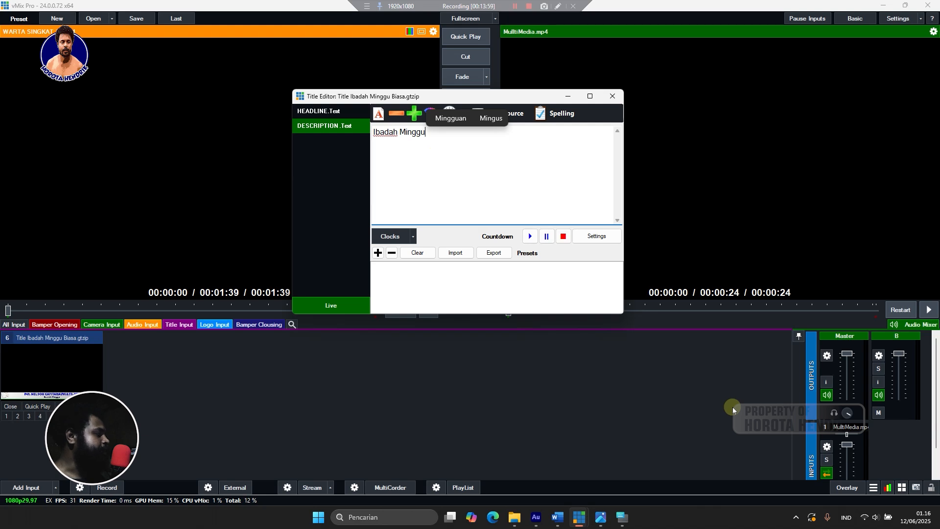
pyautogui.click(378, 252)
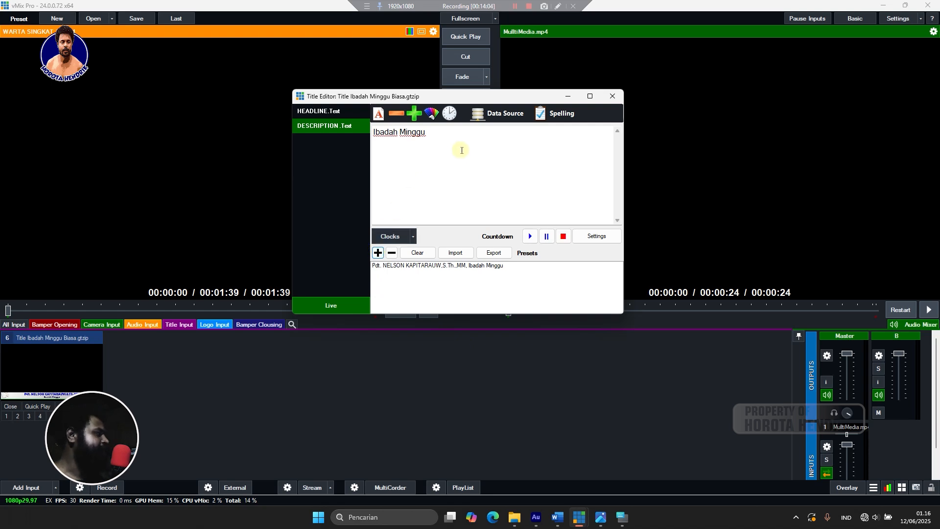
pyautogui.click(406, 265)
pyautogui.click(391, 252)
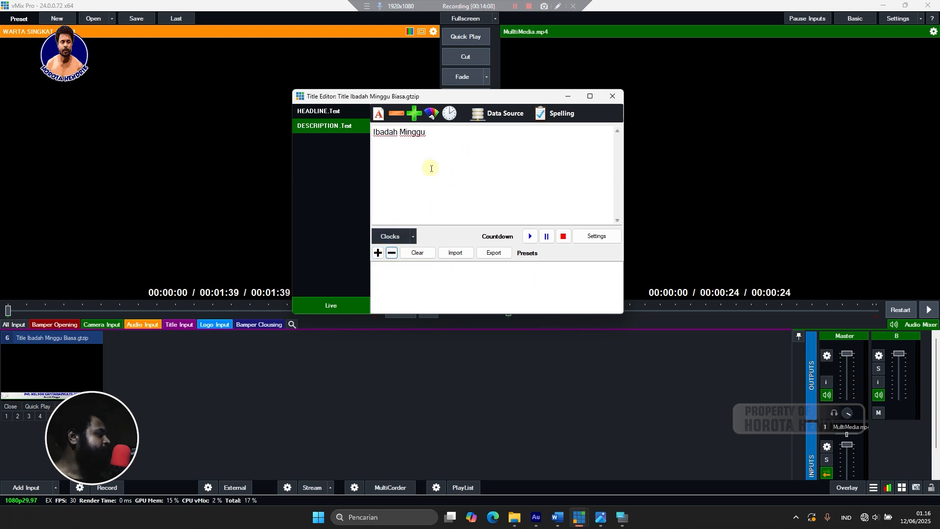
pyautogui.click(347, 110)
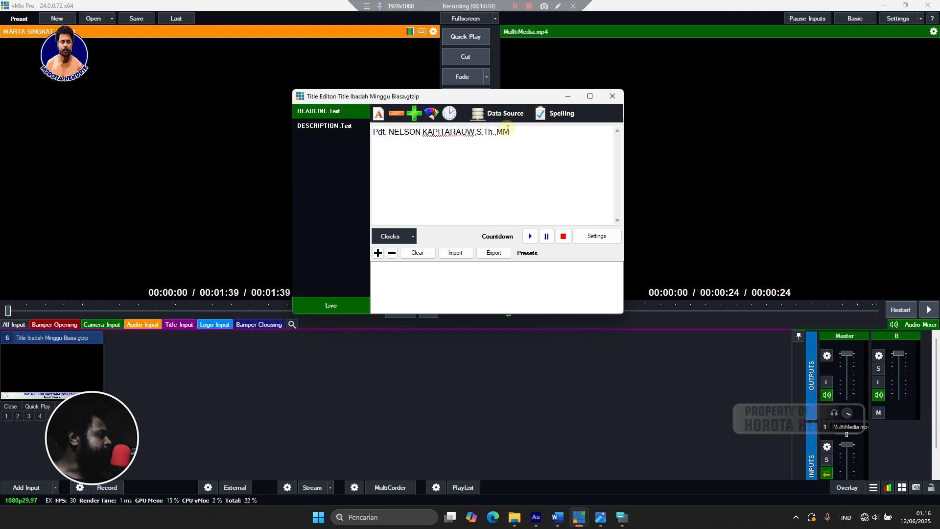
pyautogui.click(346, 127)
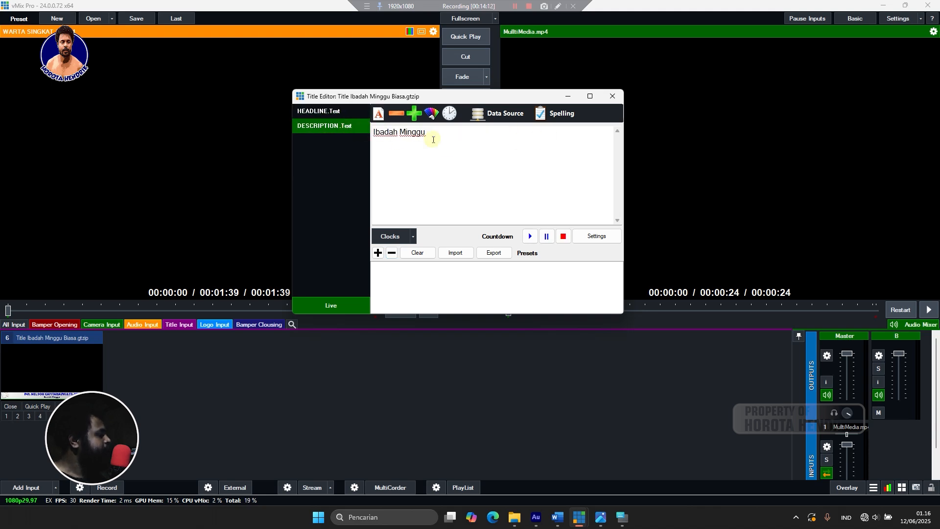
# Extend the description to 'Ibadah Minggu, 08 Juni 2025' and save it as a preset.
pyautogui.click(453, 140)
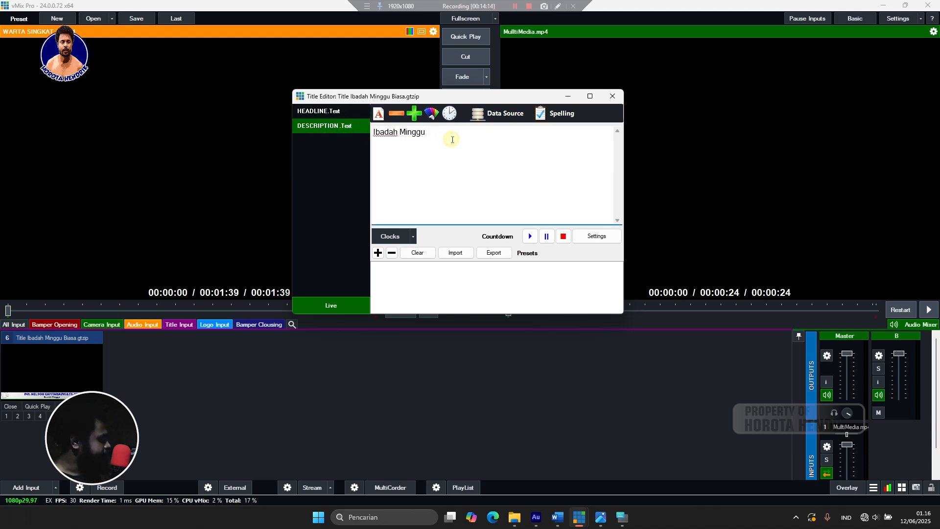
pyautogui.write(',')
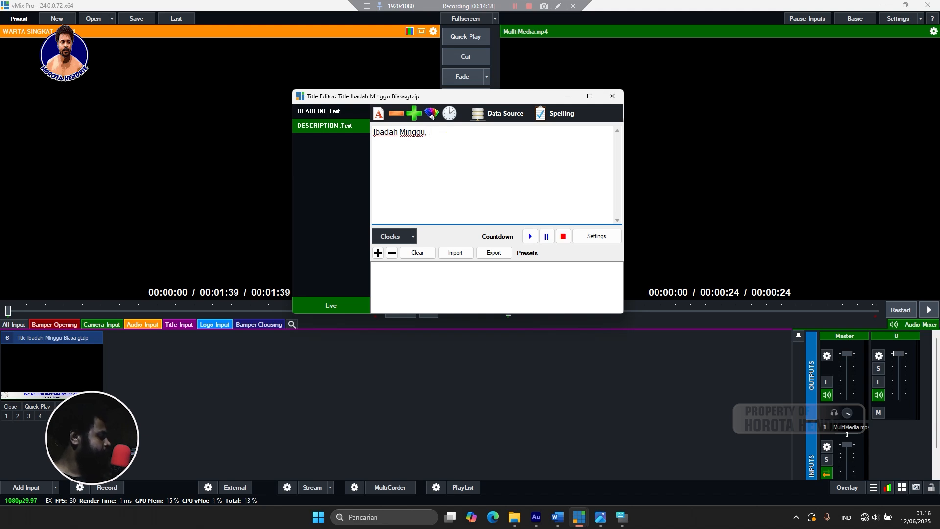
pyautogui.write(' 08')
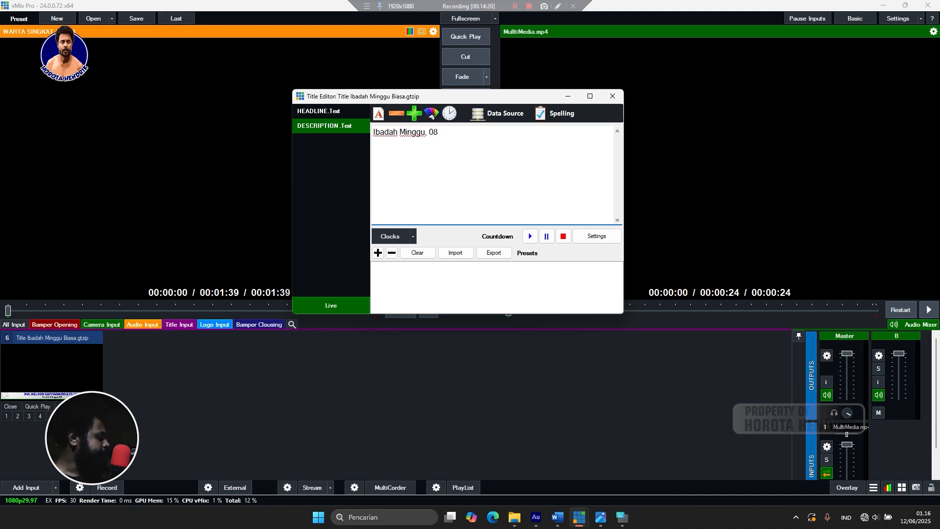
pyautogui.write(' Jnu')
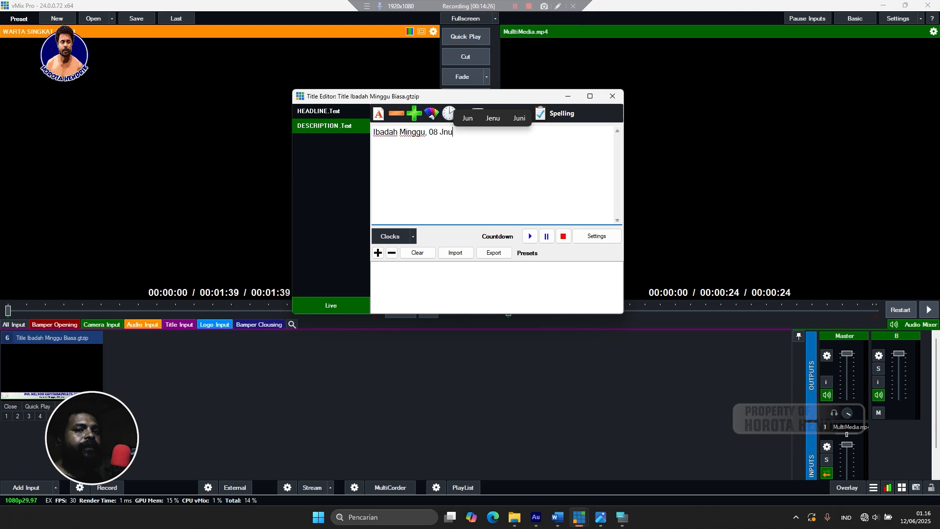
pyautogui.press('BackSpace')
pyautogui.press('BackSpace')
pyautogui.write('uni')
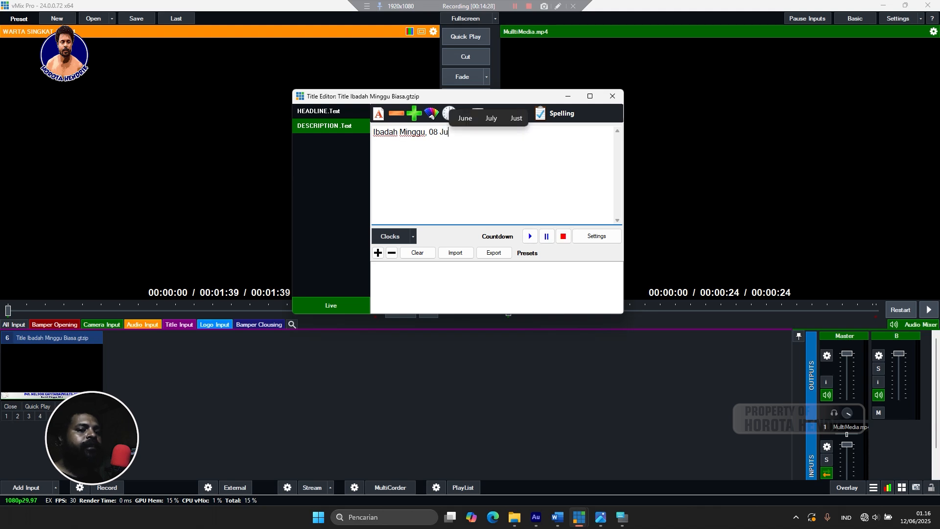
pyautogui.write('2')
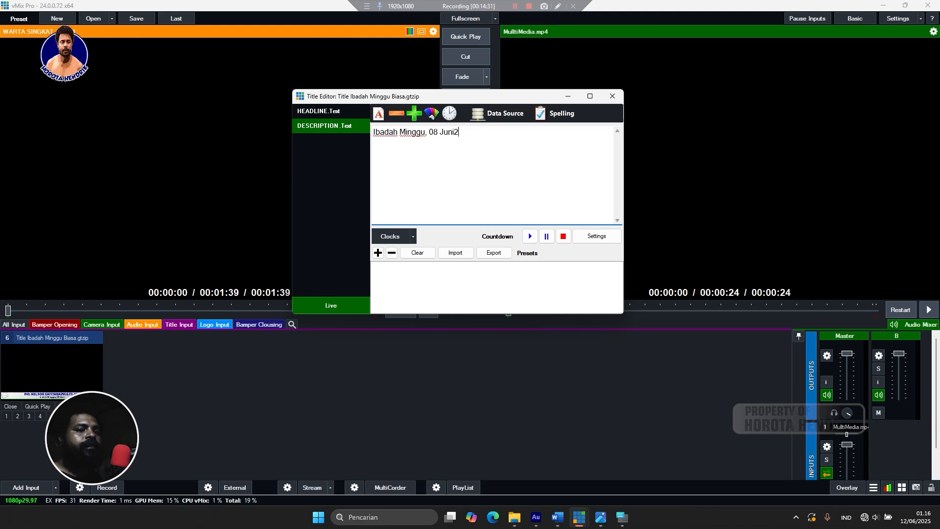
pyautogui.write('025')
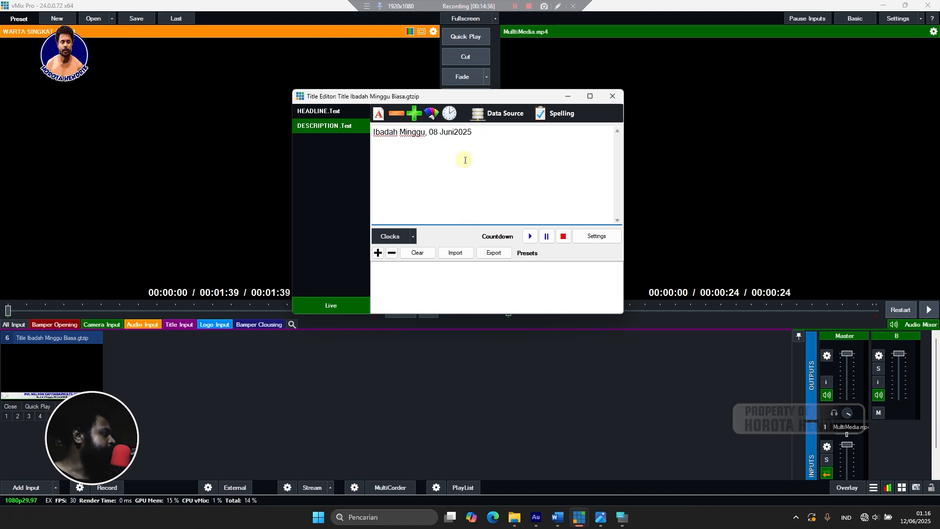
pyautogui.click(455, 137)
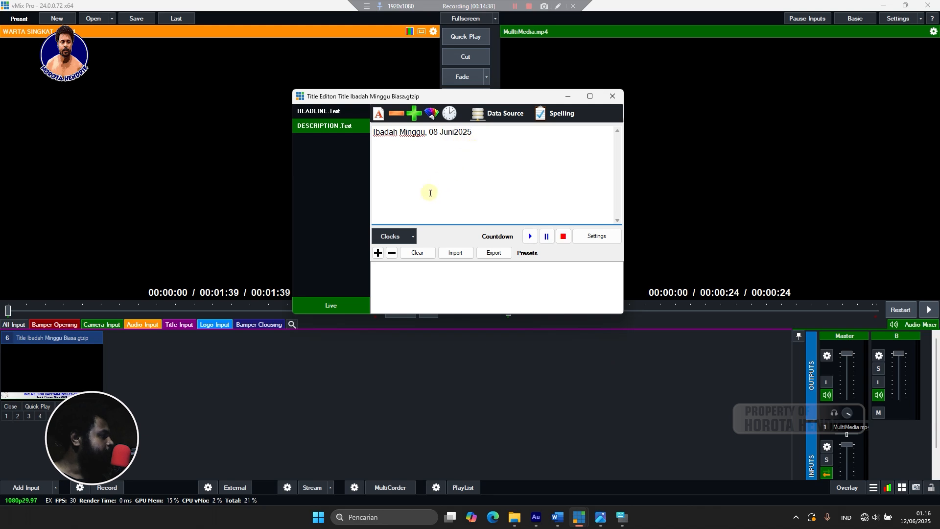
pyautogui.click(377, 252)
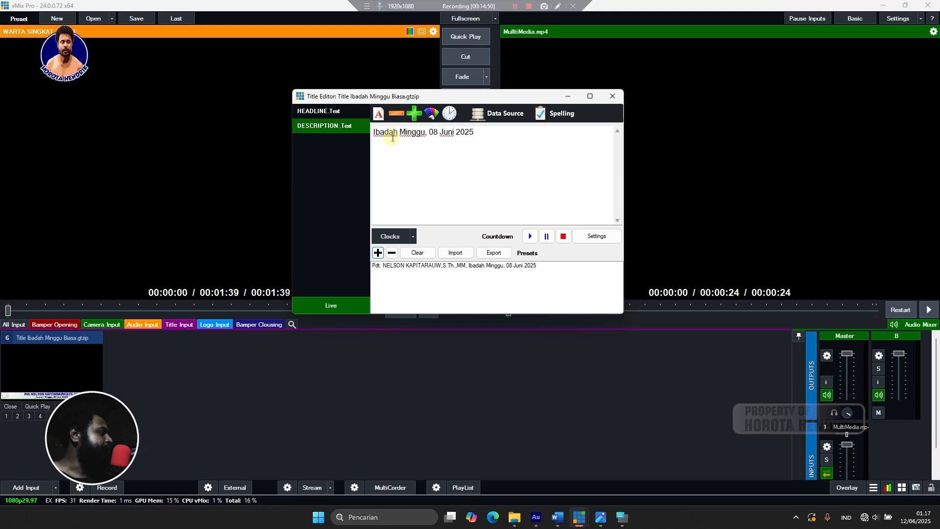
# Prefix the description with 'Pelayan', save that as a preset, and delete the older preset.
pyautogui.click(373, 132)
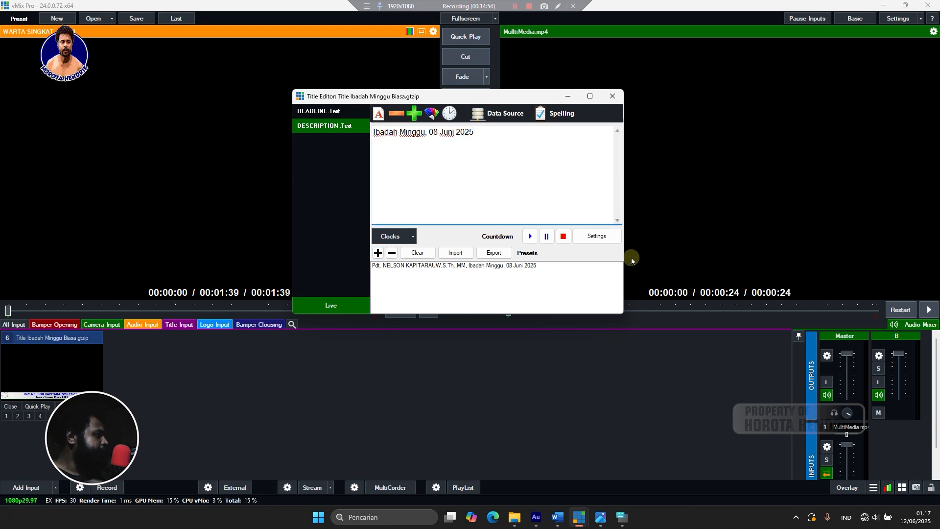
pyautogui.write('P')
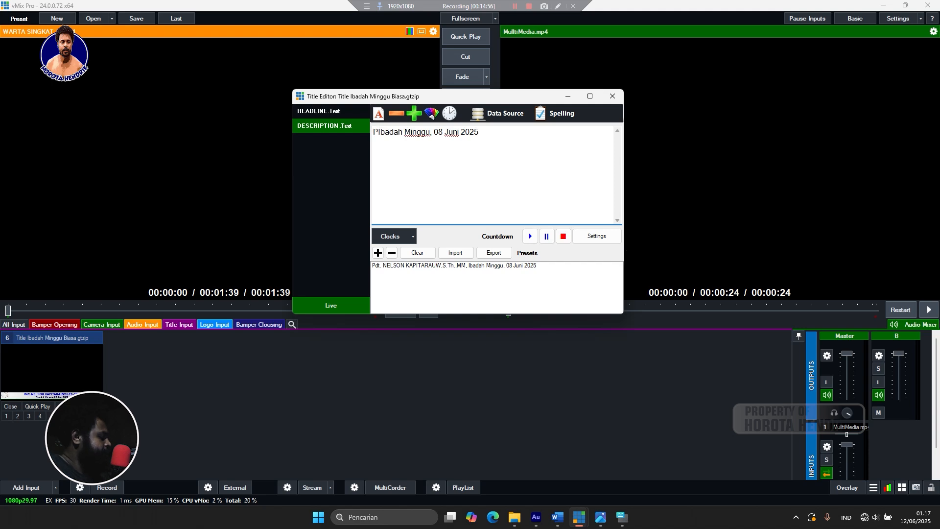
pyautogui.write('ela')
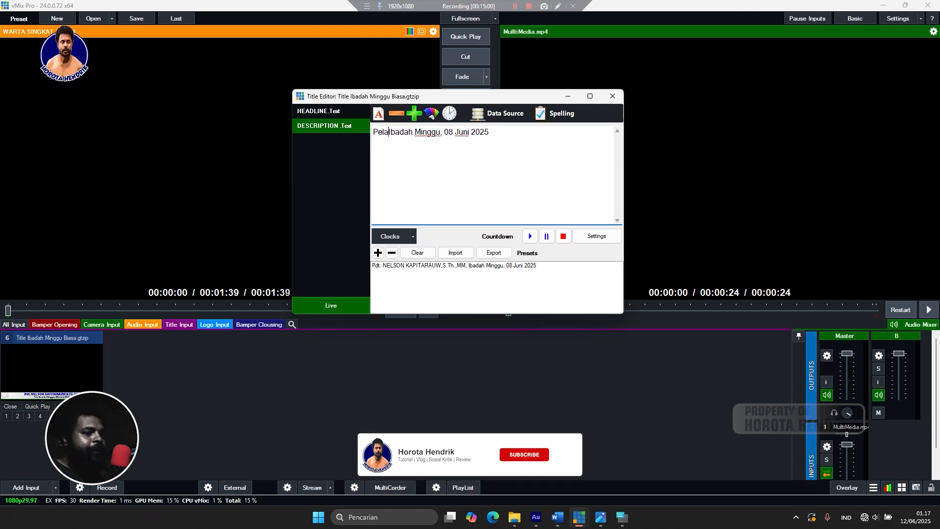
pyautogui.write('y')
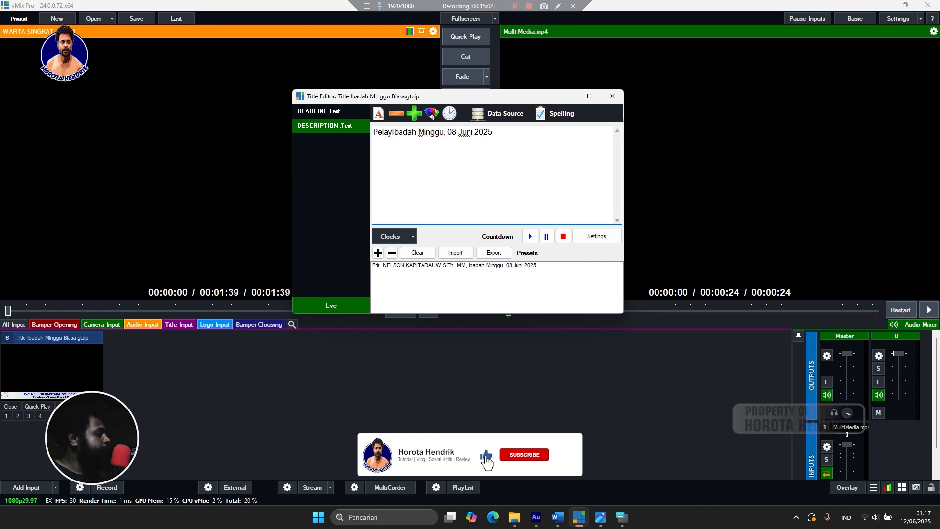
pyautogui.write('an')
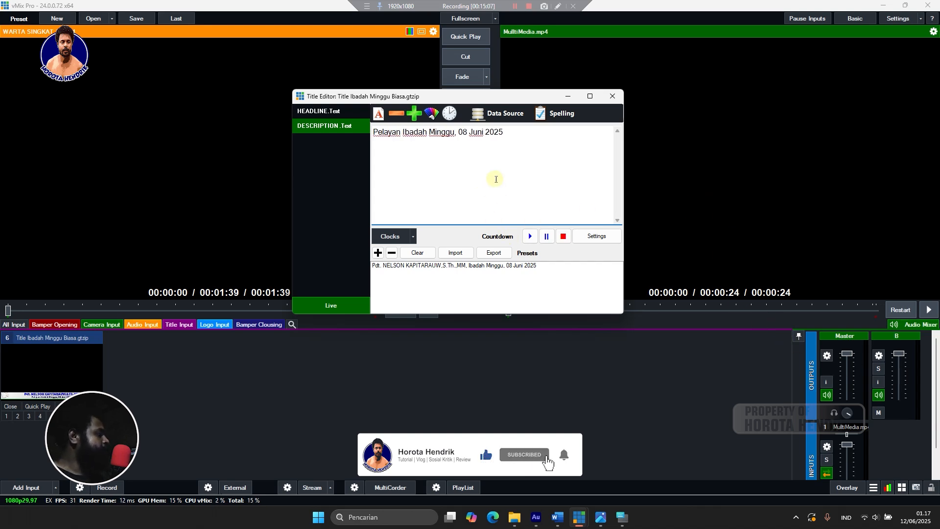
pyautogui.click(377, 253)
pyautogui.click(398, 266)
pyautogui.click(391, 252)
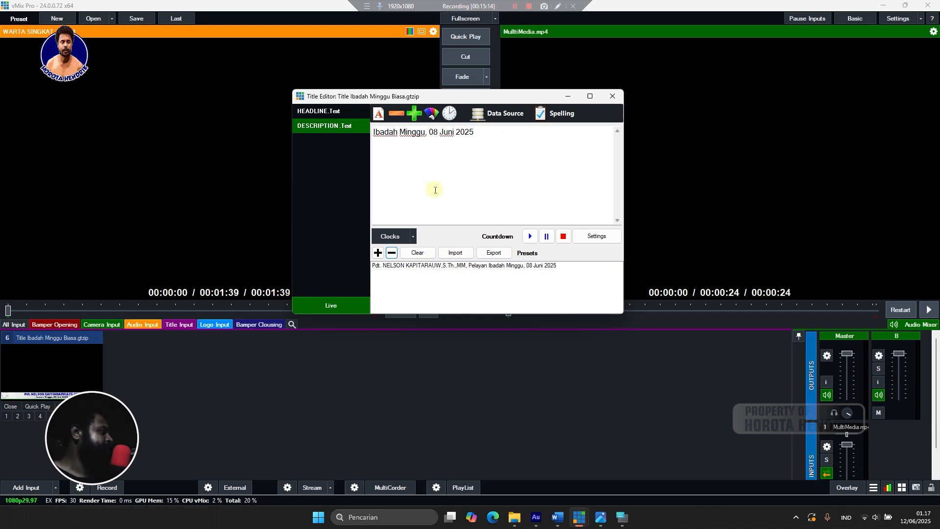
# Select the headline field and bring the schedule photo back, moving it aside.
pyautogui.click(333, 112)
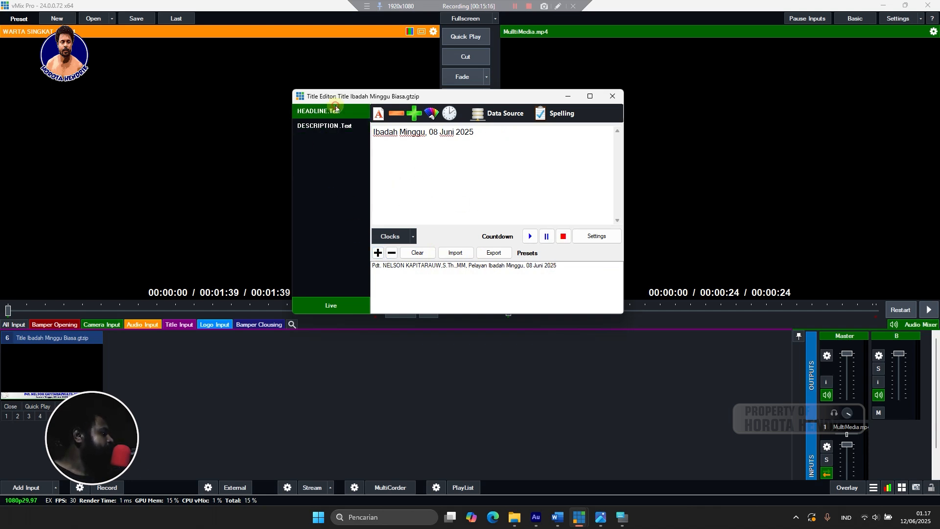
pyautogui.click(602, 520)
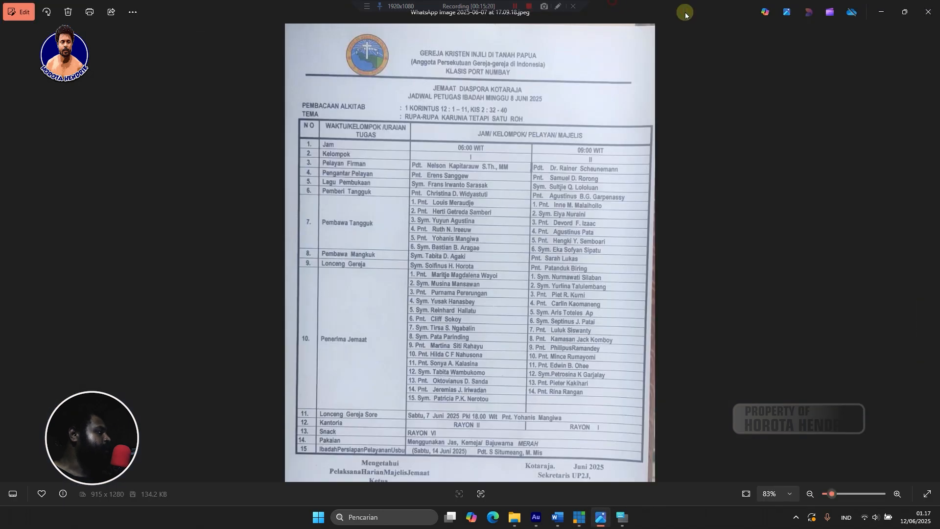
pyautogui.moveTo(684, 13); pyautogui.dragTo(939, 22)
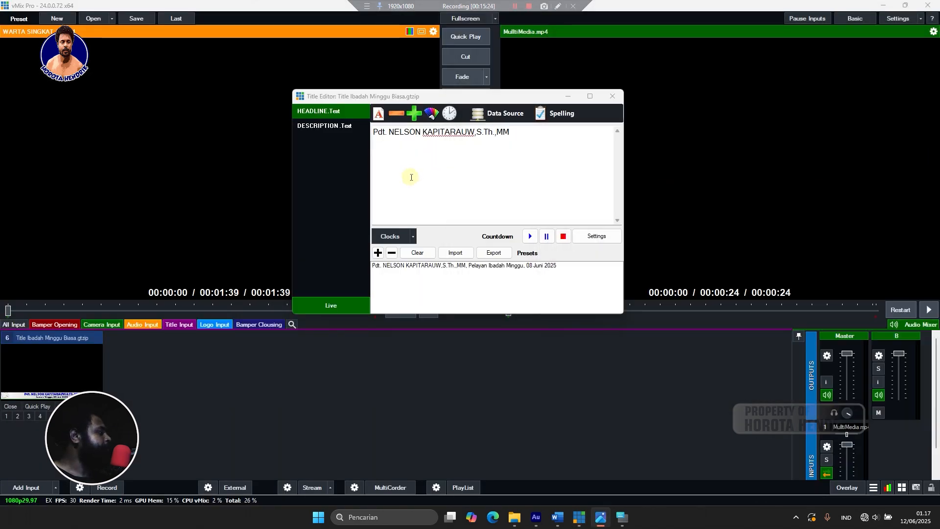
# Replace the pastor's name in the headline with the elder's name prefixed 'Pnt.'.
pyautogui.moveTo(526, 141); pyautogui.dragTo(377, 141)
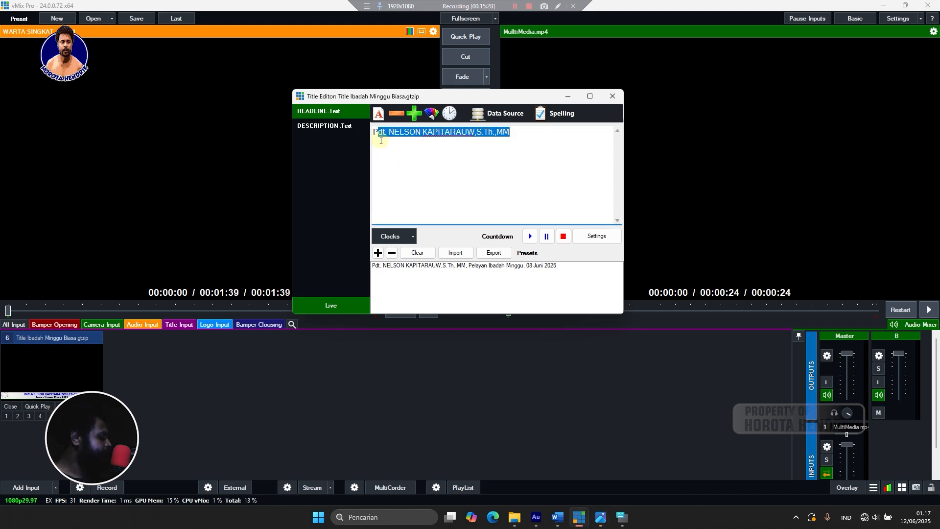
pyautogui.write('n')
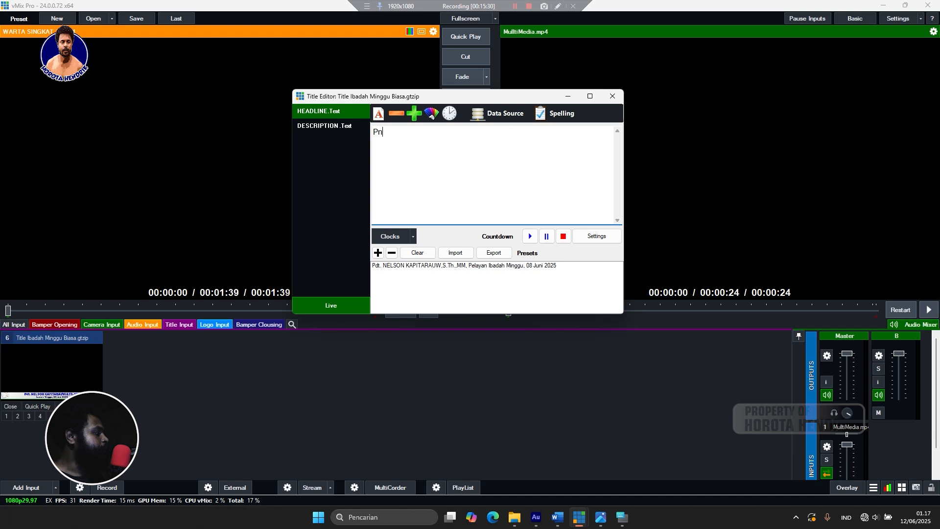
pyautogui.write('t.')
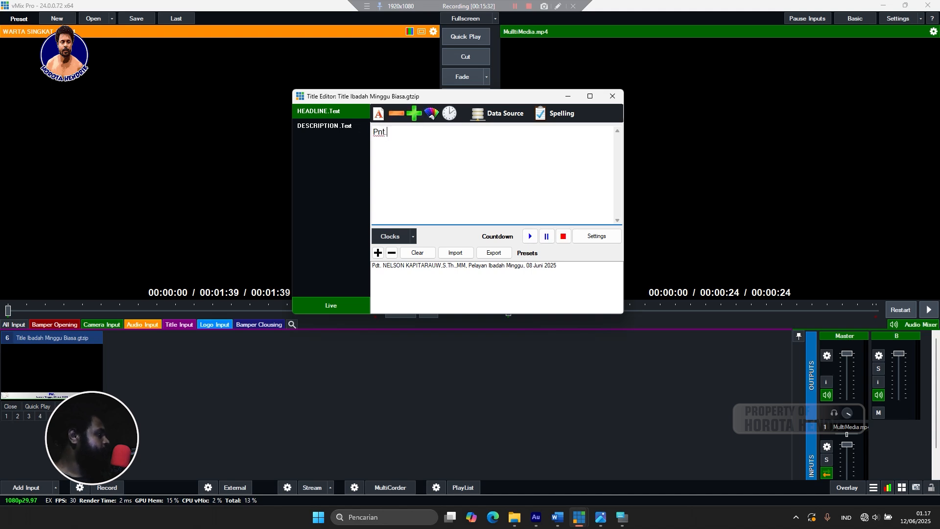
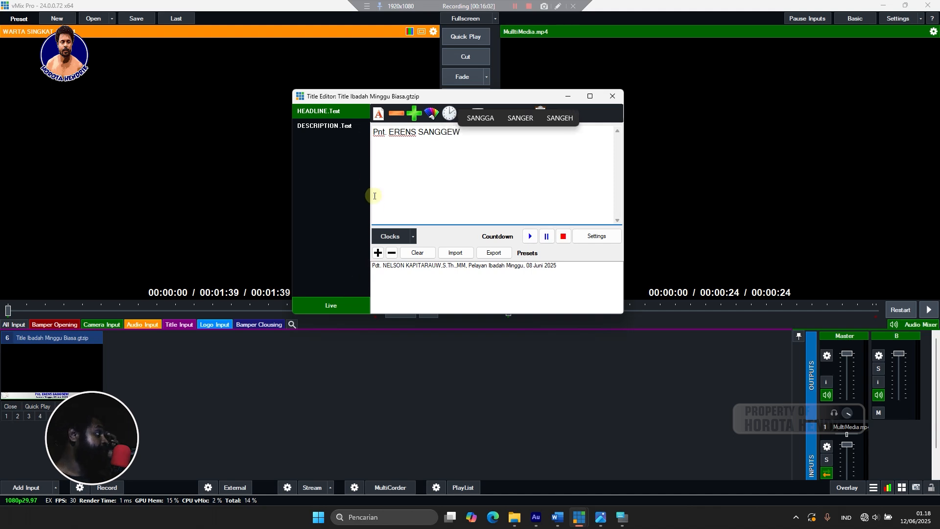
pyautogui.click(346, 125)
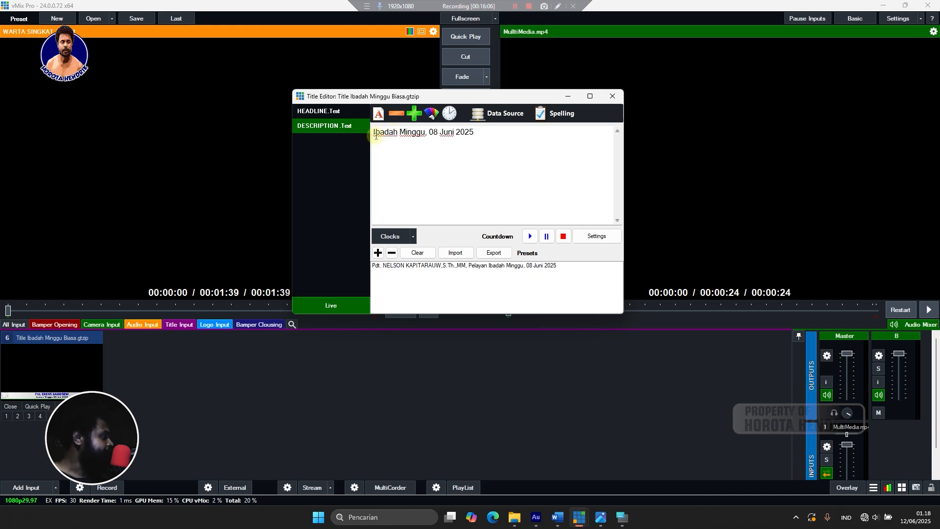
# Insert 'Pengantar Pelayan ' before 'Ibadah Minggu, 08 Juni 2025' in the description.
pyautogui.click(374, 134)
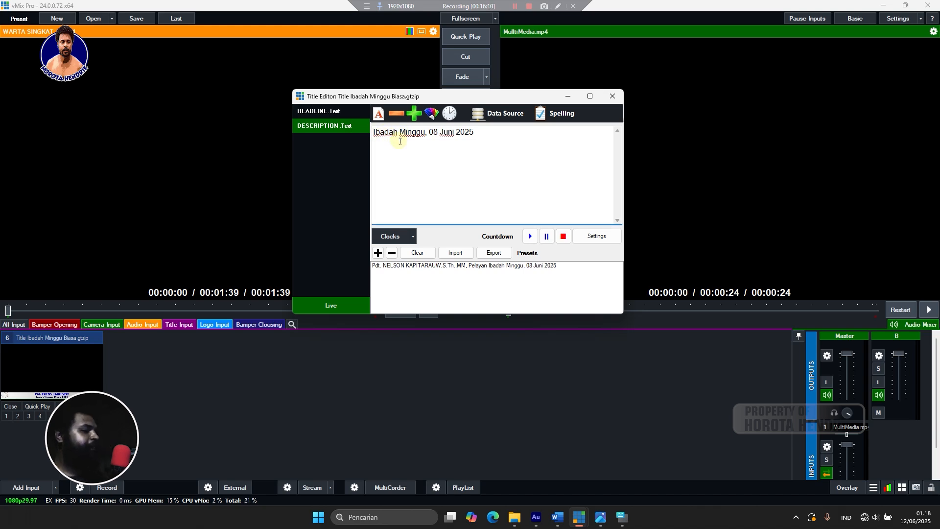
pyautogui.write('P')
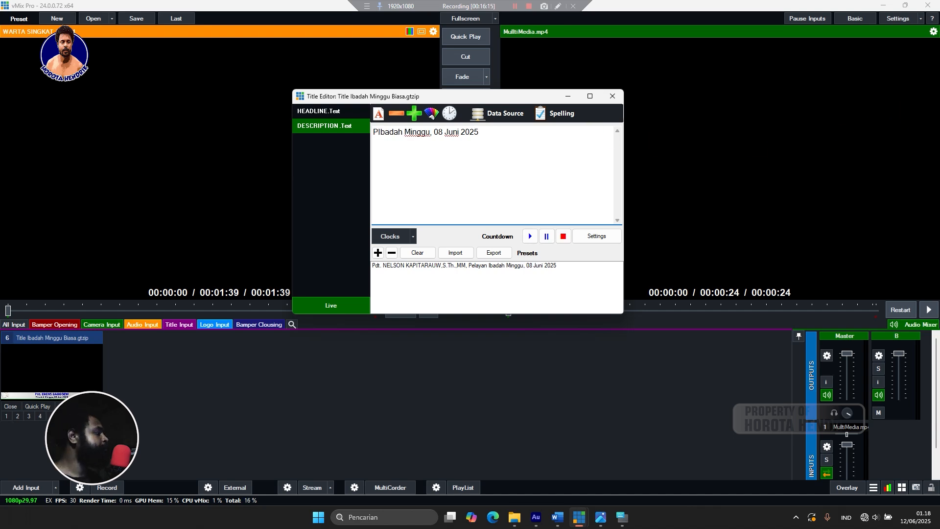
pyautogui.write('en')
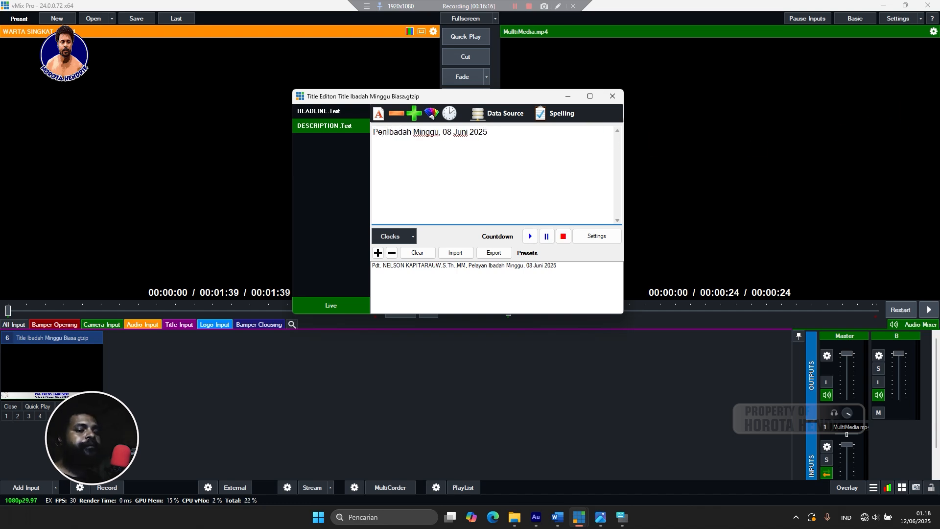
pyautogui.write('g')
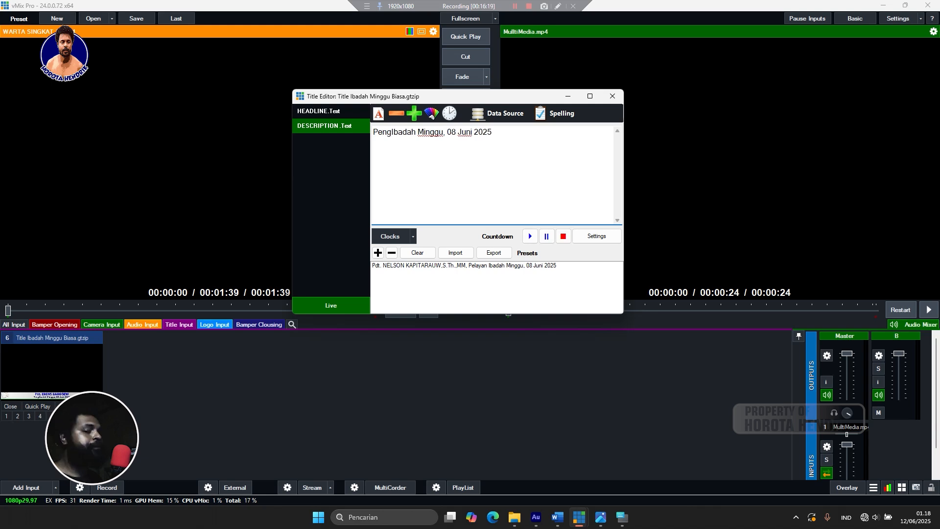
pyautogui.write('.')
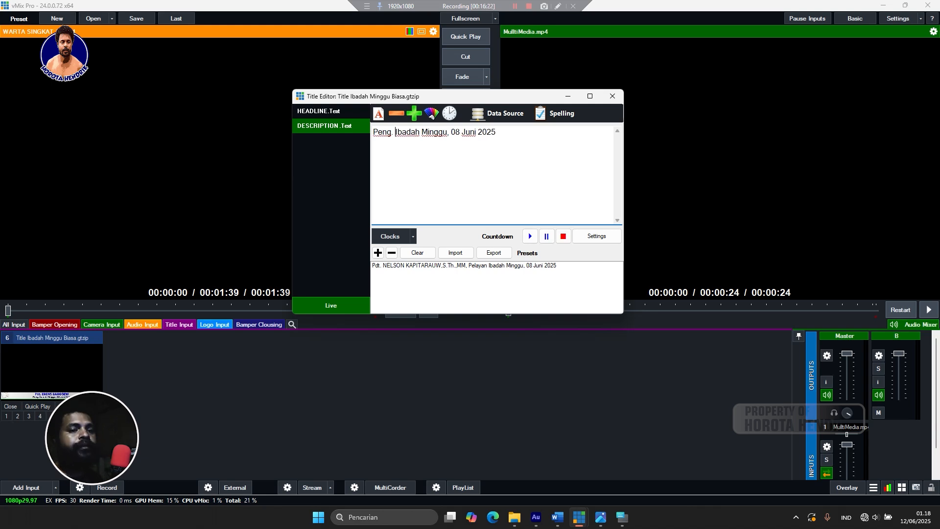
pyautogui.press('BackSpace')
pyautogui.press('BackSpace')
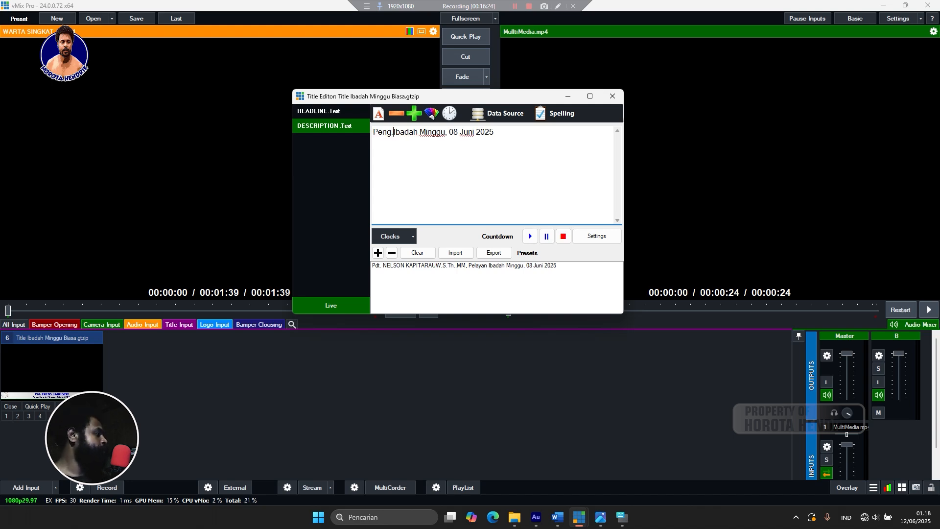
pyautogui.write('a')
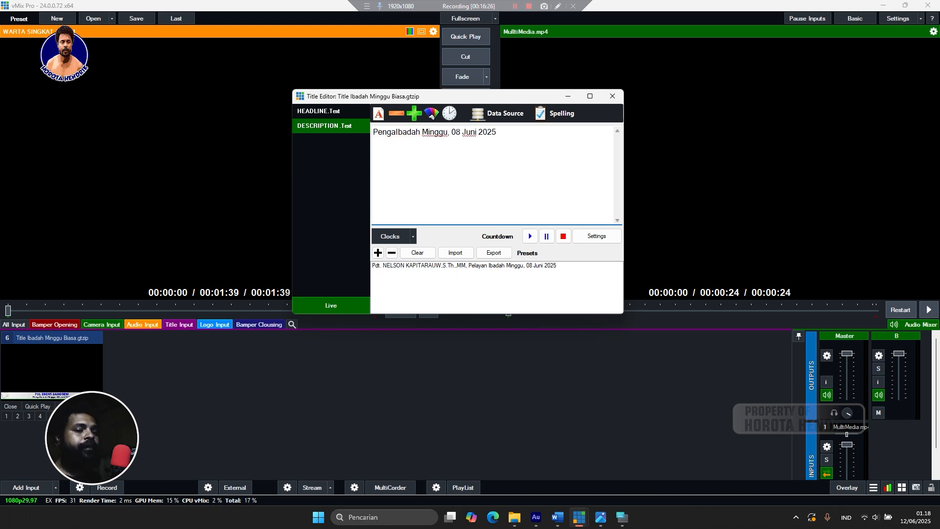
pyautogui.write('ntar ')
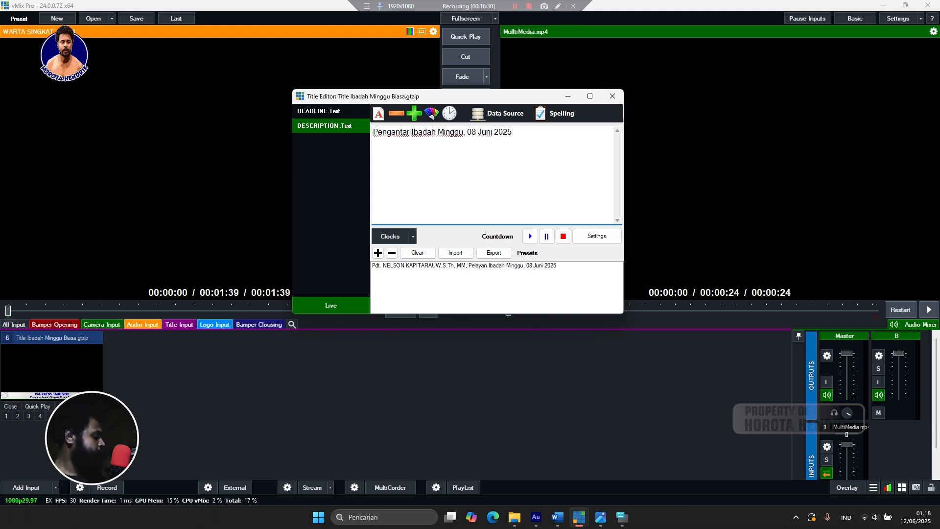
pyautogui.write('Pelaa')
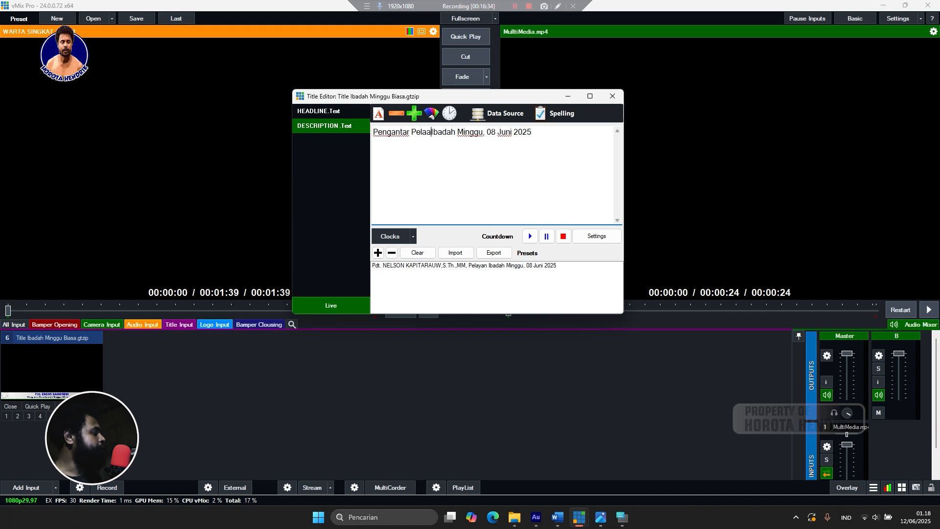
pyautogui.press('BackSpace')
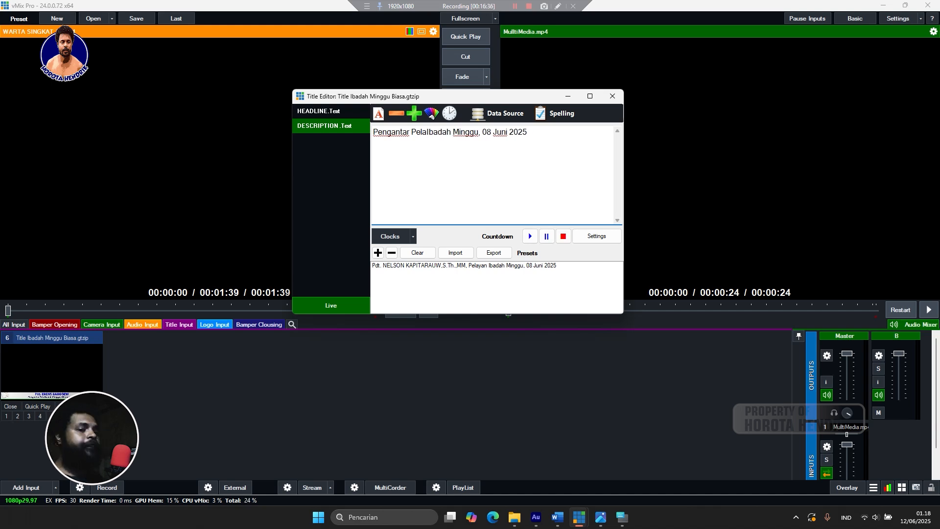
pyautogui.write('yan')
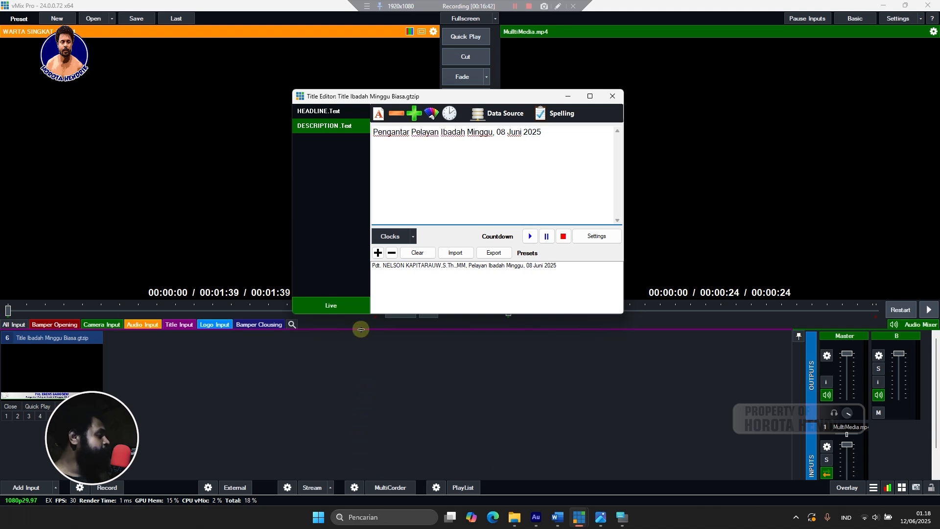
# Add the elder's 'Pengantar Pelayan' title as a second preset and close the editor.
pyautogui.click(377, 253)
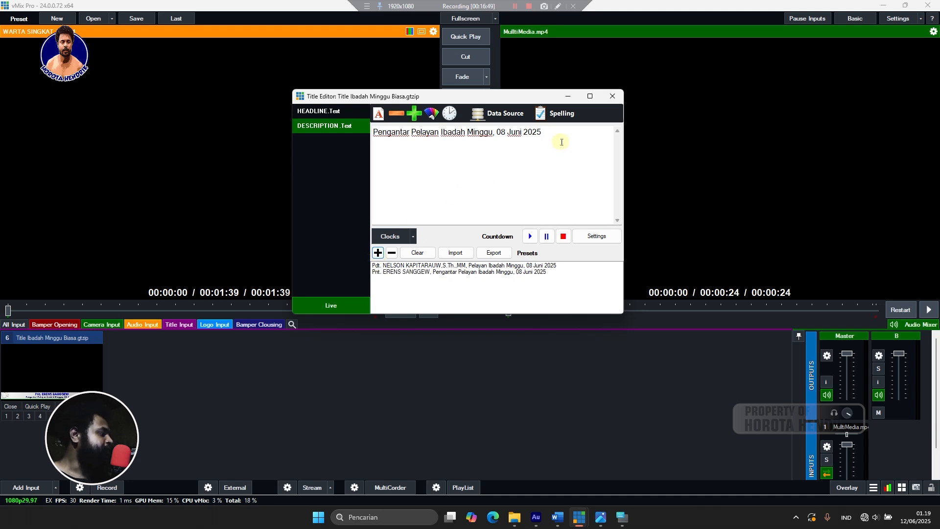
pyautogui.click(337, 111)
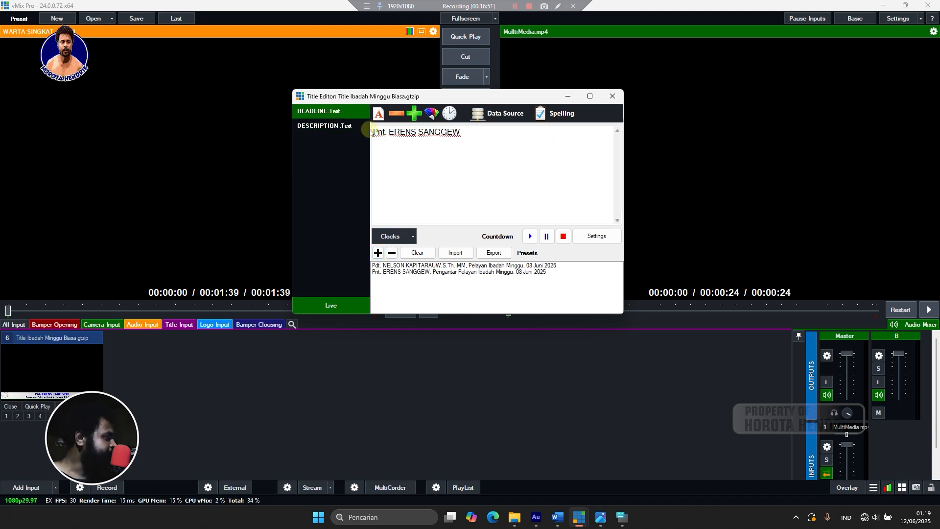
pyautogui.moveTo(487, 134); pyautogui.dragTo(368, 153)
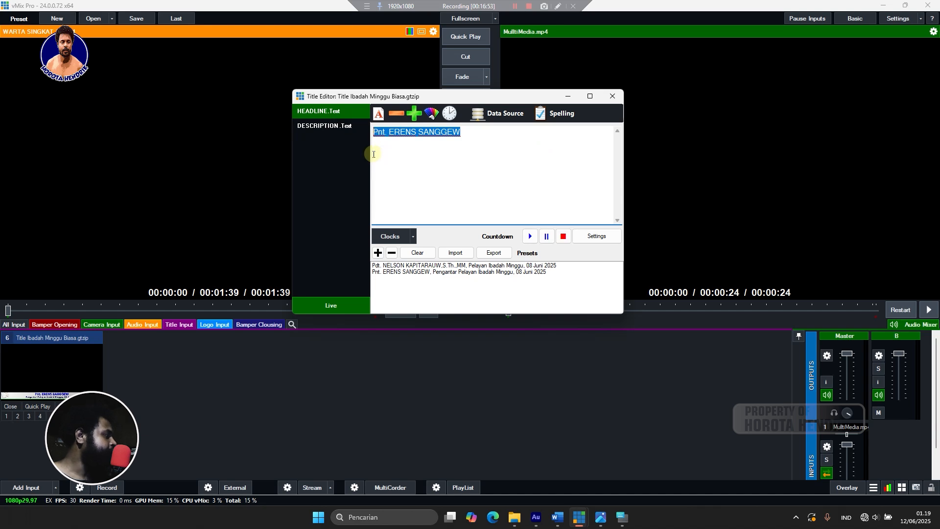
pyautogui.click(609, 96)
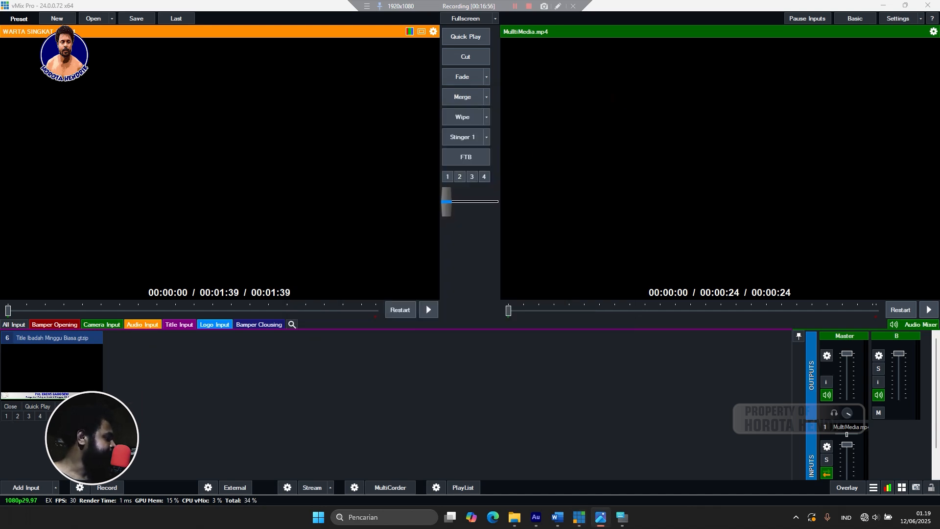
pyautogui.click(409, 148)
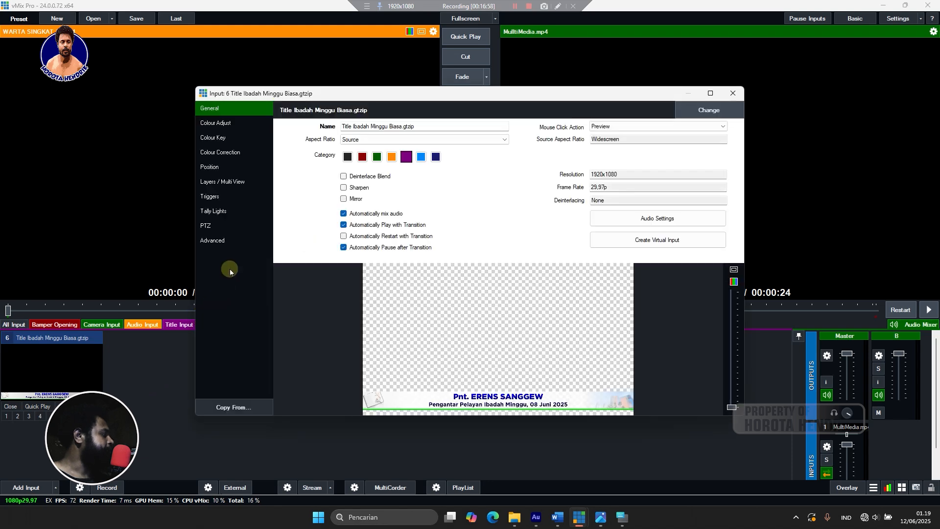
pyautogui.click(710, 93)
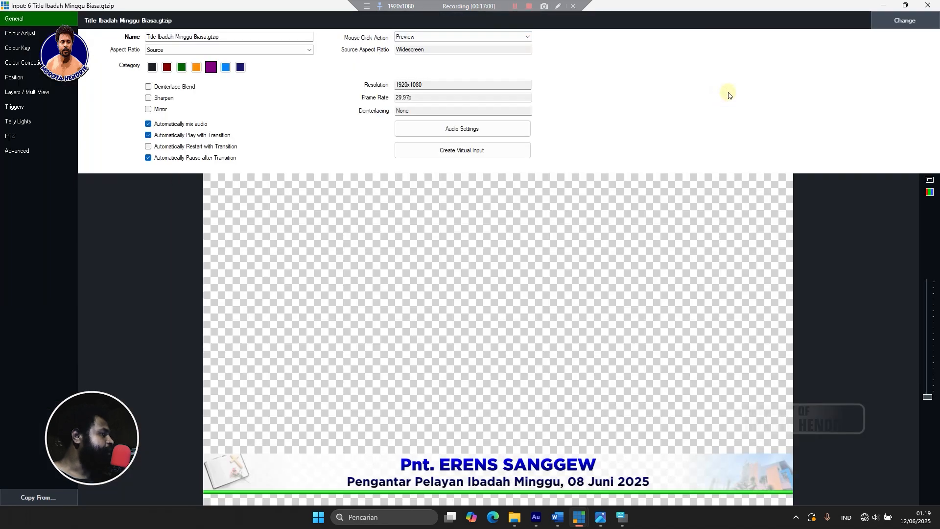
pyautogui.click(905, 5)
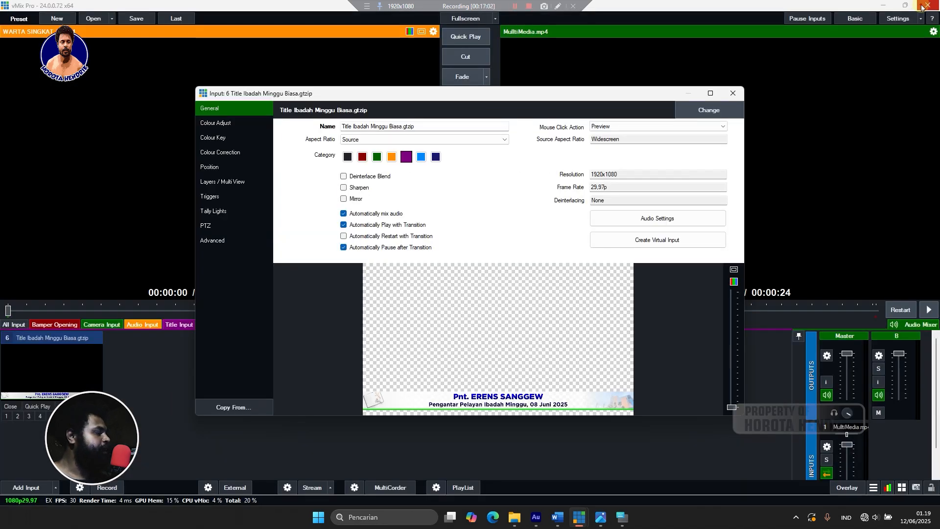
pyautogui.click(922, 6)
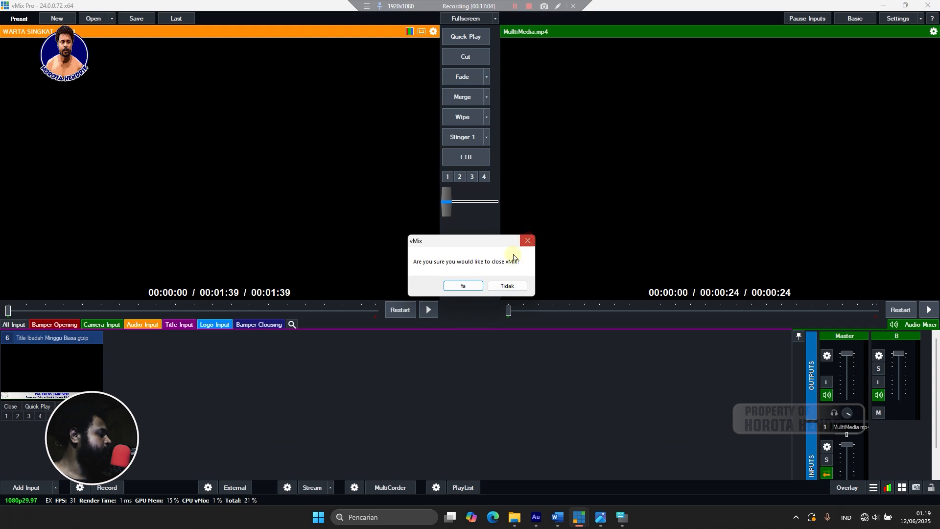
pyautogui.click(507, 286)
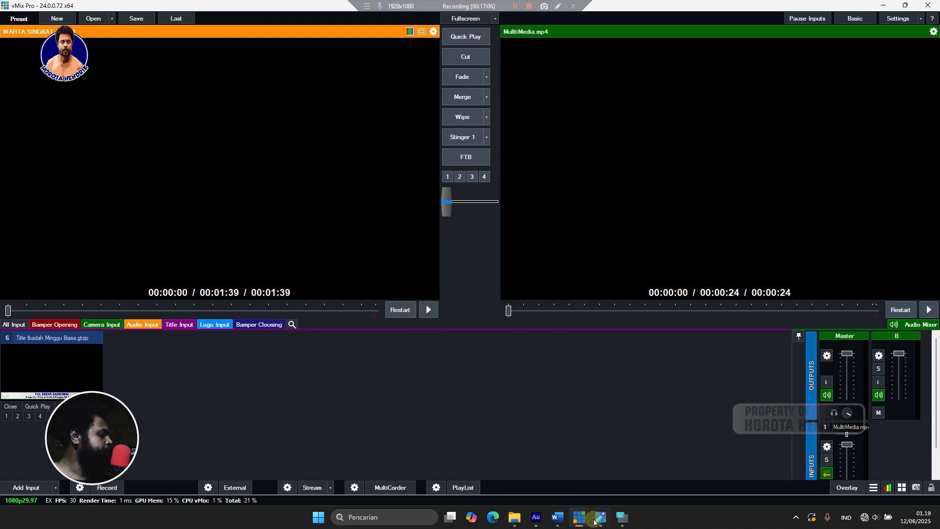
pyautogui.moveTo(594, 522)
pyautogui.click(682, 465)
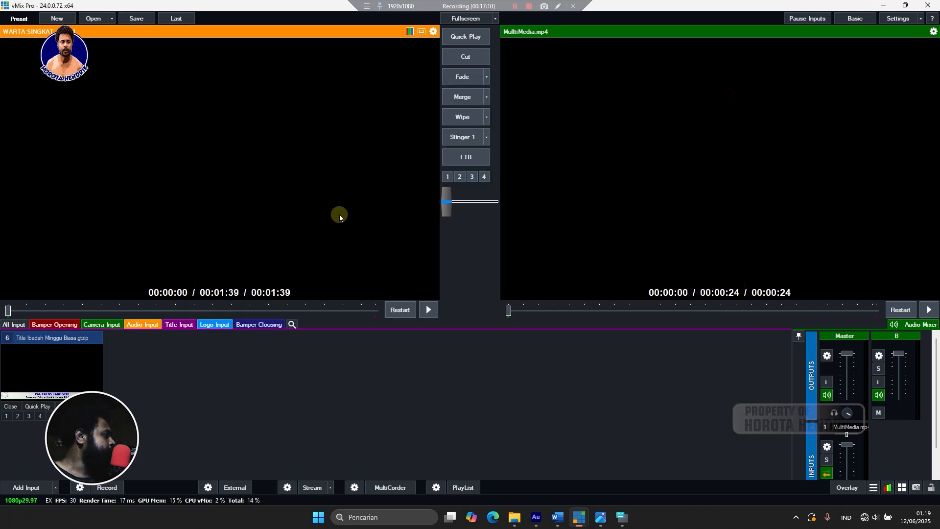
pyautogui.click(732, 93)
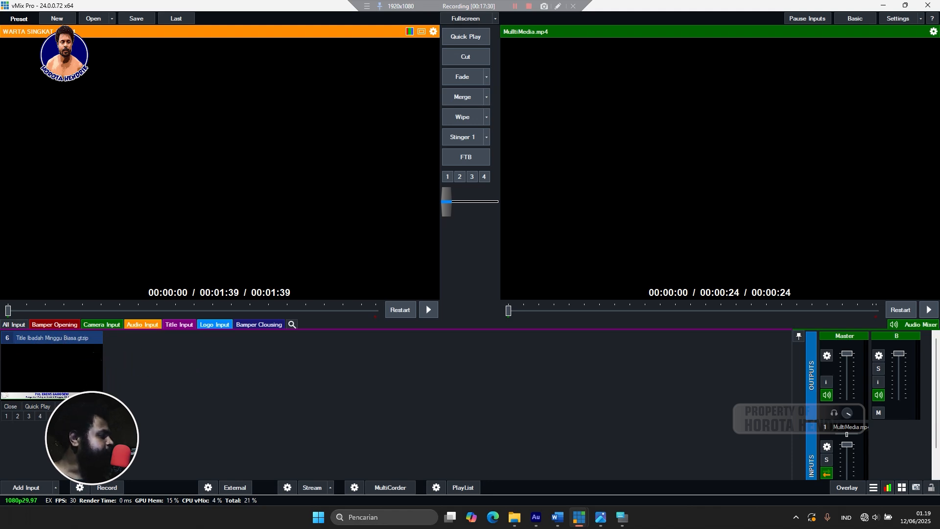
pyautogui.click(96, 416)
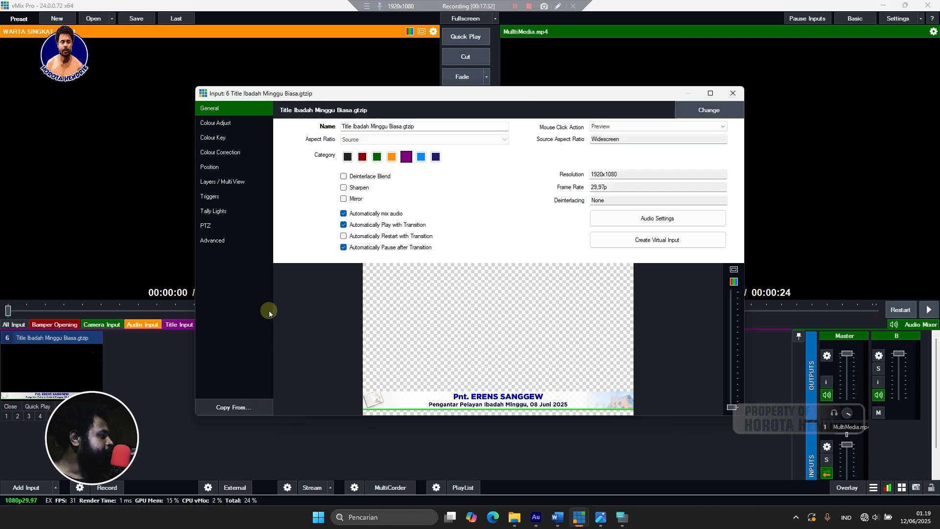
pyautogui.click(732, 93)
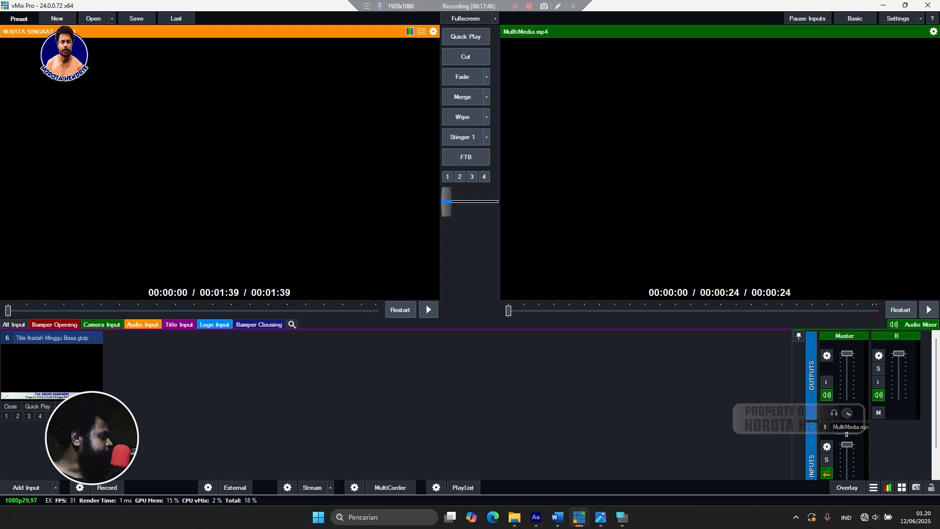
pyautogui.click(96, 415)
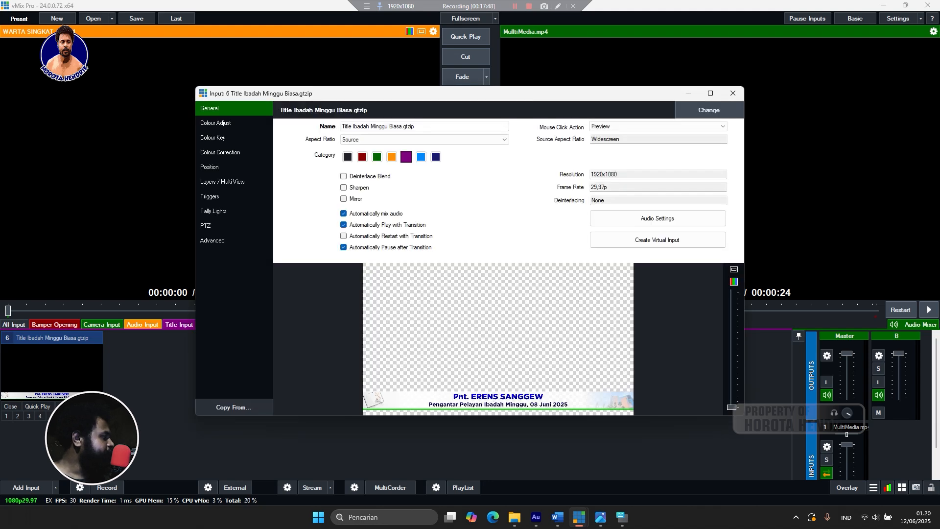
pyautogui.moveTo(429, 123); pyautogui.dragTo(326, 128)
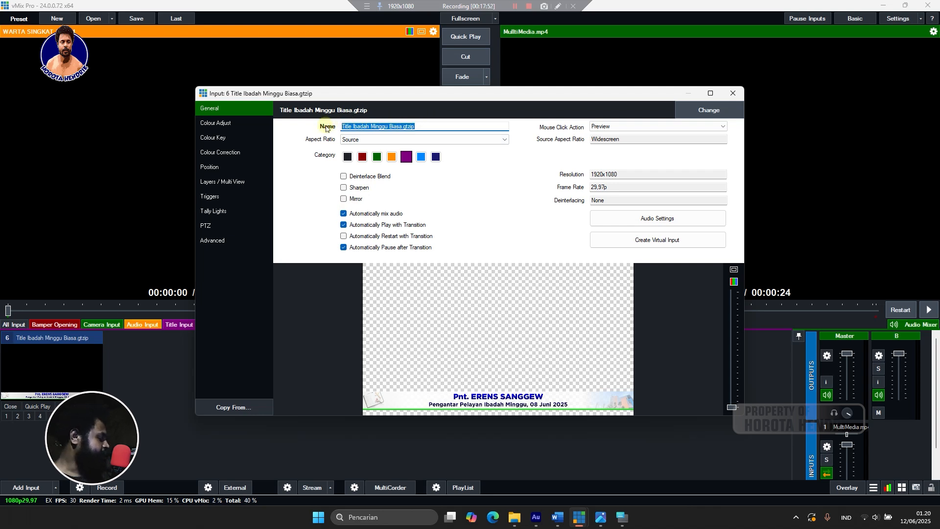
# Type 'PELAYAN, MJ, WARTA' as the input name, correcting the ending to WARTA.
pyautogui.write('PEL')
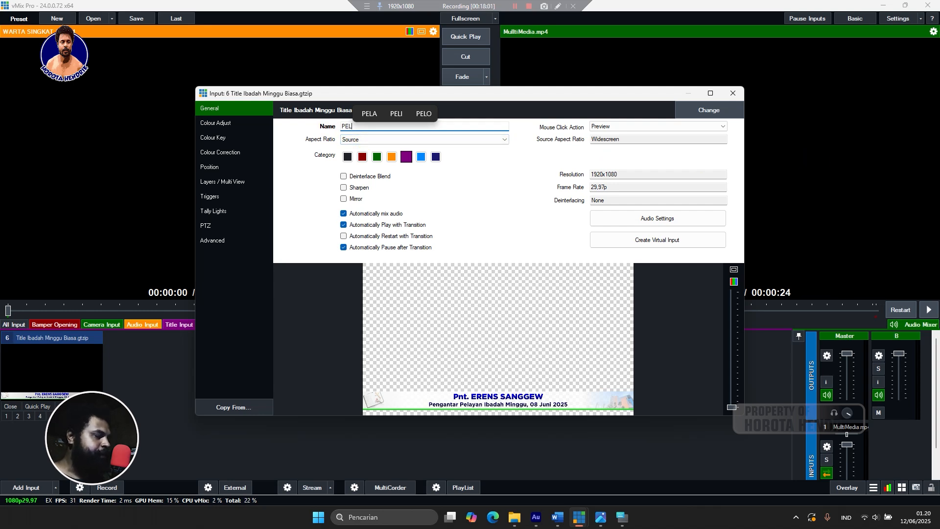
pyautogui.write('AYAN')
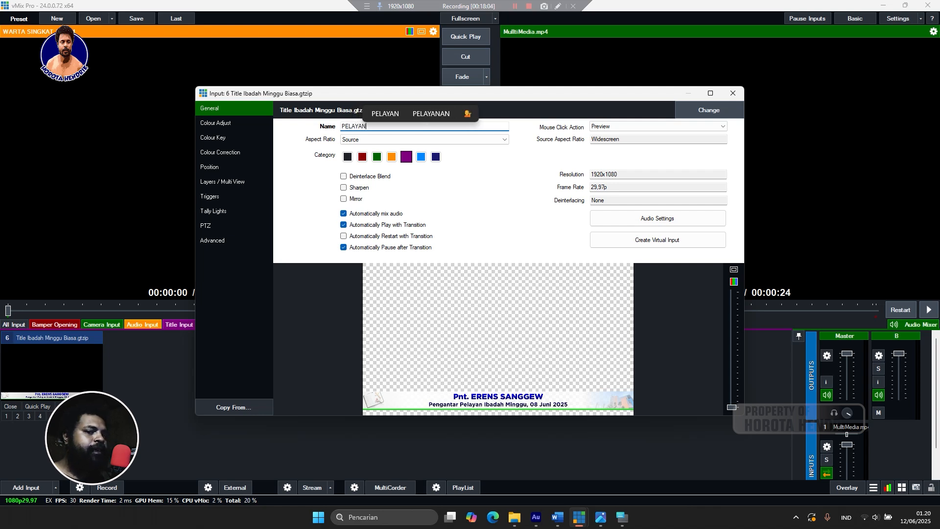
pyautogui.write(' .')
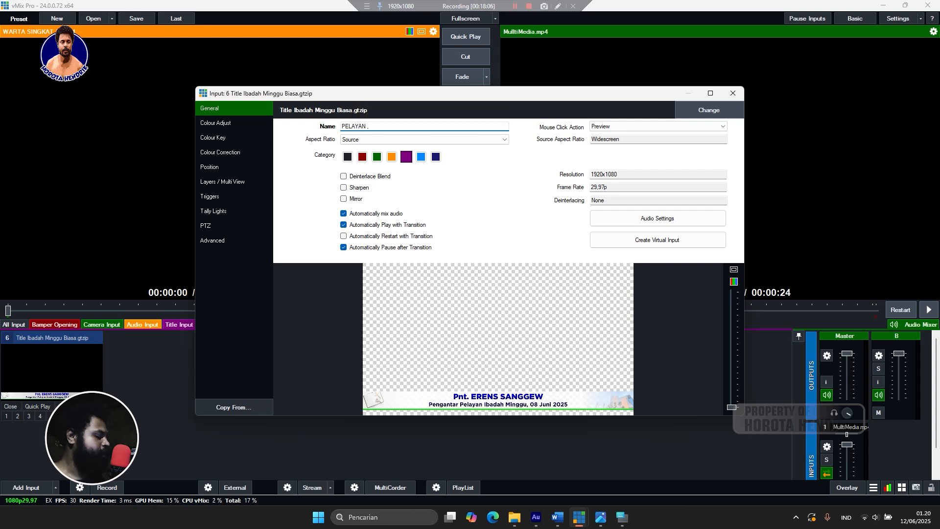
pyautogui.write(', ')
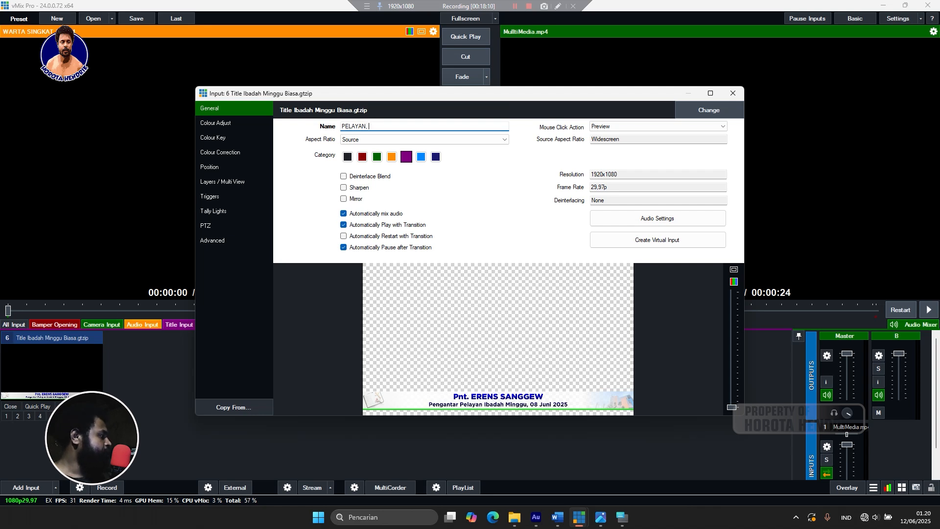
pyautogui.write('MJ')
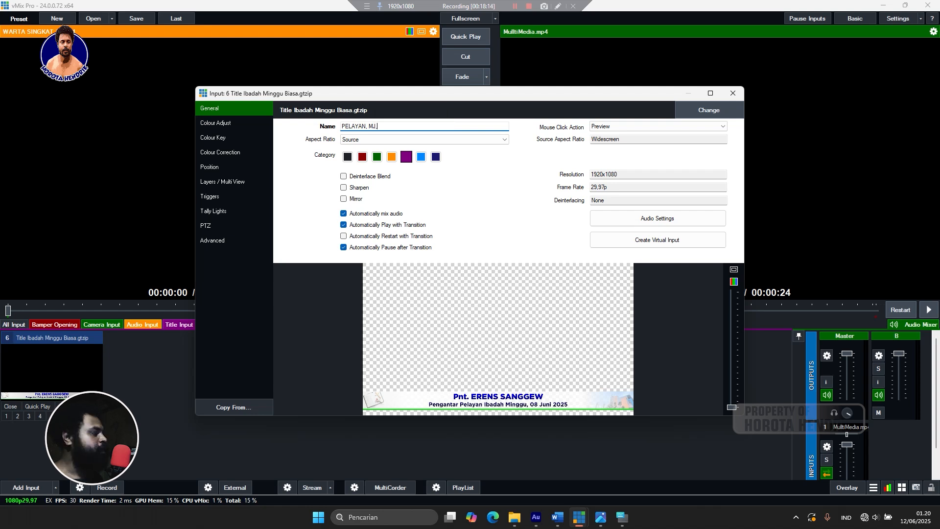
pyautogui.write(', WA')
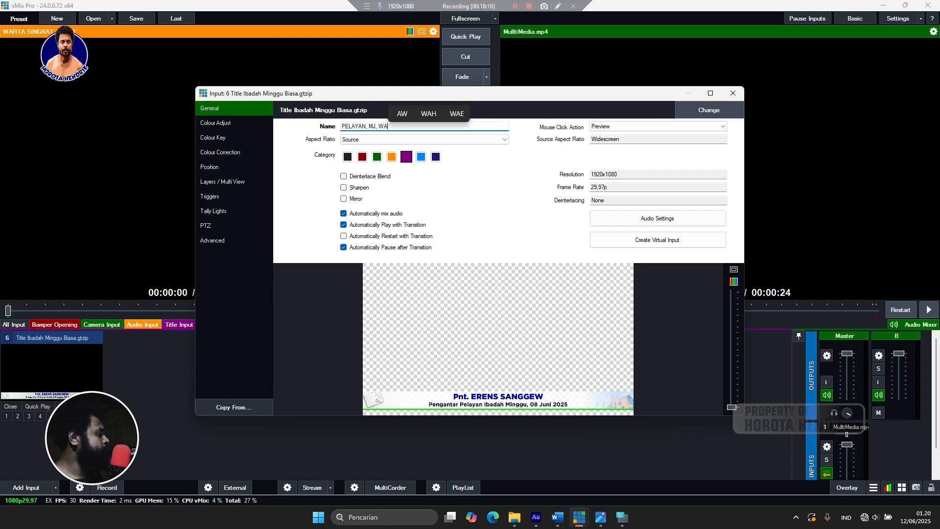
pyautogui.write('RA')
pyautogui.press('BackSpace')
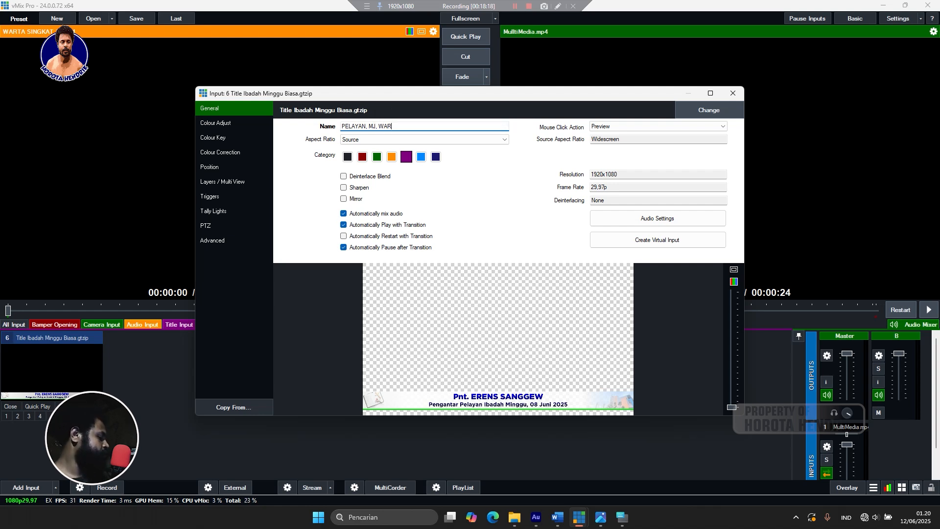
pyautogui.write('TA')
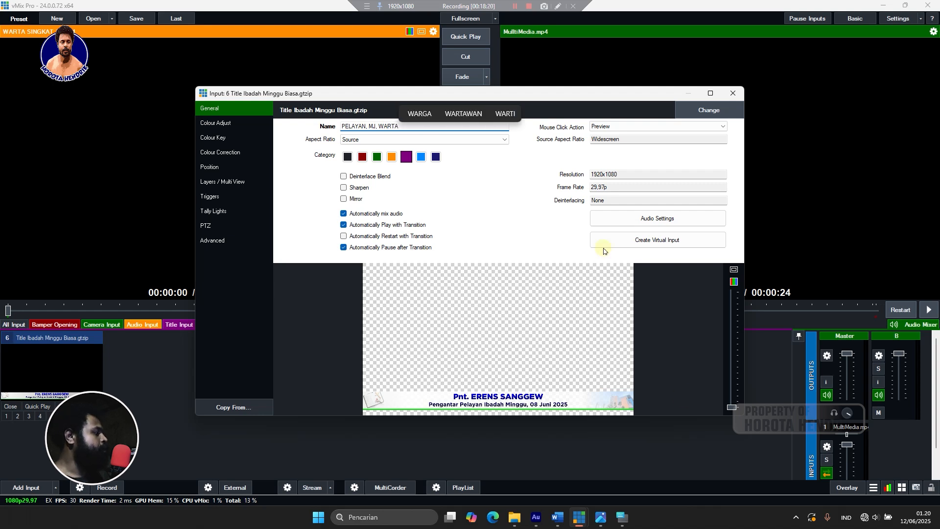
# Close the input settings to keep the new name, then restore input 6's panel to full size.
pyautogui.click(732, 93)
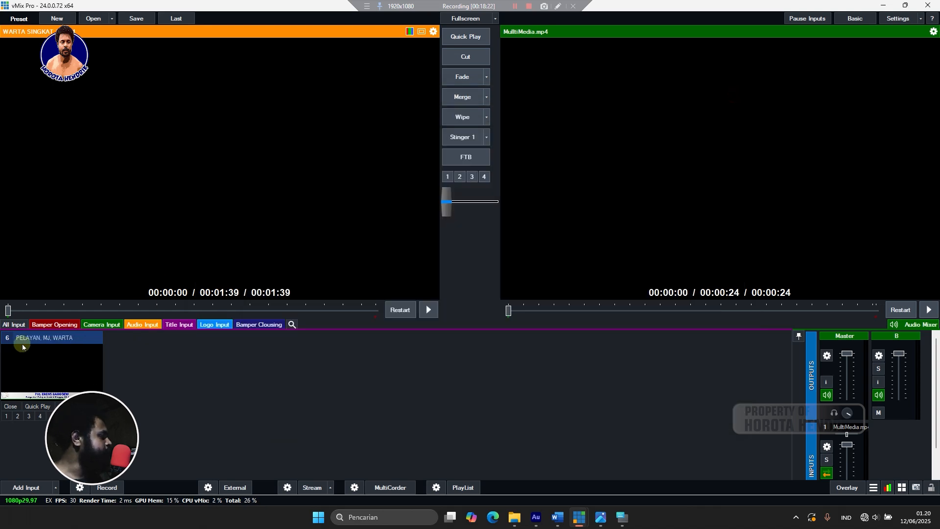
pyautogui.click(43, 340)
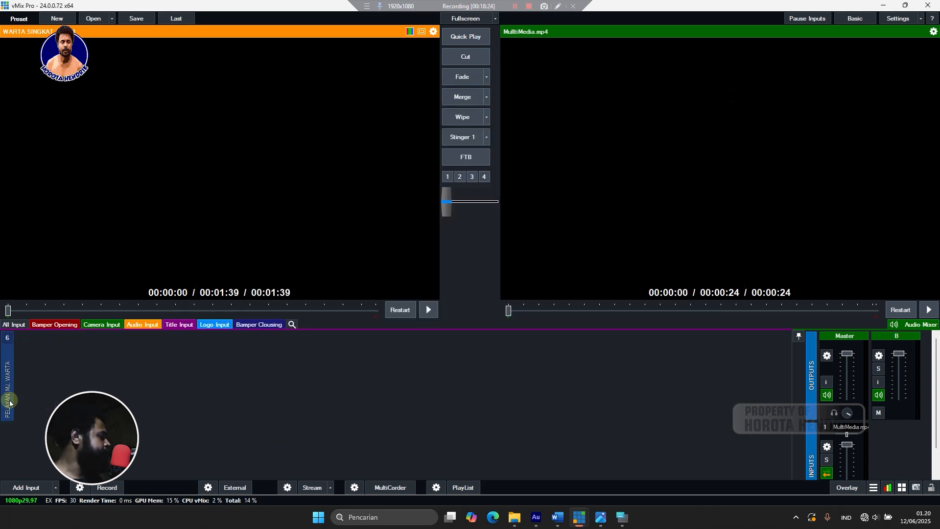
pyautogui.click(7, 386)
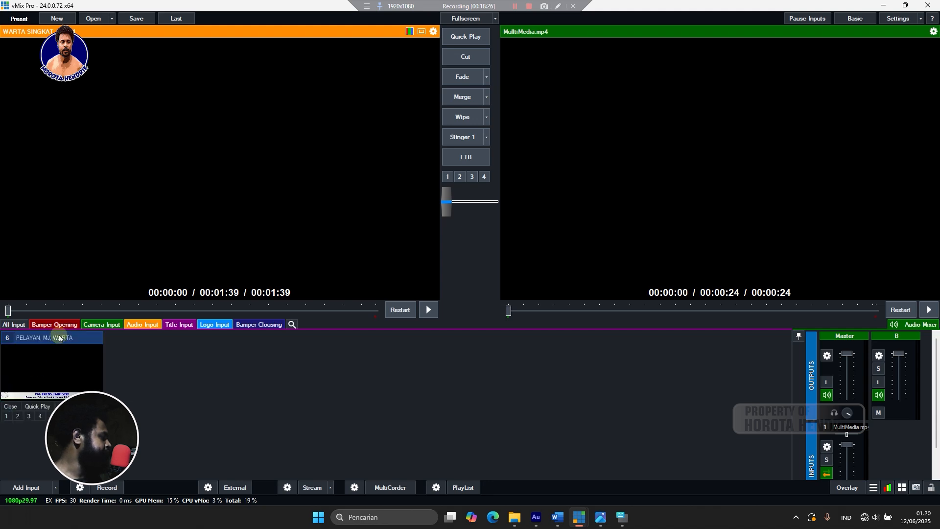
pyautogui.click(54, 337)
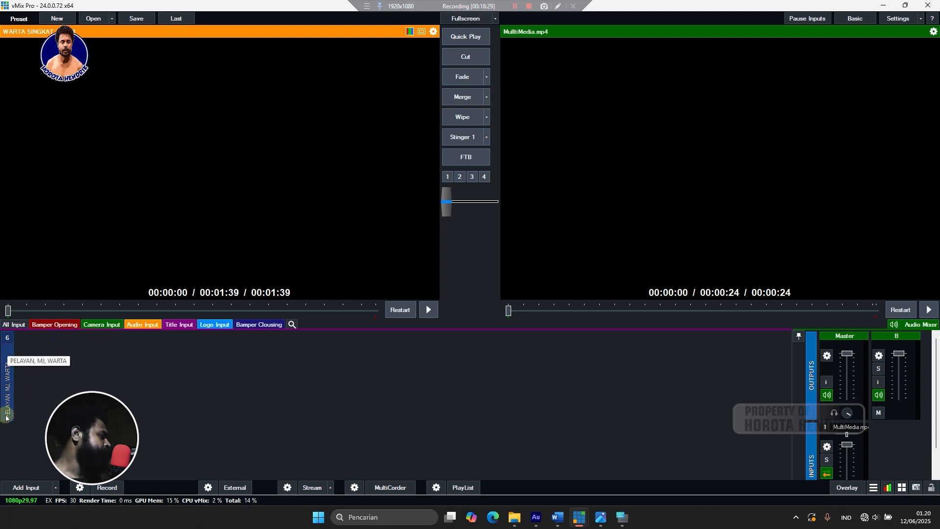
pyautogui.click(9, 374)
# Open and close input 6's Title Editor, then bring up its context menu again.
pyautogui.rightClick(45, 369)
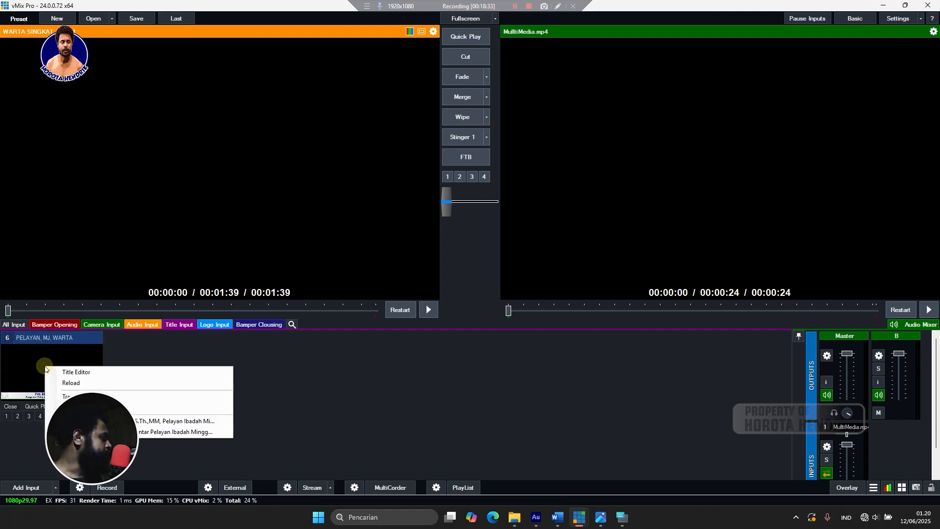
pyautogui.click(151, 372)
pyautogui.click(624, 145)
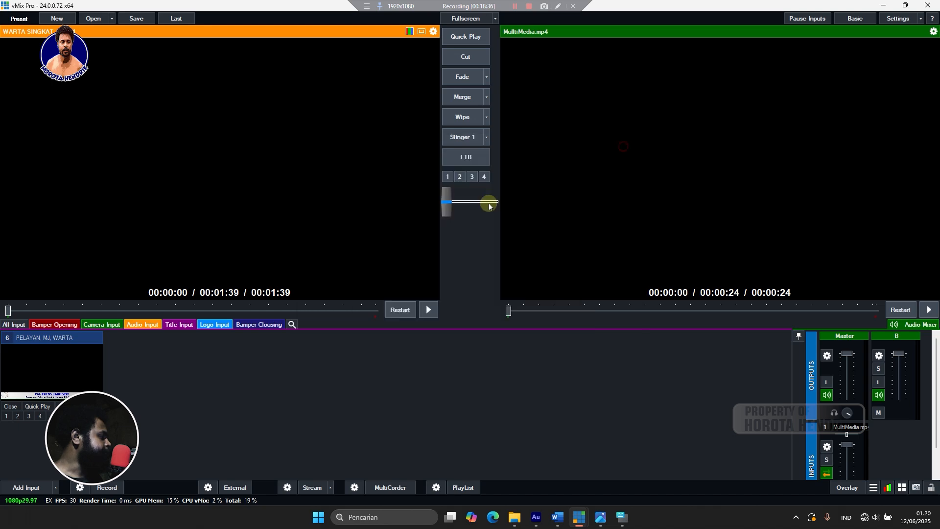
pyautogui.rightClick(58, 363)
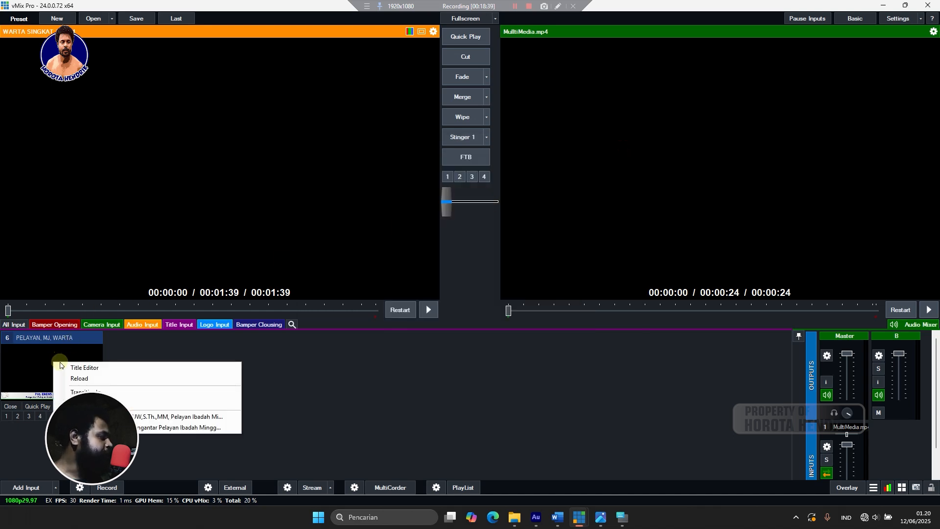
# In the Title Editor, replace the headline name with the new officiant's full name after 'Sym.'.
pyautogui.click(88, 368)
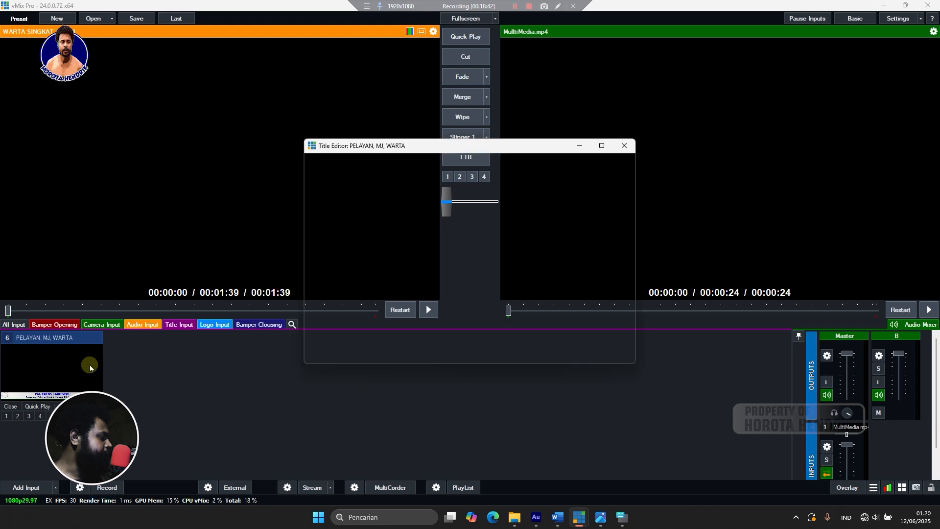
pyautogui.click(493, 186)
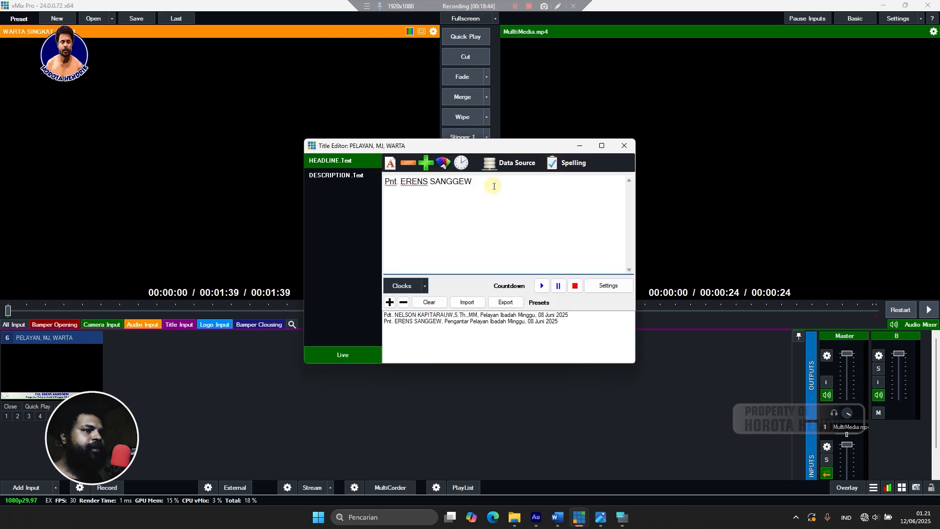
pyautogui.moveTo(480, 189); pyautogui.dragTo(375, 198)
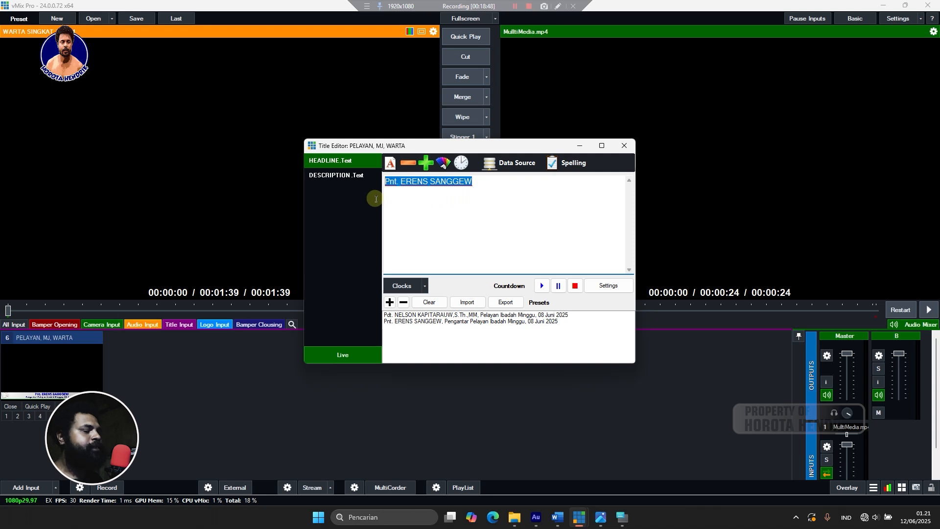
pyautogui.press('BackSpace')
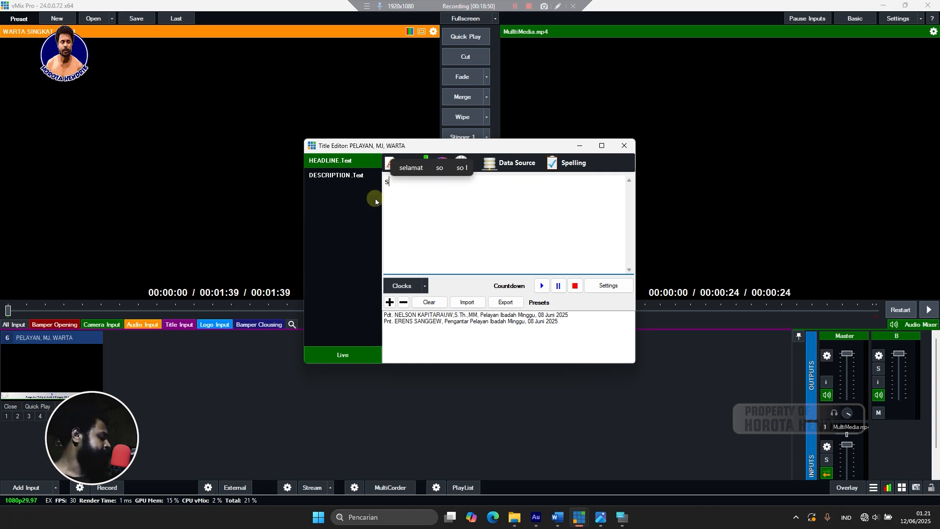
pyautogui.write('s')
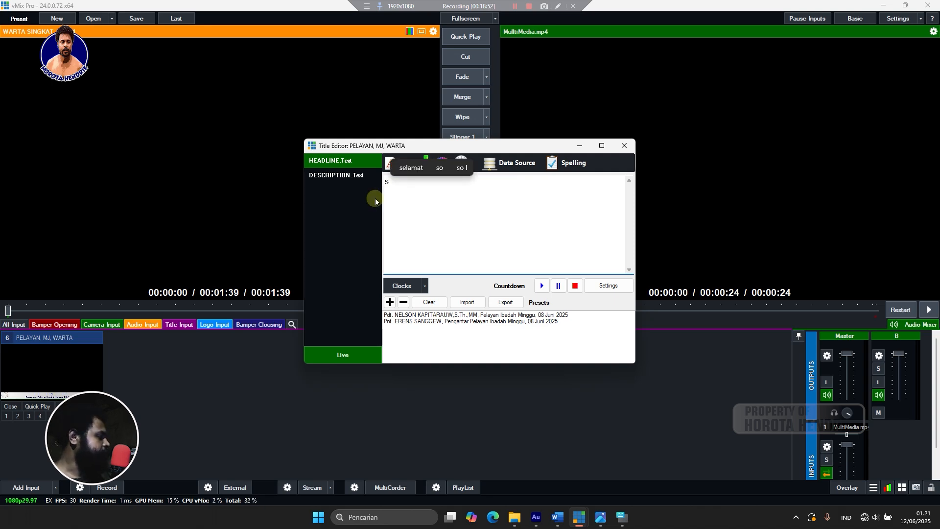
pyautogui.press('BackSpace')
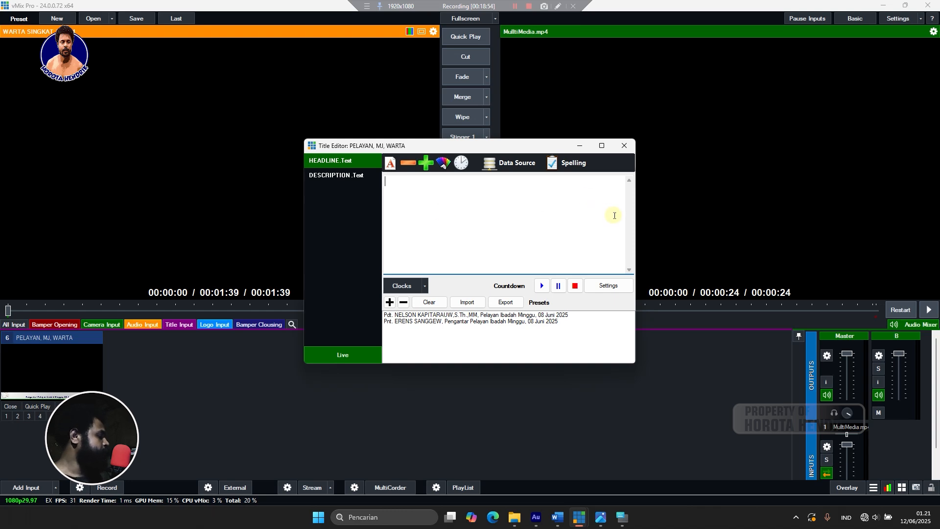
pyautogui.write('S')
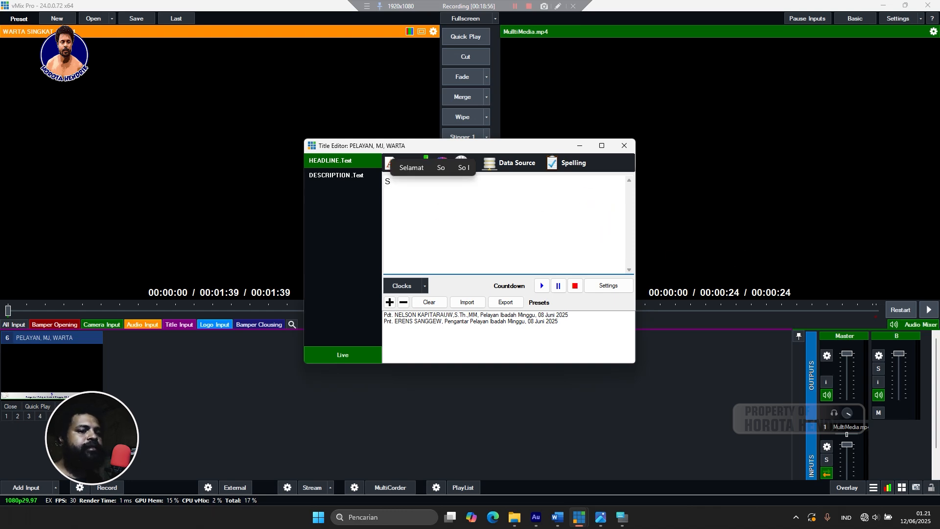
pyautogui.write('ym.')
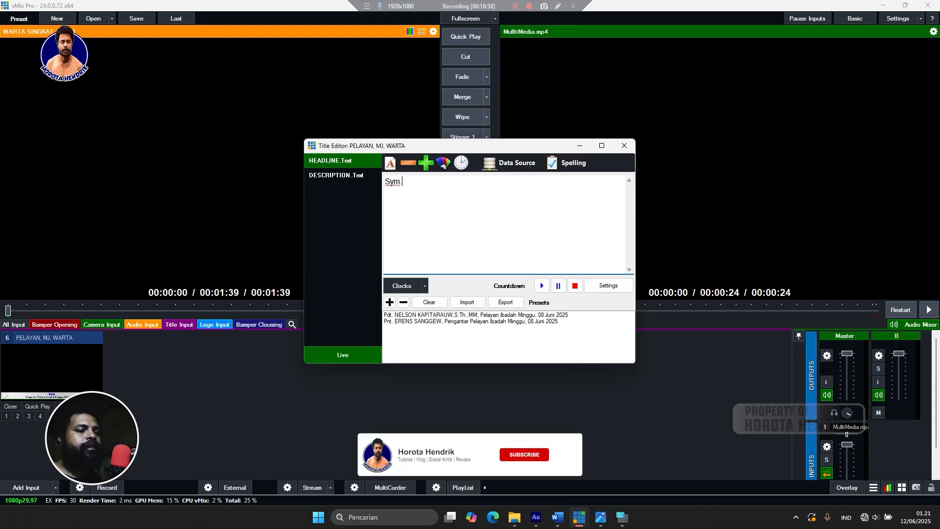
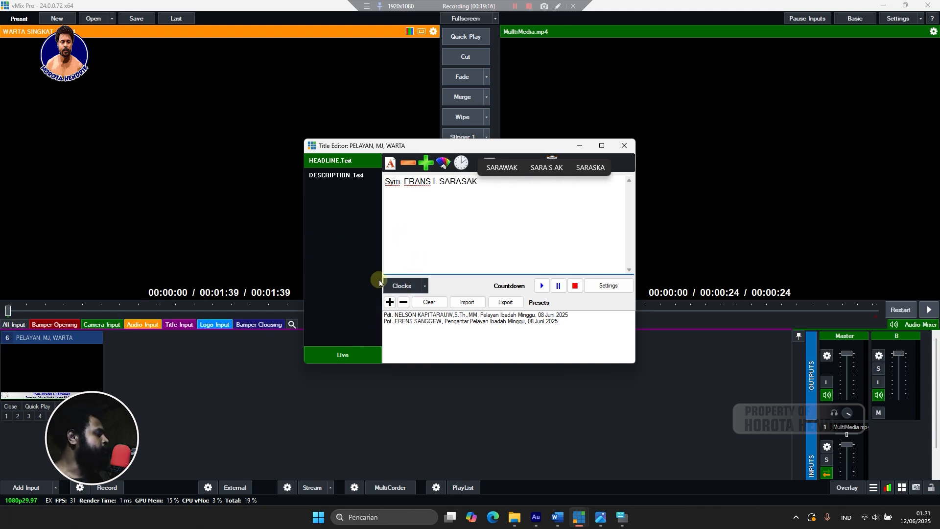
# Replace 'Pengantar Pelayan' in the description with 'Lagu Pembukaan'.
pyautogui.click(338, 175)
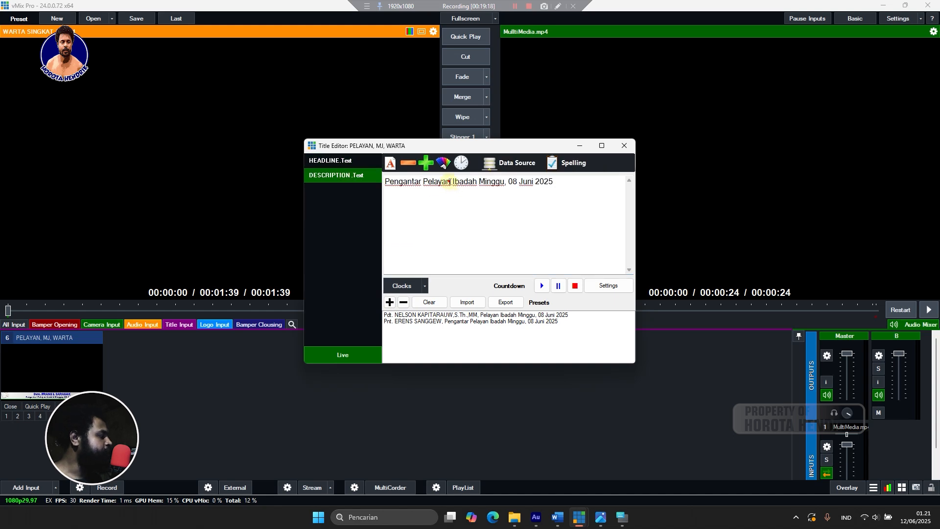
pyautogui.moveTo(450, 183); pyautogui.dragTo(383, 181)
pyautogui.write('L')
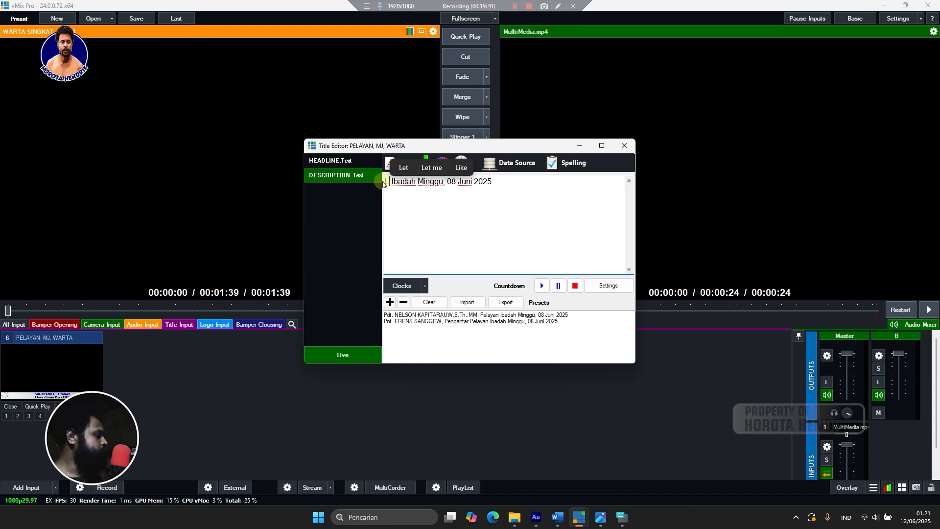
pyautogui.write('agu')
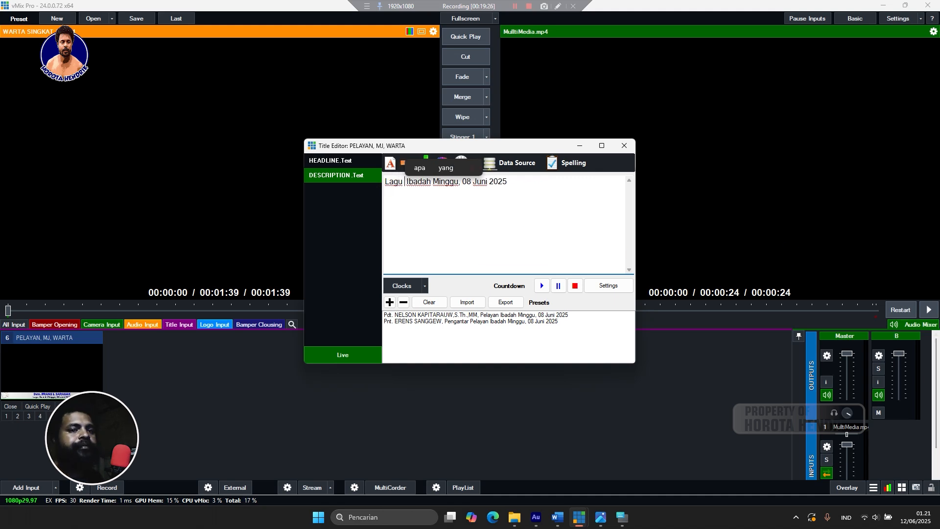
pyautogui.write('Pe')
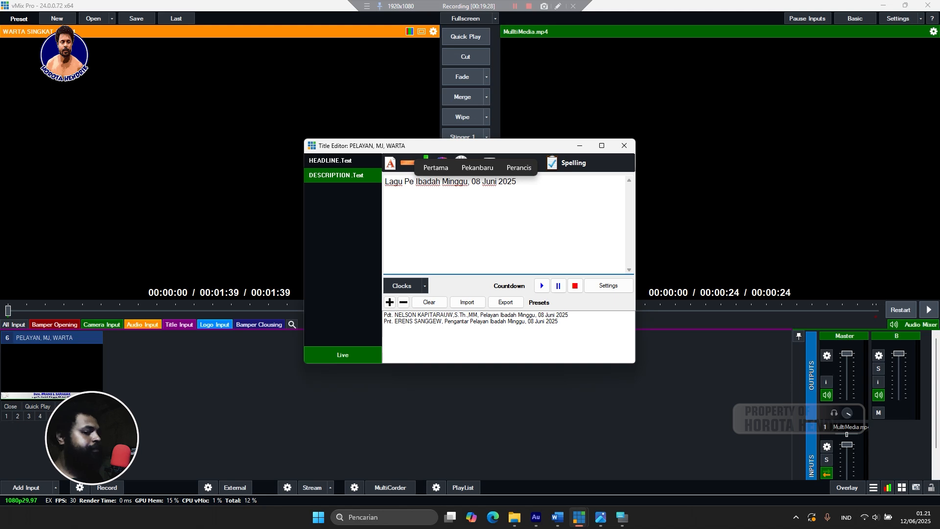
pyautogui.write('m')
pyautogui.write('buk')
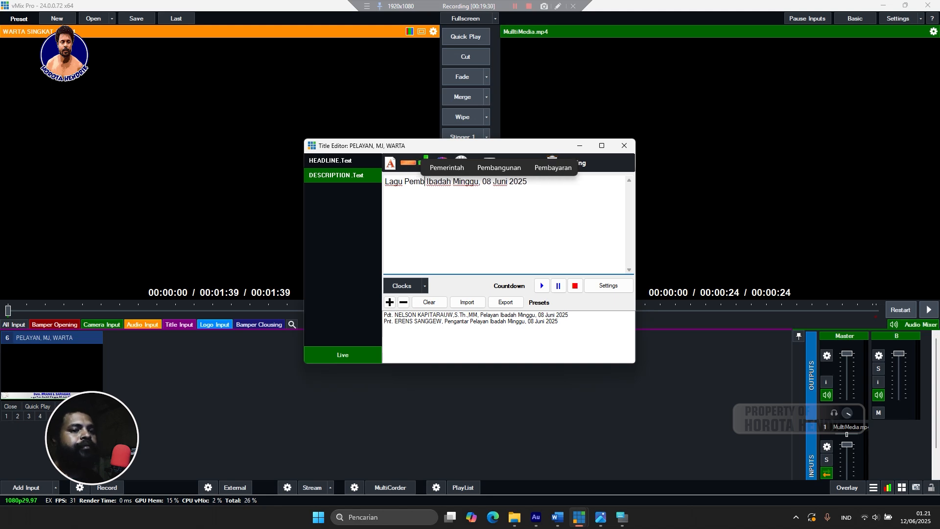
pyautogui.write('aan')
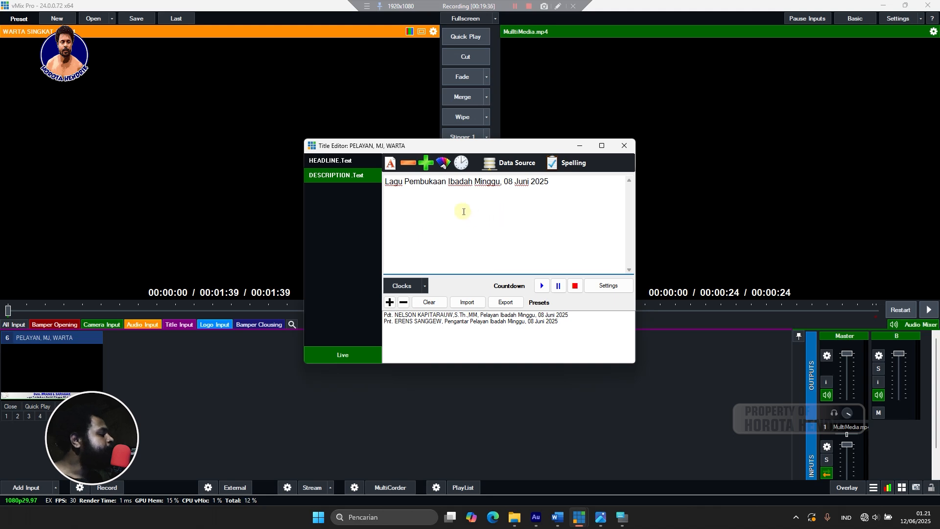
# Save the opening-song title as a third preset and highlight the whole headline.
pyautogui.click(391, 302)
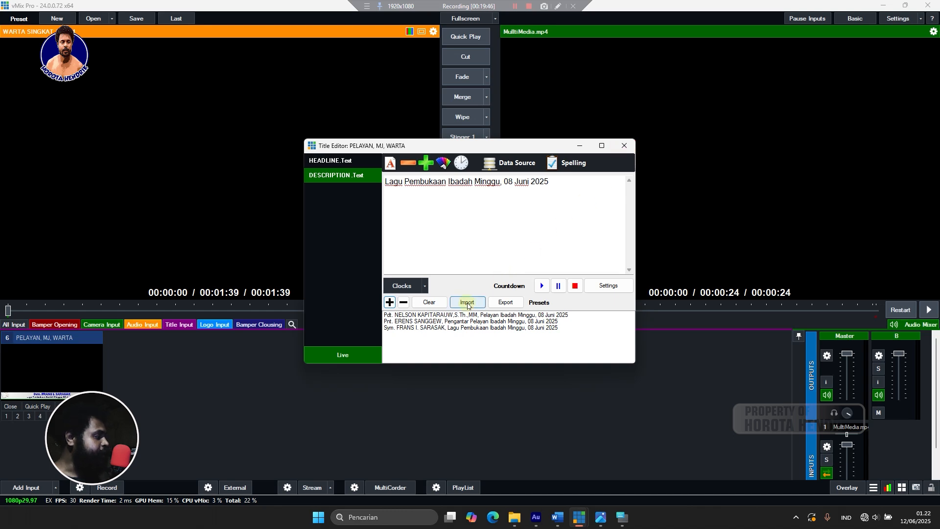
pyautogui.click(325, 165)
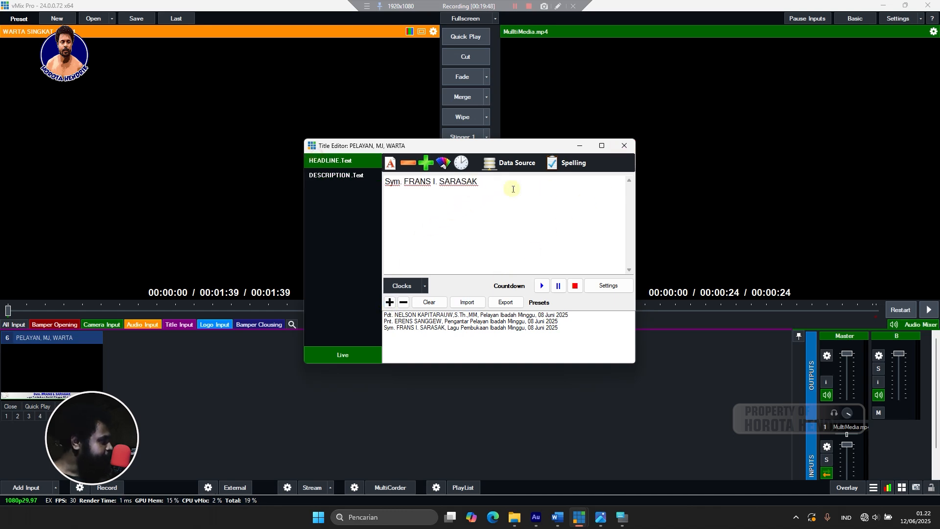
pyautogui.tripleClick(532, 182)
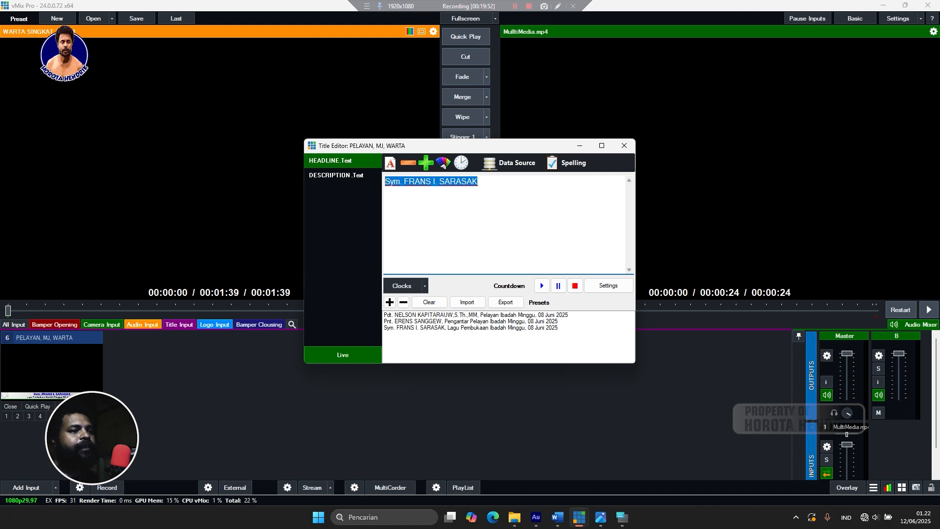
# Replace the headline's officiant name with another Sym. officiant's name.
pyautogui.hotkey('alt', 'Tab')
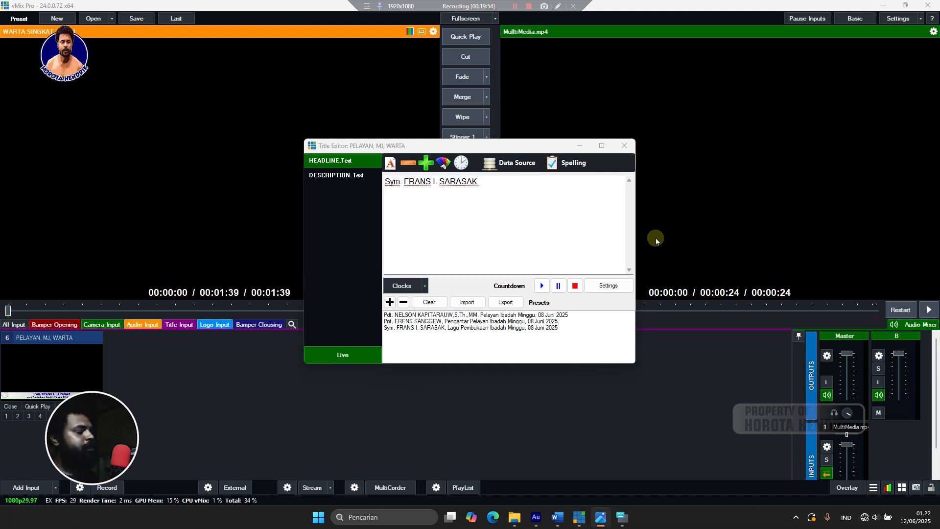
pyautogui.moveTo(489, 184); pyautogui.dragTo(404, 195)
pyautogui.press('BackSpace')
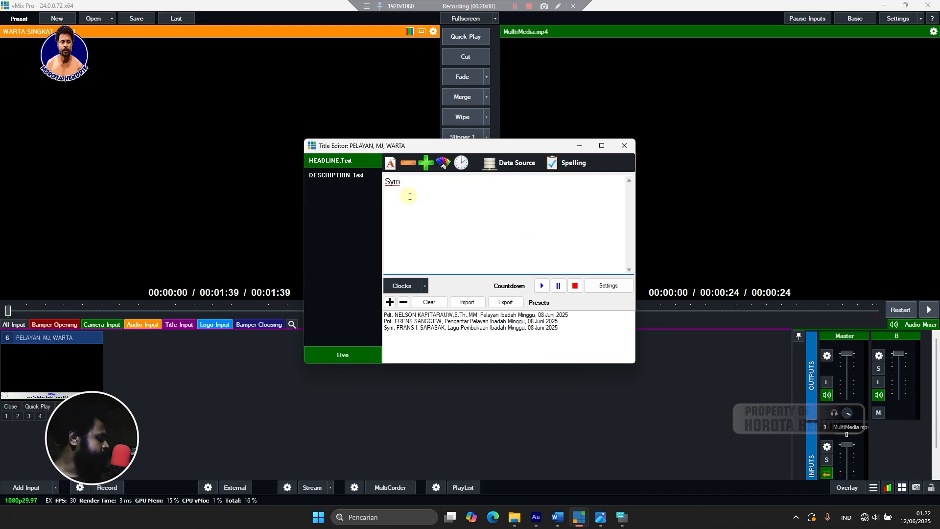
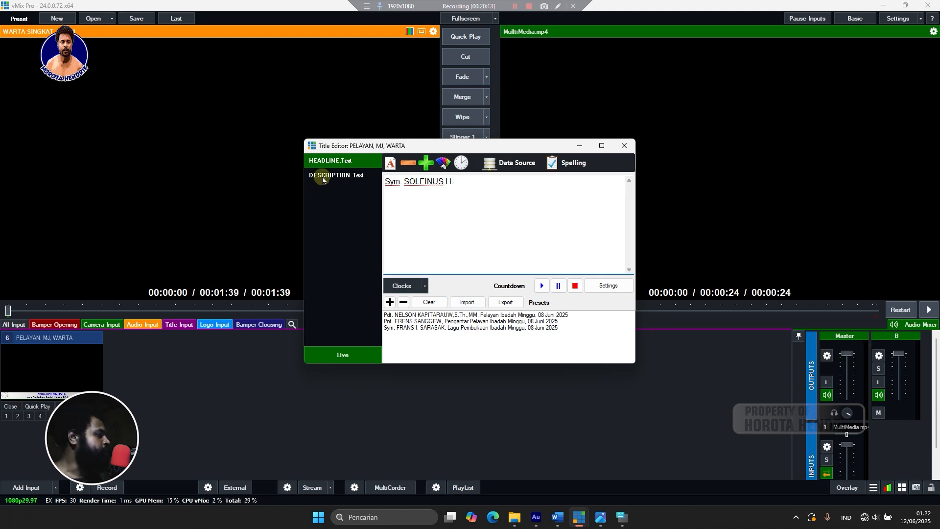
# Change the description to 'Lonceng Ibadah Minggu, 08 Juni 2025' and save it as a fourth preset.
pyautogui.click(380, 181)
pyautogui.moveTo(446, 181); pyautogui.dragTo(387, 182)
pyautogui.write('o')
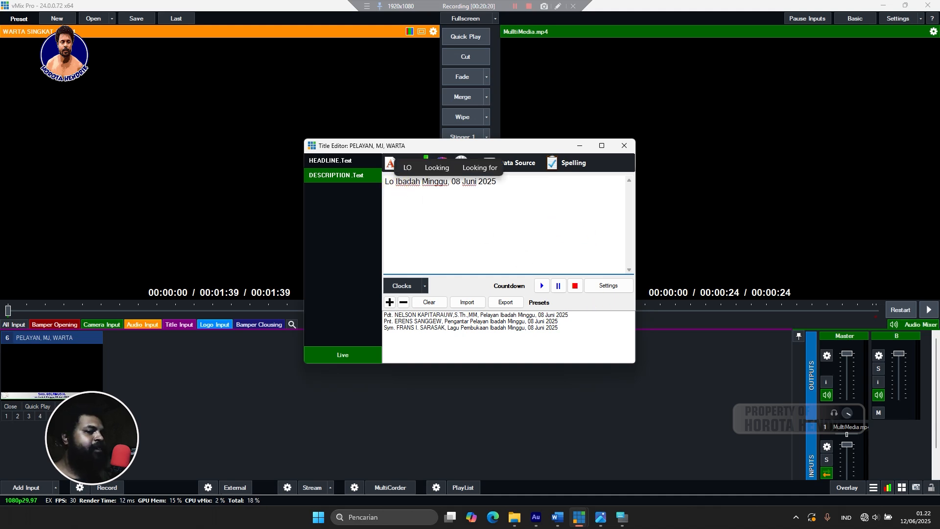
pyautogui.write('nce')
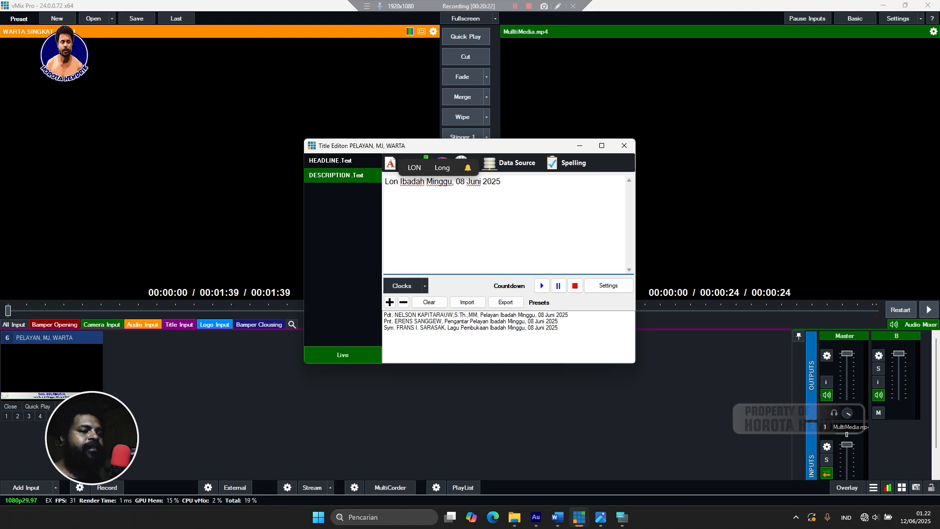
pyautogui.write('ng')
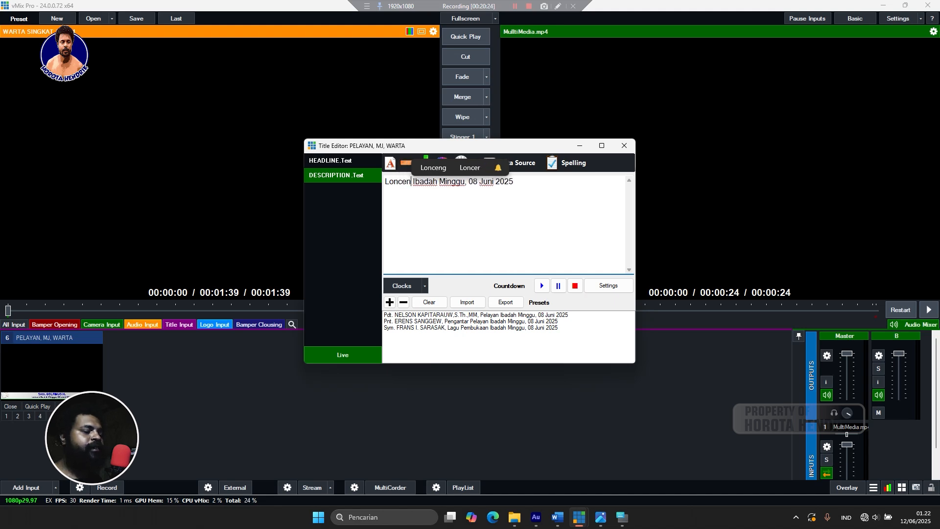
pyautogui.click(389, 302)
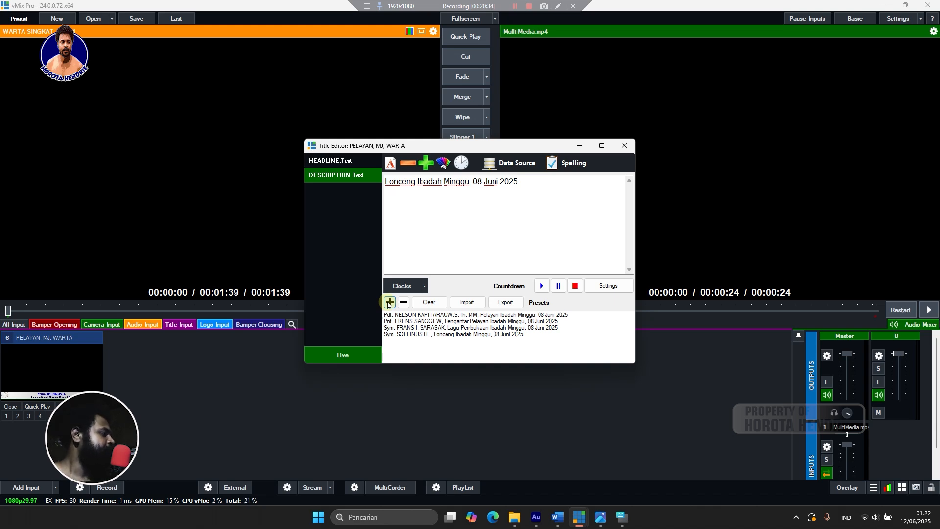
# Set the headline to the elder's 'Pnt.' name and save it as a fifth preset.
pyautogui.click(342, 160)
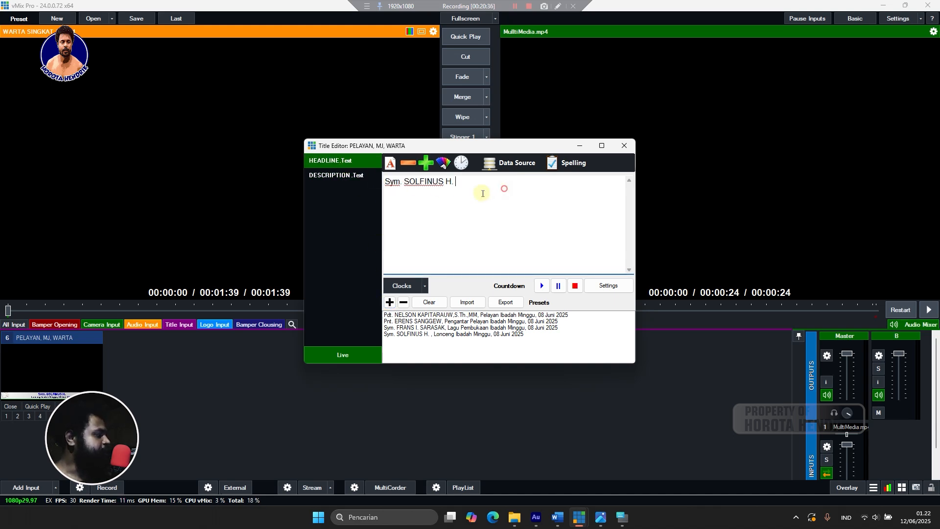
pyautogui.moveTo(504, 189); pyautogui.dragTo(321, 215)
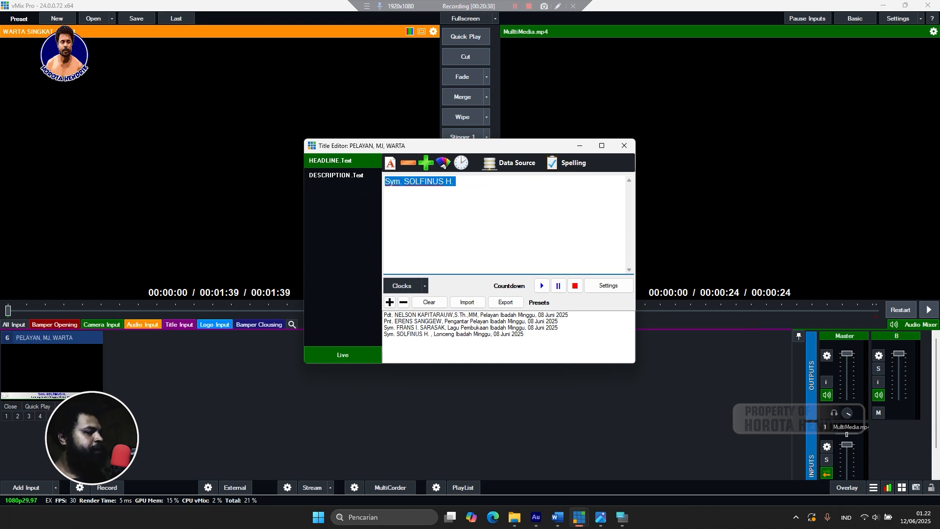
pyautogui.write('P')
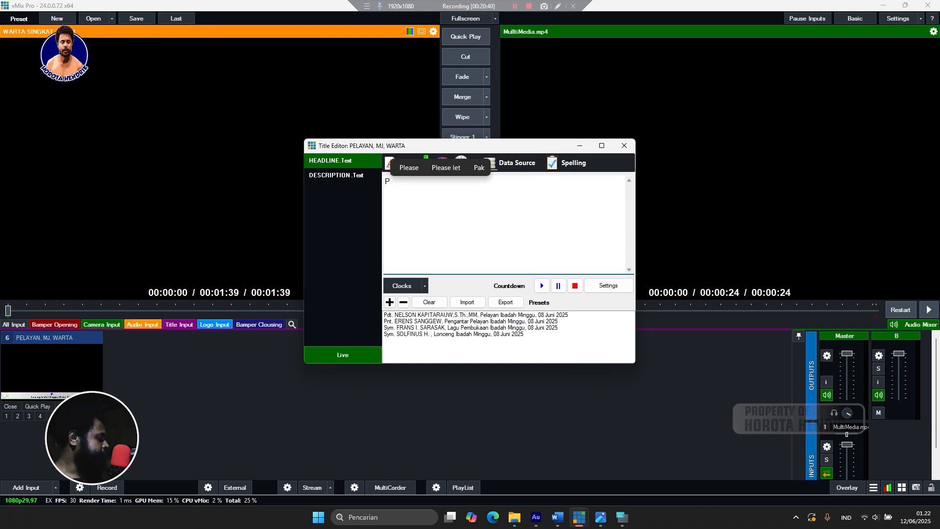
pyautogui.write('n')
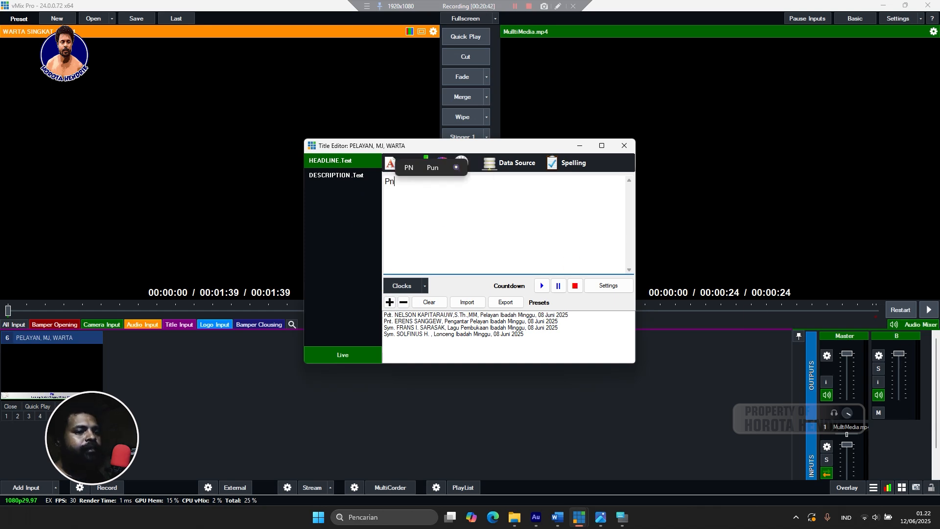
pyautogui.write('t.')
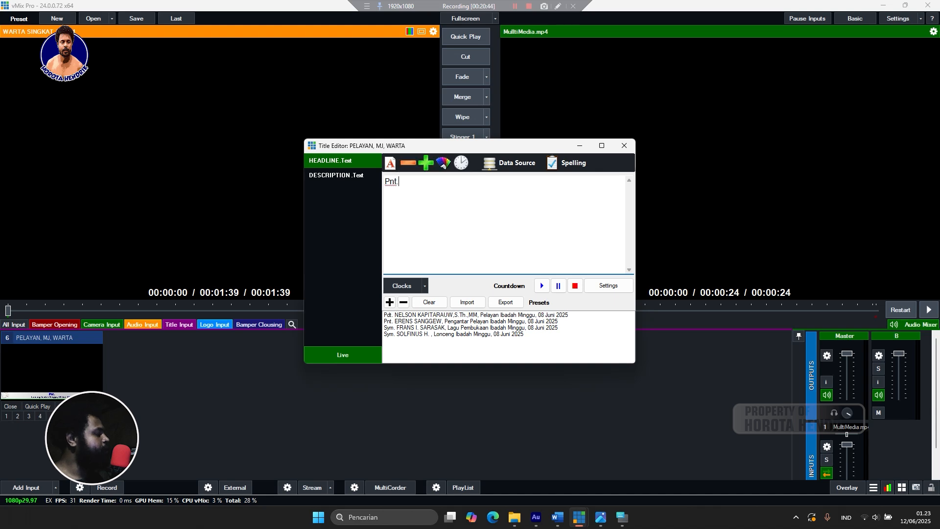
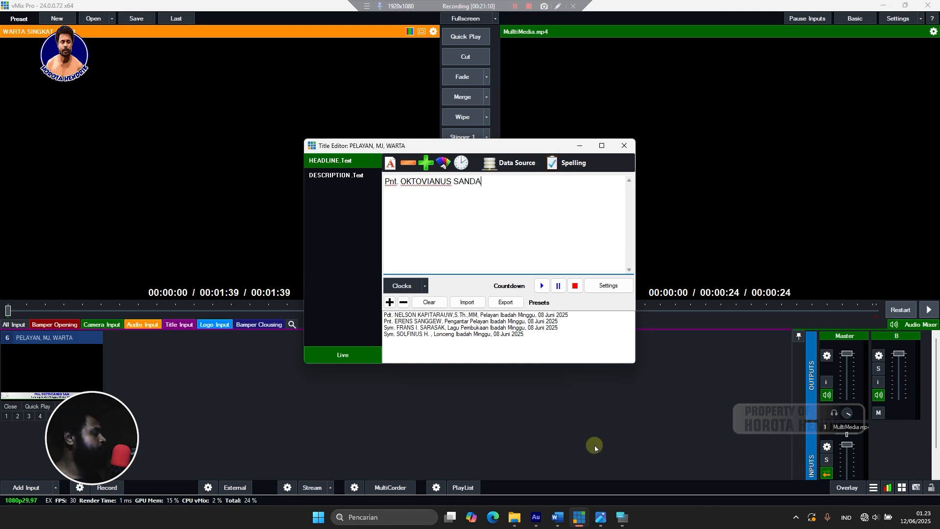
pyautogui.click(390, 302)
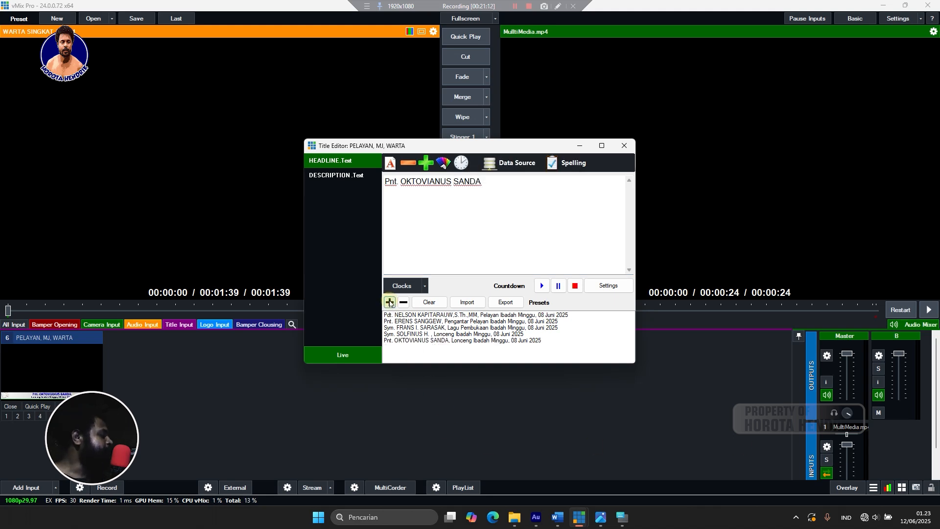
# Replace 'Lonceng' with 'WASEK -' in the description and save it as a sixth preset.
pyautogui.click(477, 340)
pyautogui.click(340, 174)
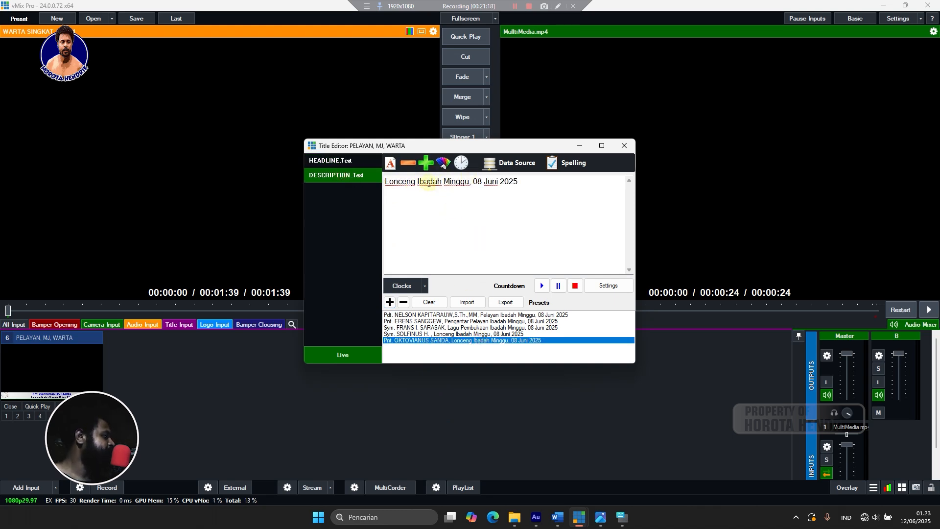
pyautogui.moveTo(415, 181); pyautogui.dragTo(363, 184)
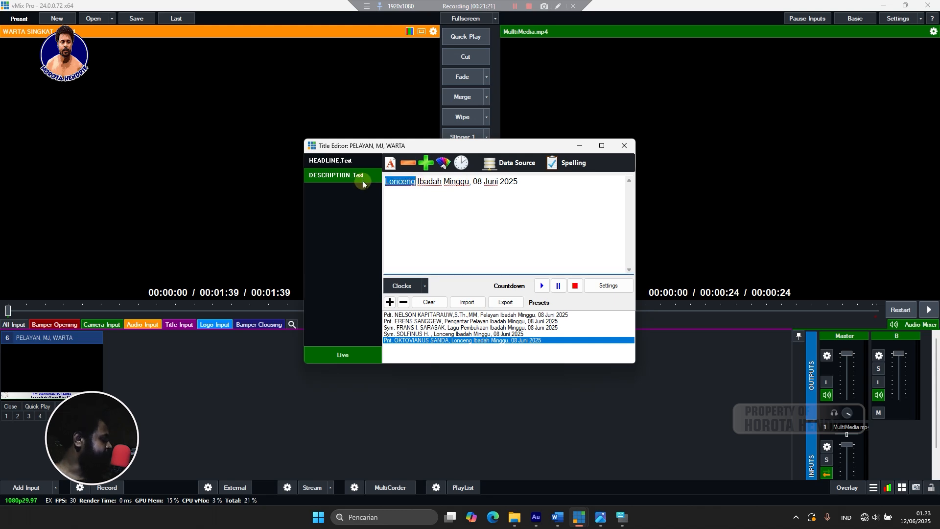
pyautogui.write('w')
pyautogui.press('BackSpace')
pyautogui.write('ASE')
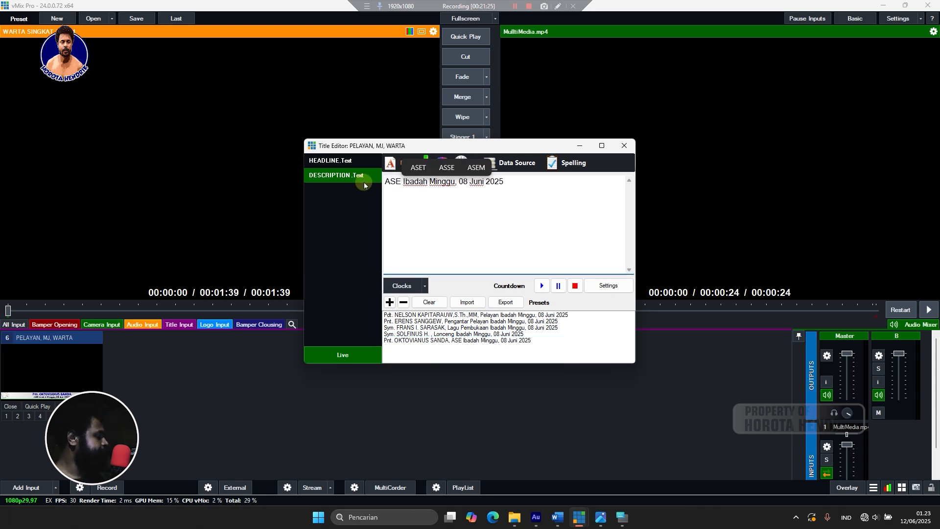
pyautogui.press('BackSpace')
pyautogui.press('BackSpace')
pyautogui.press('BackSpace')
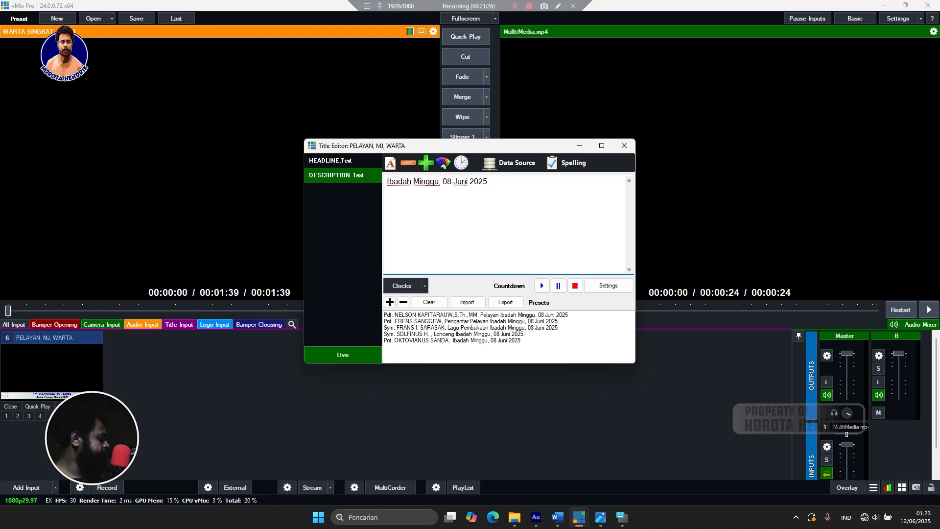
pyautogui.write('WASEK')
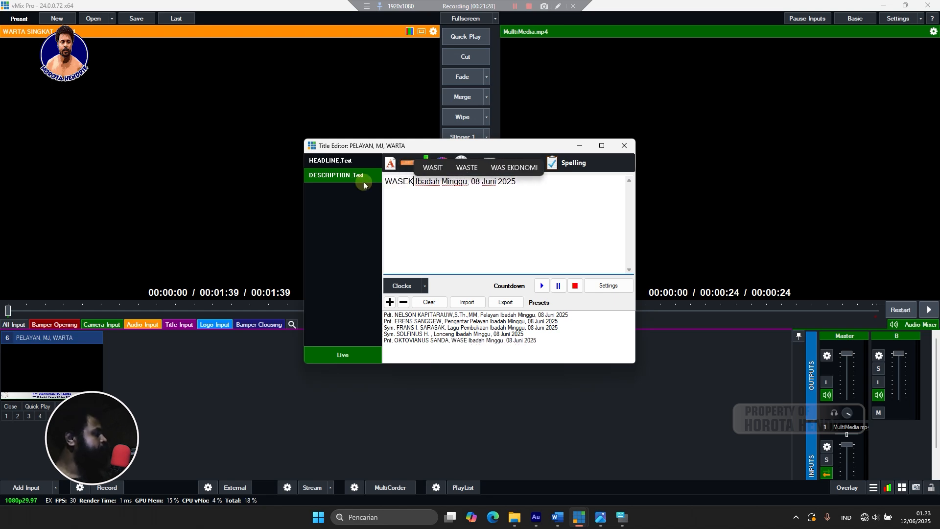
pyautogui.write(' -')
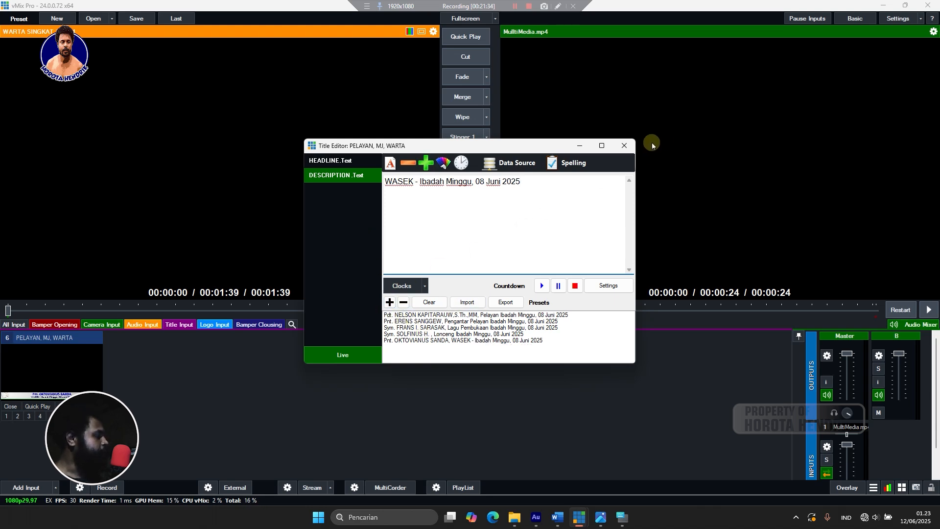
pyautogui.click(390, 302)
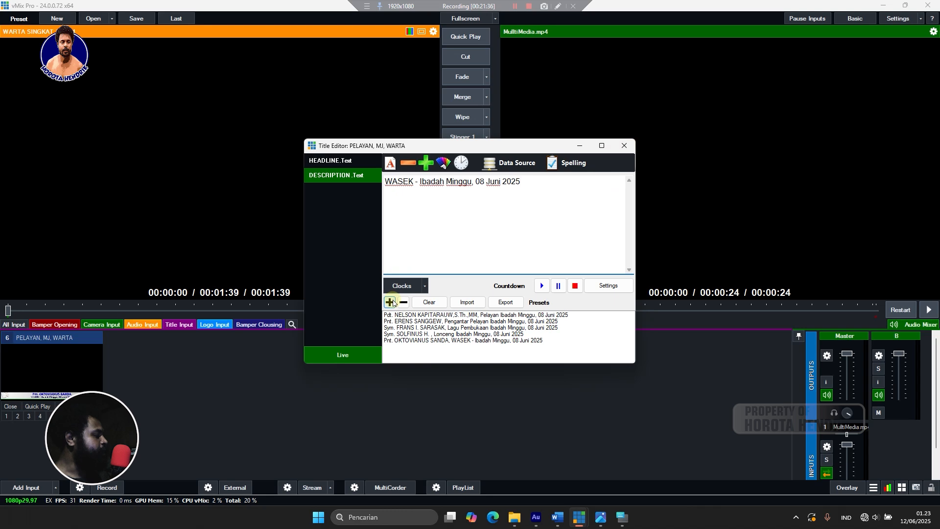
pyautogui.click(391, 302)
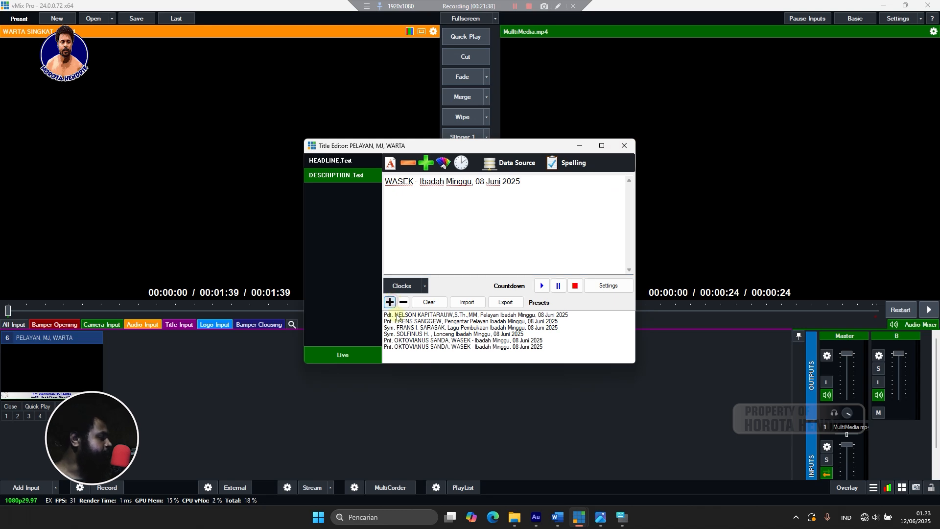
# Select the newest preset and set its headline to 'PEMBACAAN WARTA JEMAAT'.
pyautogui.click(413, 347)
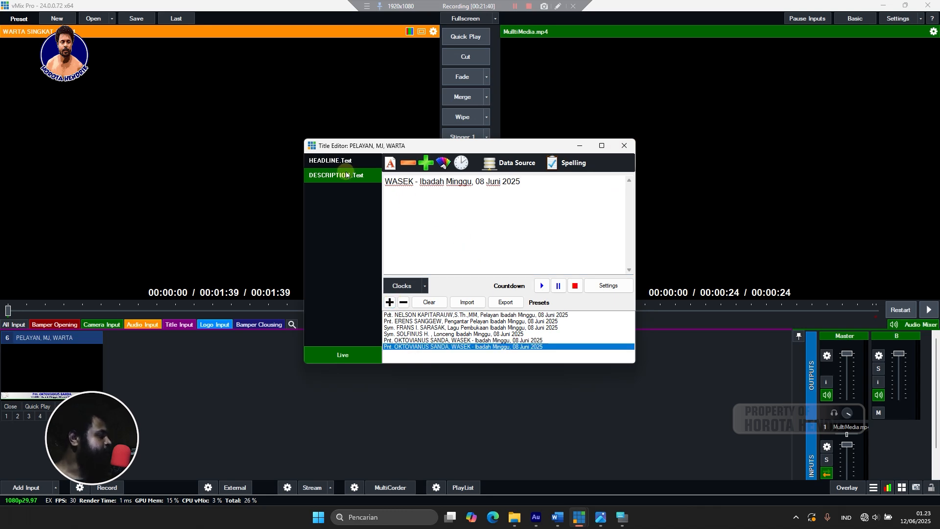
pyautogui.click(333, 163)
pyautogui.moveTo(489, 182); pyautogui.dragTo(375, 201)
pyautogui.write('WA')
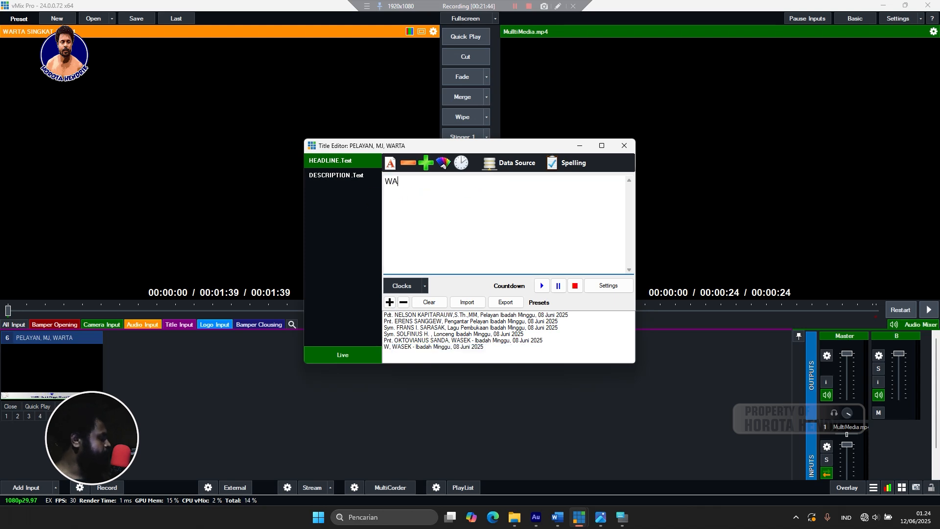
pyautogui.press('BackSpace')
pyautogui.press('BackSpace')
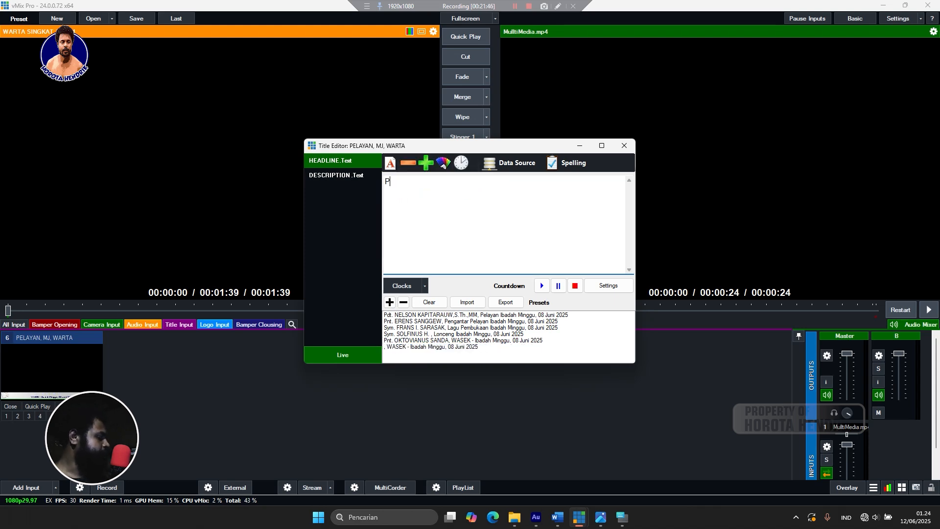
pyautogui.write('PE')
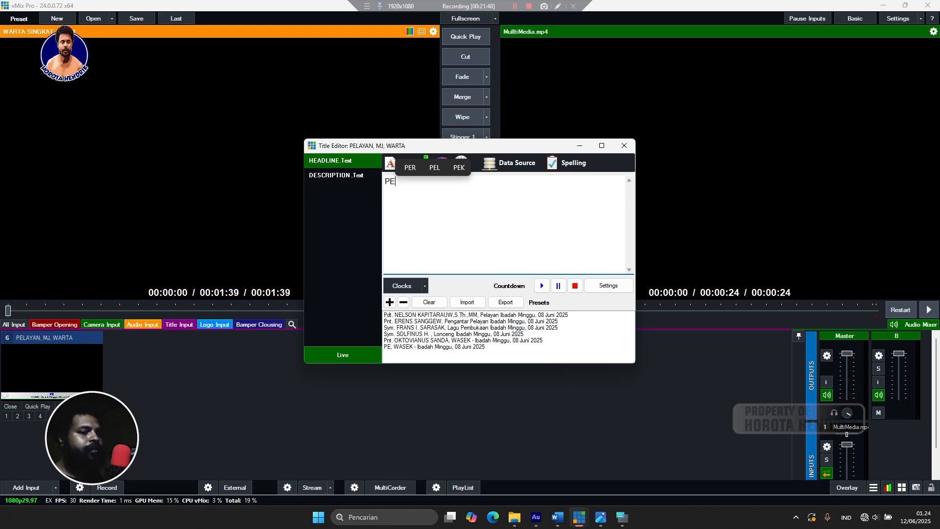
pyautogui.write('MBA')
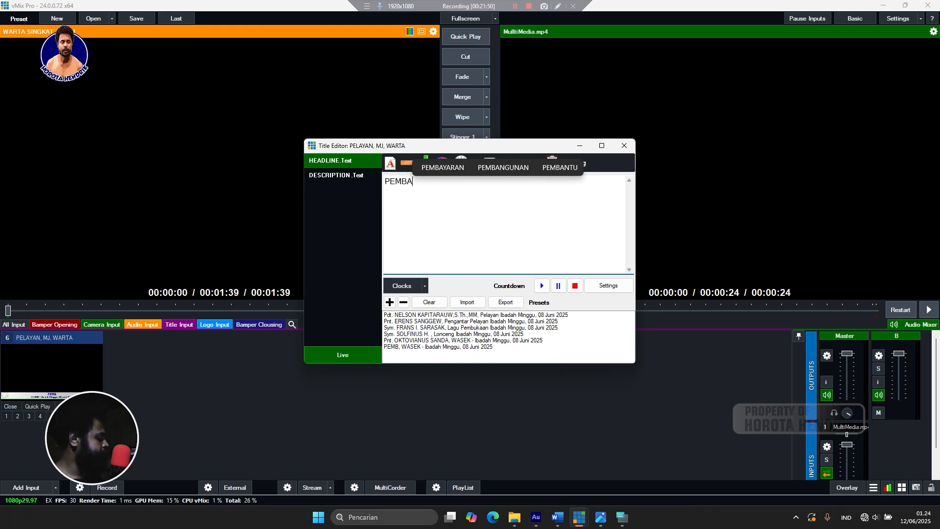
pyautogui.write('CAAN WARTA ')
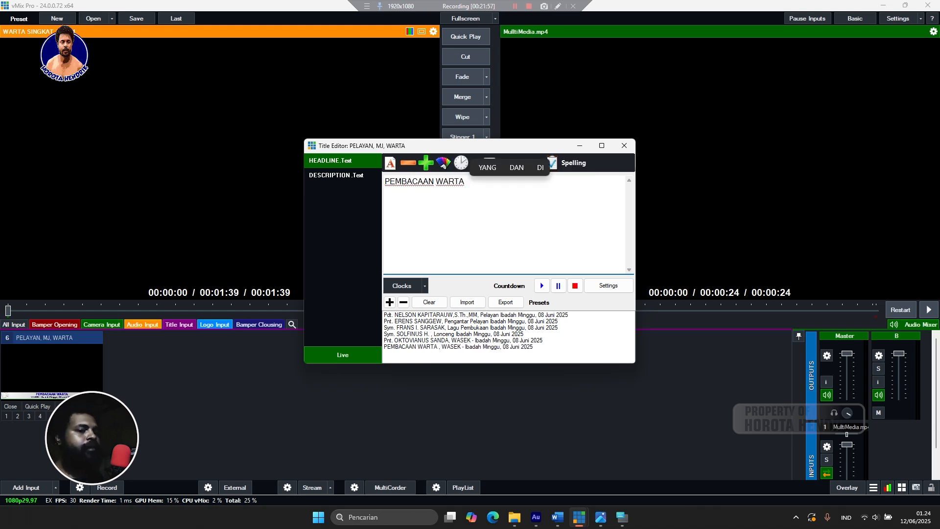
pyautogui.write('JE')
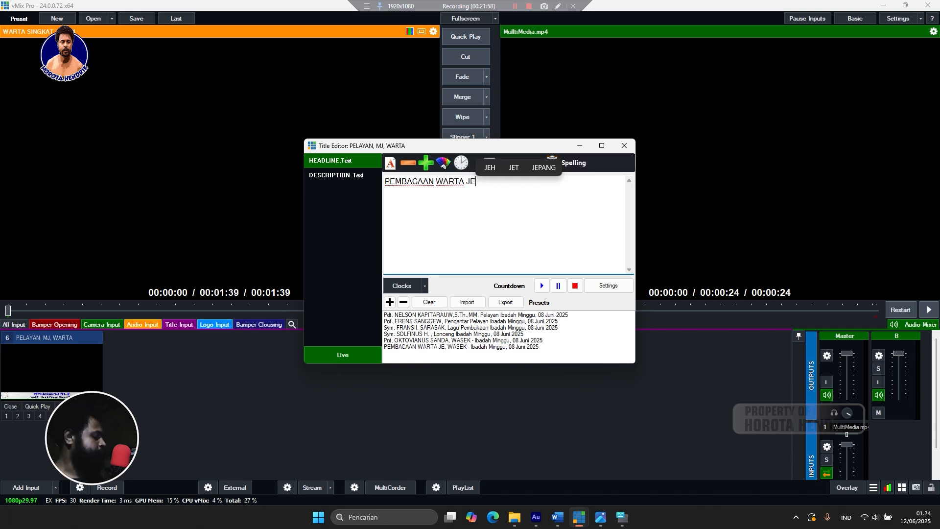
pyautogui.write('A')
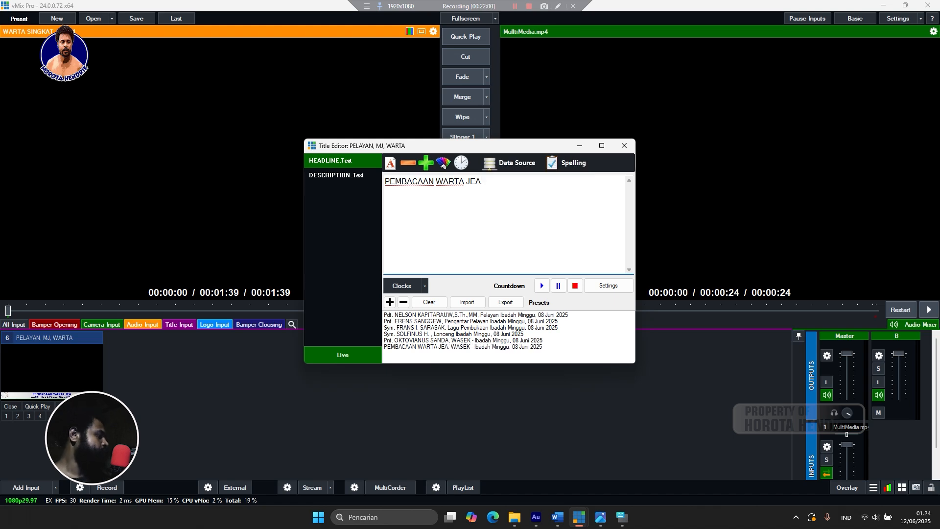
pyautogui.press('BackSpace')
pyautogui.write('MAAT')
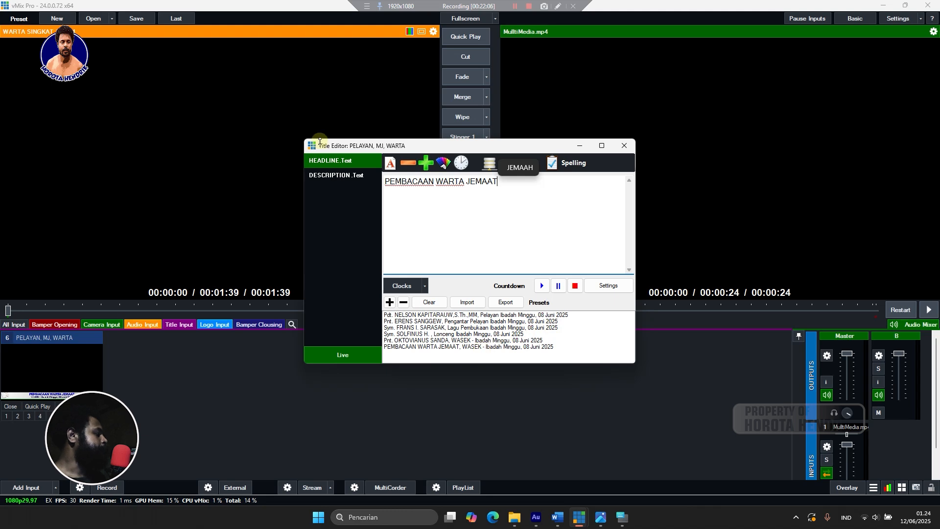
# Remove the 'WASEK -' prefix, leaving 'Ibadah Minggu, 08 Juni 2025', and close the Title Editor.
pyautogui.click(329, 172)
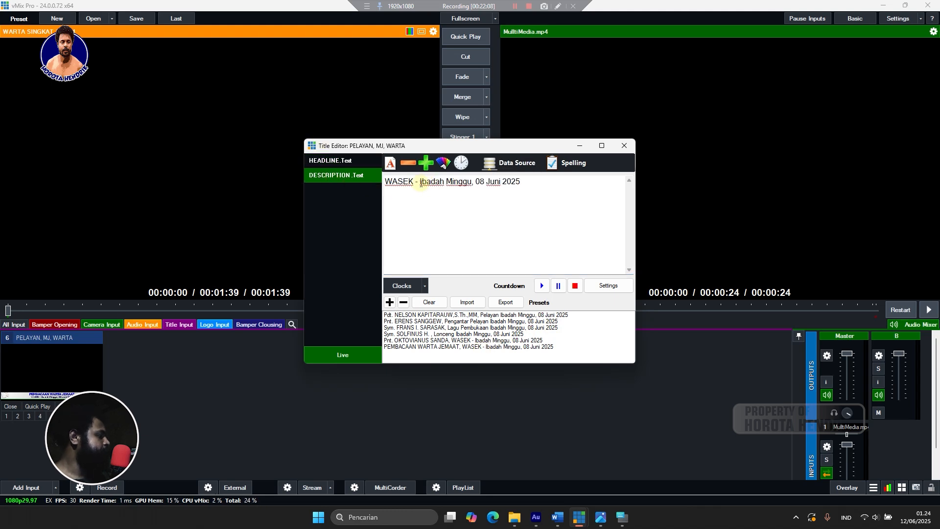
pyautogui.hotkey('ctrl', 'shift', 'Right')
pyautogui.hotkey('ctrl', 'shift', 'Right')
pyautogui.press('BackSpace')
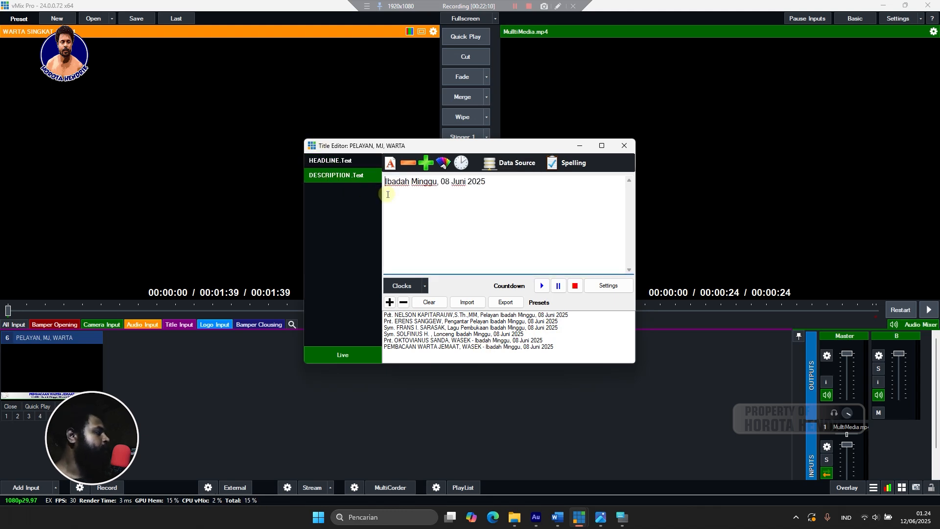
pyautogui.click(618, 146)
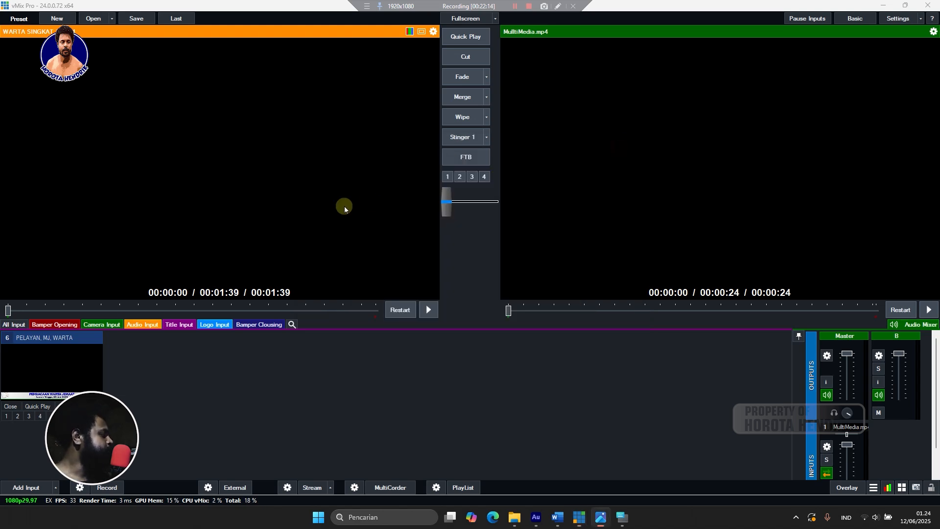
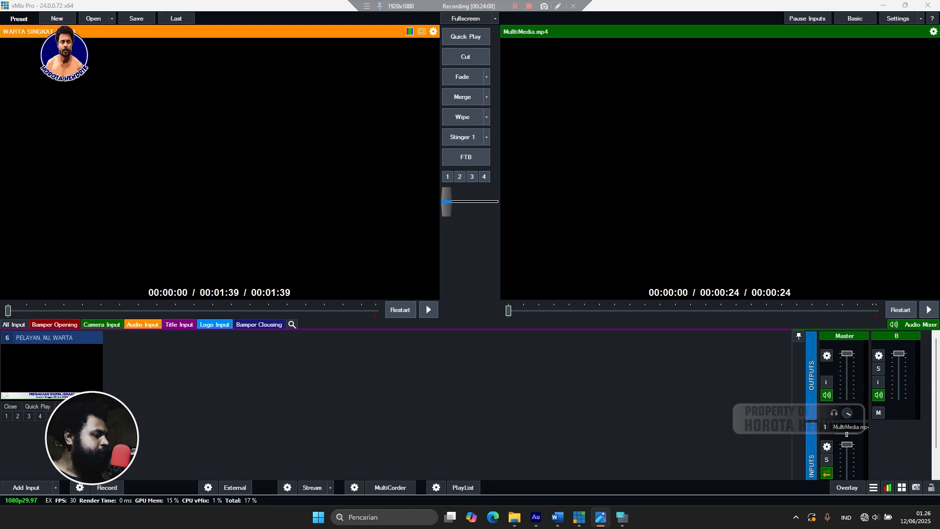
# Create input 7 as a virtual copy of the PELAYAN, MJ, WARTA title (input 6).
pyautogui.click(177, 397)
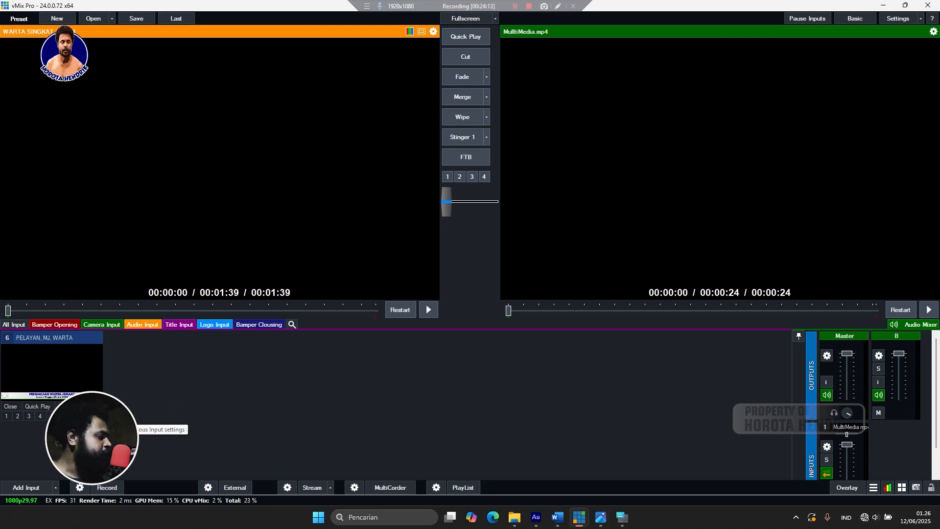
pyautogui.rightClick(99, 416)
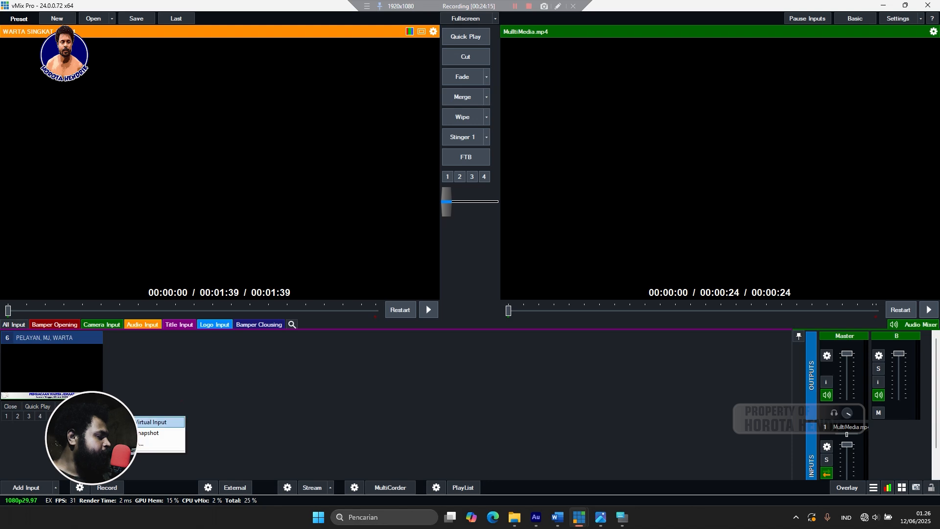
pyautogui.click(140, 422)
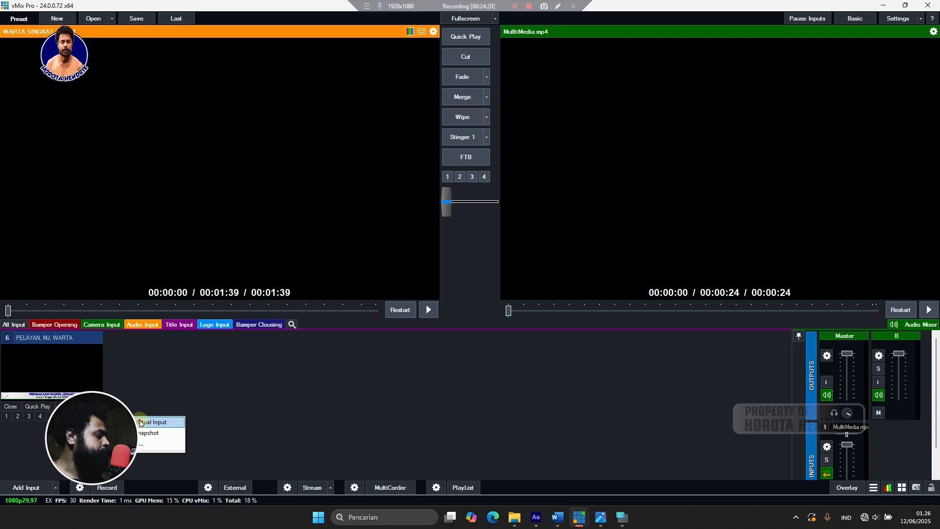
pyautogui.click(140, 422)
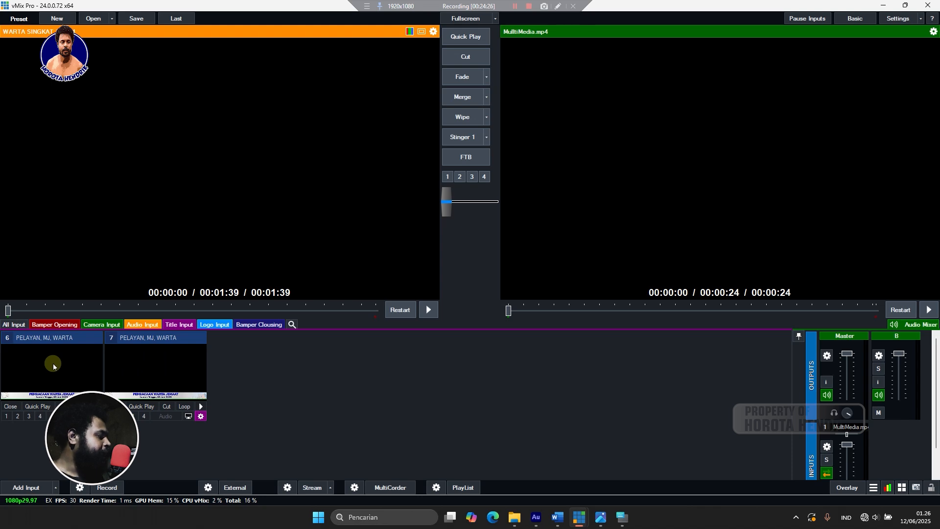
# Preview input 7, check its description line in the Title Editor, and open its General settings.
pyautogui.rightClick(165, 373)
pyautogui.click(204, 350)
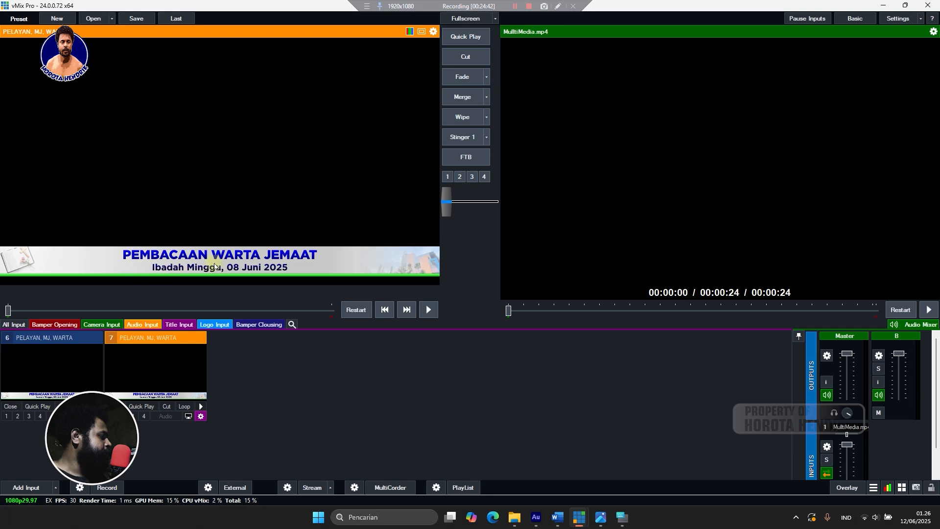
pyautogui.rightClick(160, 372)
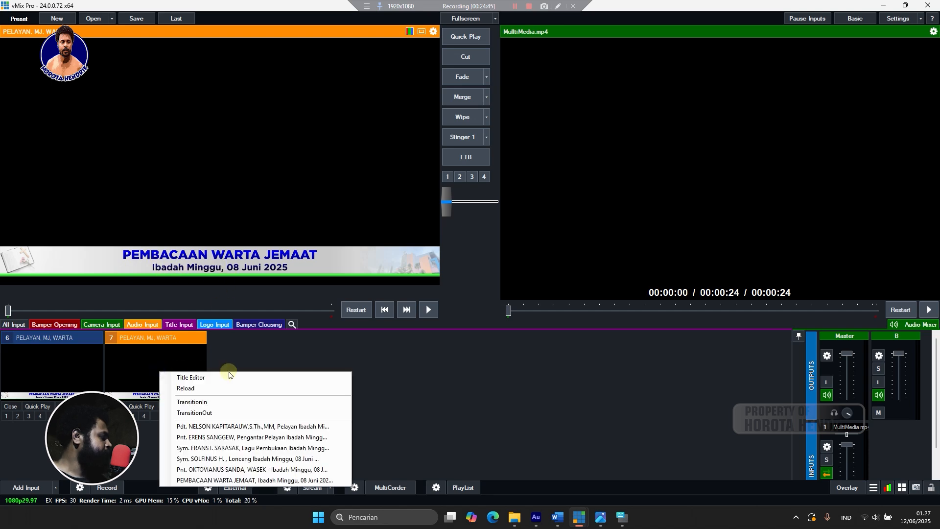
pyautogui.click(229, 377)
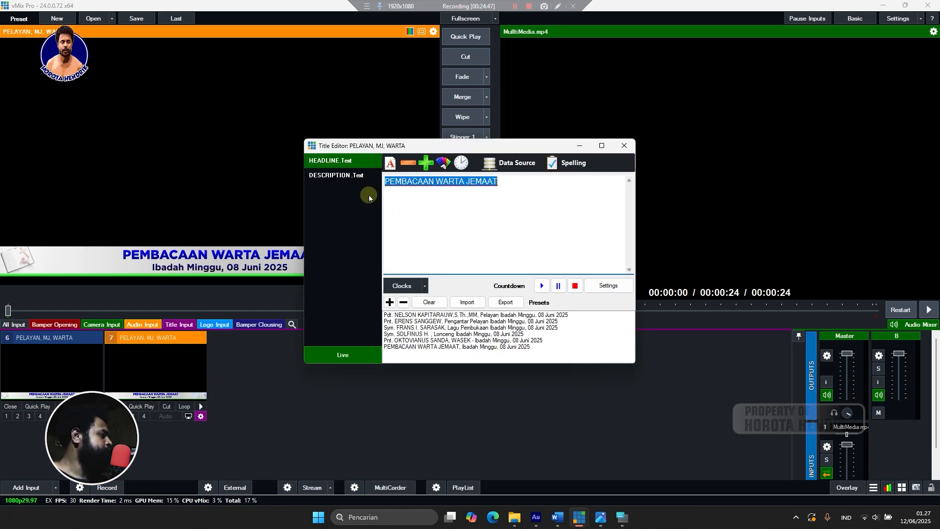
pyautogui.click(351, 174)
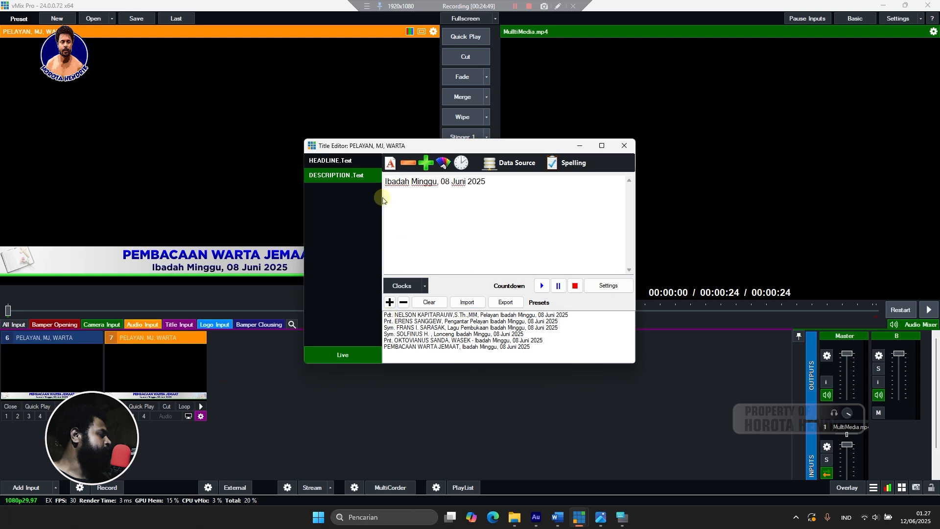
pyautogui.click(623, 146)
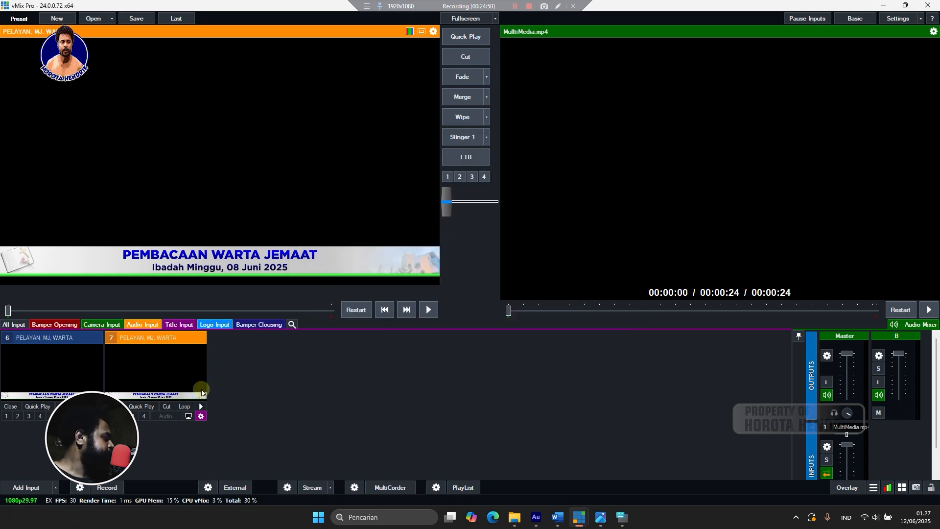
pyautogui.click(201, 415)
# Replace input 7's name with 'TATA IBADAH' in its settings and close the window.
pyautogui.moveTo(422, 127); pyautogui.dragTo(336, 126)
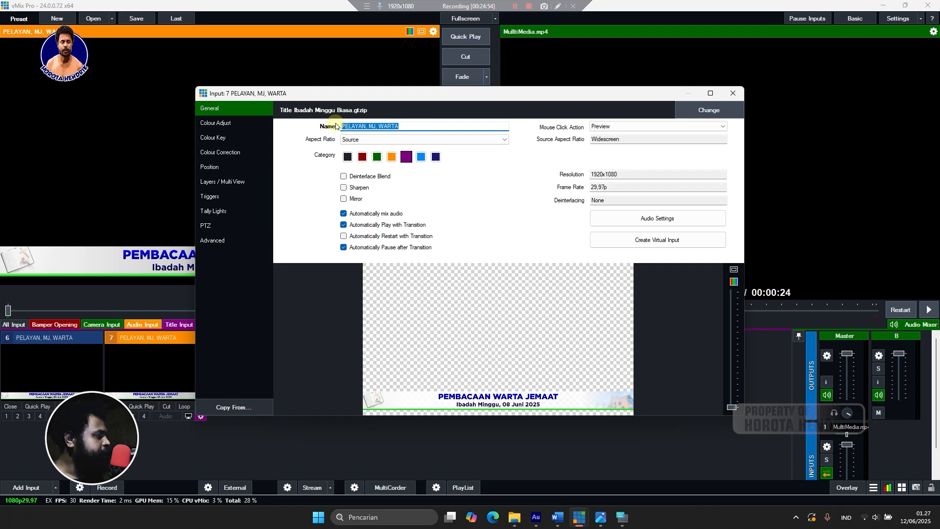
pyautogui.write('TATA I')
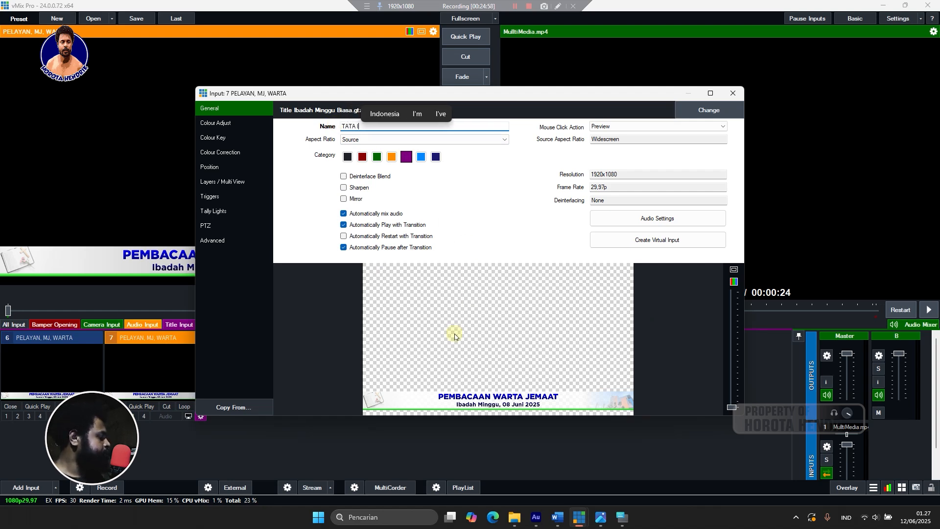
pyautogui.write('BADA')
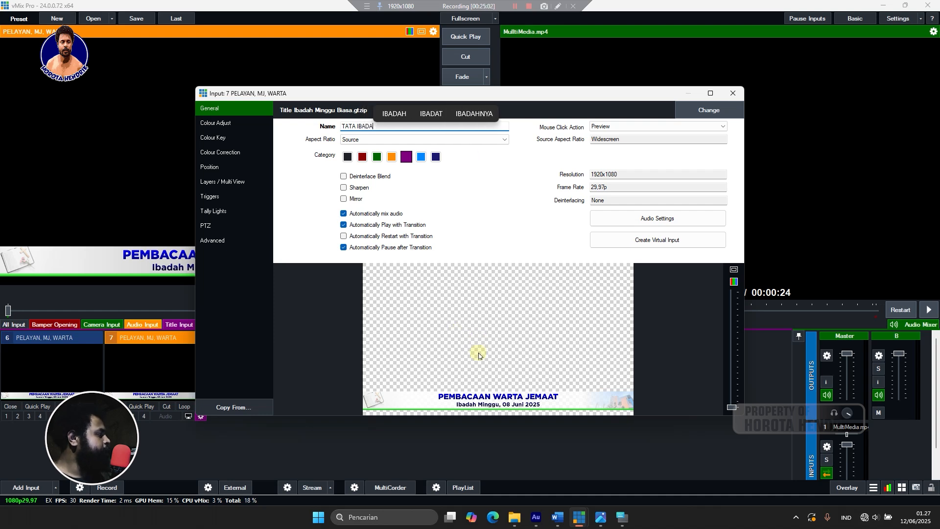
pyautogui.write('H')
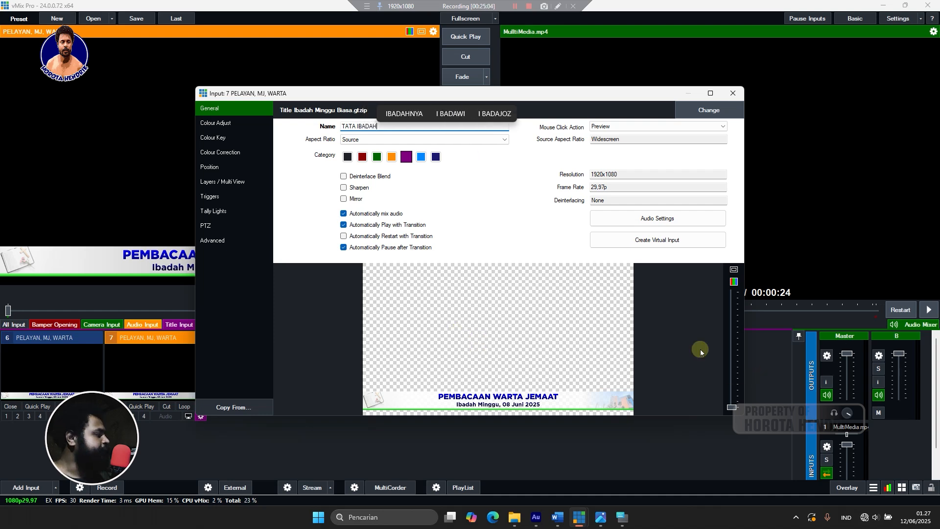
pyautogui.click(732, 95)
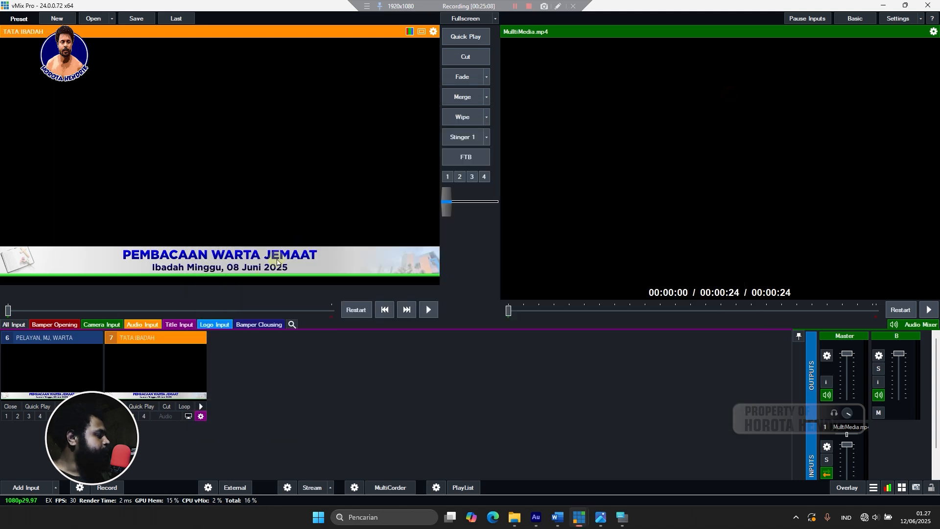
# Delete all saved presets of the TATA IBADAH title and select its headline text.
pyautogui.rightClick(146, 357)
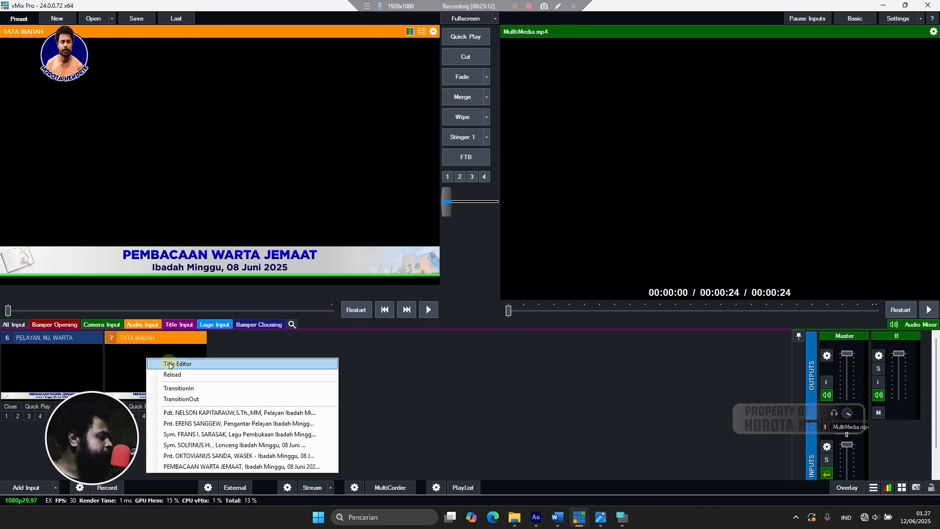
pyautogui.click(170, 365)
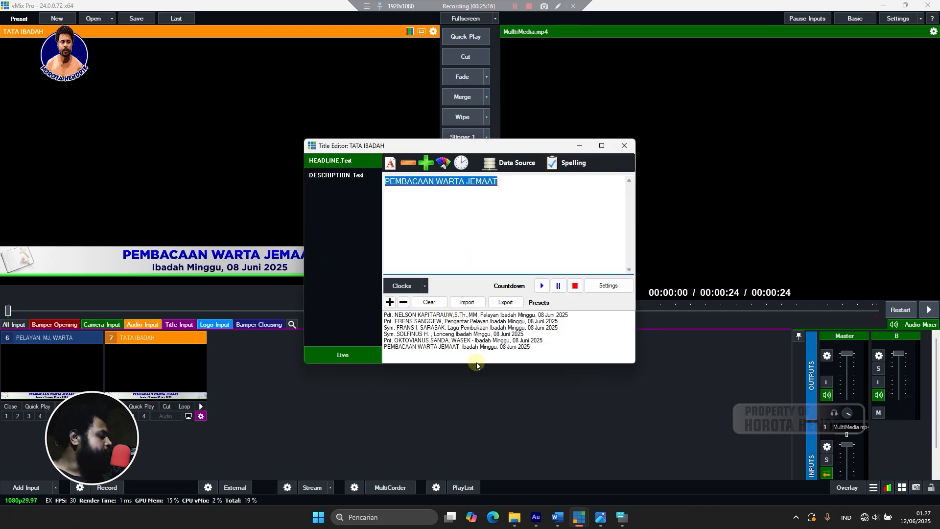
pyautogui.click(428, 303)
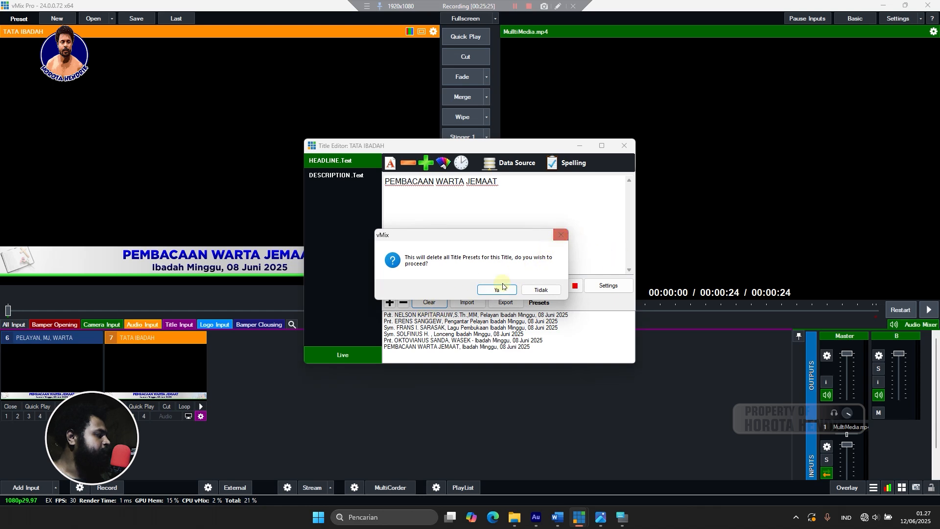
pyautogui.click(540, 289)
pyautogui.click(428, 304)
pyautogui.click(499, 292)
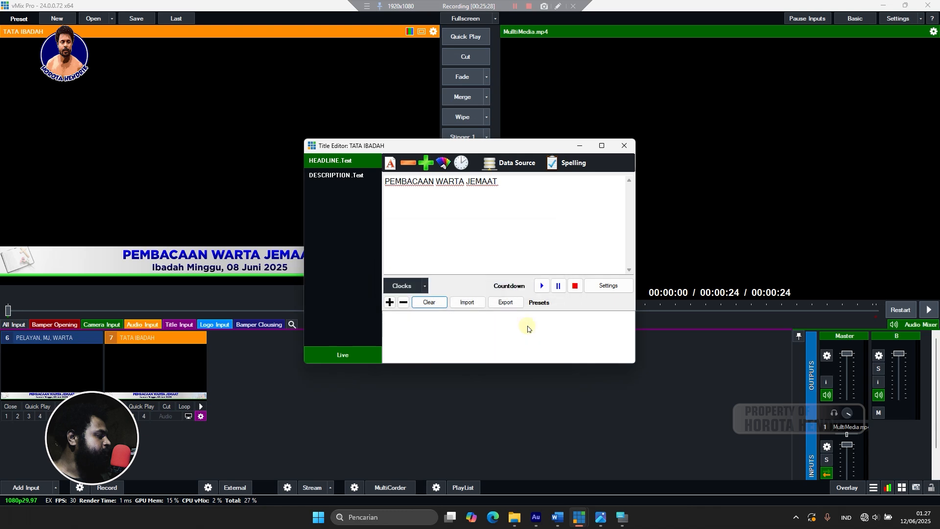
pyautogui.moveTo(510, 194); pyautogui.dragTo(361, 195)
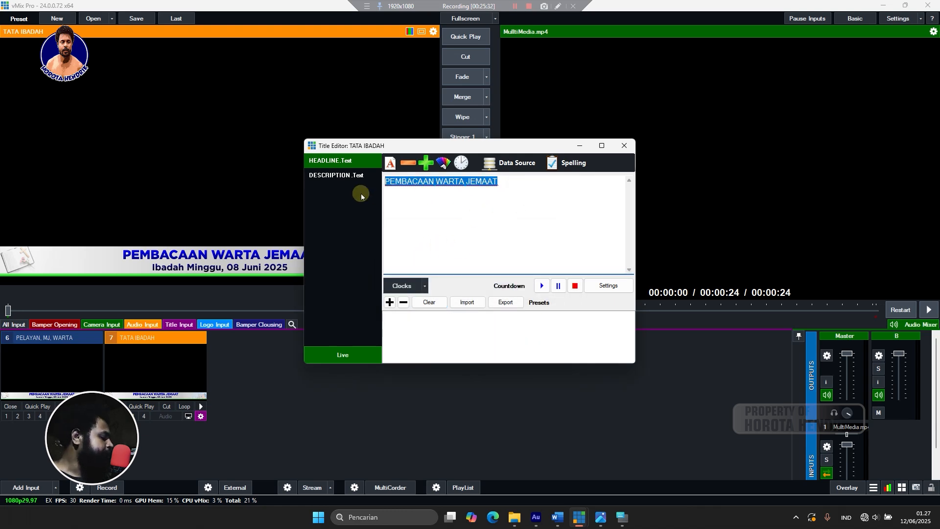
# Type the headline 'PROSESI LILIN IBADAH DINYALAKAN', keeping the description 'Ibadah Minggu, 08 Juni 2025'.
pyautogui.write('PRE')
pyautogui.write('O')
pyautogui.press('BackSpace')
pyautogui.press('BackSpace')
pyautogui.write('OSES')
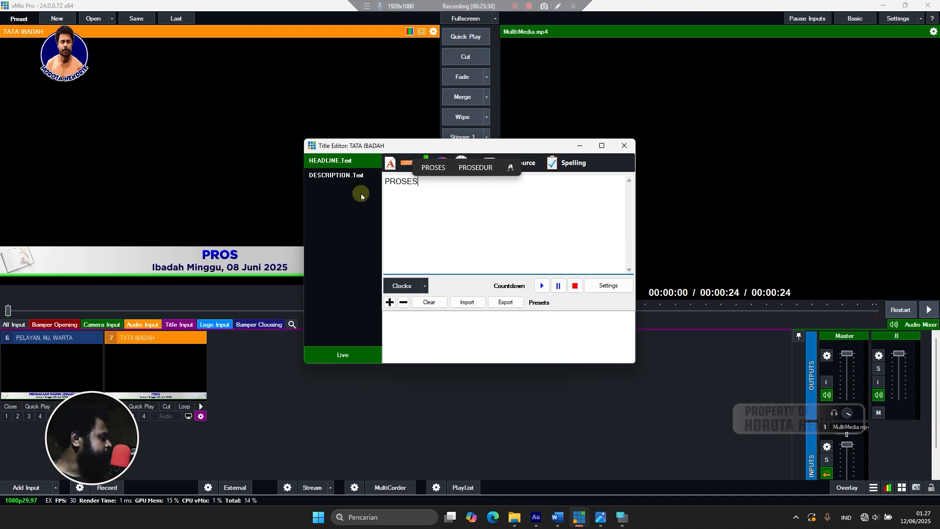
pyautogui.write('I ')
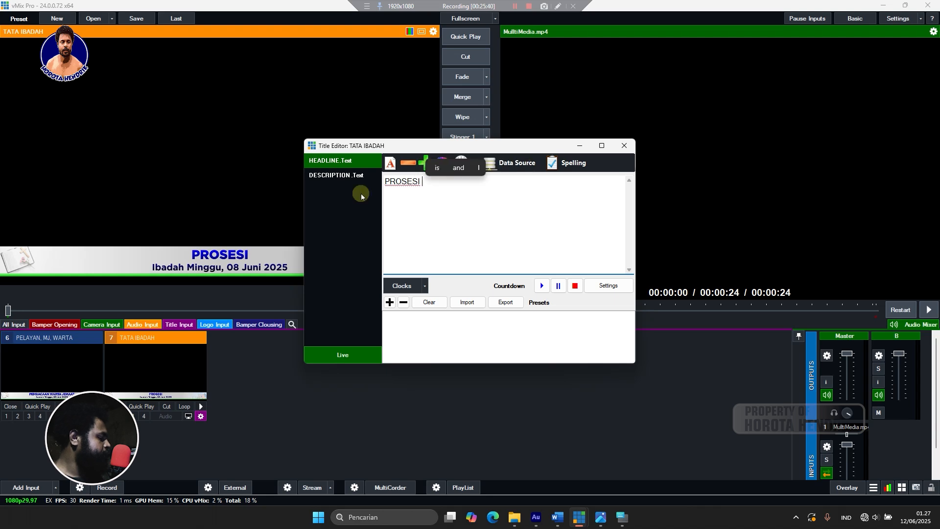
pyautogui.write('LILI')
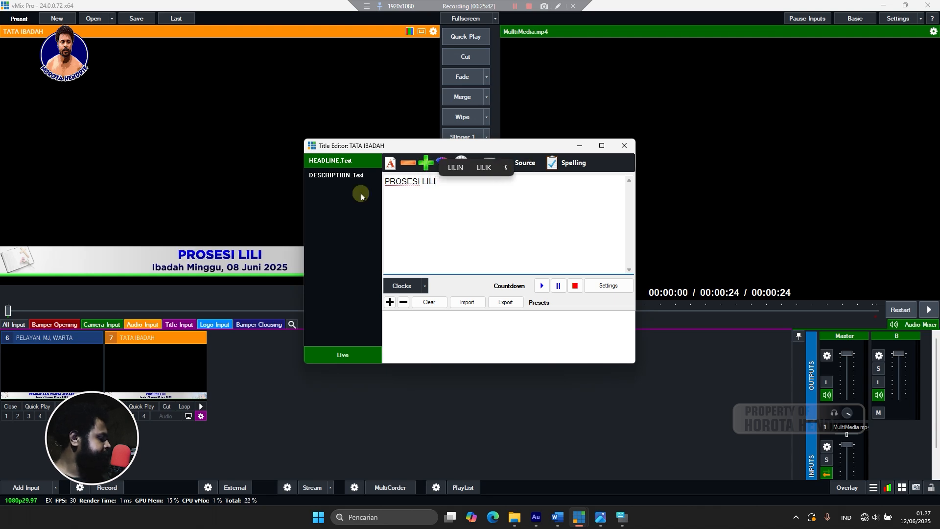
pyautogui.write('N ')
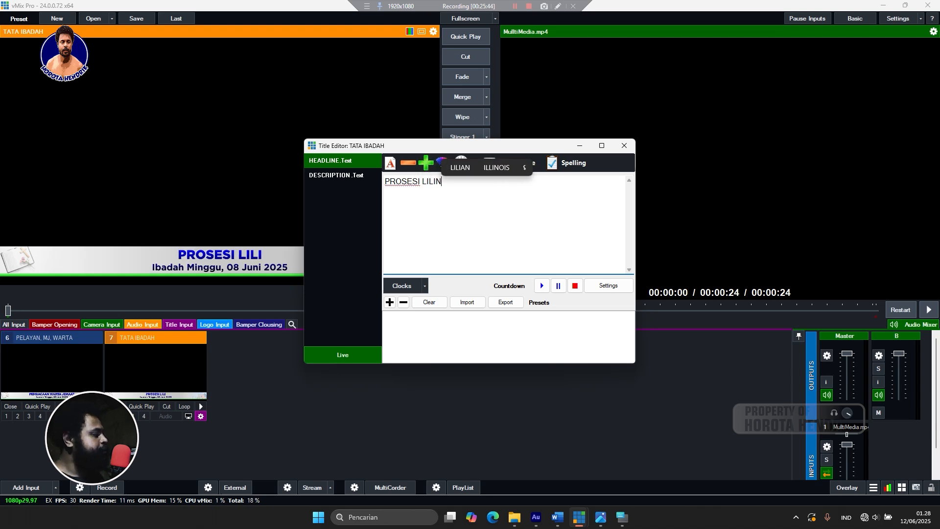
pyautogui.write('DI')
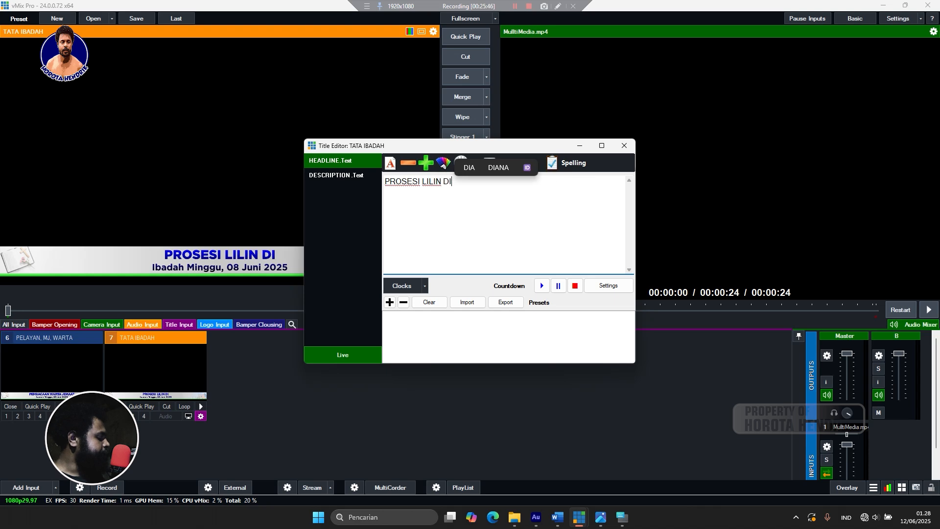
pyautogui.write('N')
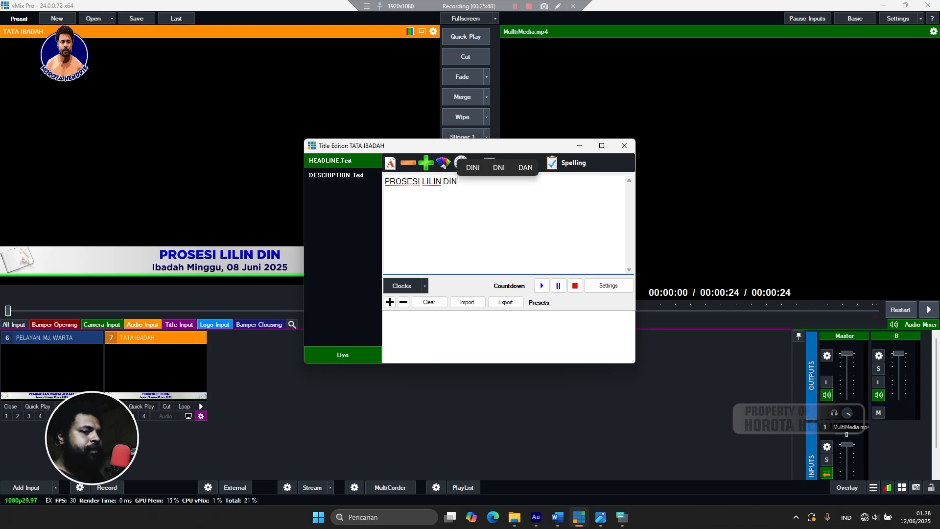
pyautogui.write('YALAKAN')
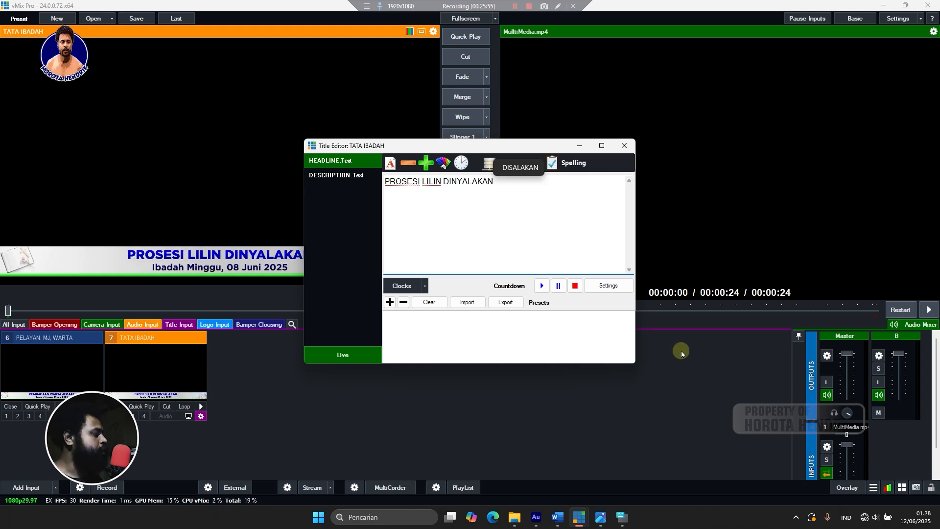
pyautogui.click(445, 182)
pyautogui.write('IBADA')
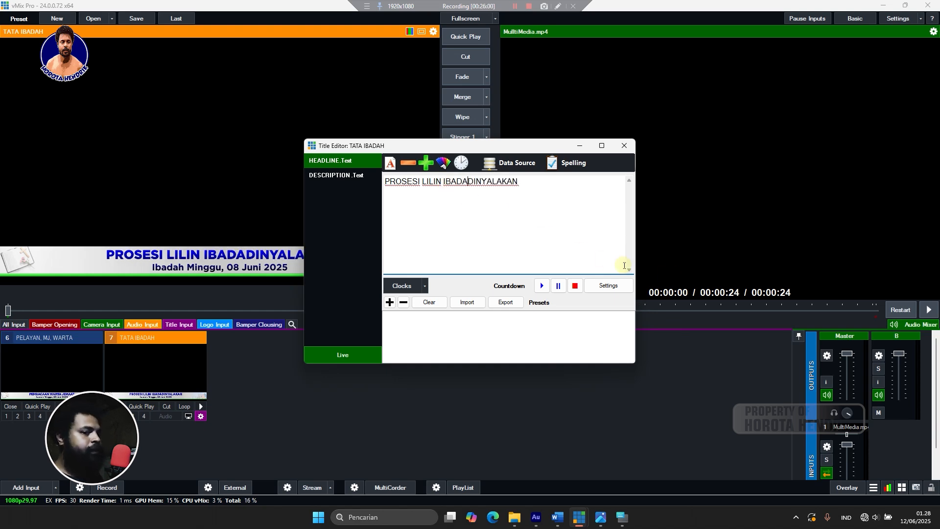
pyautogui.write('H')
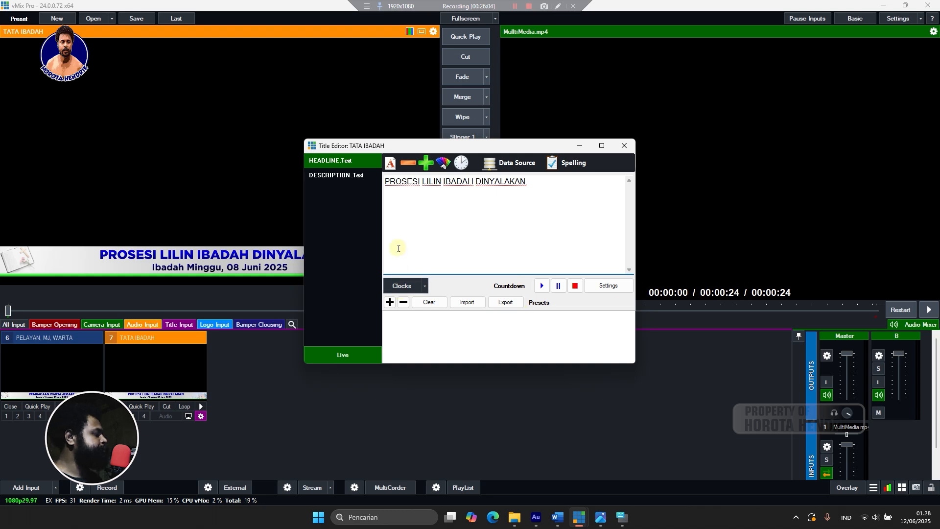
pyautogui.click(336, 175)
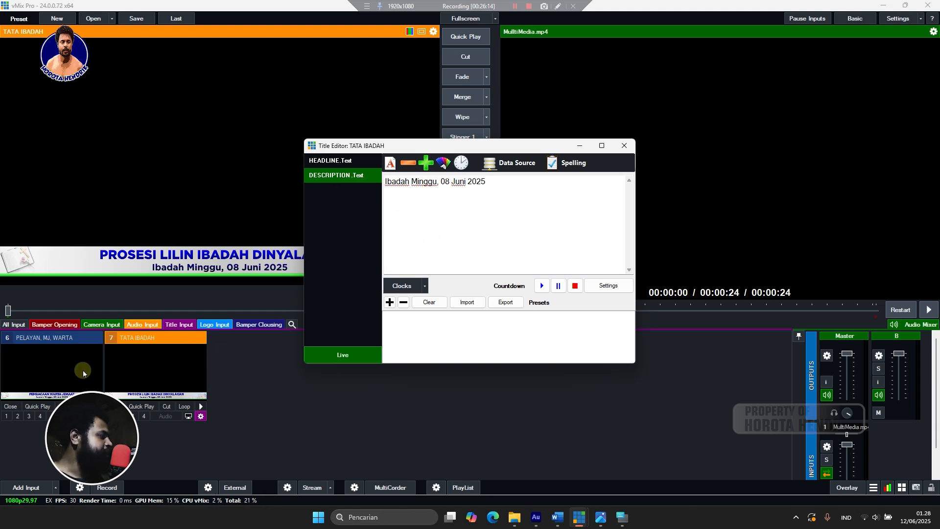
pyautogui.click(339, 163)
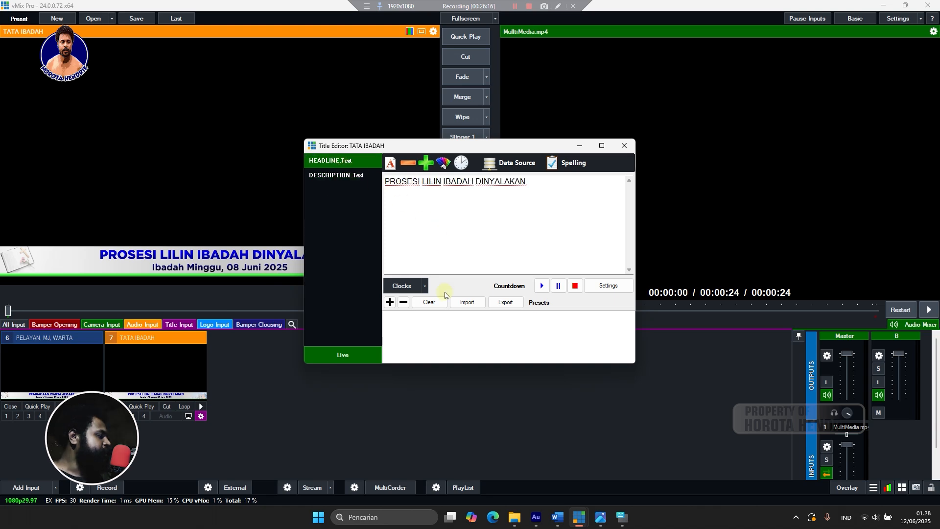
# Store the PROSESI LILIN IBADAH DINYALAKAN title as a preset row, leaving the font unchanged.
pyautogui.click(389, 303)
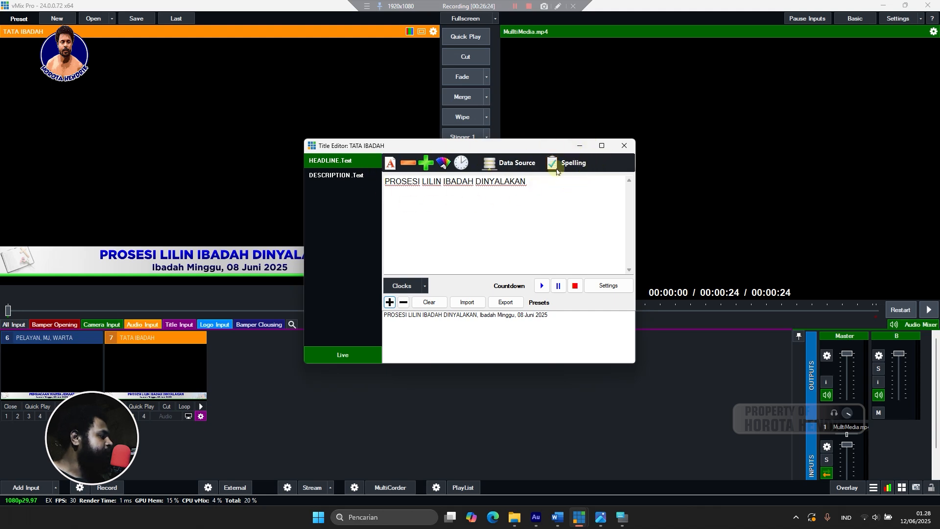
pyautogui.click(391, 172)
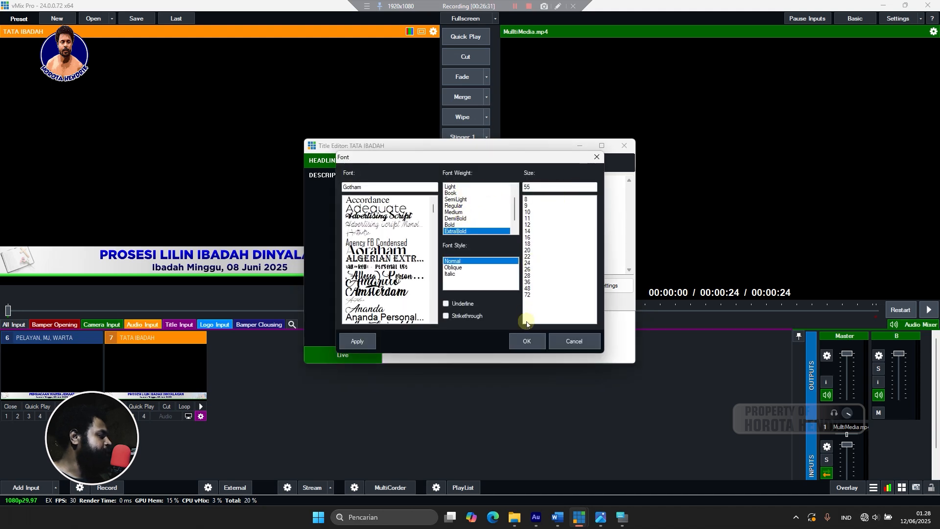
pyautogui.click(582, 341)
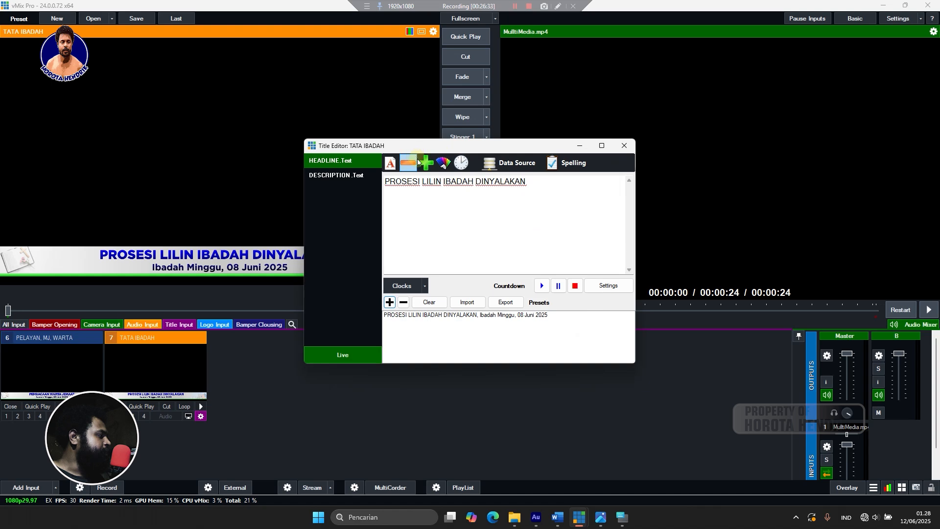
pyautogui.click(393, 164)
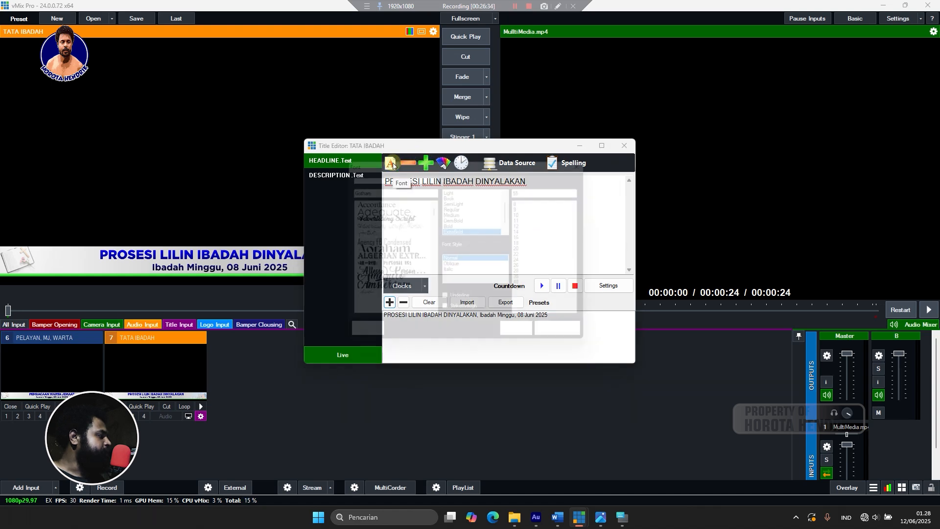
pyautogui.click(606, 157)
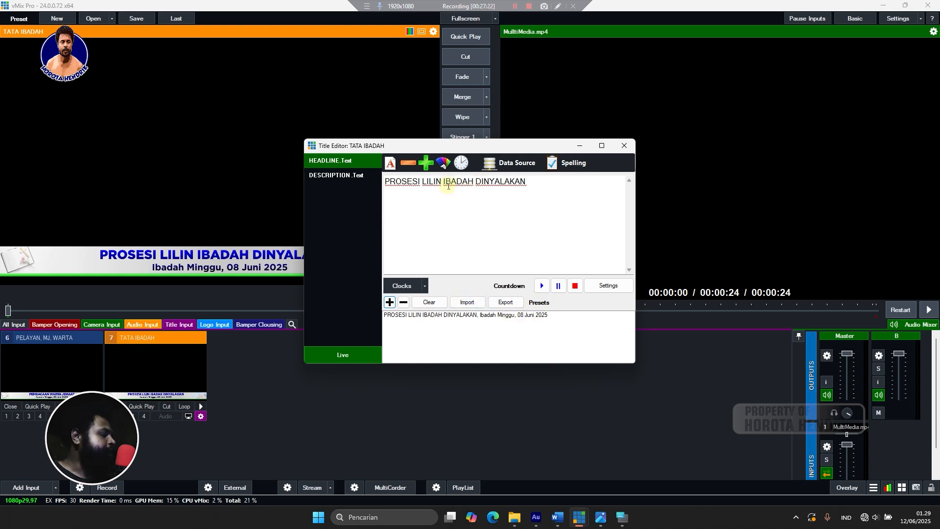
# Replace the headline with 'PEMBUKAAN IBADAH', add it as a second preset, and close the editor.
pyautogui.moveTo(556, 195); pyautogui.dragTo(348, 210)
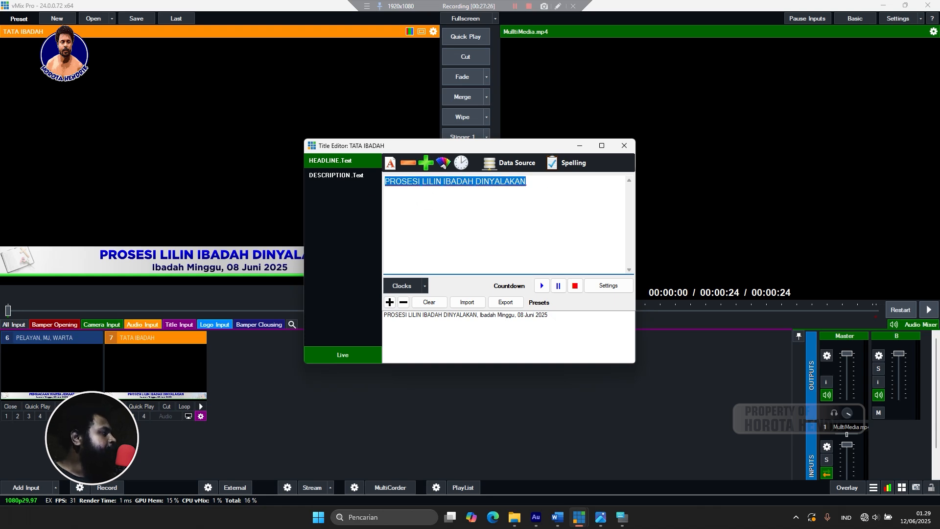
pyautogui.write('P')
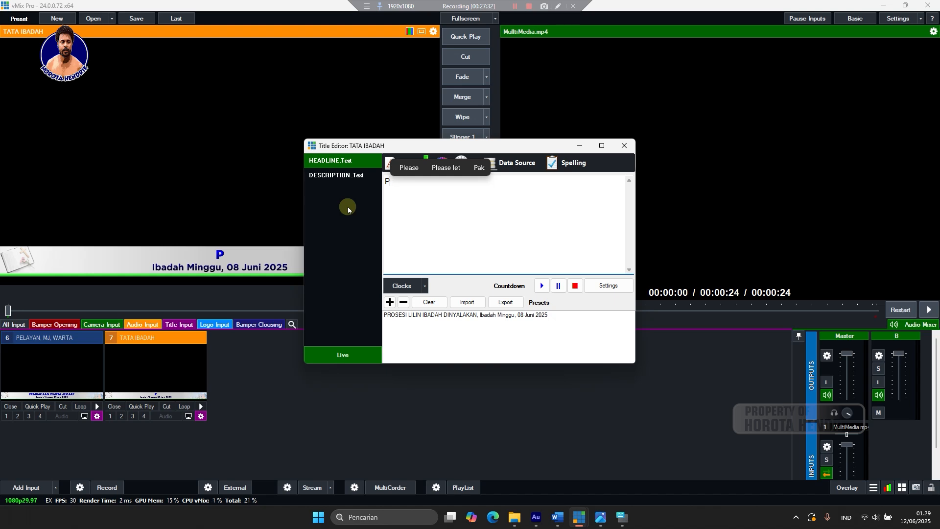
pyautogui.write('E')
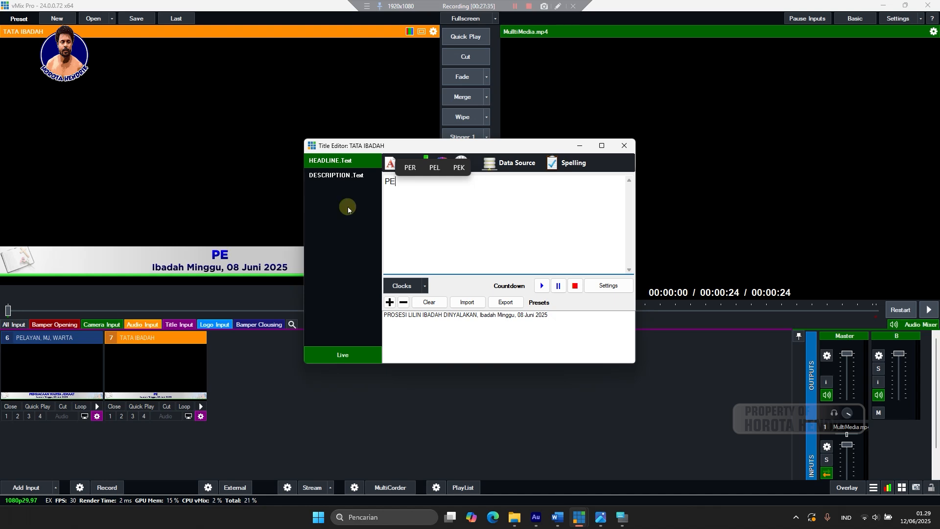
pyautogui.write('MBUKAA')
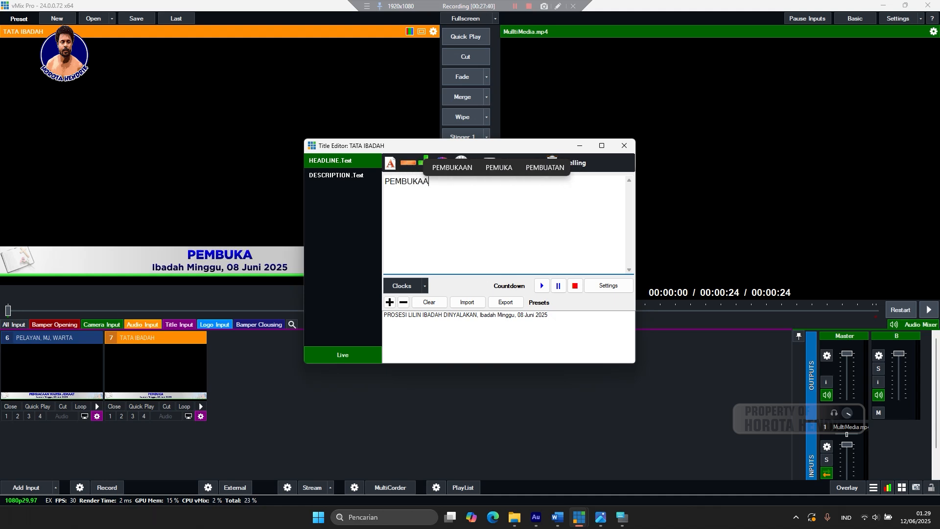
pyautogui.write('N ')
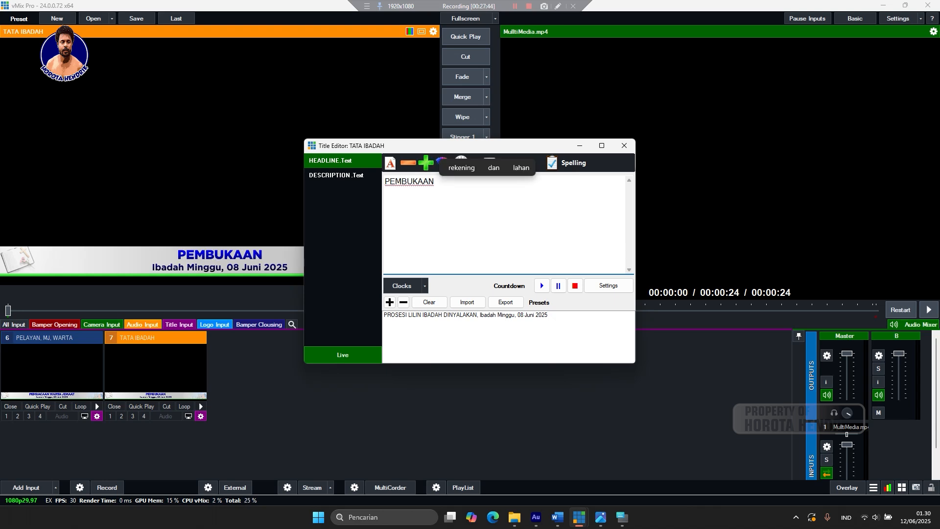
pyautogui.write('I')
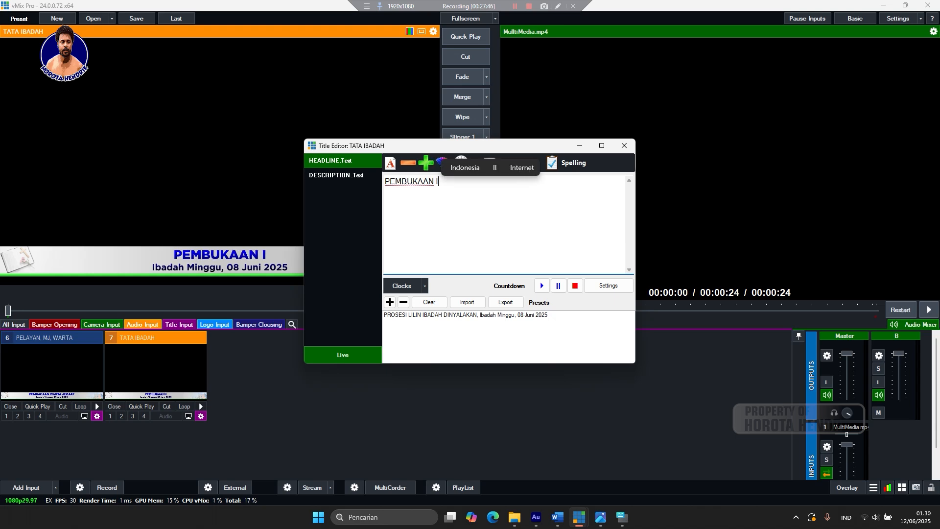
pyautogui.write('BADAH')
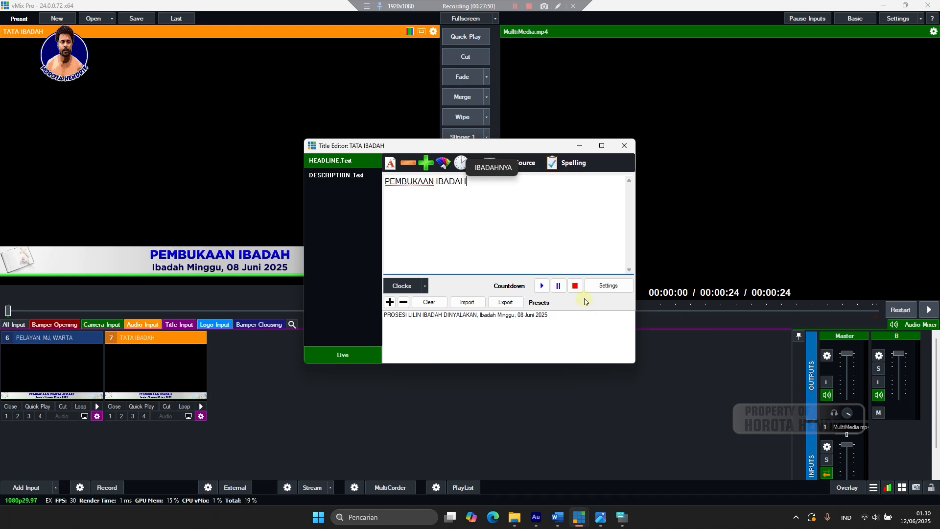
pyautogui.click(389, 301)
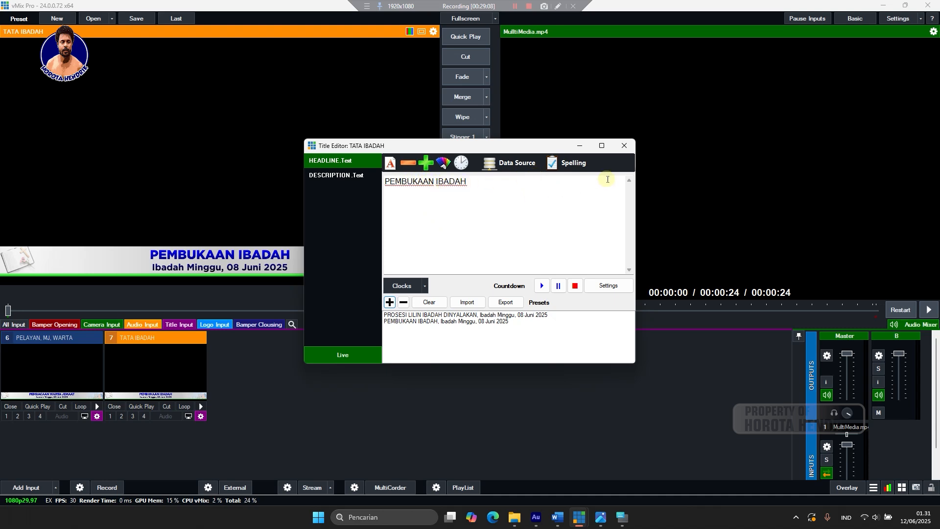
pyautogui.click(624, 146)
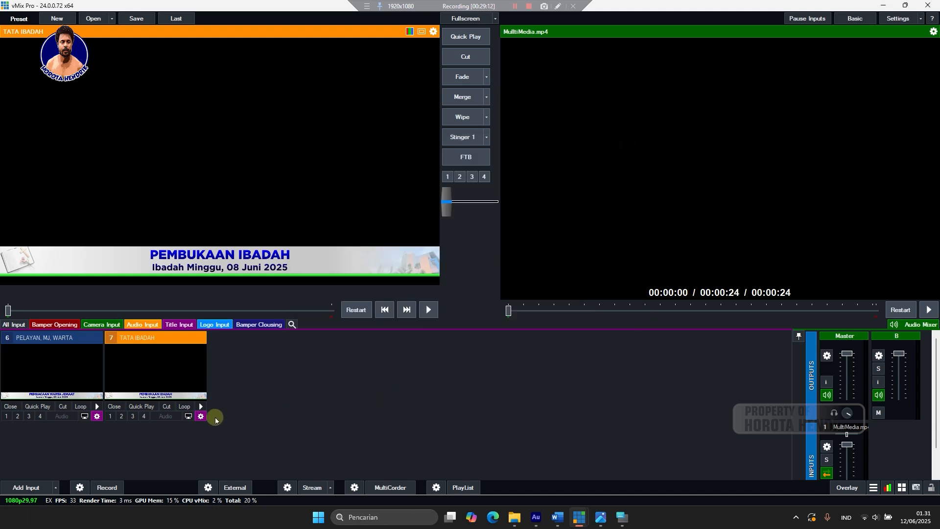
# Open the TATA IBADAH Title Editor, close it, and reopen it showing PEMBUKAAN IBADAH.
pyautogui.rightClick(171, 366)
pyautogui.click(202, 372)
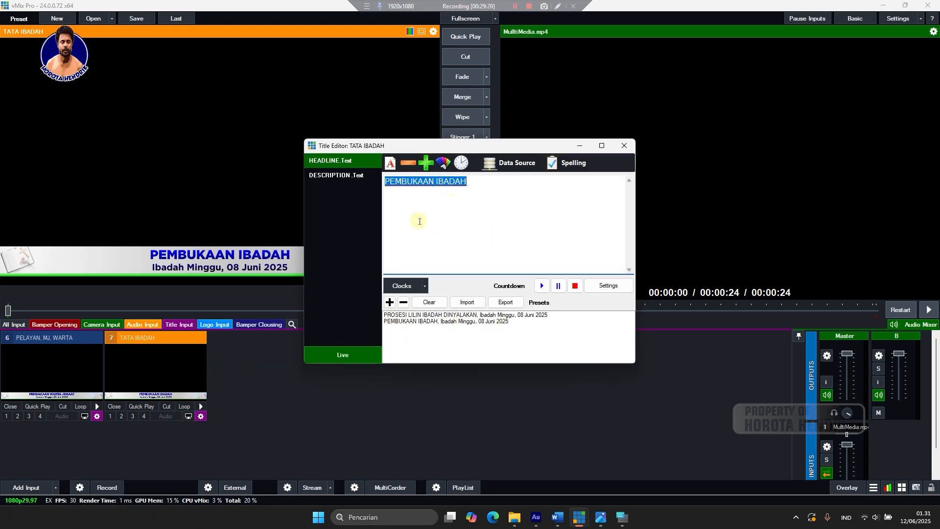
pyautogui.click(386, 182)
pyautogui.click(624, 145)
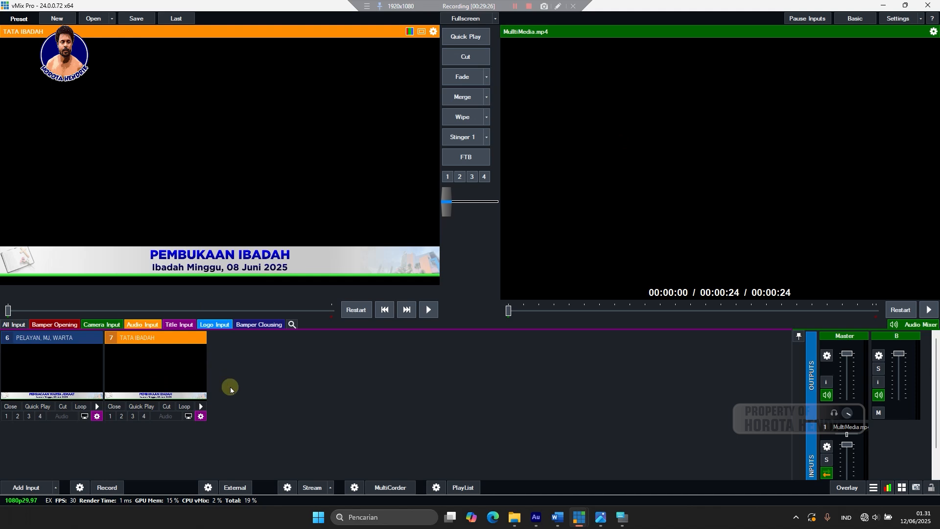
pyautogui.rightClick(142, 364)
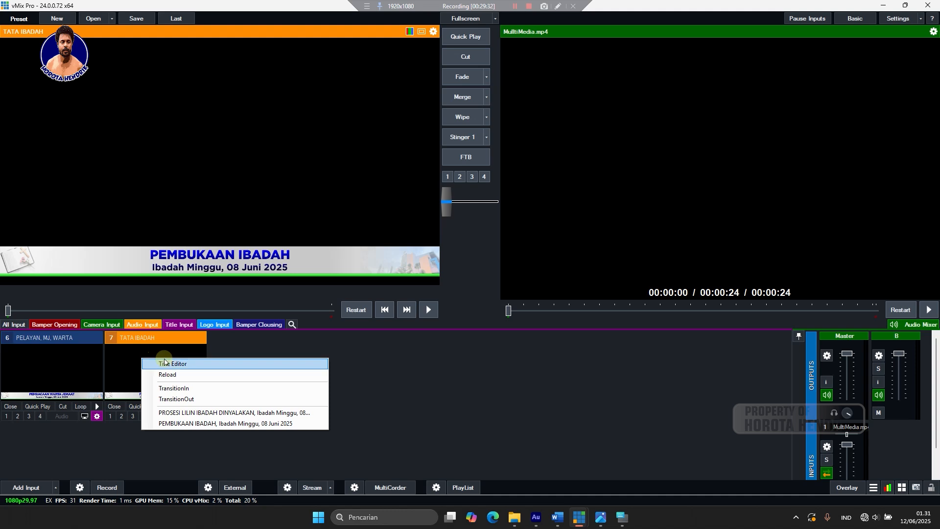
pyautogui.click(178, 364)
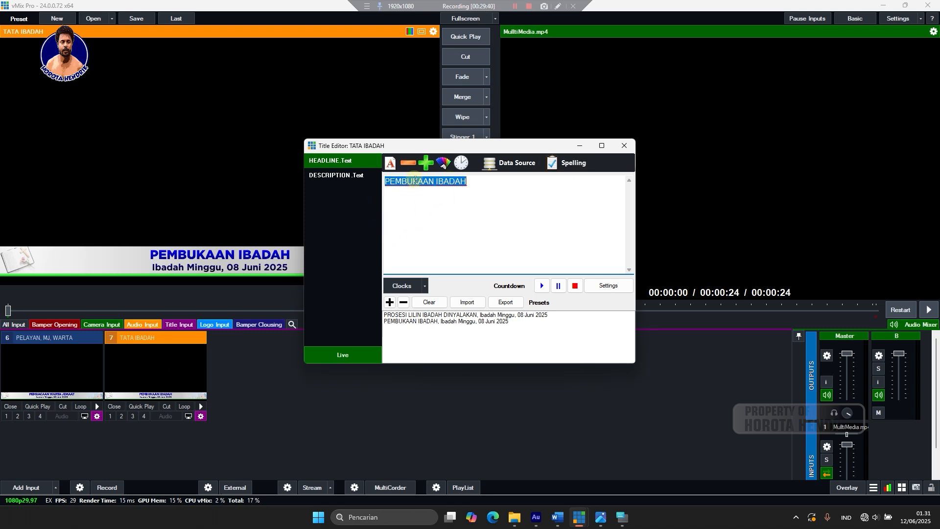
# Try overwriting the PEMBUKAAN IBADAH headline with 'PEB' as a trial edit.
pyautogui.click(346, 161)
pyautogui.moveTo(471, 181); pyautogui.dragTo(374, 191)
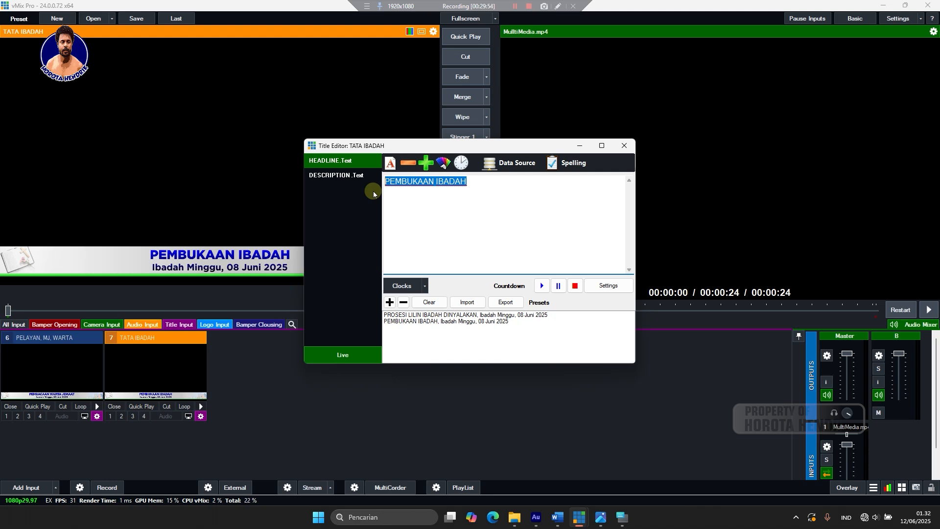
pyautogui.write('PE')
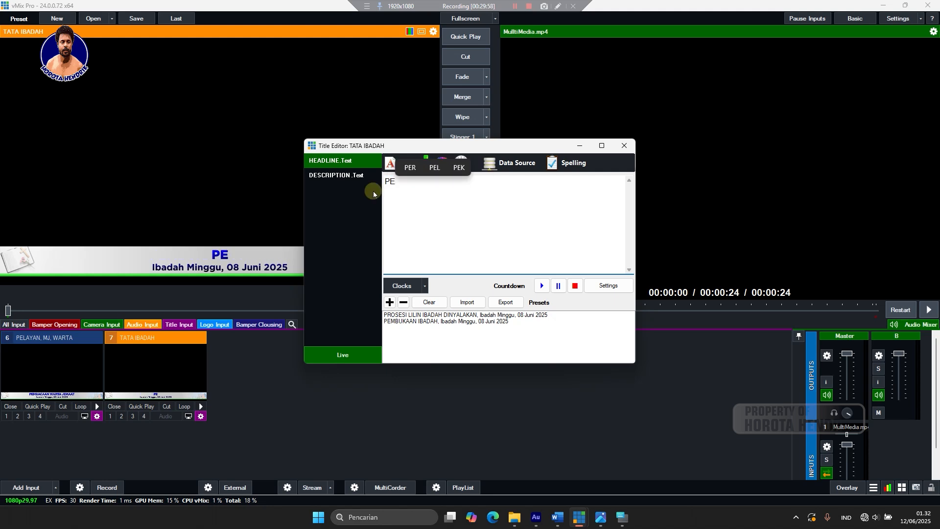
pyautogui.write('B')
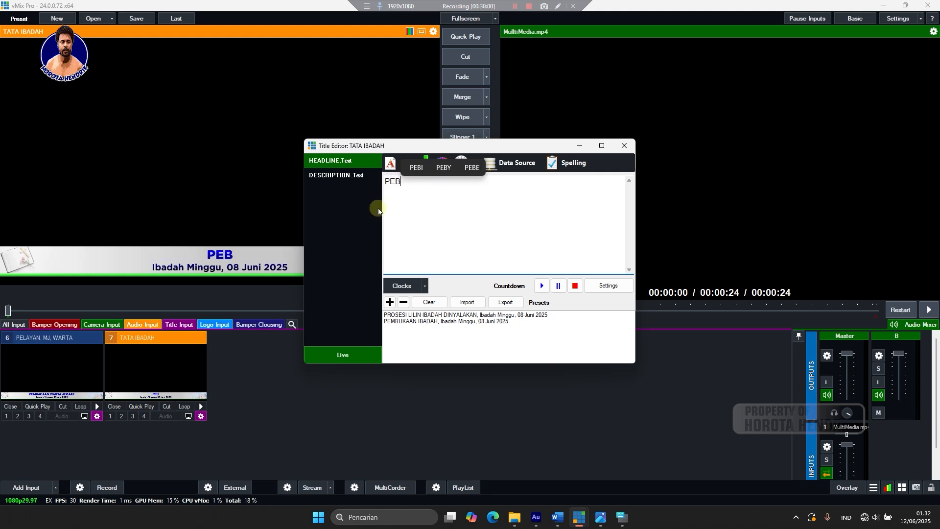
pyautogui.moveTo(408, 186); pyautogui.dragTo(386, 182)
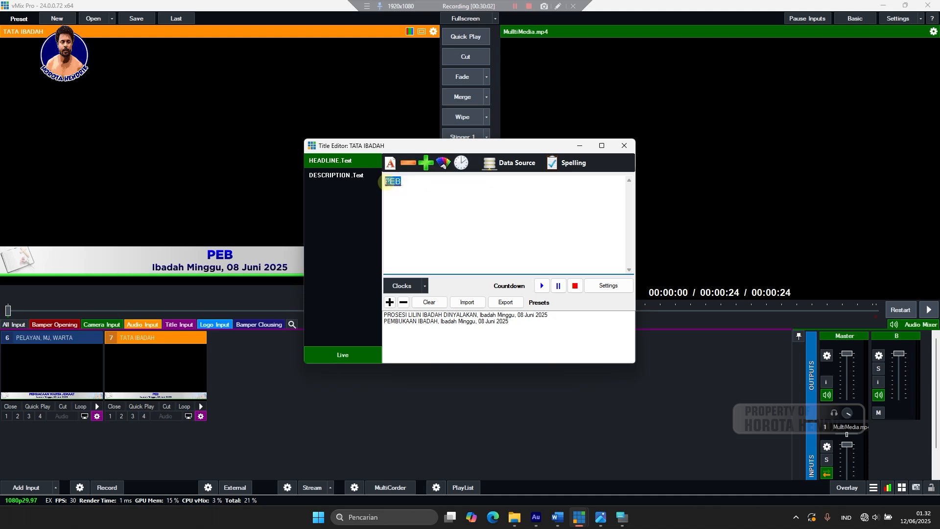
pyautogui.click(523, 521)
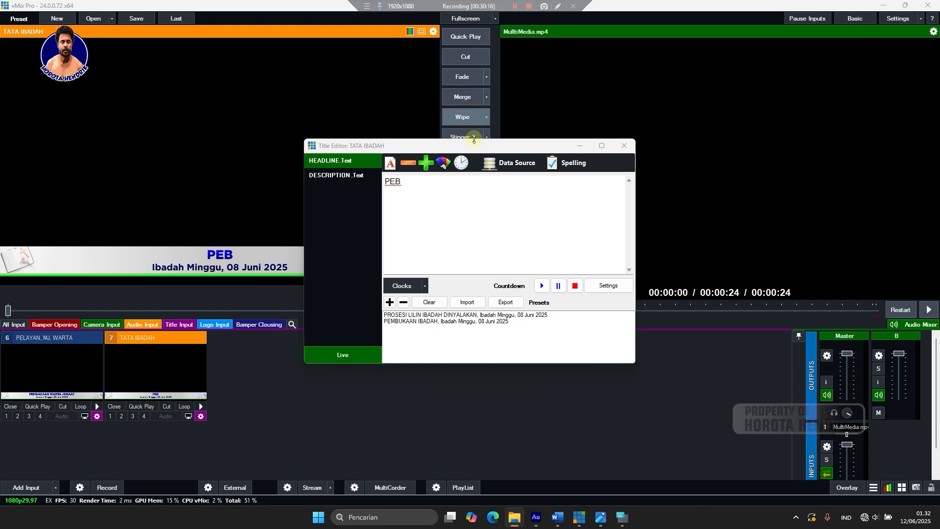
pyautogui.click(426, 189)
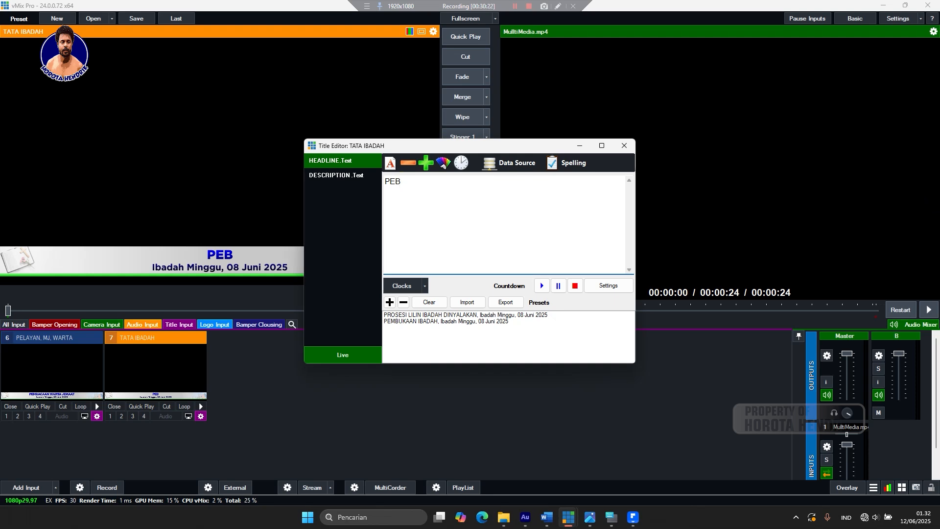
# Reload the PEMBUKAAN IBADAH preset row, undo a trial edit, and close the Title Editor.
pyautogui.click(429, 321)
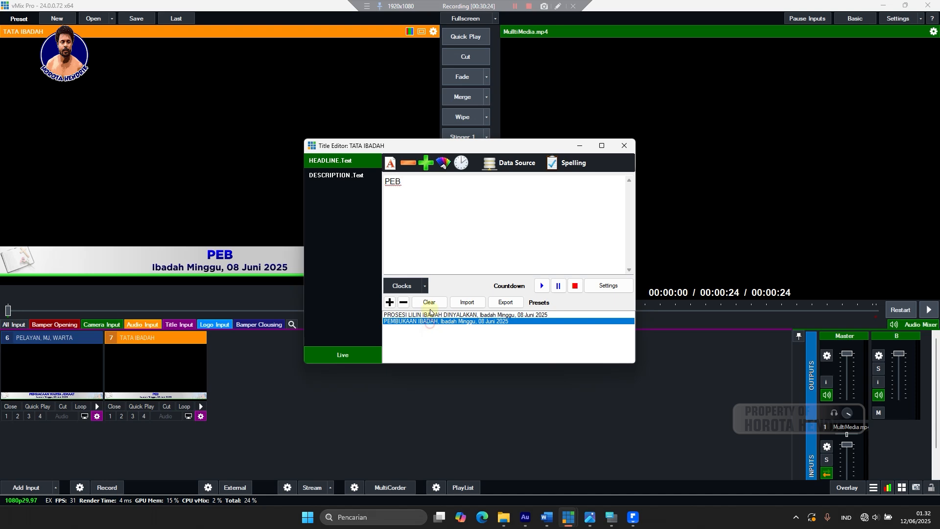
pyautogui.moveTo(434, 181); pyautogui.dragTo(392, 181)
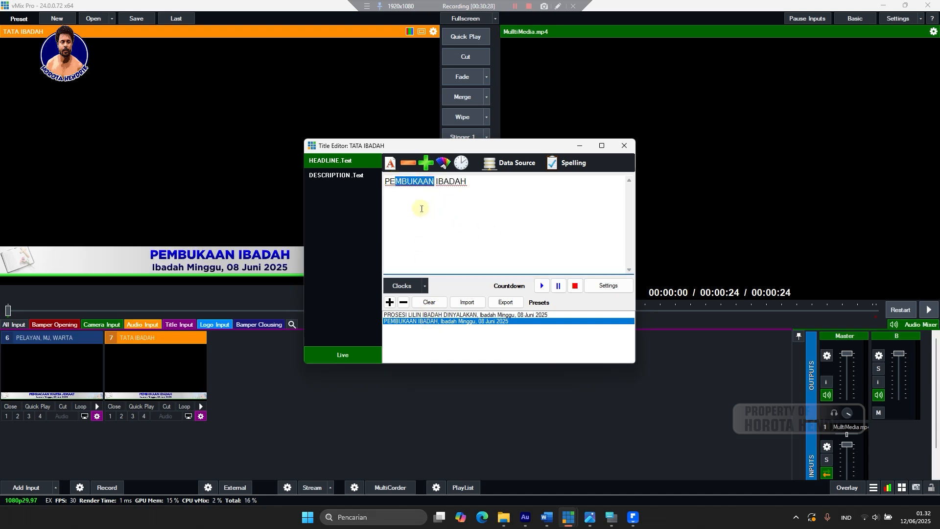
pyautogui.write('NGG')
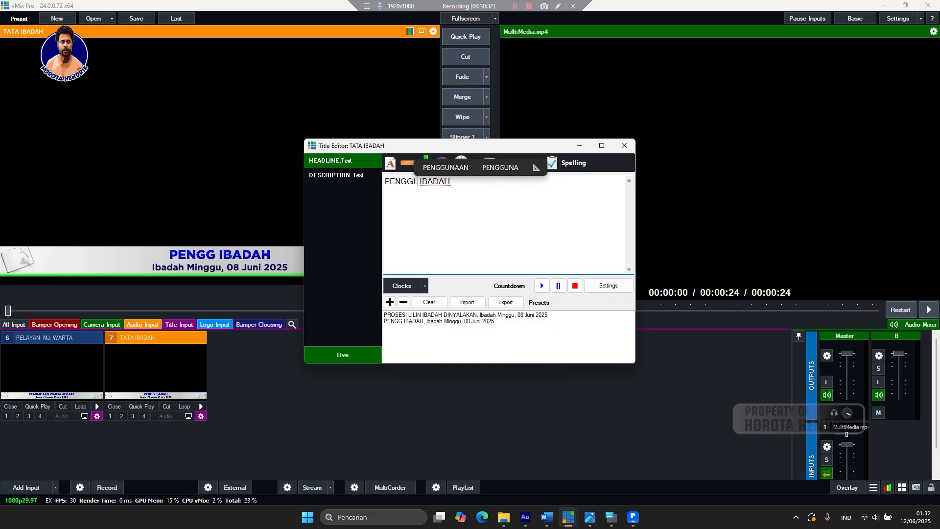
pyautogui.write('L')
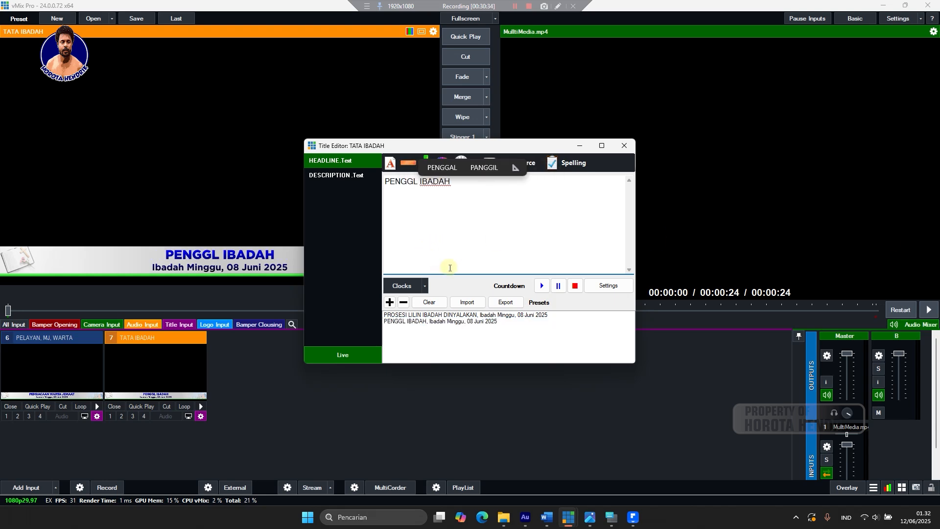
pyautogui.hotkey('ctrl', 'z')
pyautogui.click(505, 217)
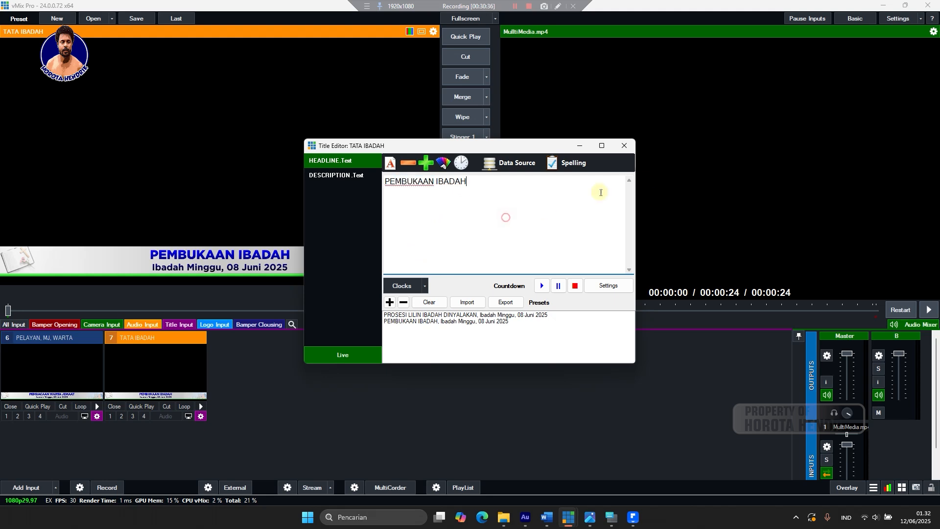
pyautogui.click(624, 145)
pyautogui.rightClick(157, 378)
pyautogui.click(423, 261)
pyautogui.click(166, 367)
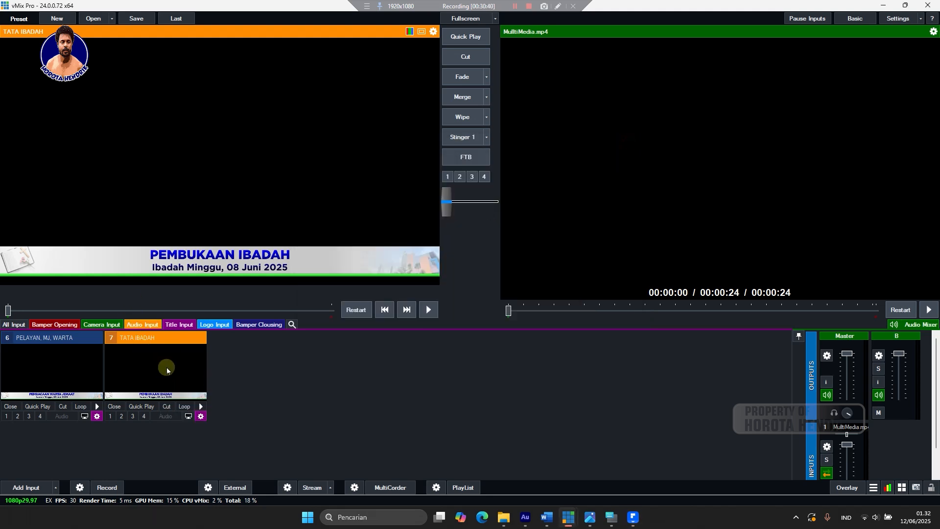
# Reopen the Title Editor for the TATA IBADAH title (input 7).
pyautogui.rightClick(150, 372)
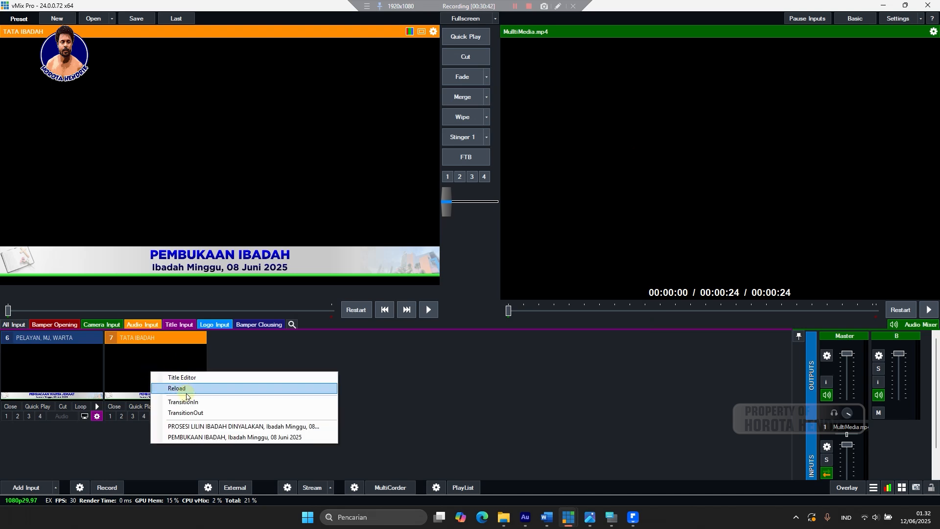
pyautogui.click(345, 365)
pyautogui.rightClick(148, 363)
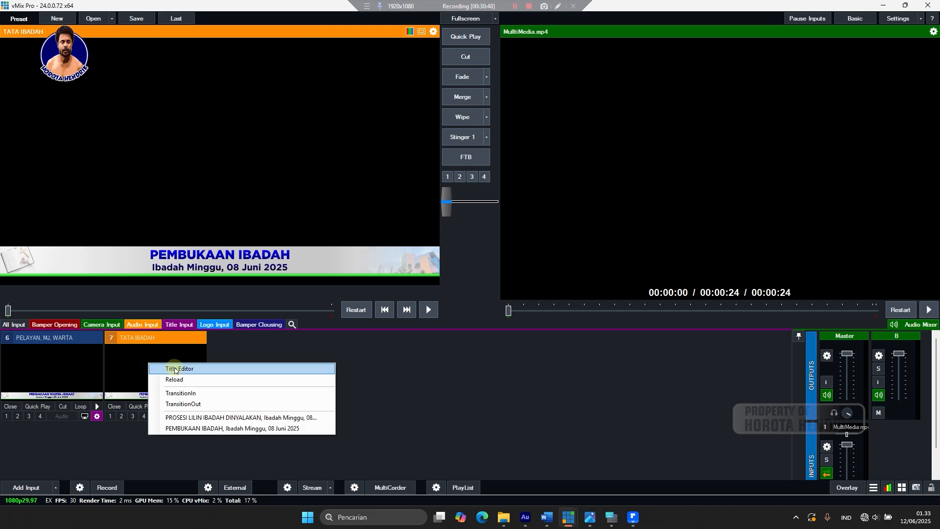
pyautogui.click(174, 369)
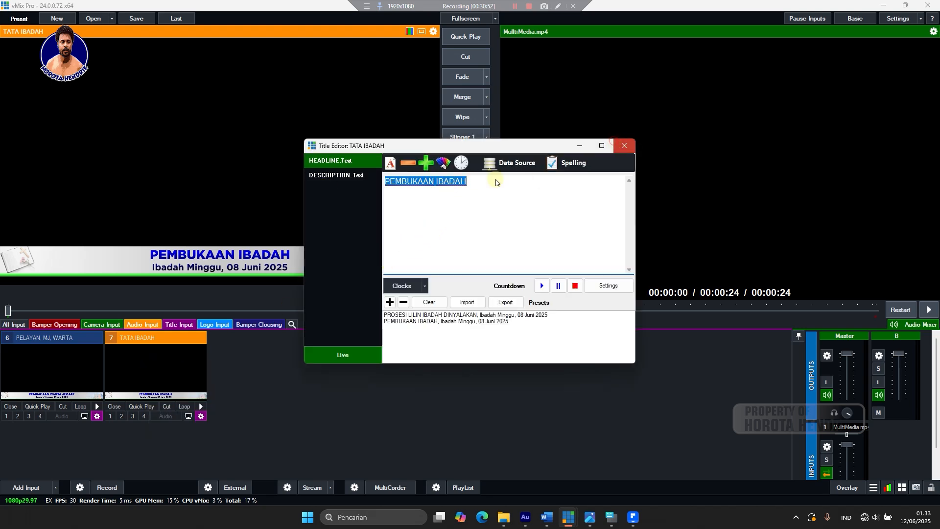
pyautogui.rightClick(125, 361)
pyautogui.click(166, 370)
# Load the PEMBUKAAN IBADAH preset, change the headline to 'PENGGILAN BERIBADAH', and save it as a preset.
pyautogui.click(427, 322)
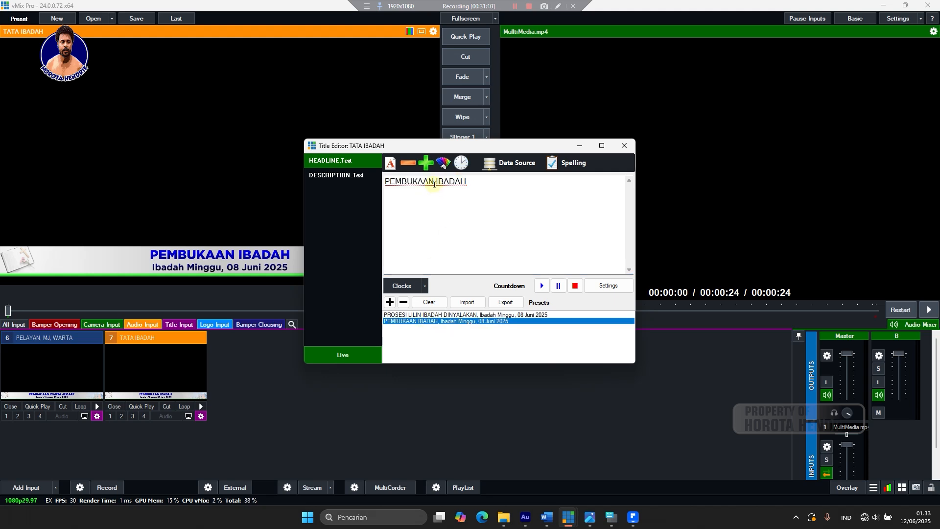
pyautogui.moveTo(434, 184); pyautogui.dragTo(398, 191)
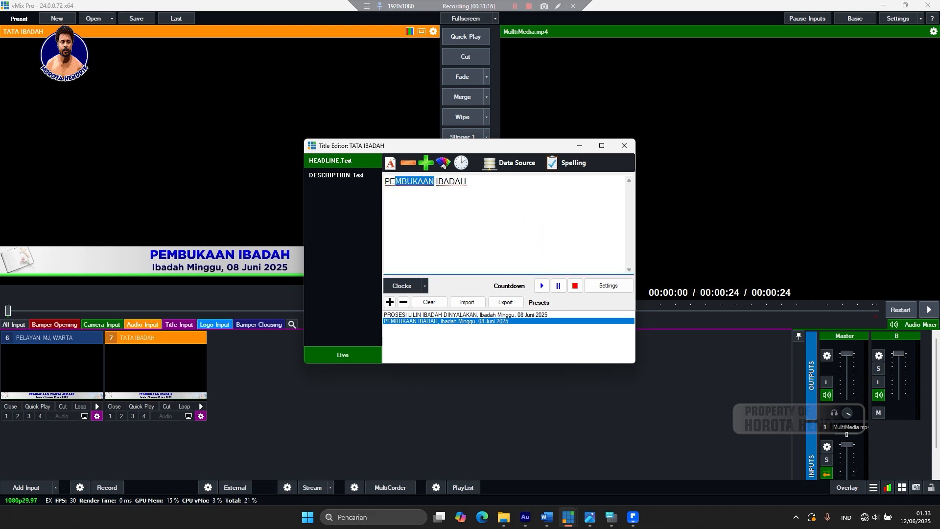
pyautogui.write('NGG')
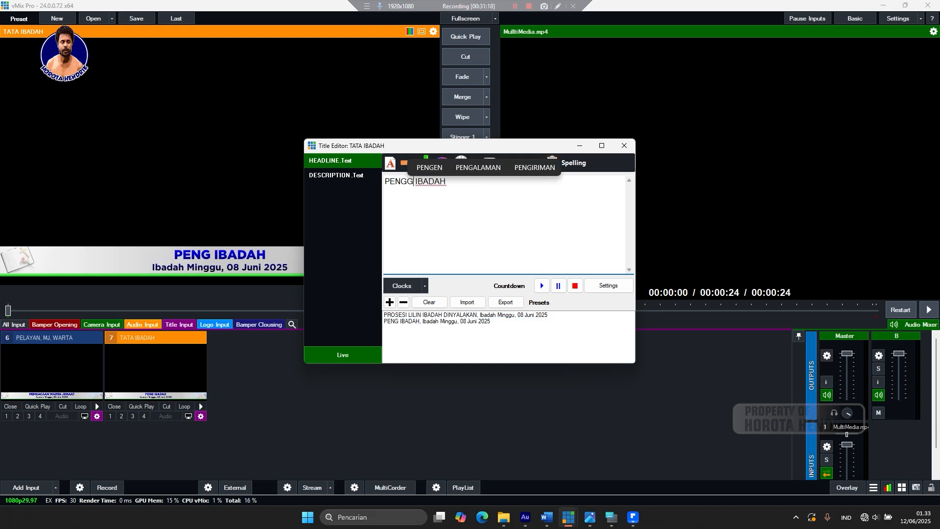
pyautogui.write('A')
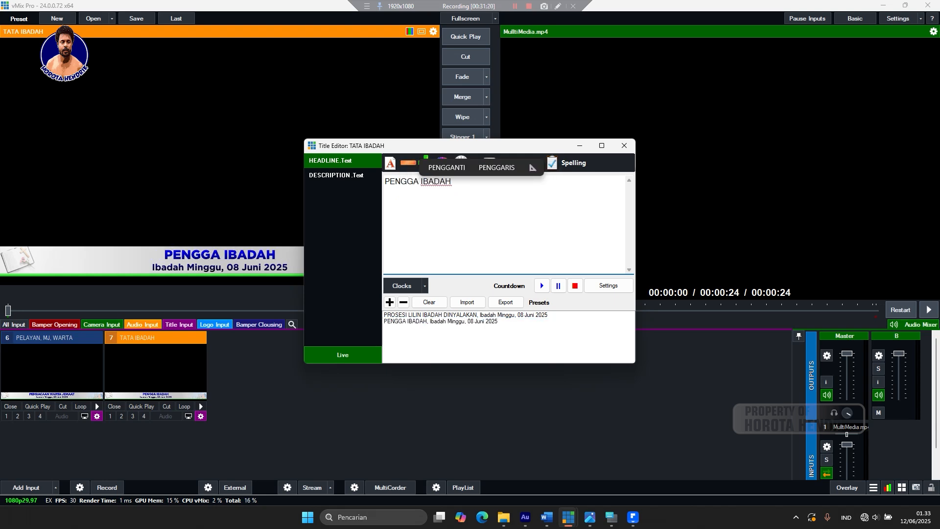
pyautogui.write('LA')
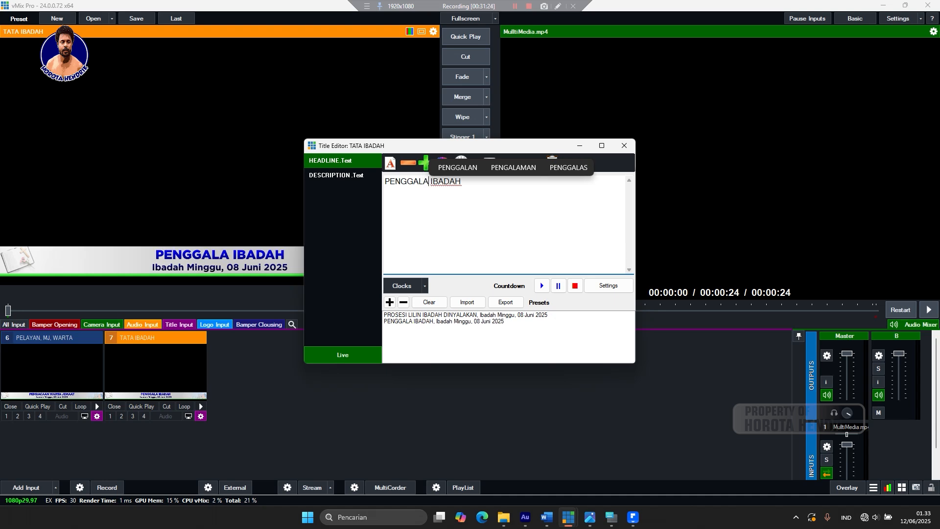
pyautogui.write('N')
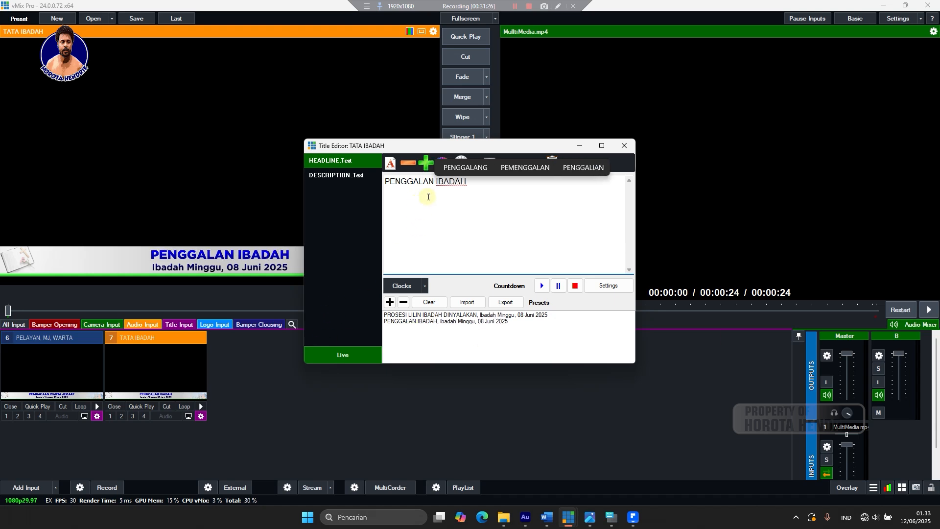
pyautogui.click(444, 184)
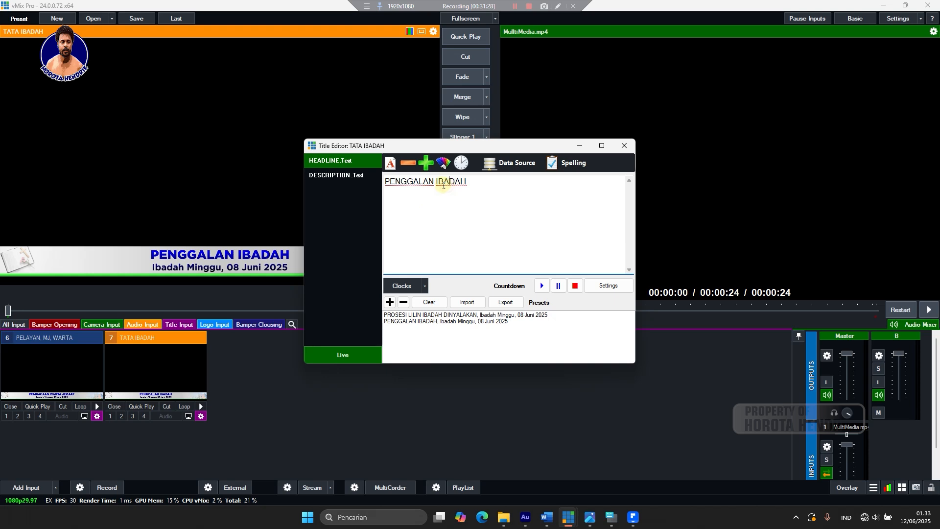
pyautogui.click(436, 181)
pyautogui.write('BER')
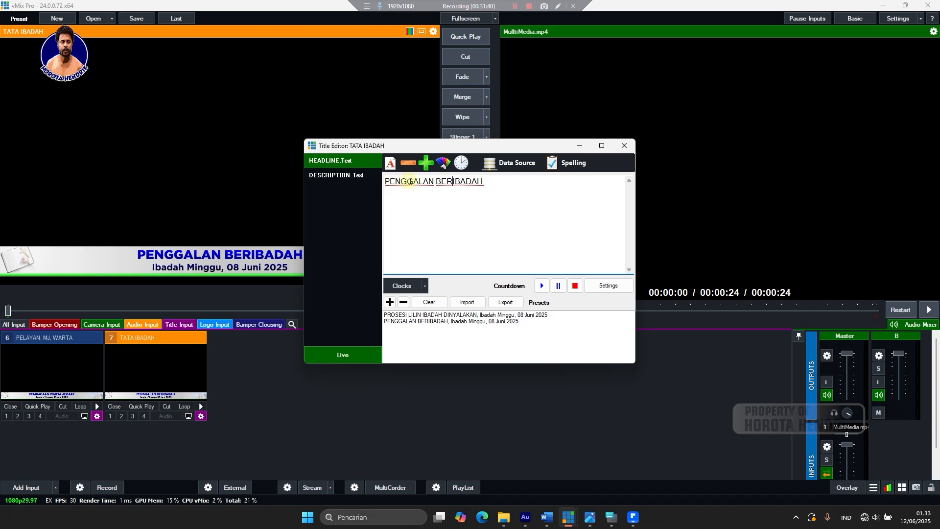
pyautogui.moveTo(413, 182); pyautogui.dragTo(420, 182)
pyautogui.write('I')
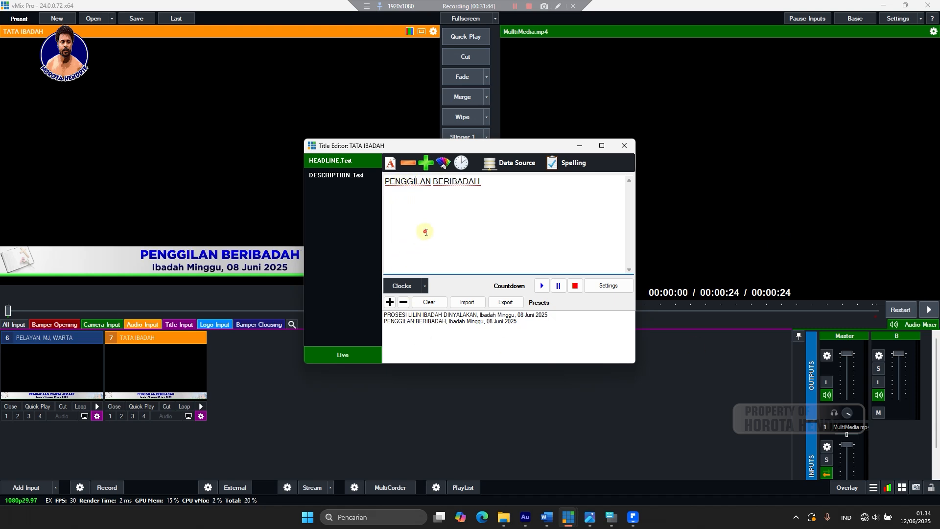
pyautogui.click(390, 302)
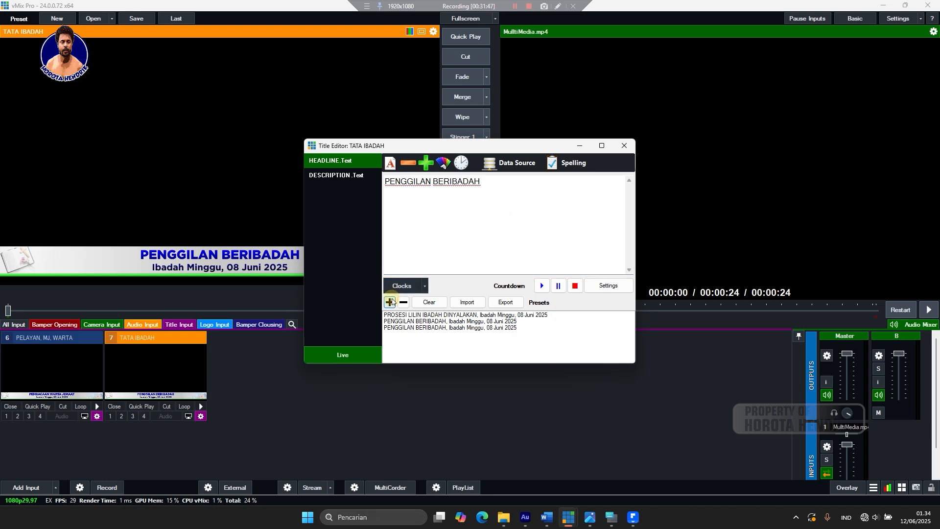
# Change the PENGGILAN BERIBADAH headline to 'PEMBUKAAN & SALAM' and save it as a new preset row.
pyautogui.click(407, 327)
pyautogui.moveTo(524, 188); pyautogui.dragTo(357, 219)
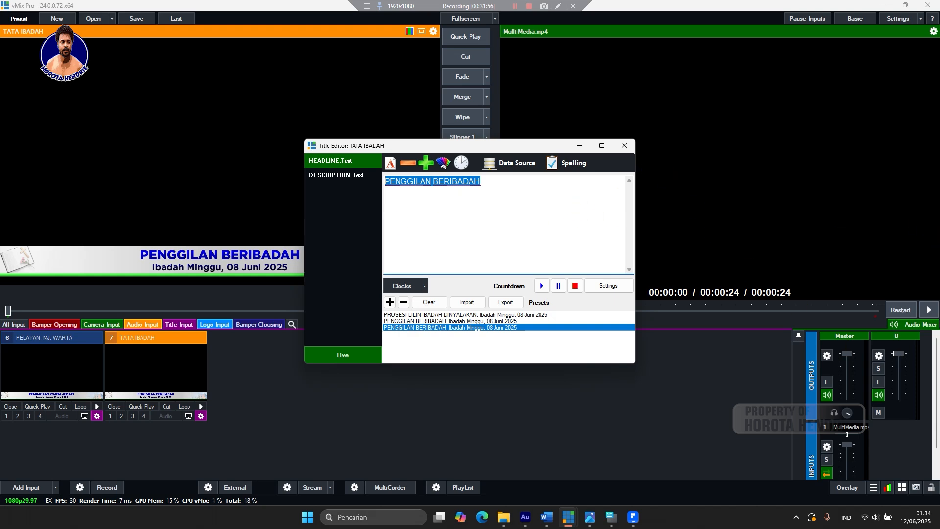
pyautogui.write('P')
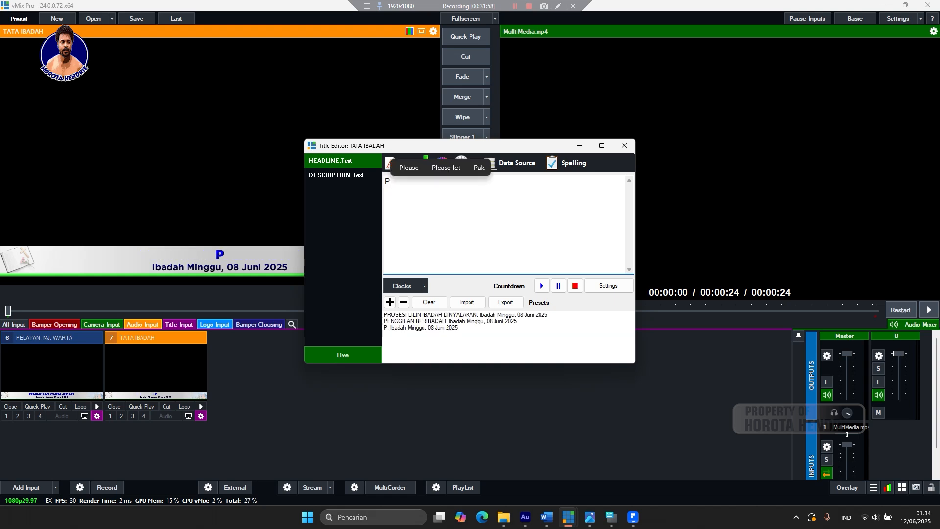
pyautogui.write('EMBU')
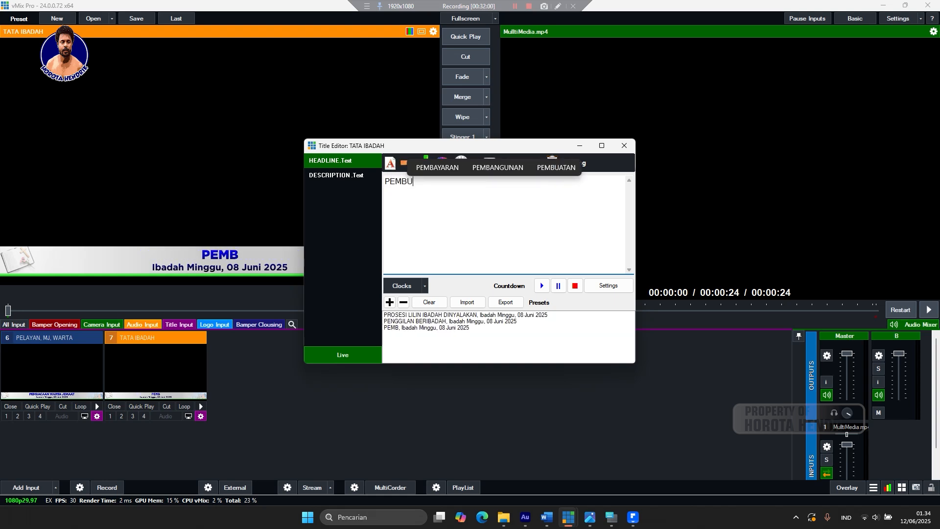
pyautogui.write('KAA')
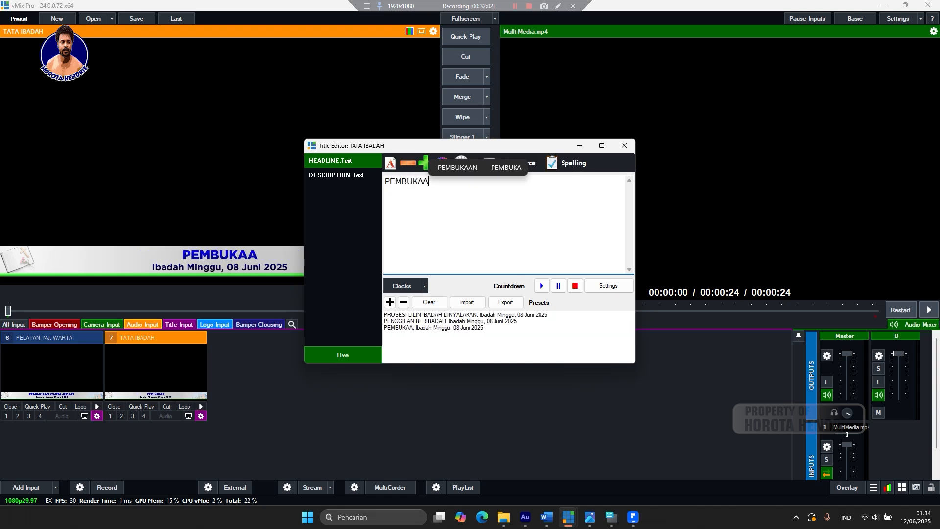
pyautogui.write('N ')
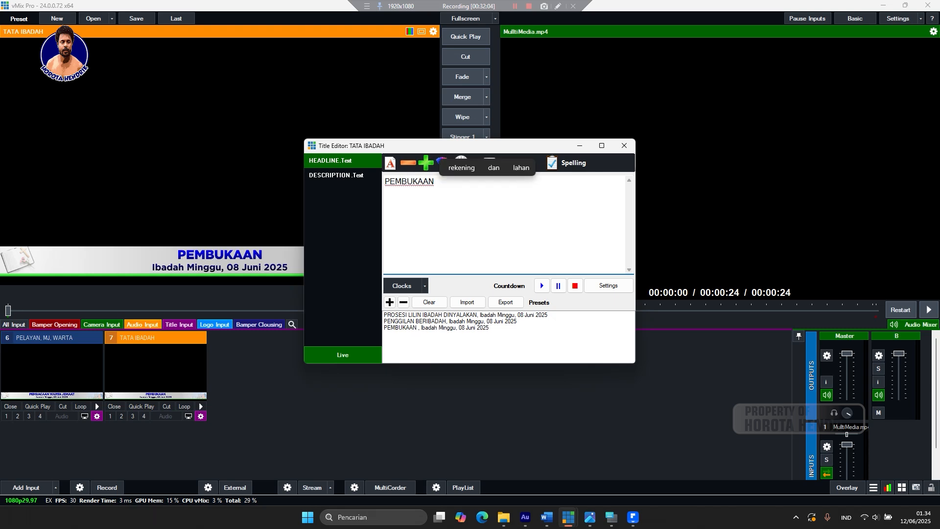
pyautogui.write('7')
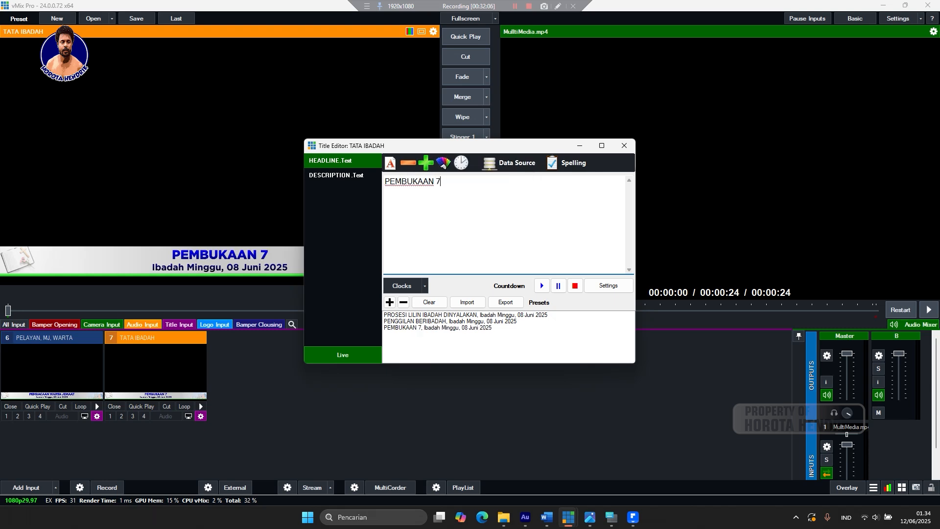
pyautogui.press('BackSpace')
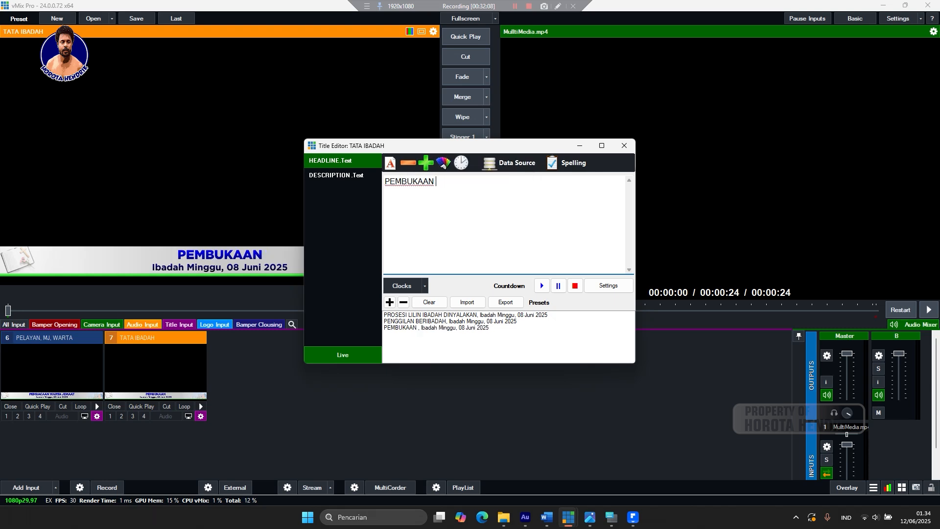
pyautogui.write('&')
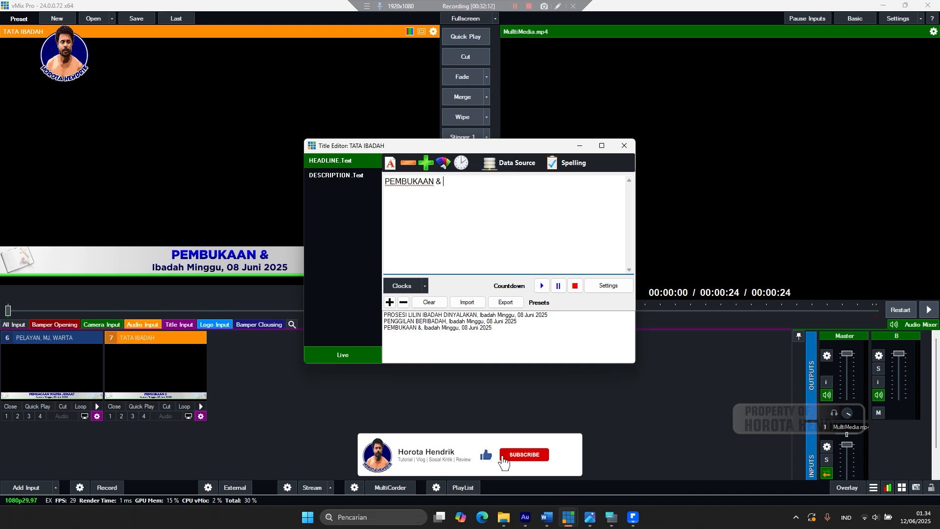
pyautogui.write(' S')
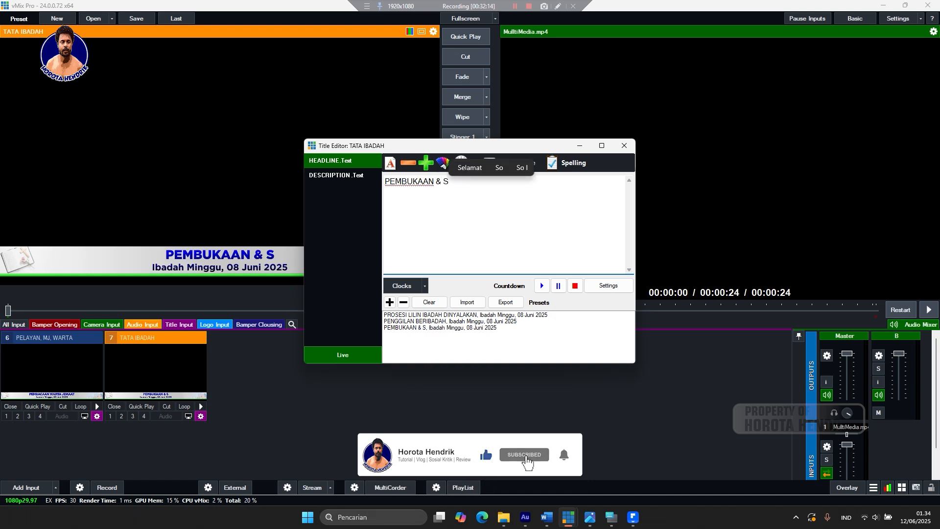
pyautogui.write('ALAM')
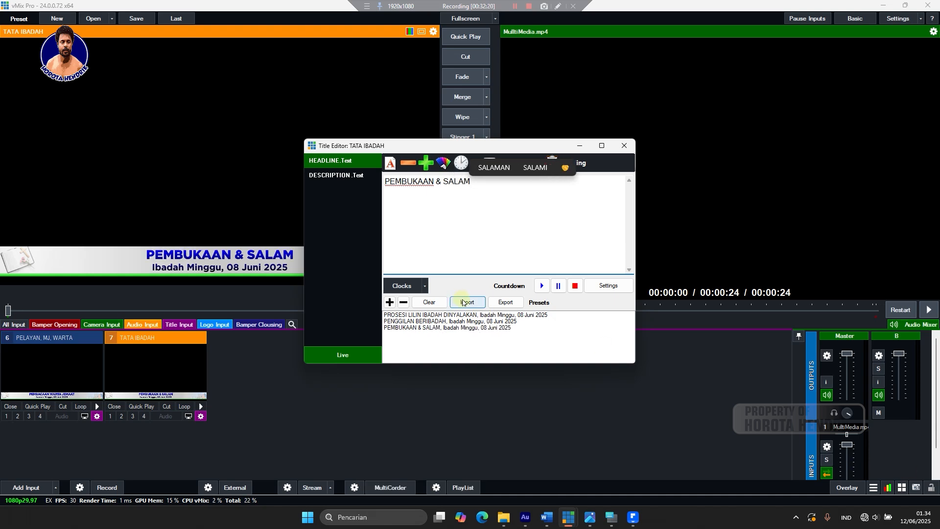
pyautogui.click(390, 302)
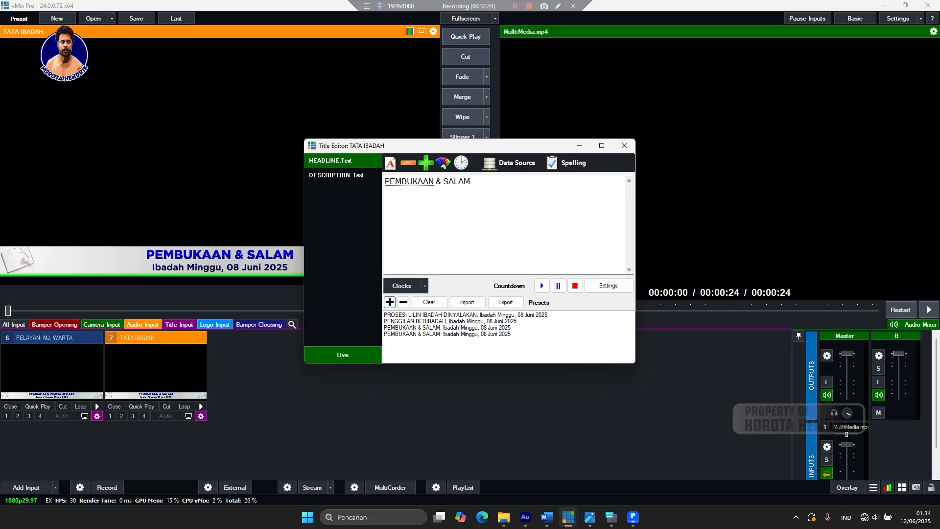
# Add a 'HUKUM TUHAN' headline preset and delete the duplicate PEMBUKAAN & SALAM preset.
pyautogui.tripleClick(499, 185)
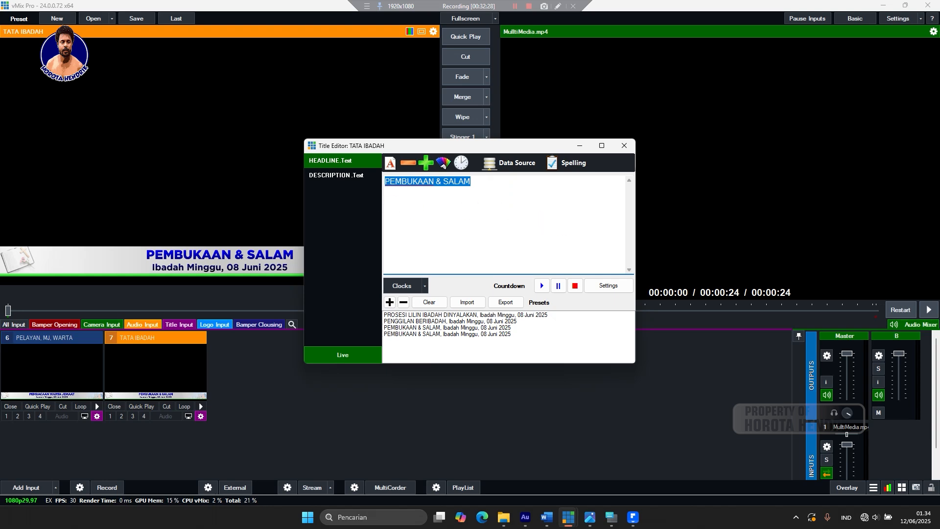
pyautogui.write('HU')
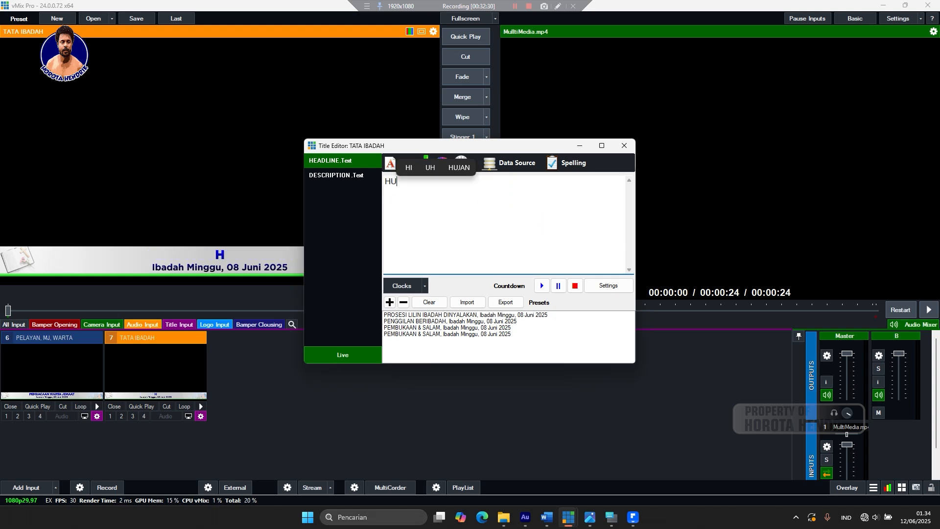
pyautogui.write('KUM ')
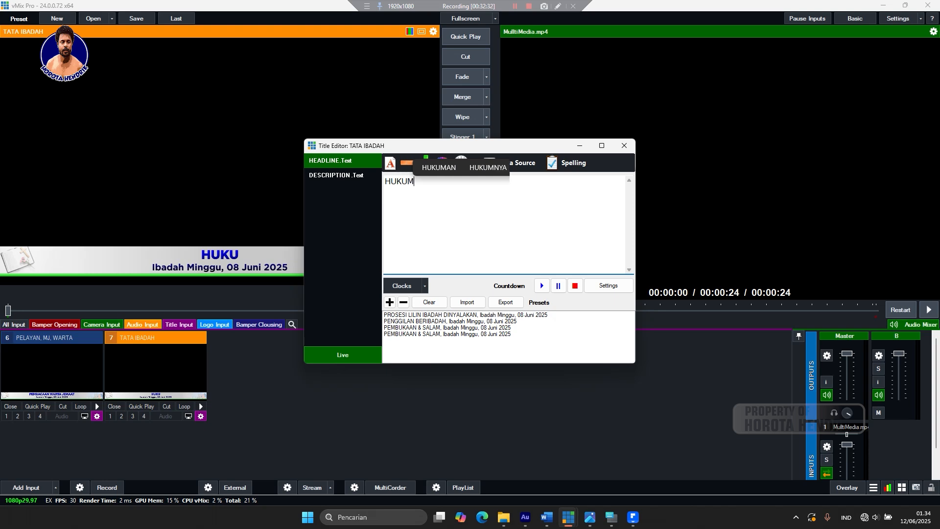
pyautogui.write('TUHAN')
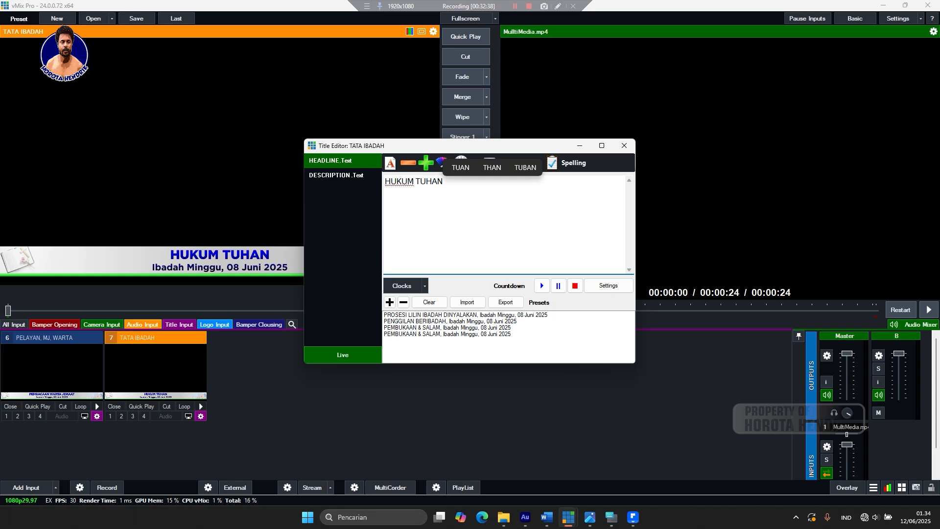
pyautogui.click(390, 303)
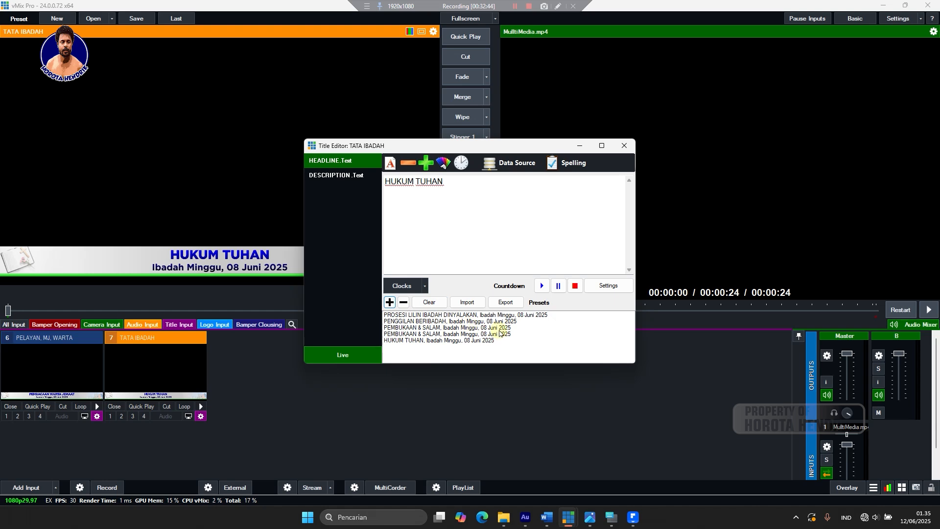
pyautogui.click(413, 334)
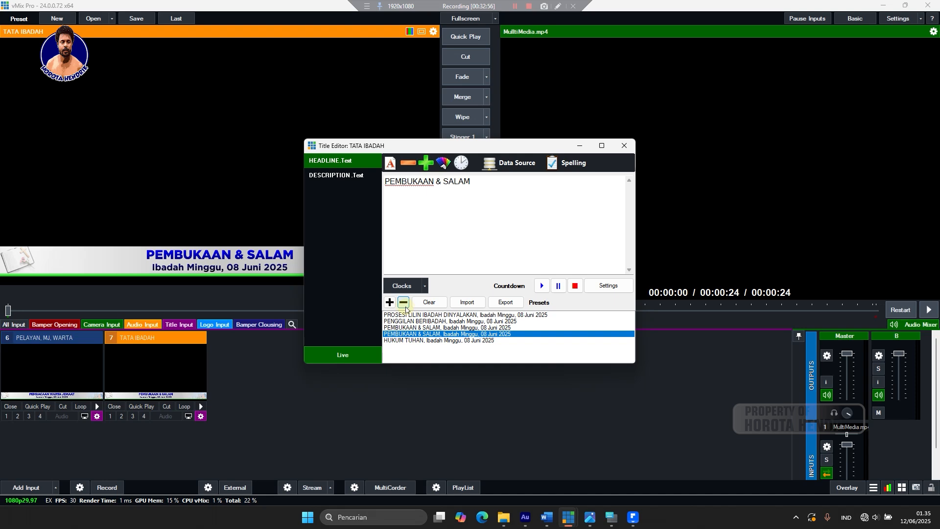
pyautogui.click(404, 302)
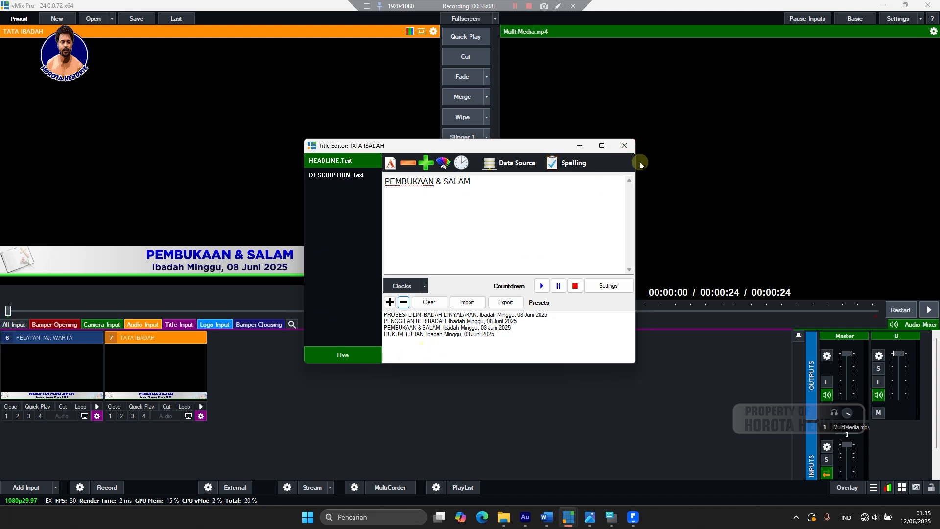
# Close the title editor and create a virtual copy of input 7 (TATA IBADAH) as input 8.
pyautogui.click(622, 146)
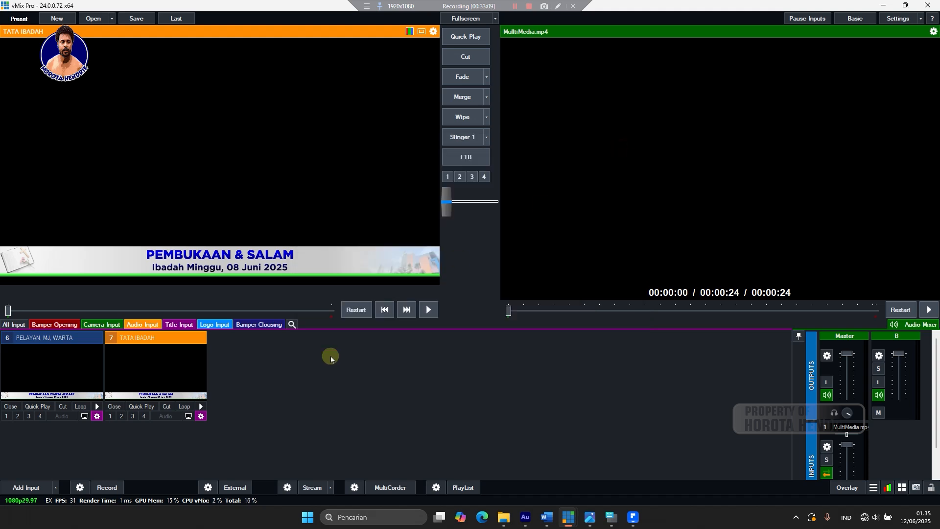
pyautogui.rightClick(204, 419)
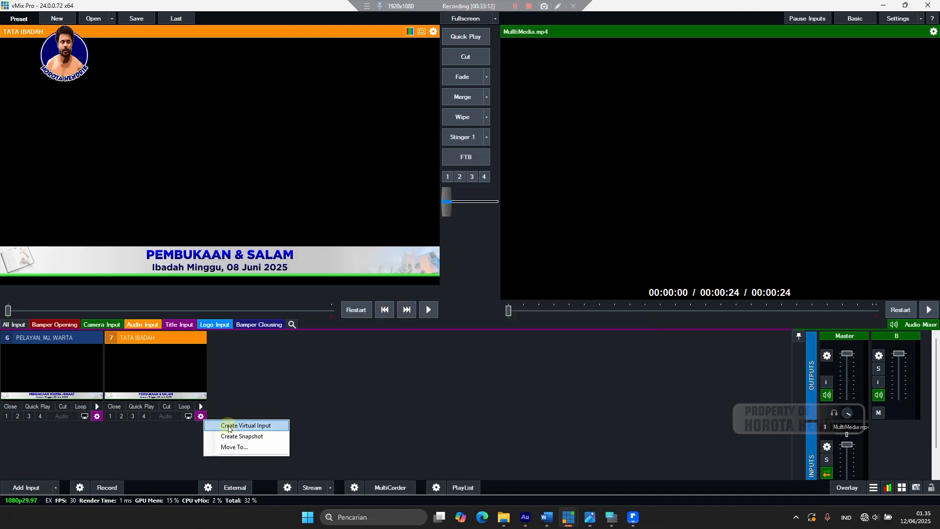
pyautogui.click(232, 381)
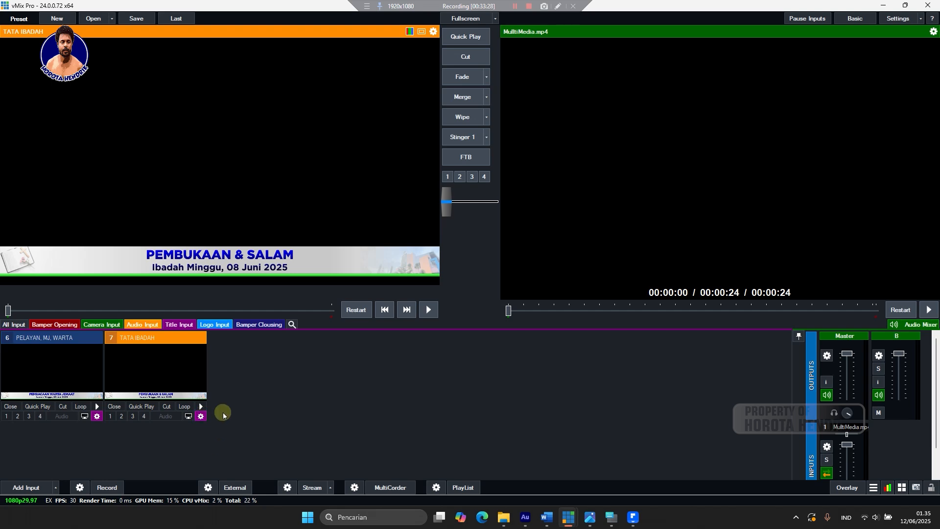
pyautogui.rightClick(199, 415)
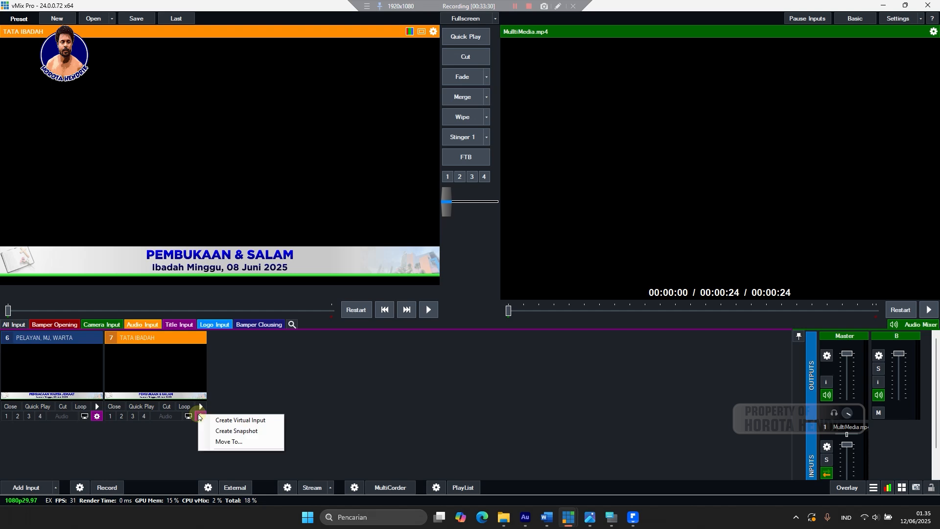
pyautogui.click(240, 404)
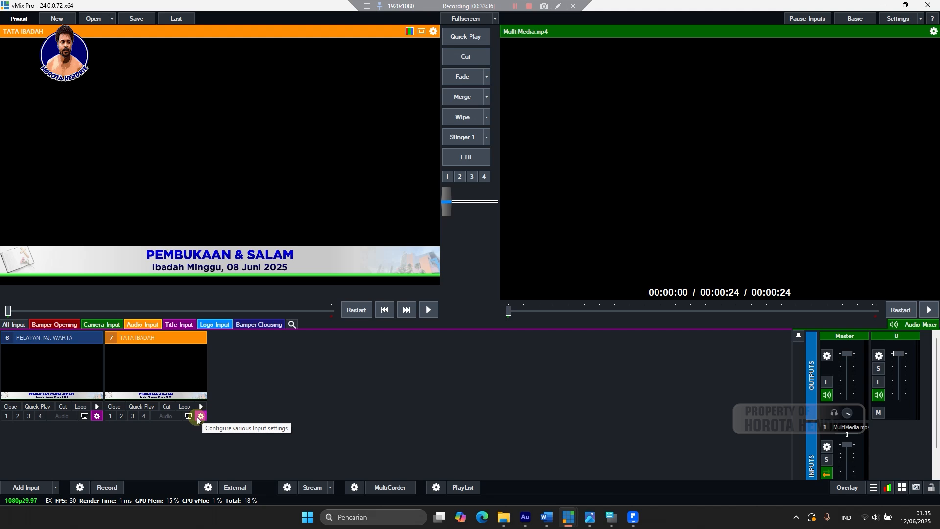
pyautogui.click(197, 417)
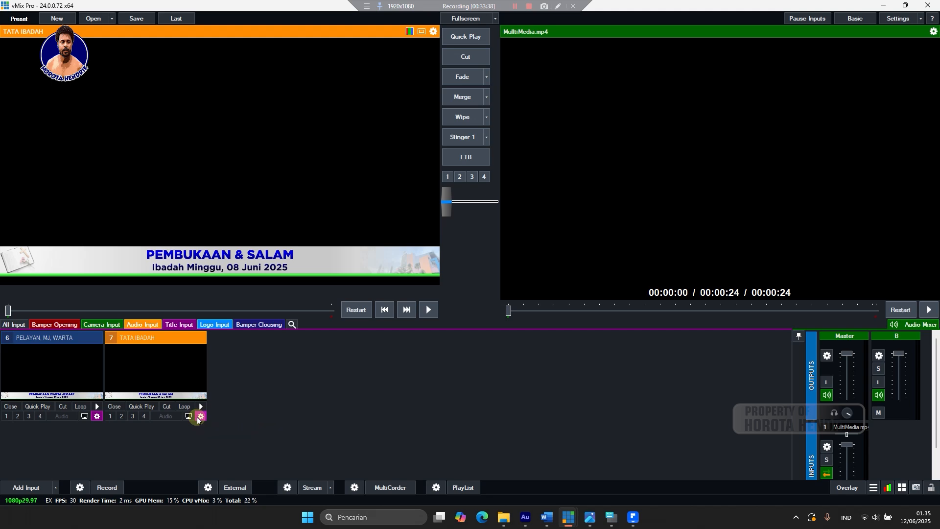
pyautogui.rightClick(199, 417)
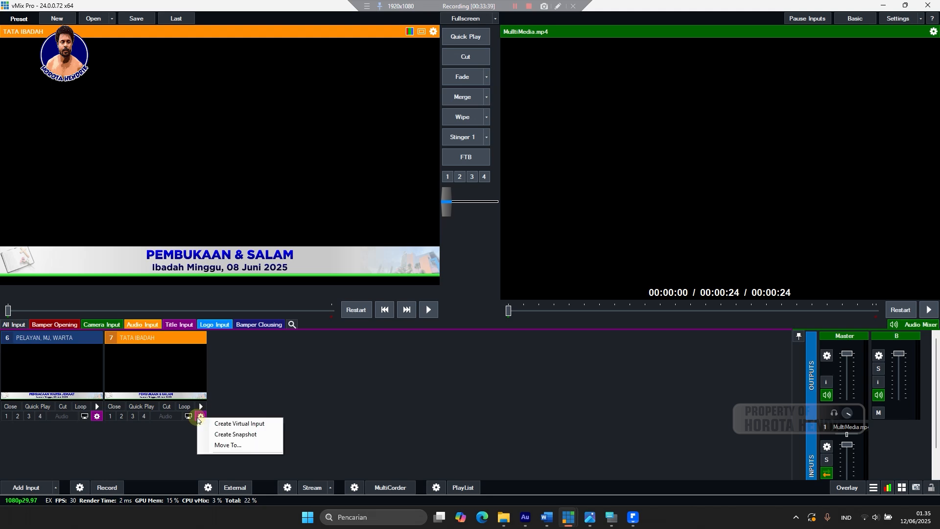
pyautogui.click(230, 423)
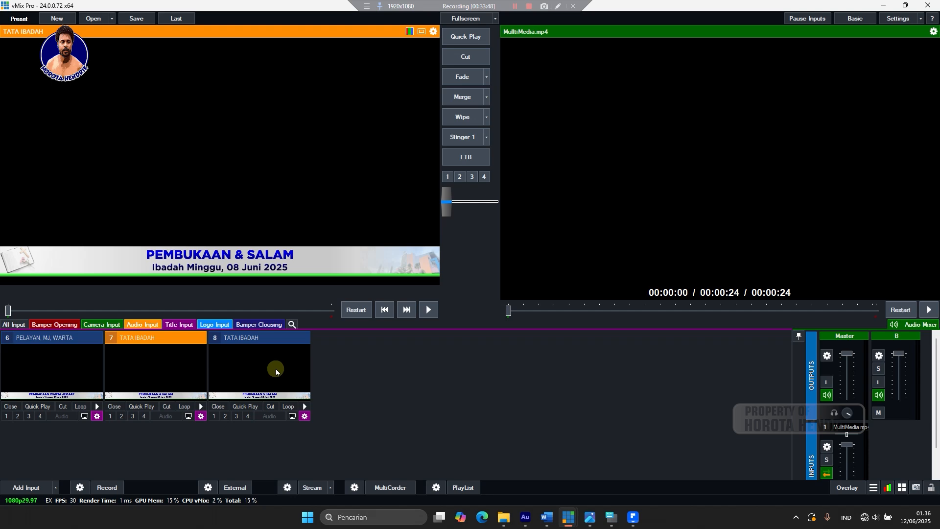
# Open the settings window of the new input 8.
pyautogui.click(305, 416)
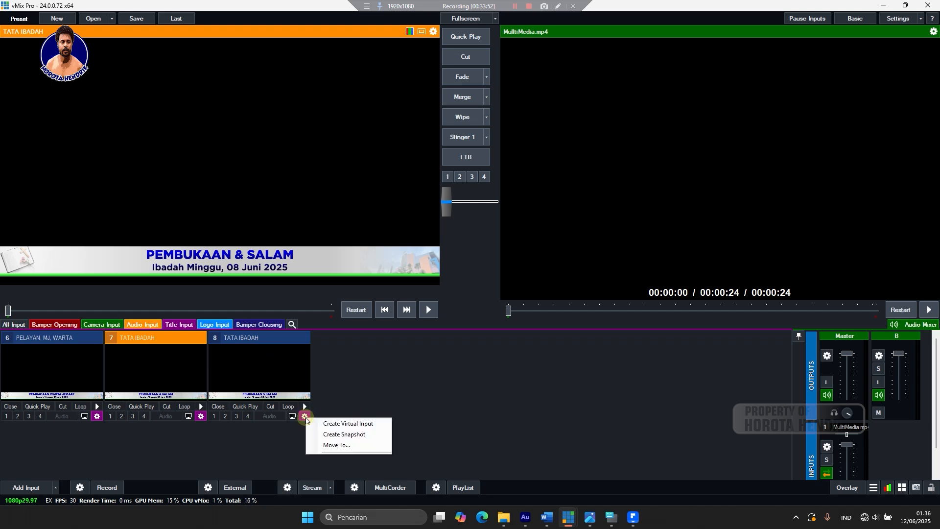
pyautogui.click(372, 382)
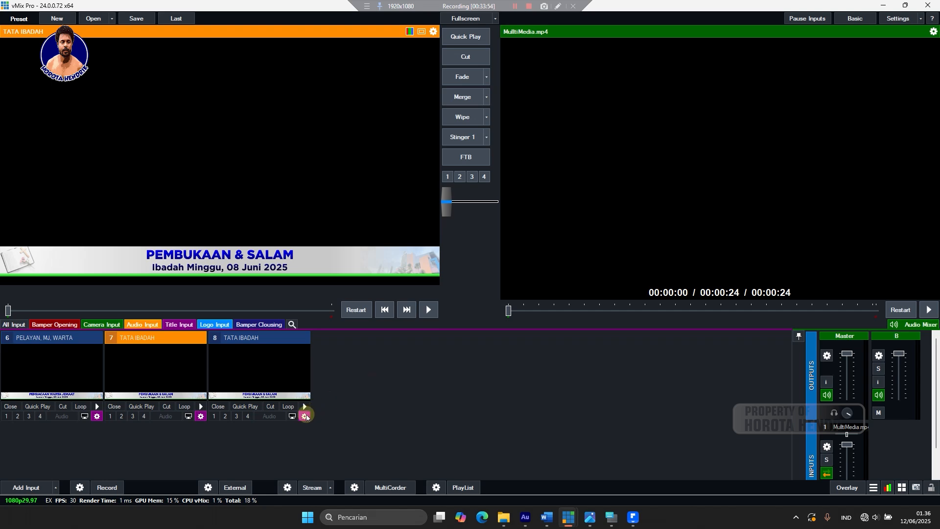
pyautogui.click(306, 416)
pyautogui.click(327, 395)
# Rename input 8 to 'NYANYIAN IBADAH' in its settings.
pyautogui.click(303, 416)
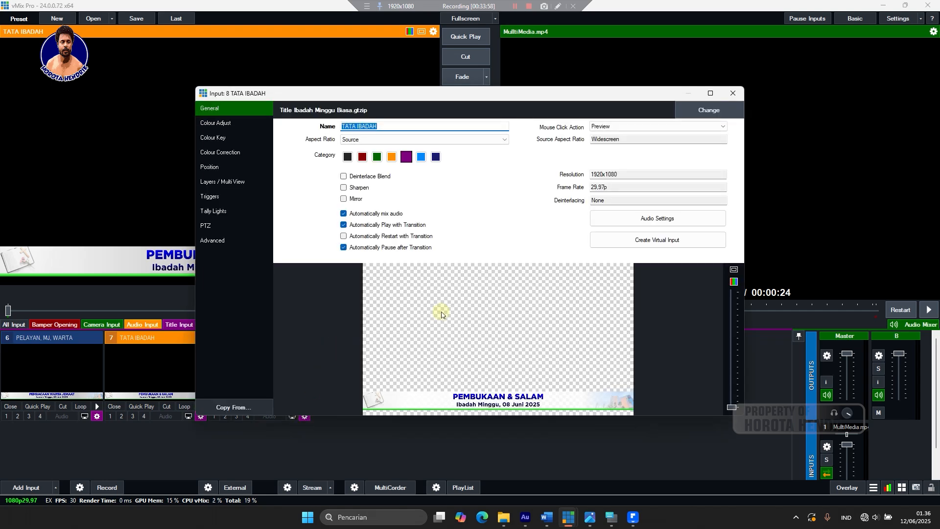
pyautogui.click(733, 93)
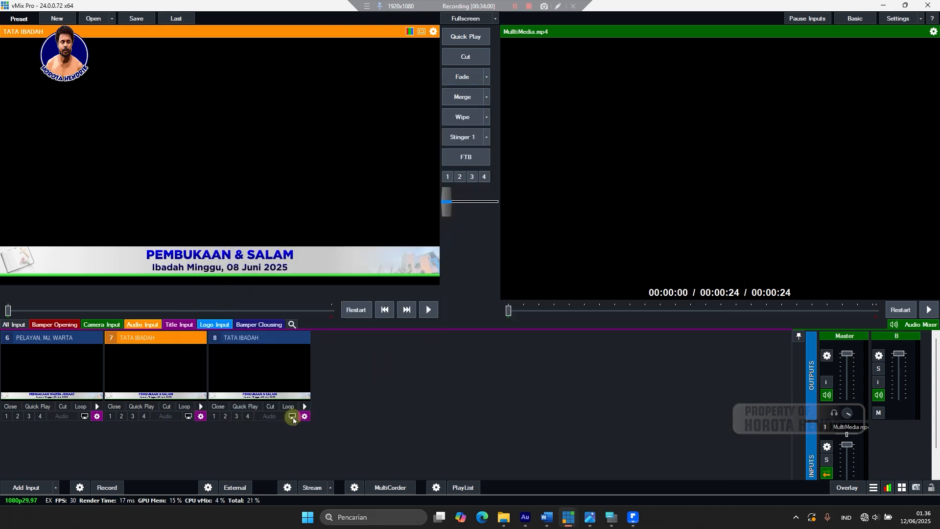
pyautogui.click(304, 416)
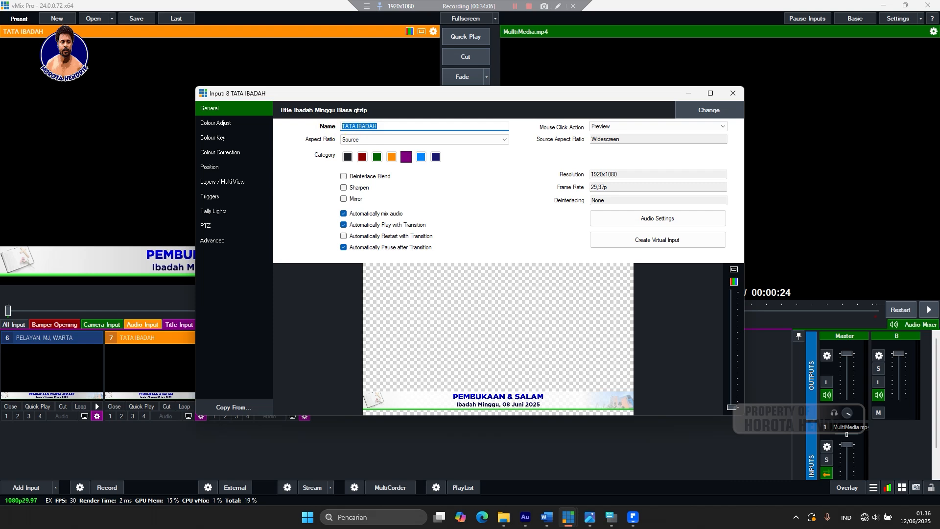
pyautogui.write('NYA')
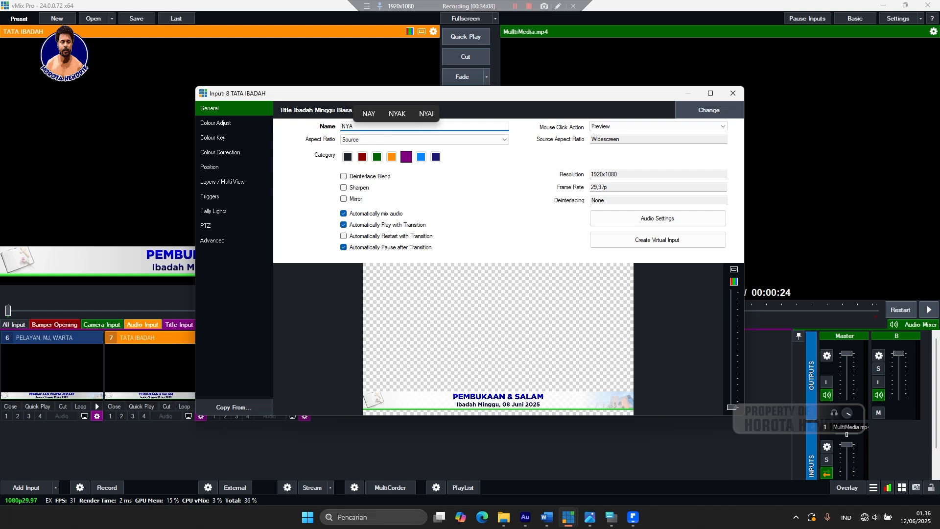
pyautogui.write('NYI')
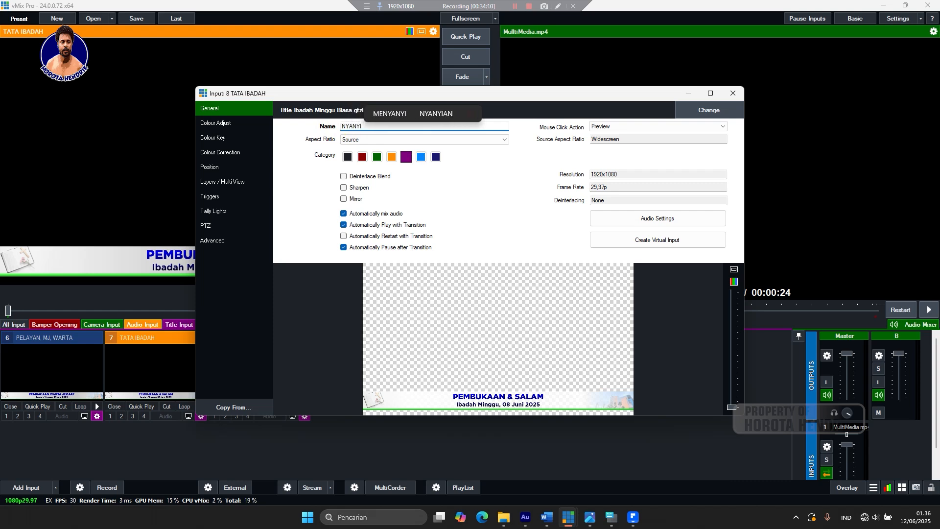
pyautogui.write('AN ')
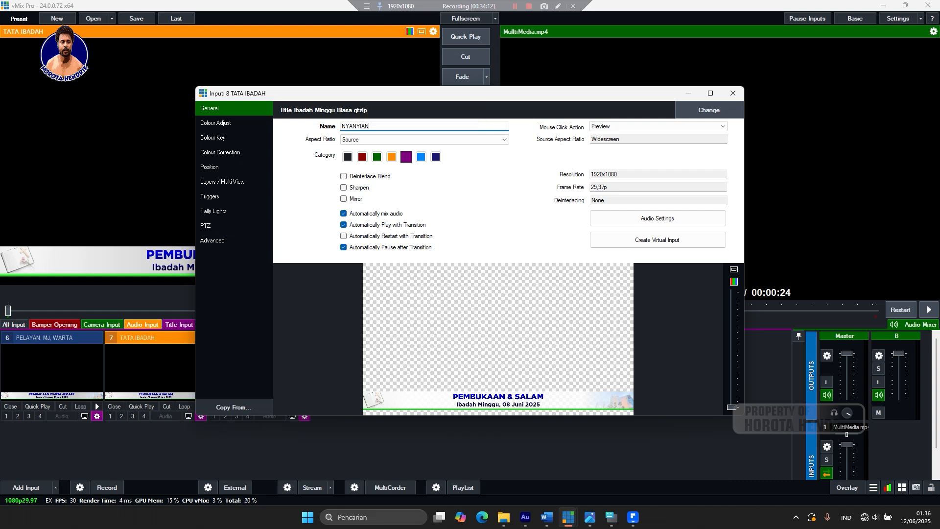
pyautogui.write('IBAD')
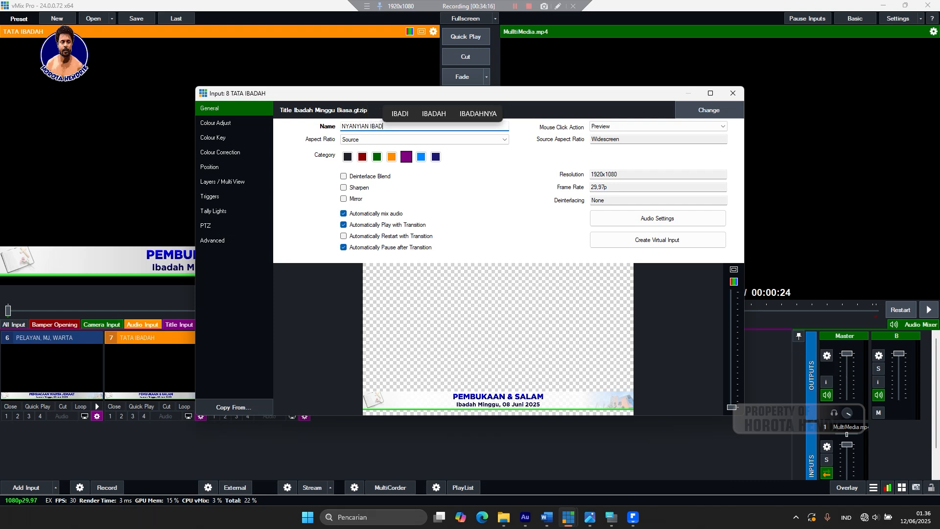
pyautogui.write('AH')
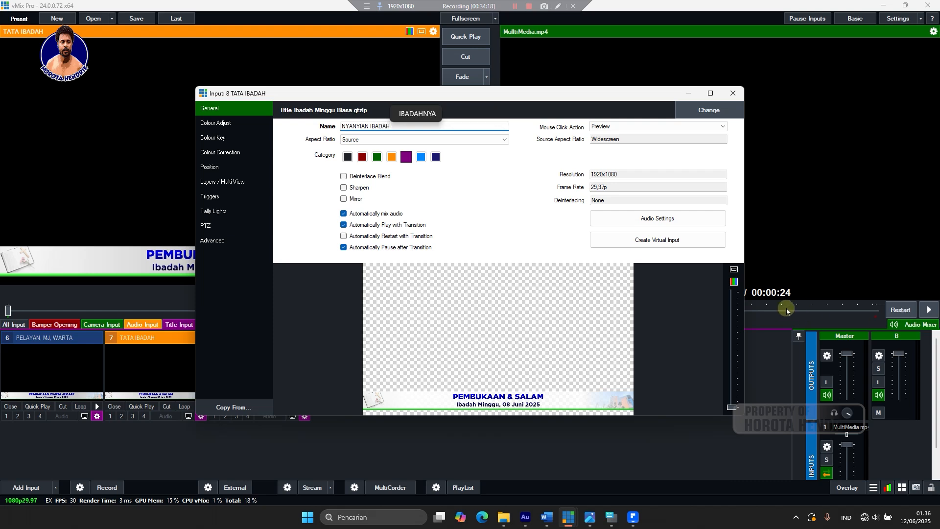
pyautogui.click(733, 102)
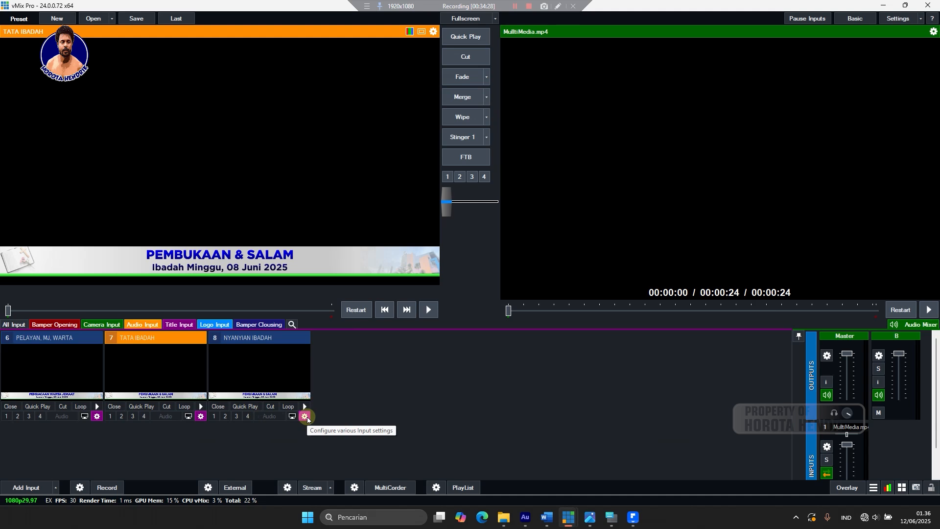
# Load the NYANYIAN IBADAH input into Preview.
pyautogui.rightClick(278, 381)
pyautogui.click(383, 345)
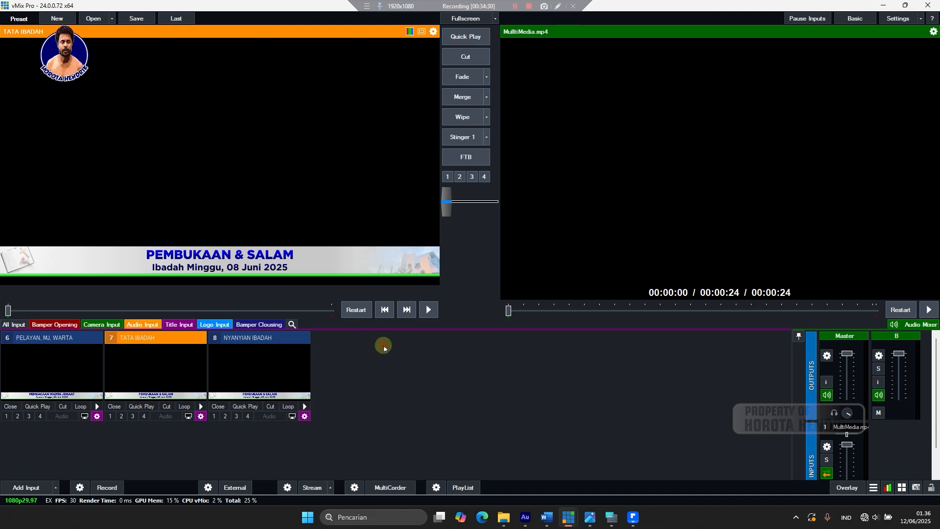
pyautogui.rightClick(255, 368)
pyautogui.click(354, 353)
pyautogui.click(269, 359)
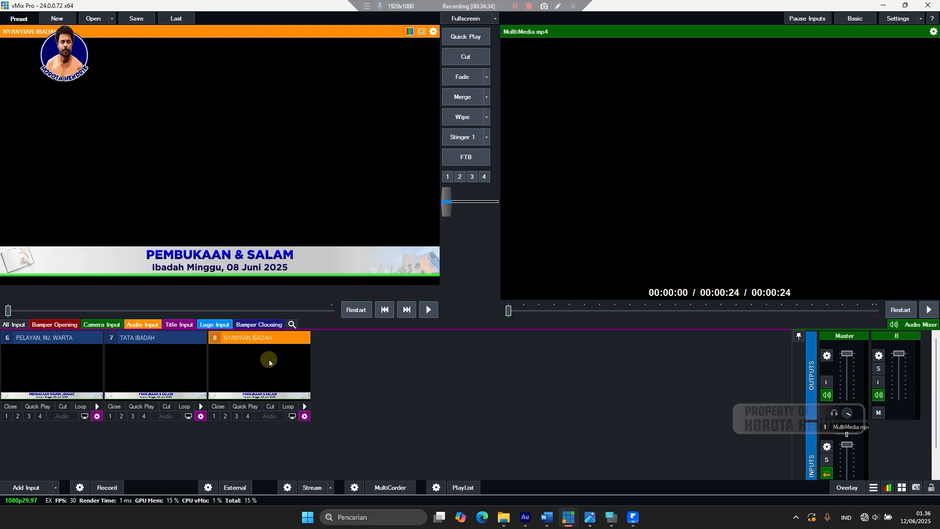
# Open the NYANYIAN IBADAH title editor and empty its preset list.
pyautogui.rightClick(269, 360)
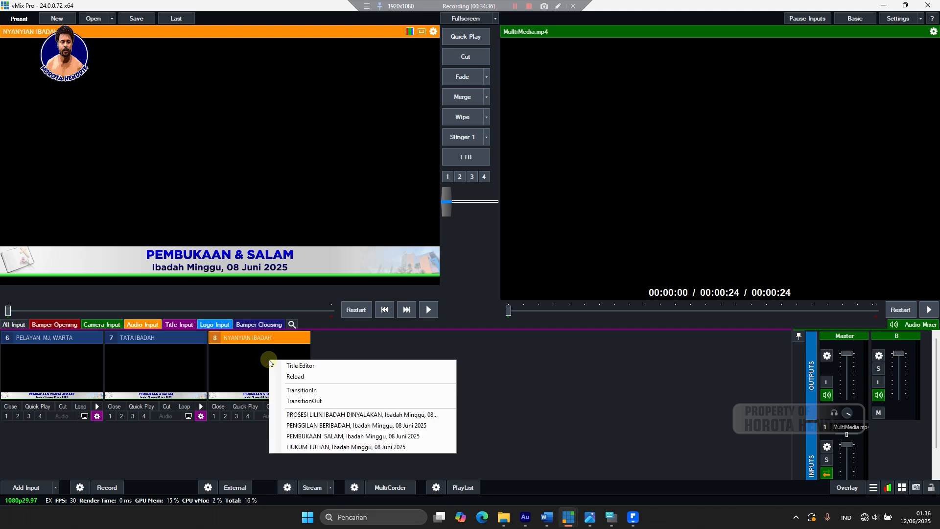
pyautogui.click(331, 368)
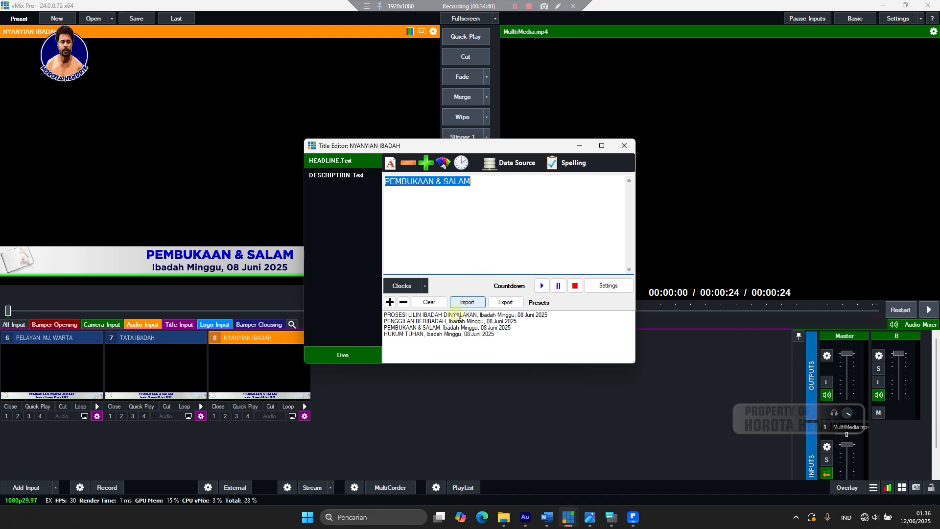
pyautogui.click(429, 302)
pyautogui.click(496, 290)
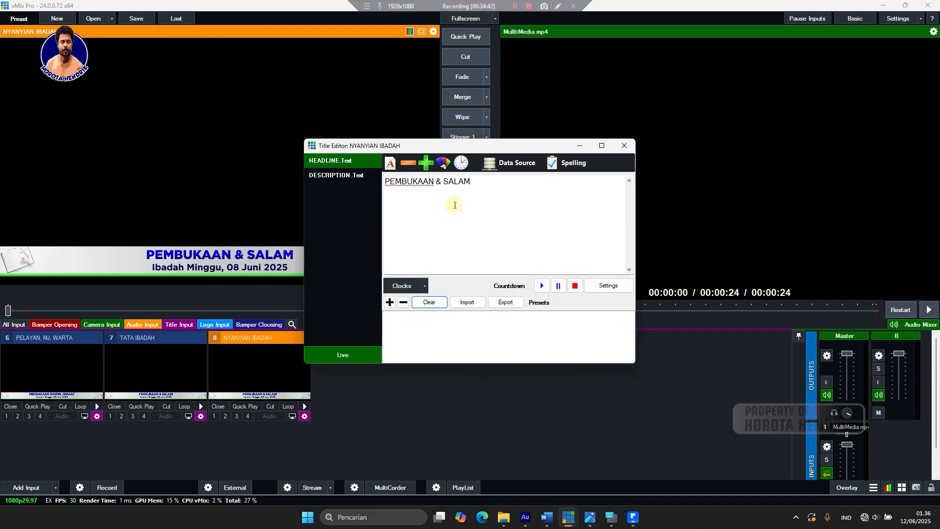
# Change the headline to 'Ny. ROHANI No. 136 : 1 & 2' and save it as a preset.
pyautogui.moveTo(492, 182); pyautogui.dragTo(372, 188)
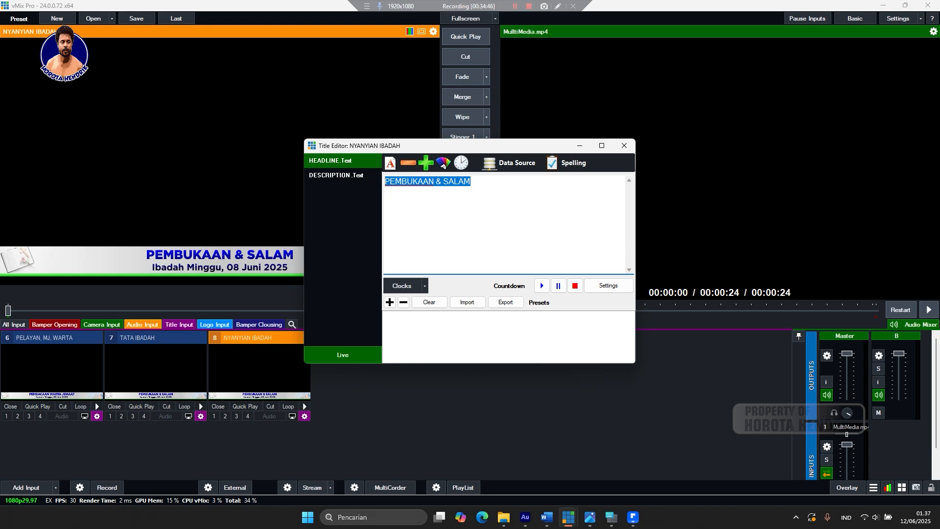
pyautogui.write('Ny')
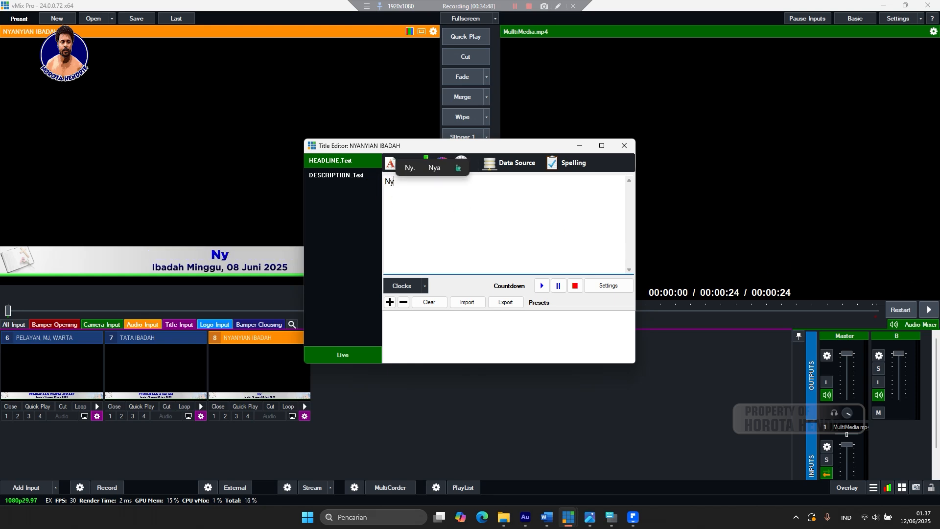
pyautogui.write('.')
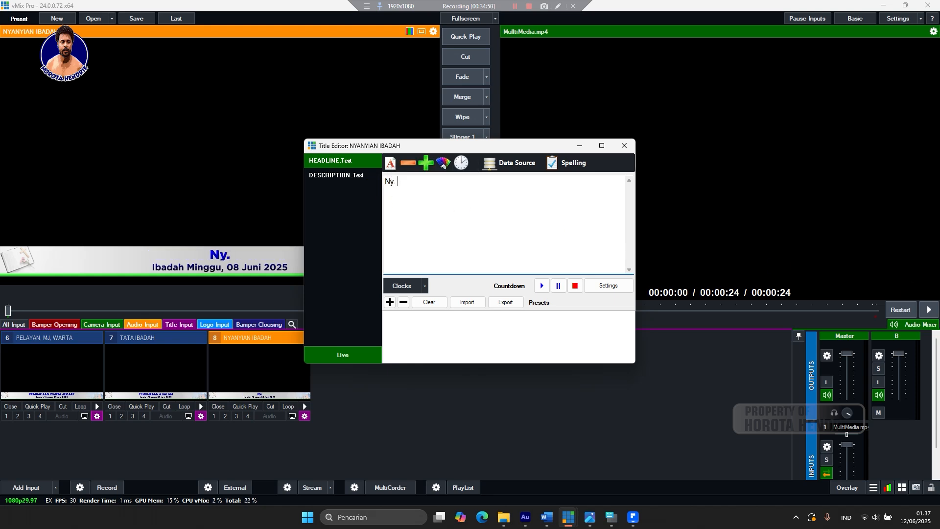
pyautogui.write(' RO')
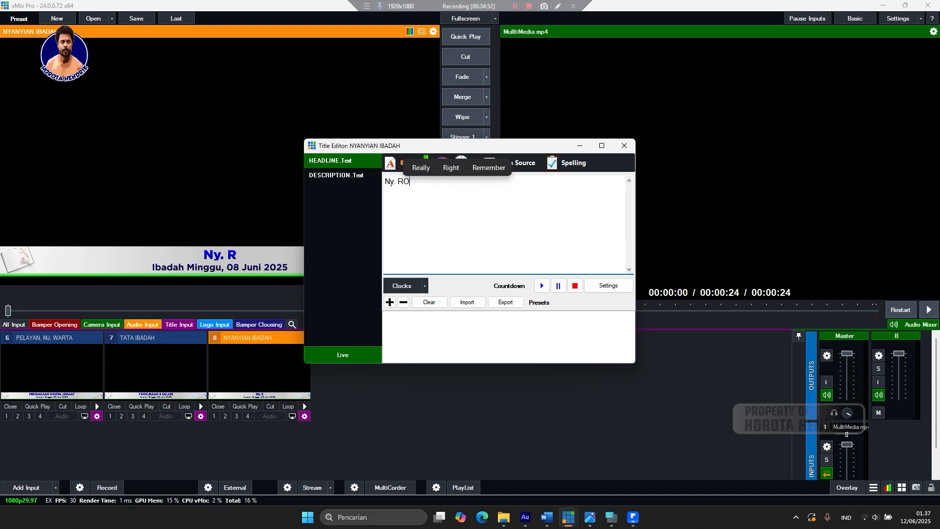
pyautogui.write('ANI')
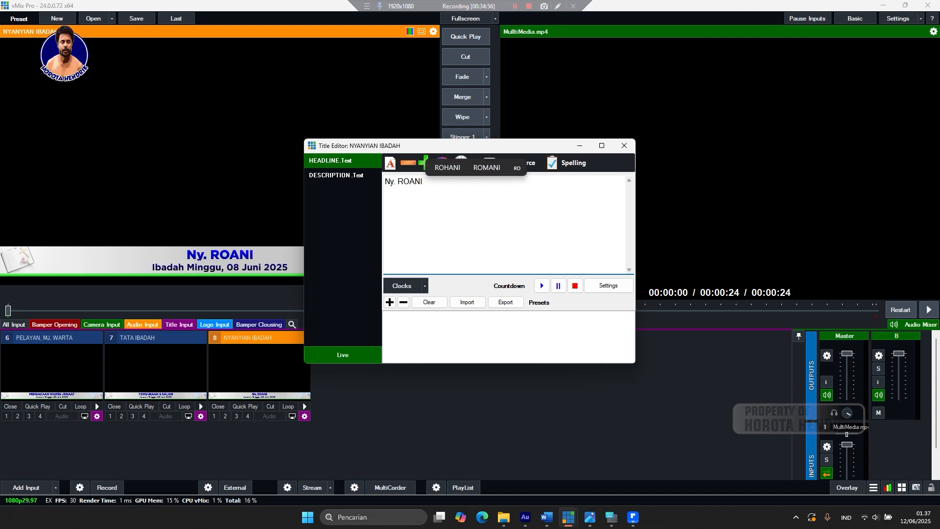
pyautogui.press('BackSpace')
pyautogui.press('BackSpace')
pyautogui.press('BackSpace')
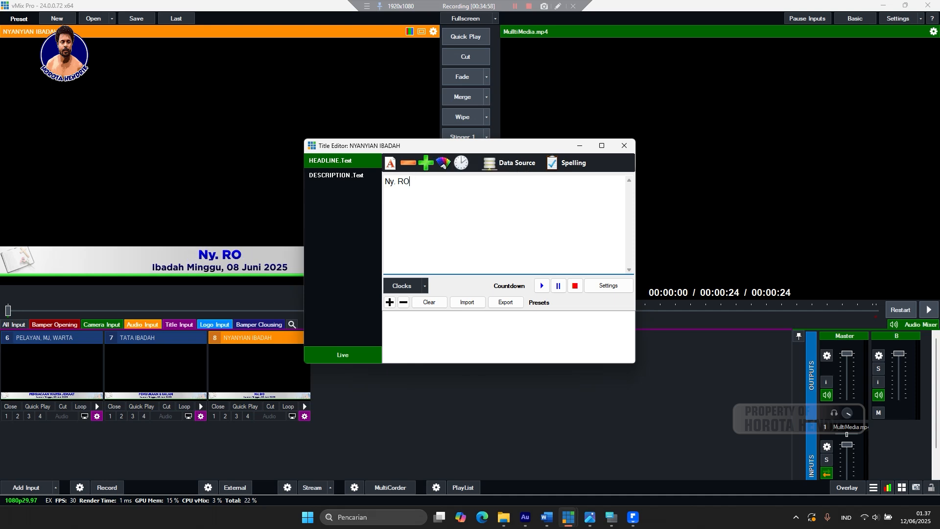
pyautogui.write('HA')
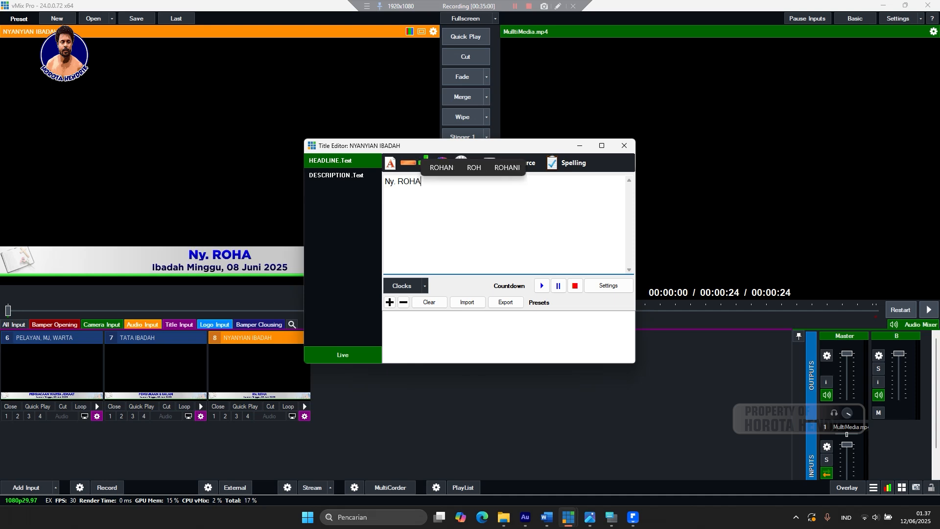
pyautogui.write('N')
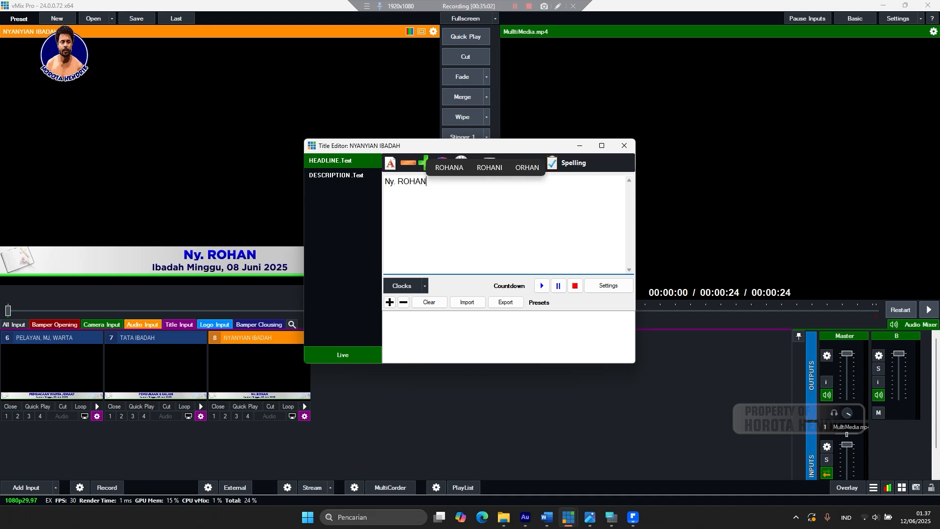
pyautogui.write('I ')
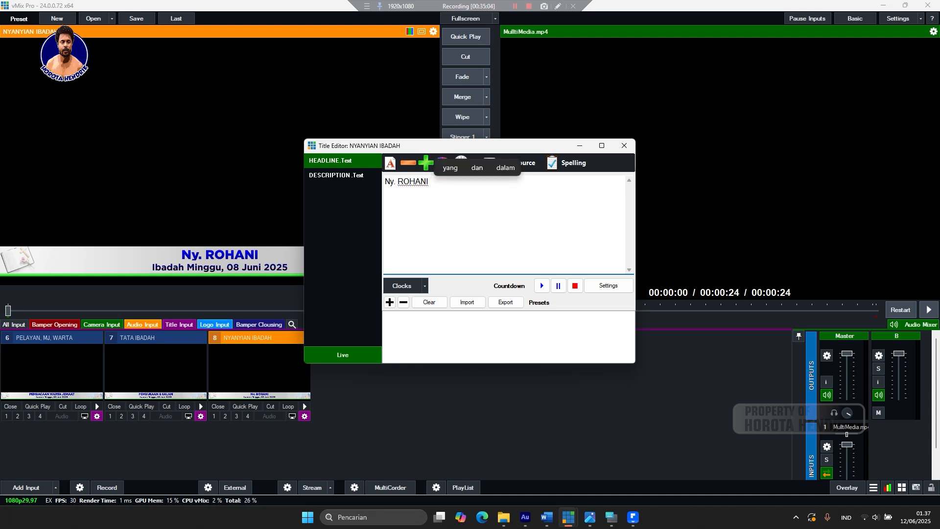
pyautogui.write('No.')
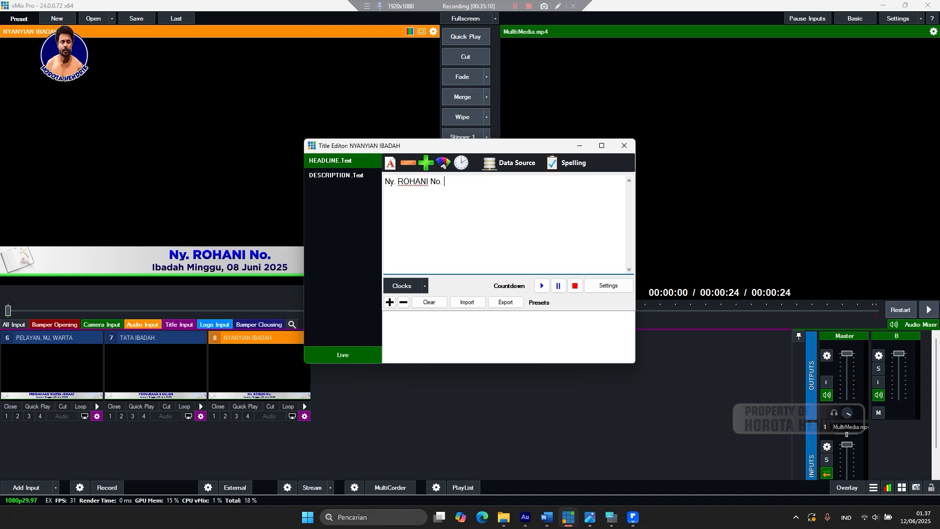
pyautogui.write(' 13')
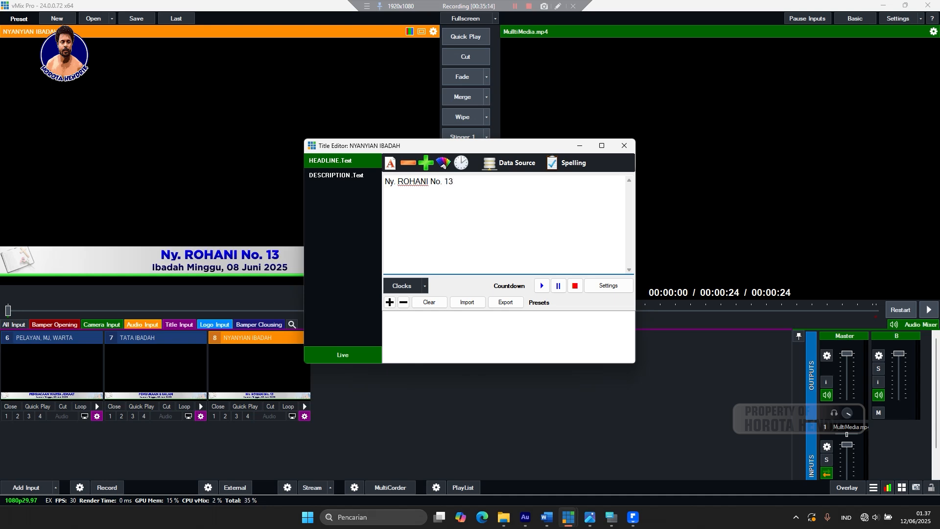
pyautogui.write('6 ;')
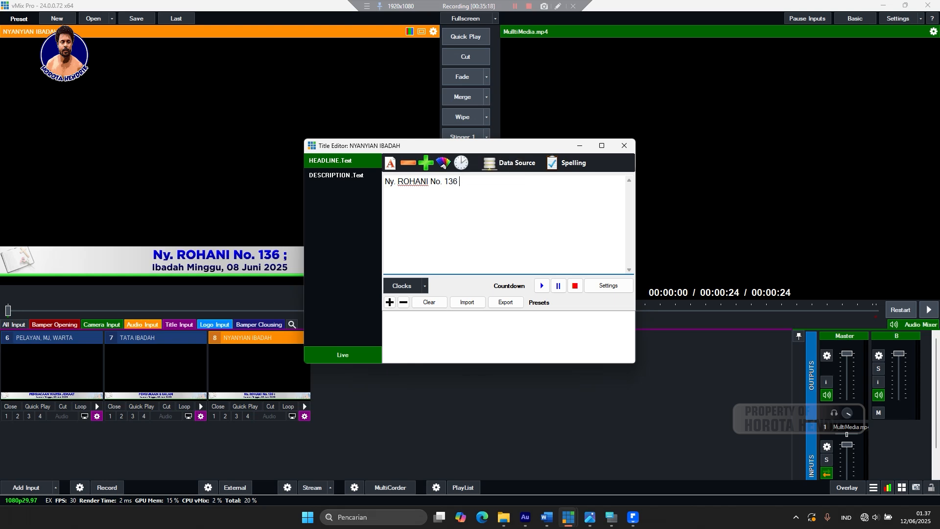
pyautogui.write(': 1')
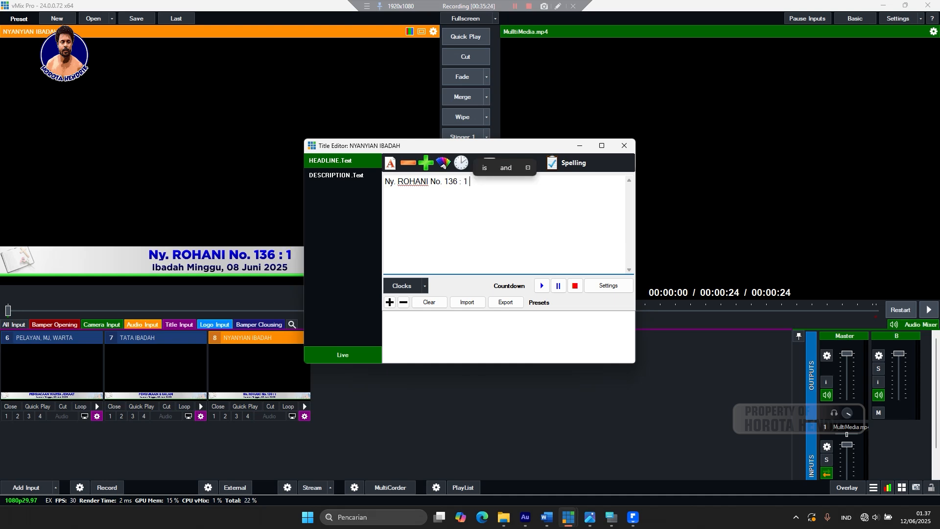
pyautogui.write(' & 3')
pyautogui.press('BackSpace')
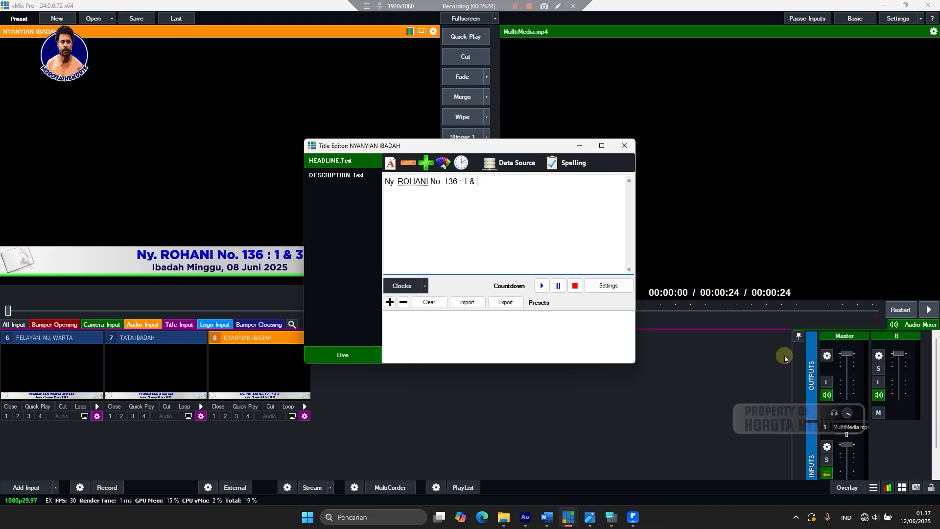
pyautogui.write('2')
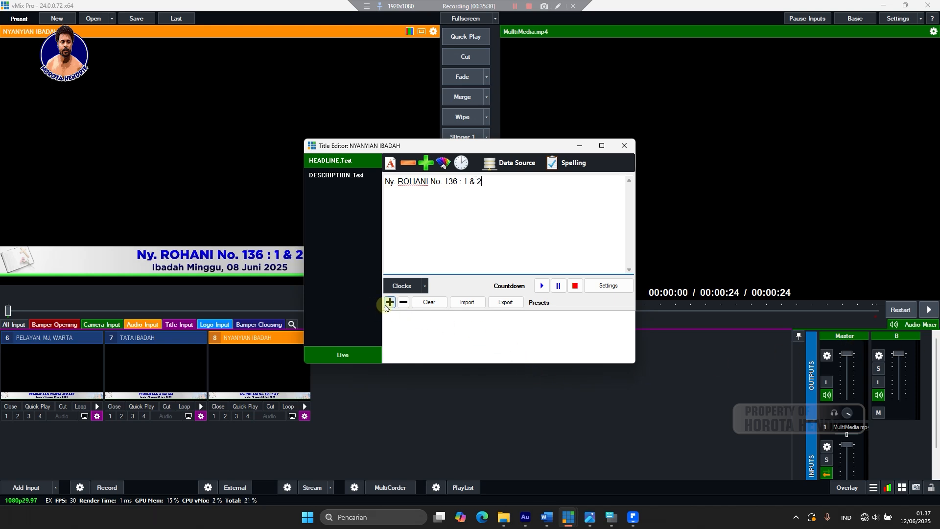
pyautogui.click(387, 303)
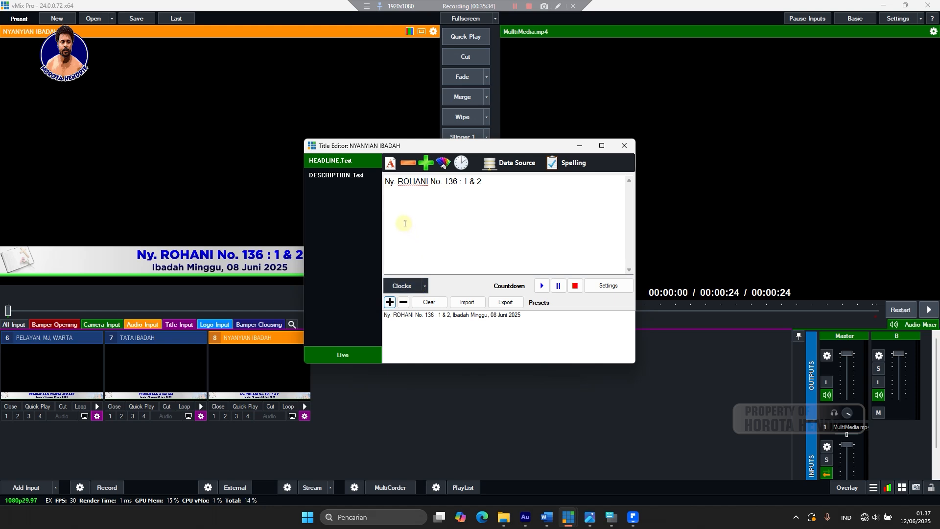
# Replace the description 'Ibadah Minggu, 08 Juni 2025' with the quoted lyric "Mukhalisku yang t’lah menang".
pyautogui.click(452, 315)
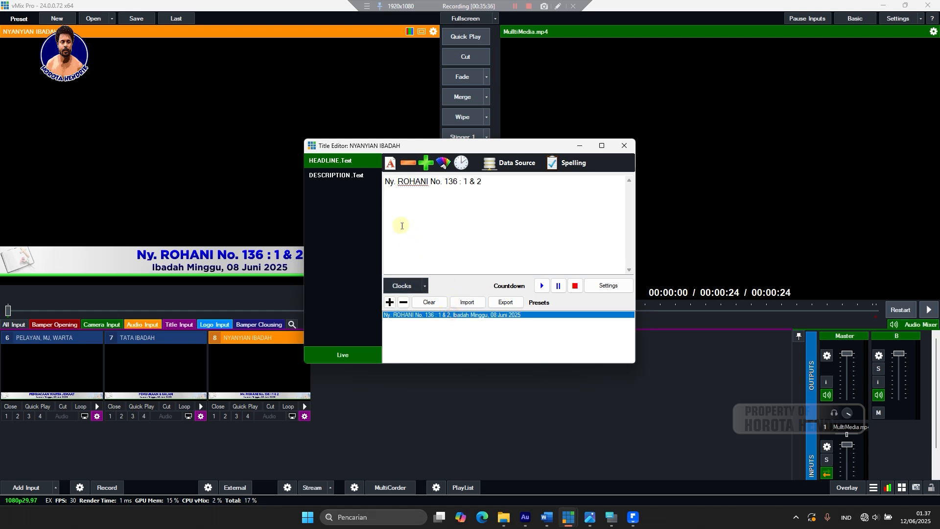
pyautogui.click(365, 175)
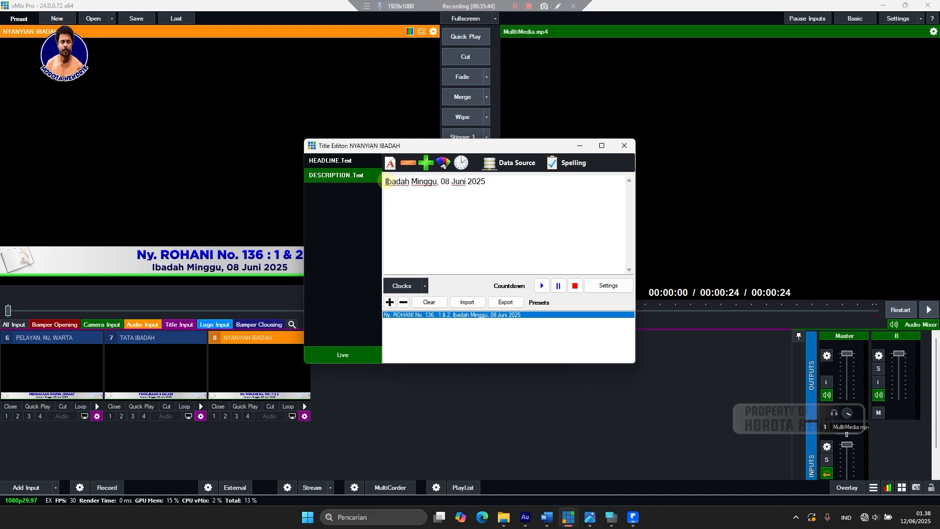
pyautogui.moveTo(384, 182); pyautogui.dragTo(571, 192)
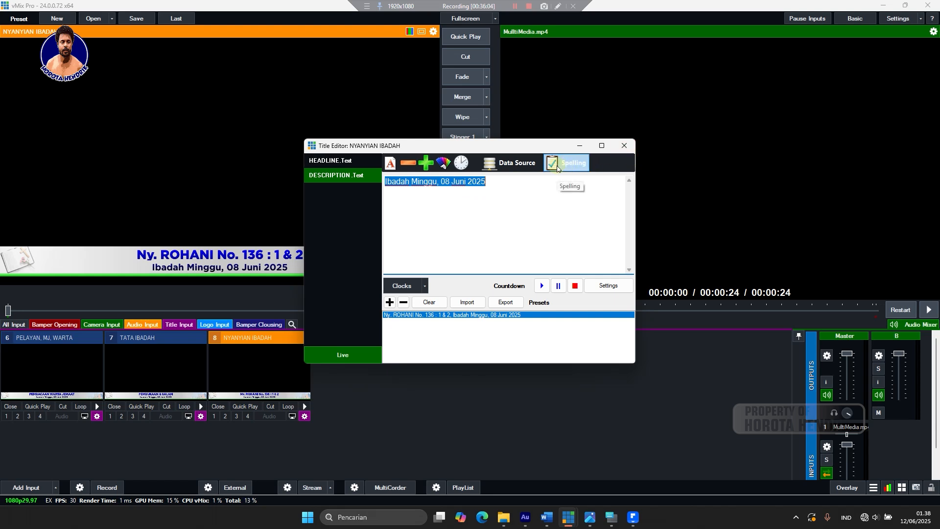
pyautogui.write('"')
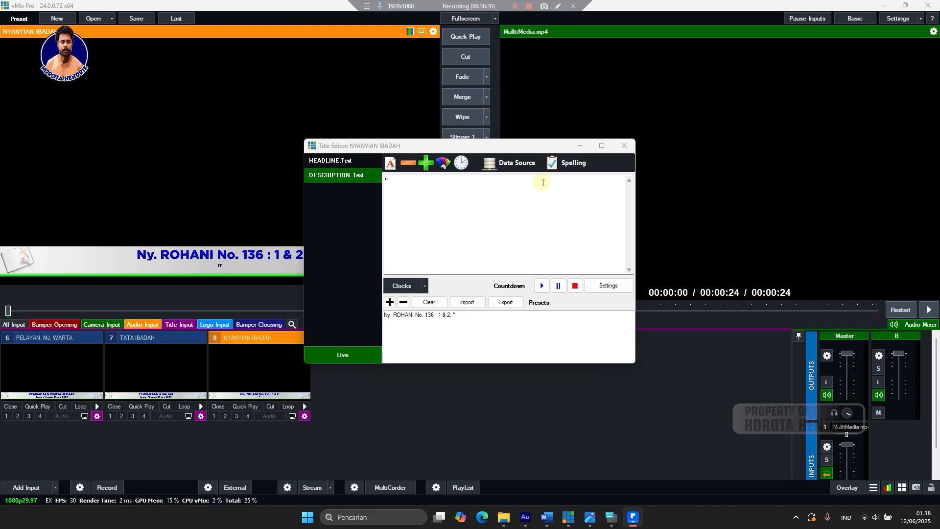
pyautogui.click(411, 180)
pyautogui.write('Mukhalisku yang t’lah menang')
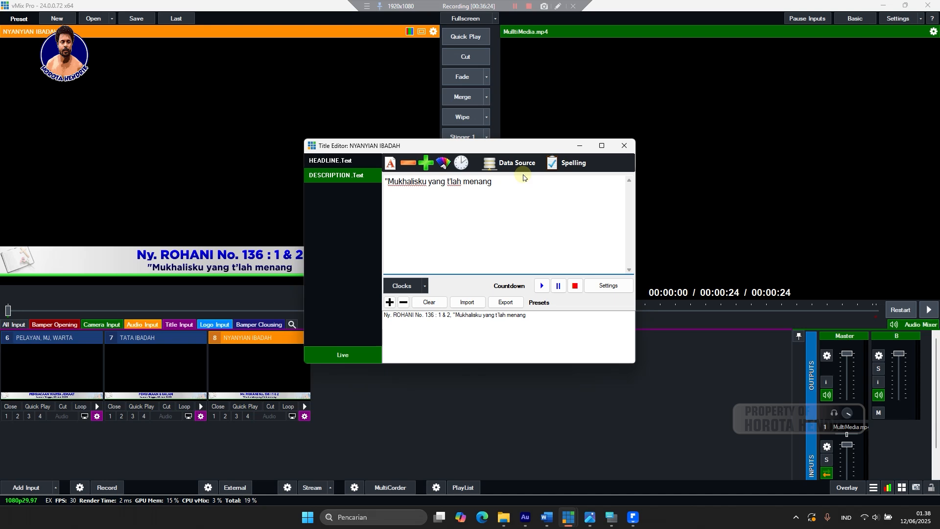
pyautogui.write('"')
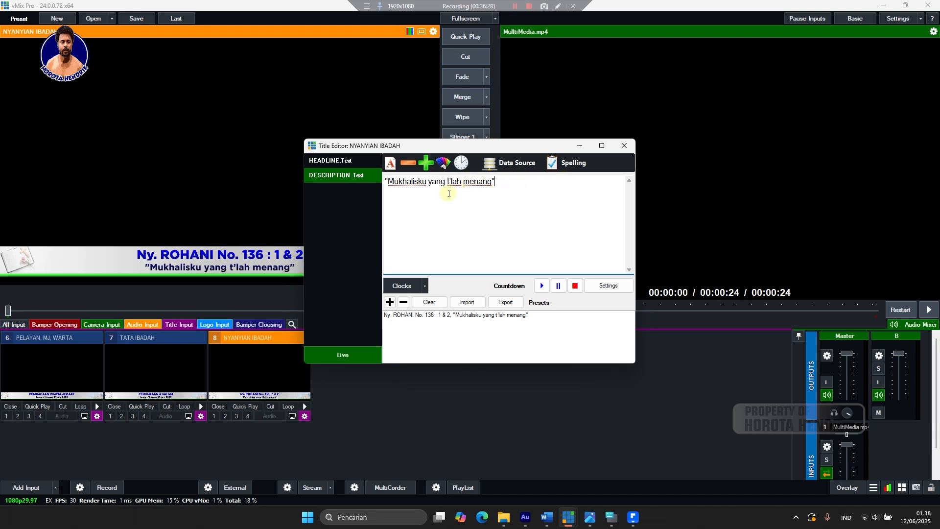
# Close the NYANYIAN IBADAH title editor, reopening it once before closing it again.
pyautogui.click(626, 150)
pyautogui.rightClick(245, 370)
pyautogui.click(282, 371)
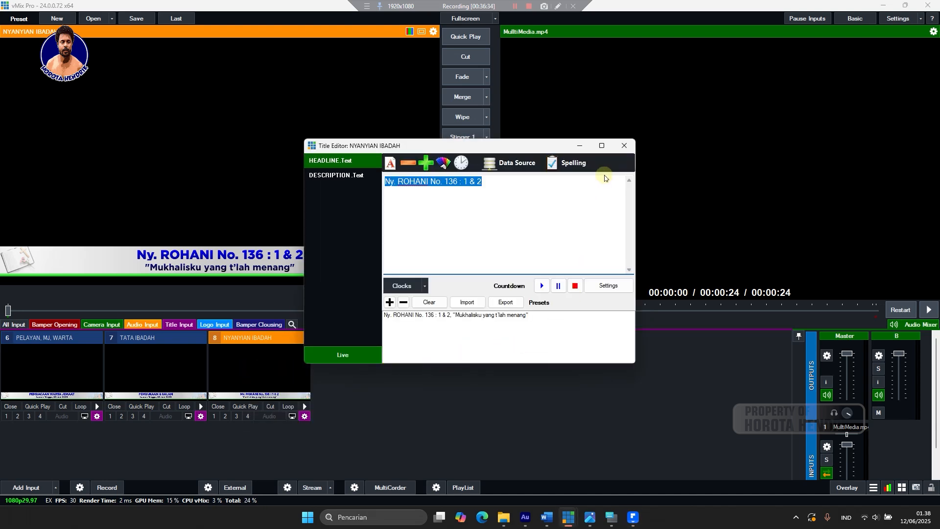
pyautogui.click(622, 148)
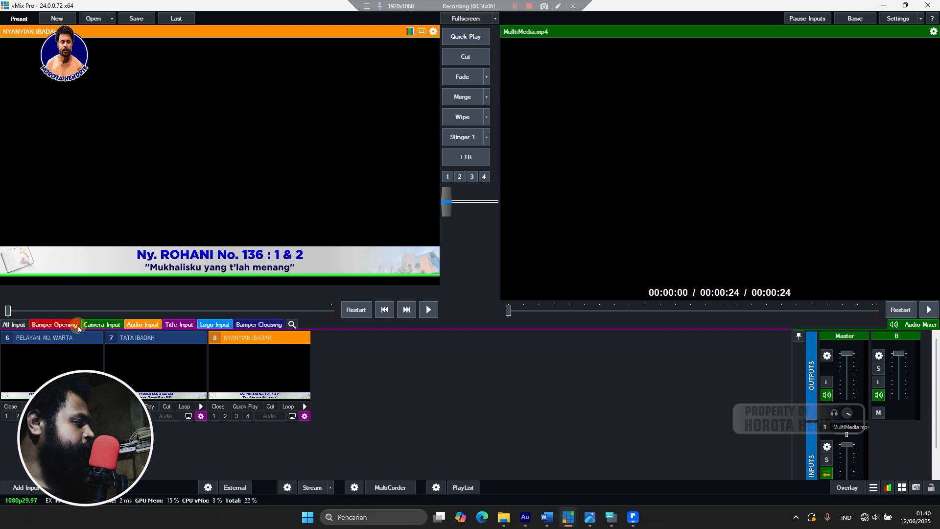
# Switch the input list from Camera Input through Bamper Opening to the empty Logo Input group.
pyautogui.click(91, 323)
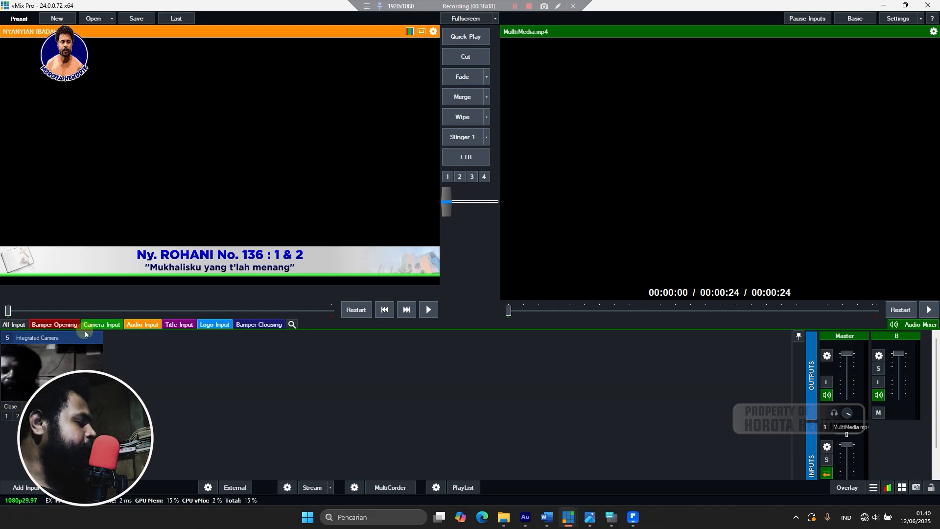
pyautogui.click(48, 325)
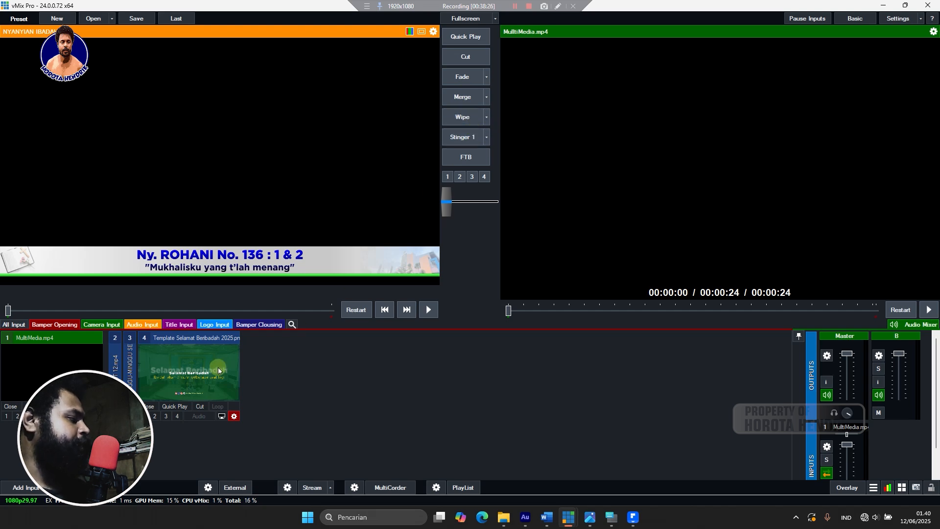
pyautogui.click(214, 324)
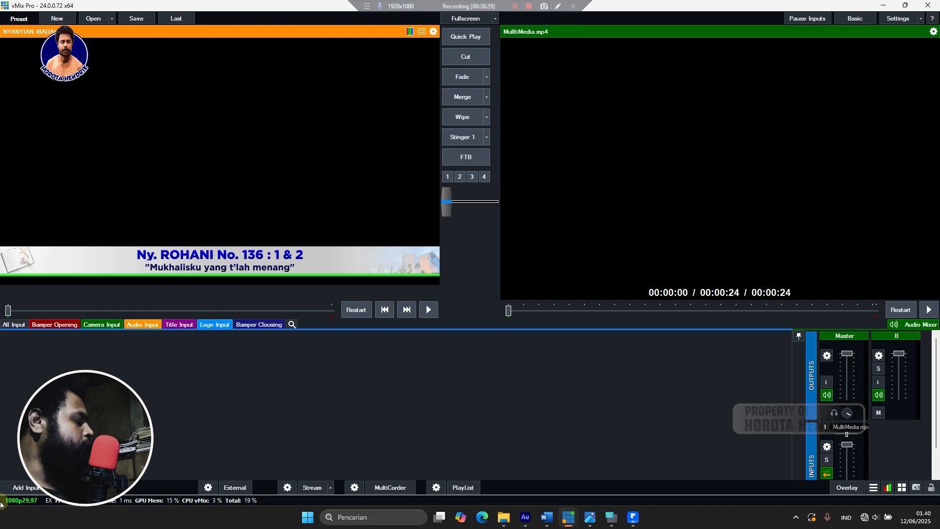
# Start a new image input and browse to the vMix folder on DATA (D:).
pyautogui.doubleClick(315, 335)
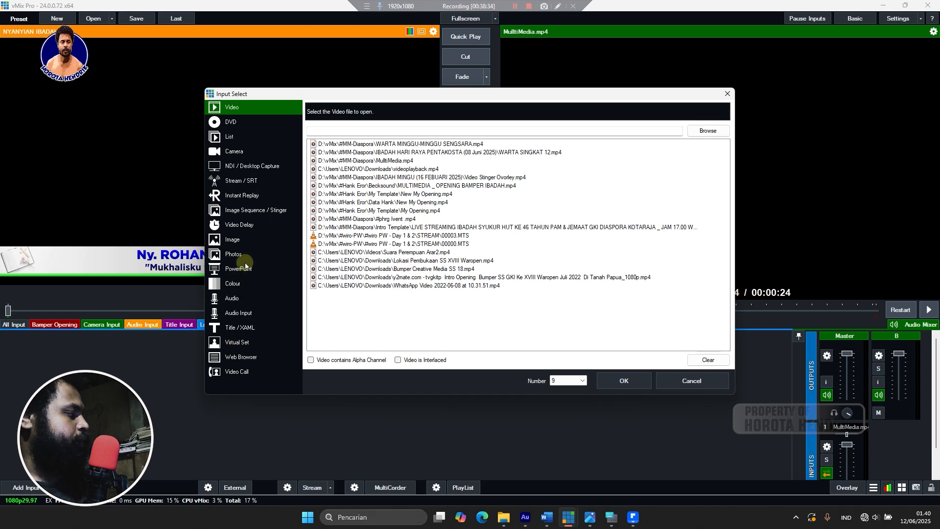
pyautogui.click(249, 241)
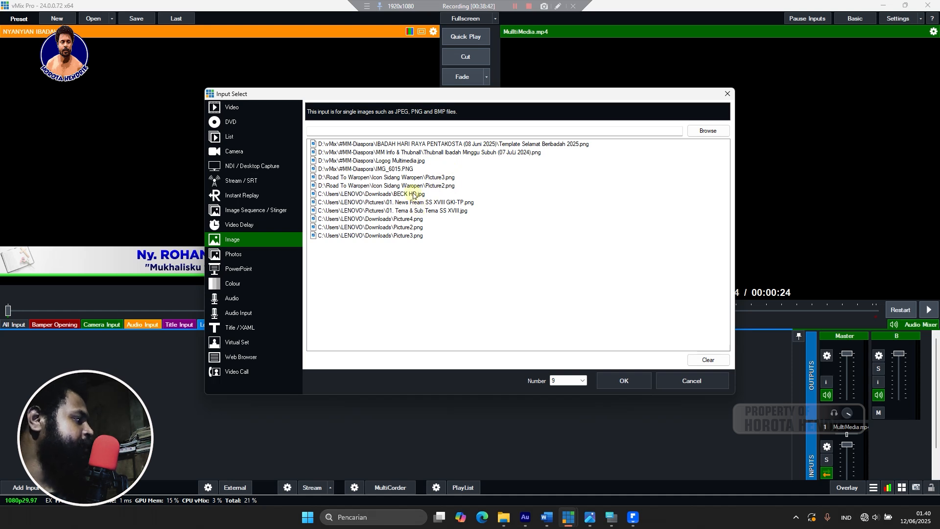
pyautogui.click(712, 131)
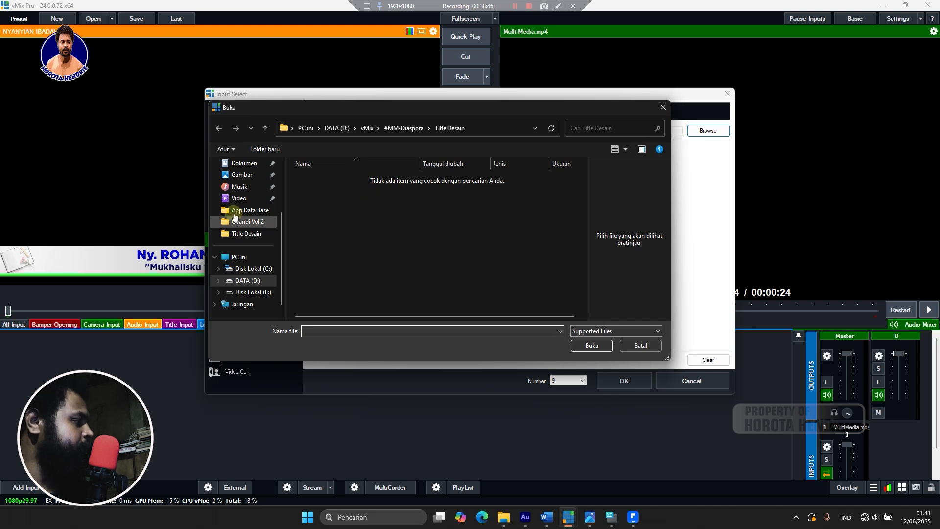
pyautogui.click(256, 281)
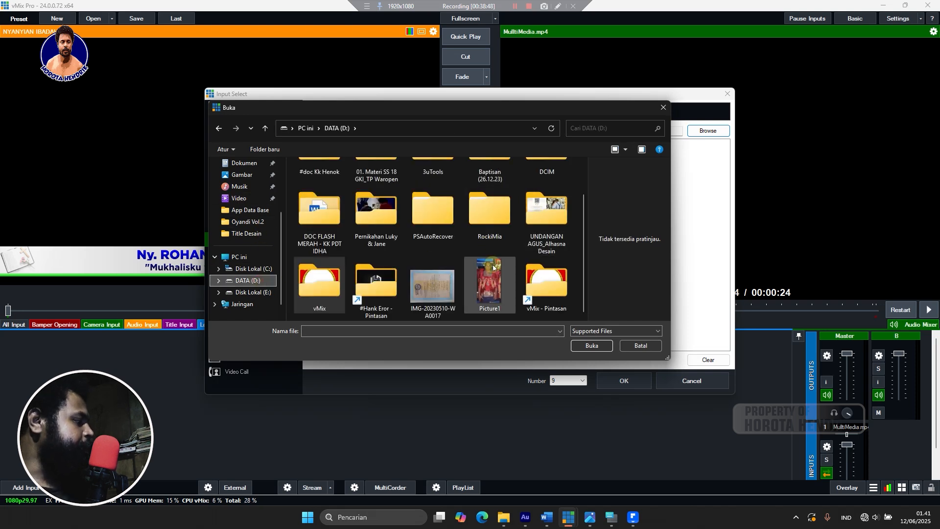
pyautogui.doubleClick(330, 296)
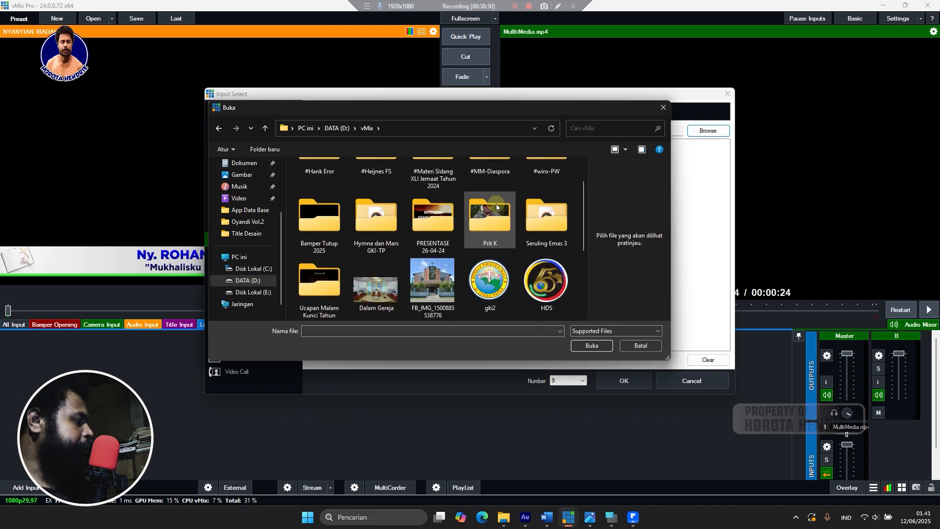
pyautogui.scroll(-3, 492, 250)
pyautogui.scroll(4, 489, 260)
pyautogui.scroll(-2, 441, 255)
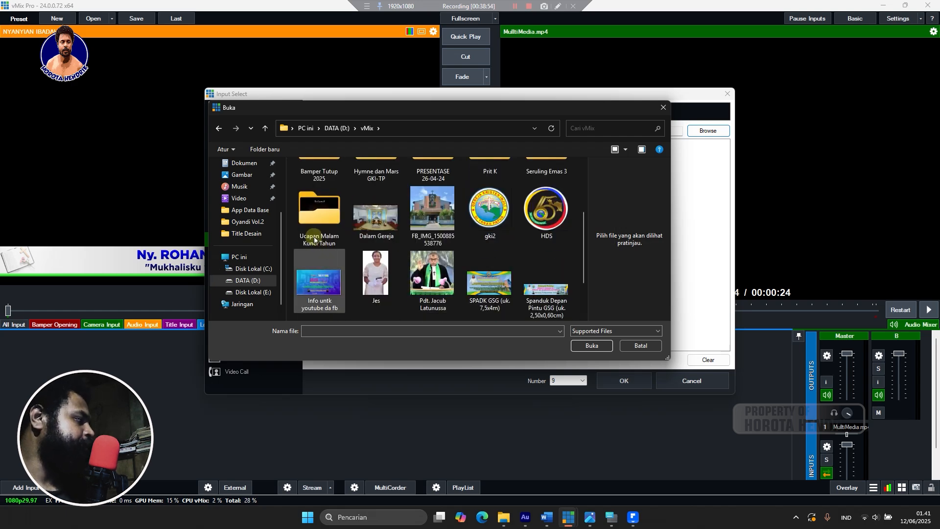
pyautogui.scroll(1, 431, 250)
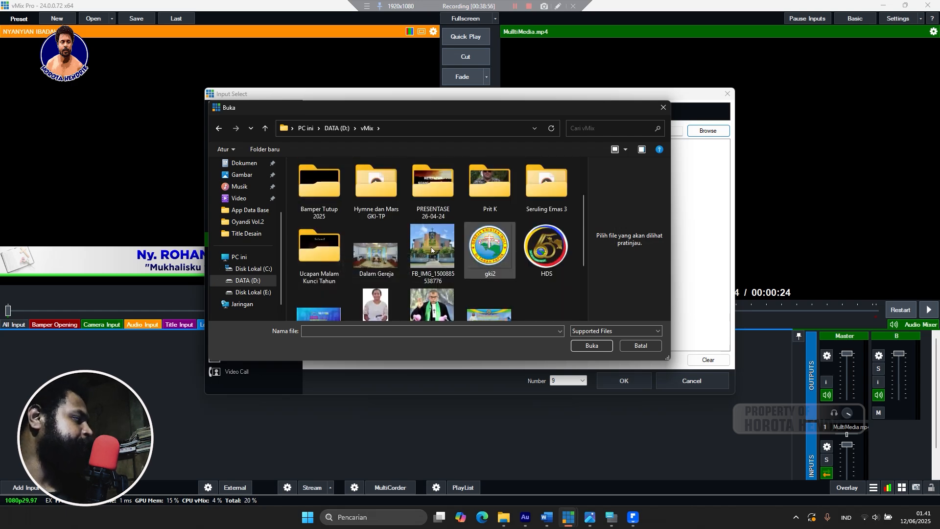
# Open the #MM-Diaspora folder, choose 'logo Stream Jemaat', and add it as input 9.
pyautogui.doubleClick(333, 261)
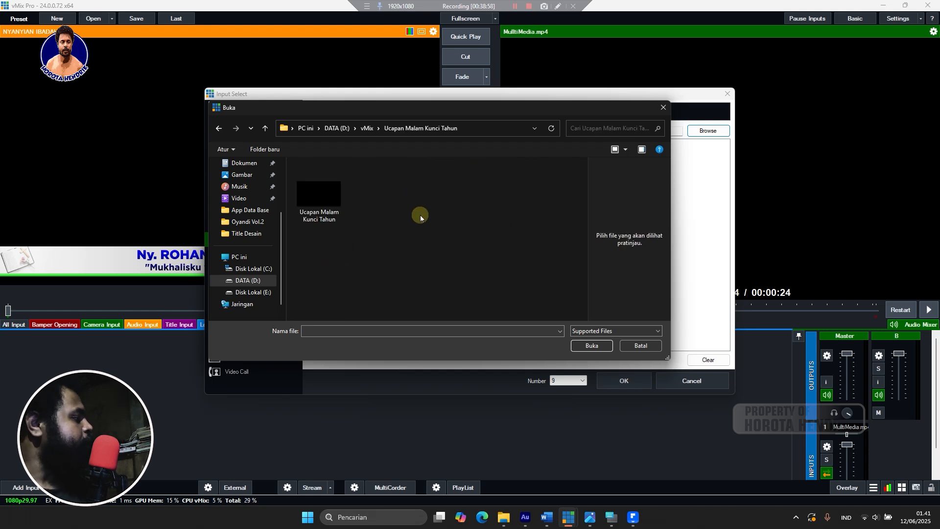
pyautogui.click(366, 128)
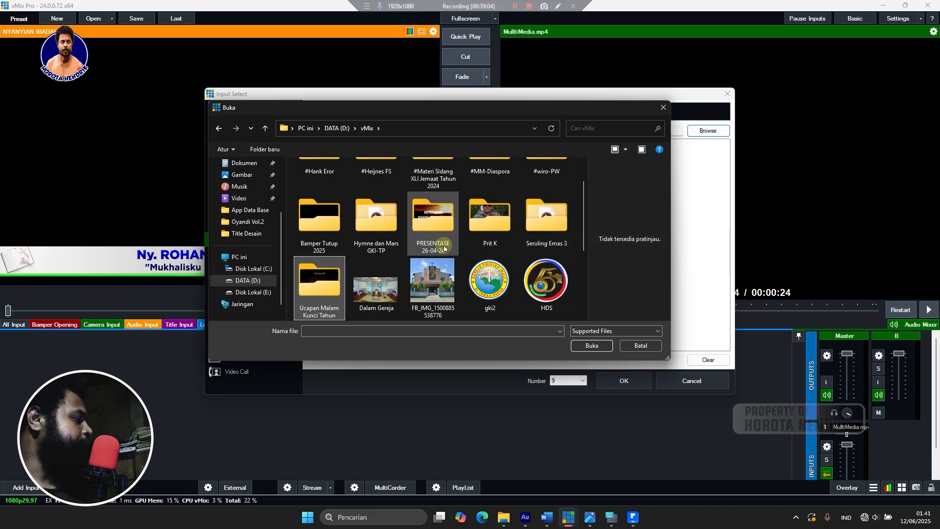
pyautogui.scroll(1, 444, 248)
pyautogui.doubleClick(496, 201)
pyautogui.scroll(-2, 429, 223)
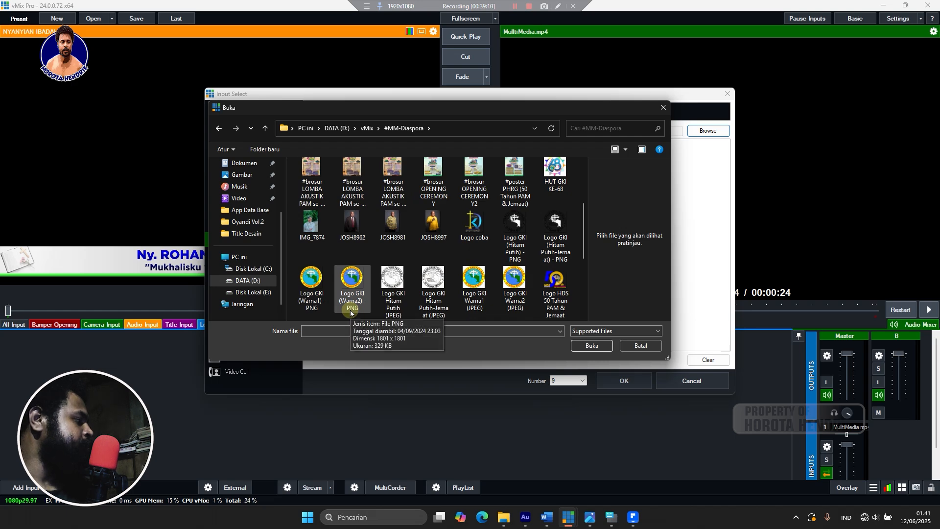
pyautogui.scroll(-1, 350, 313)
pyautogui.click(352, 296)
pyautogui.click(591, 346)
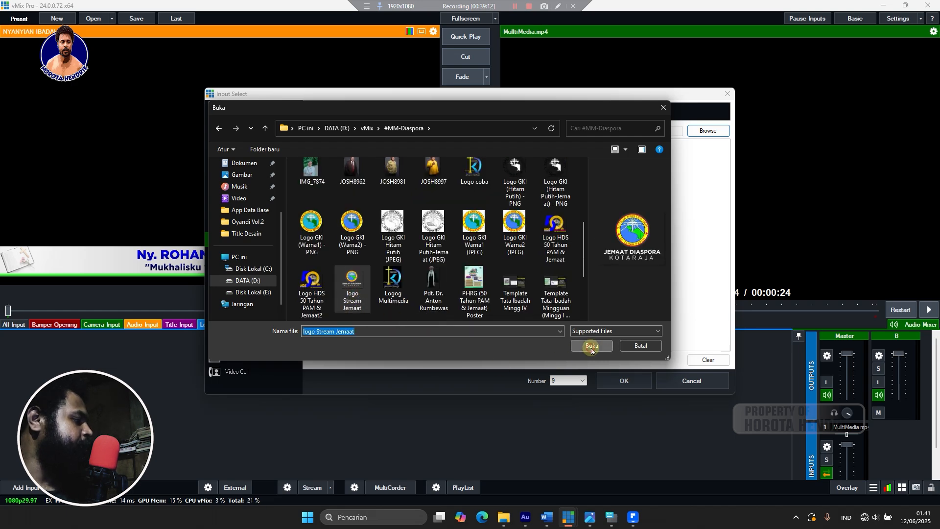
pyautogui.click(632, 377)
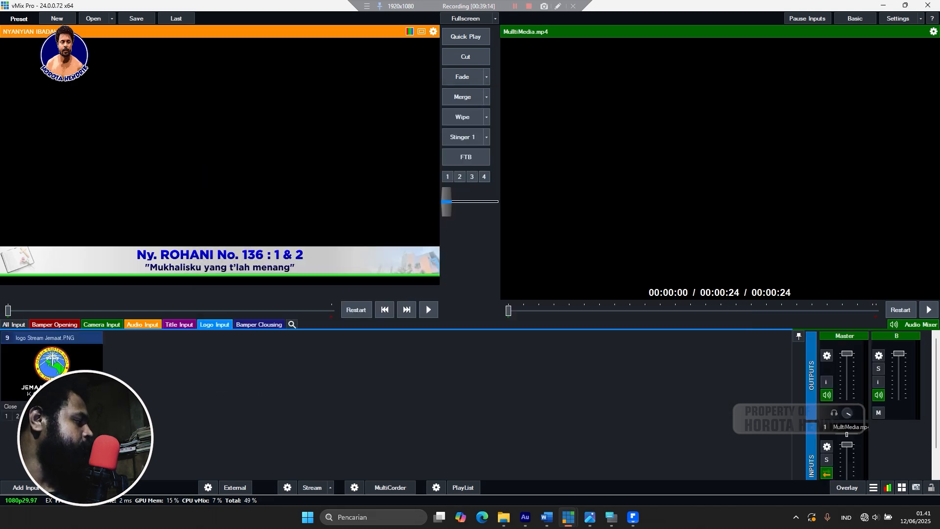
# Set input 9's Position to 0.15 zoom and Pan X about -0.87, placing the logo top-left.
pyautogui.click(95, 406)
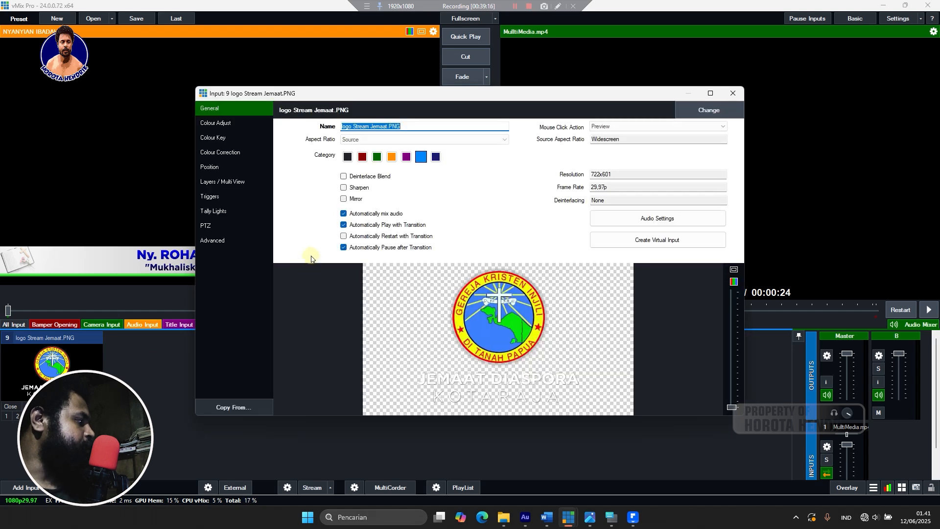
pyautogui.click(209, 169)
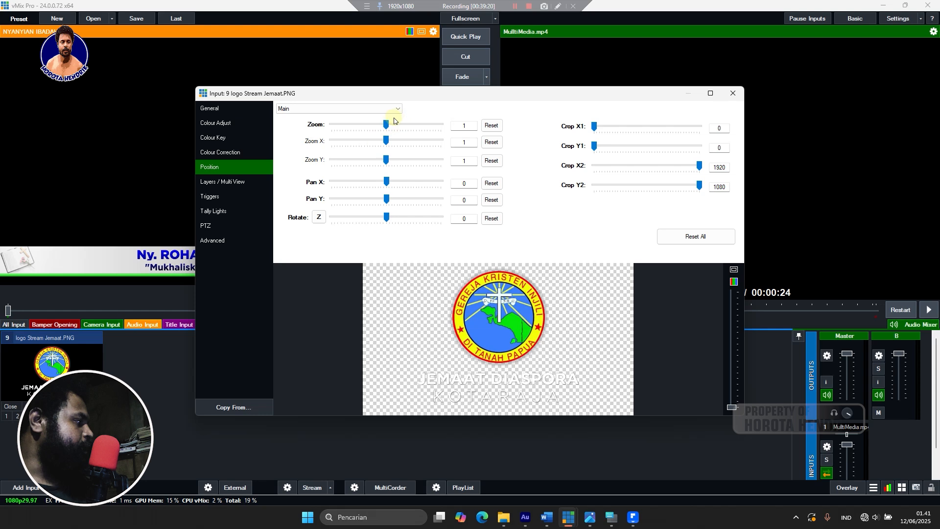
pyautogui.moveTo(388, 126); pyautogui.dragTo(341, 143)
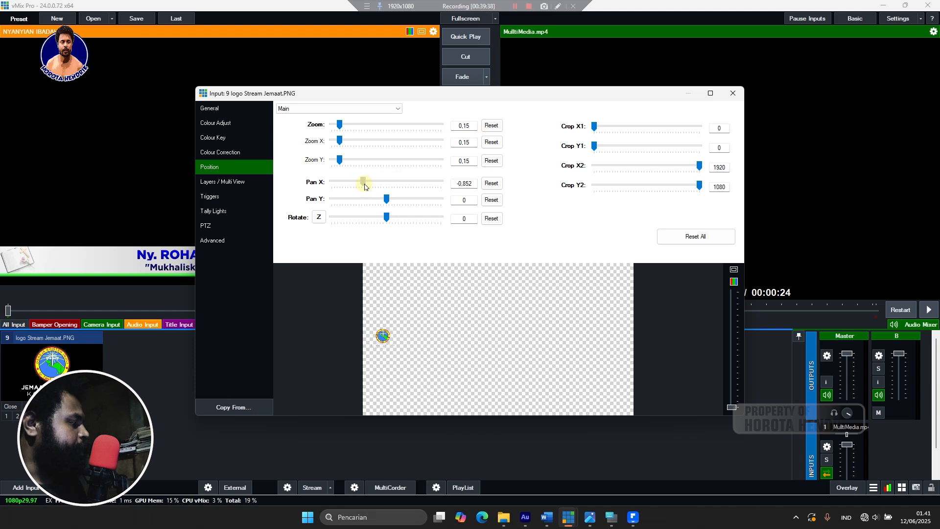
pyautogui.moveTo(387, 198); pyautogui.dragTo(408, 203)
pyautogui.click(732, 97)
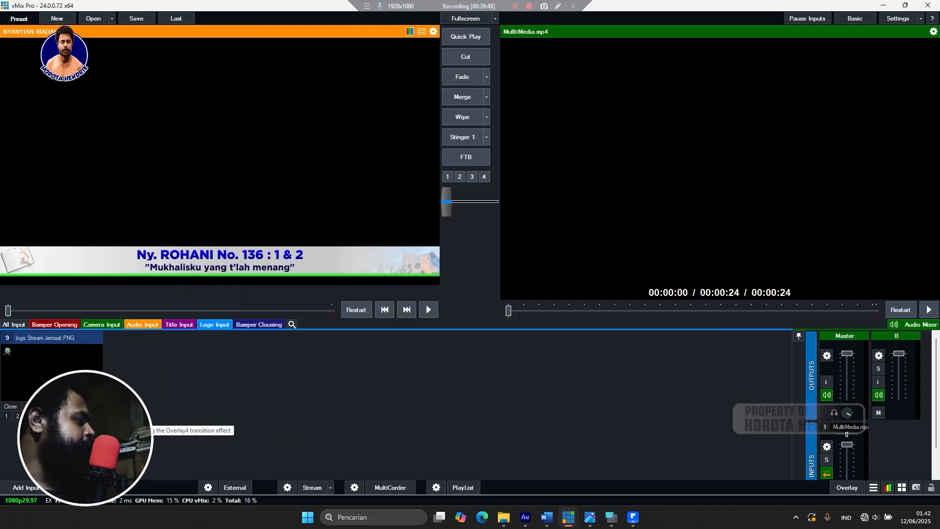
# Lower the MultiMedia volume and bus B to about 50%, then take MultiMedia.mp4 to air.
pyautogui.click(51, 324)
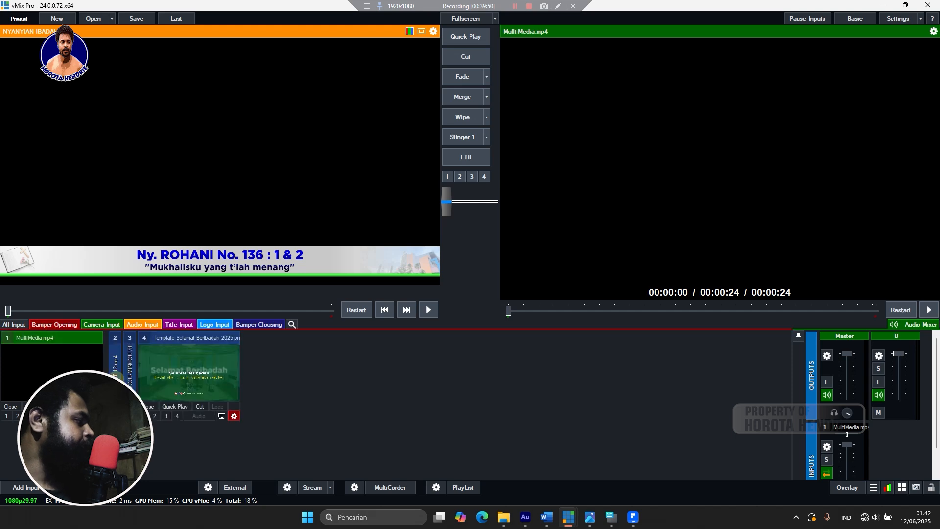
pyautogui.click(129, 383)
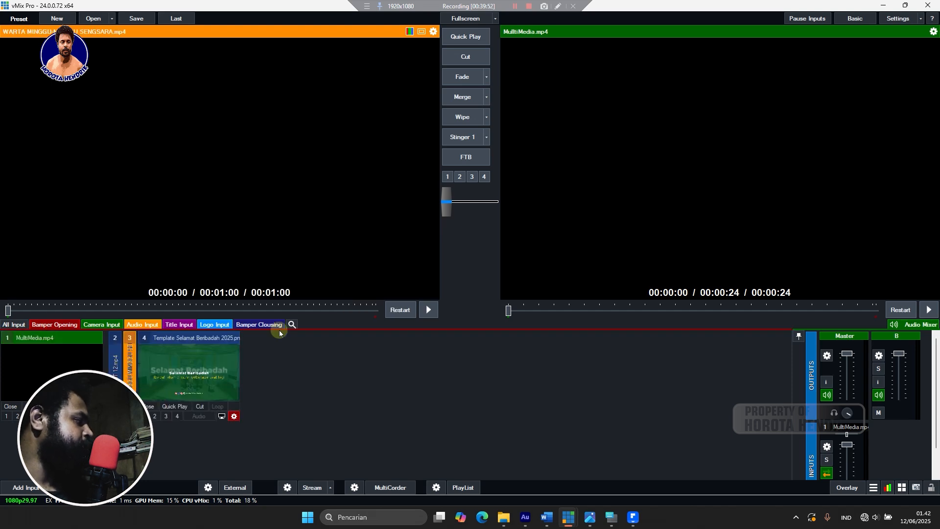
pyautogui.moveTo(849, 465); pyautogui.dragTo(849, 500)
pyautogui.moveTo(899, 353); pyautogui.dragTo(898, 418)
pyautogui.click(59, 368)
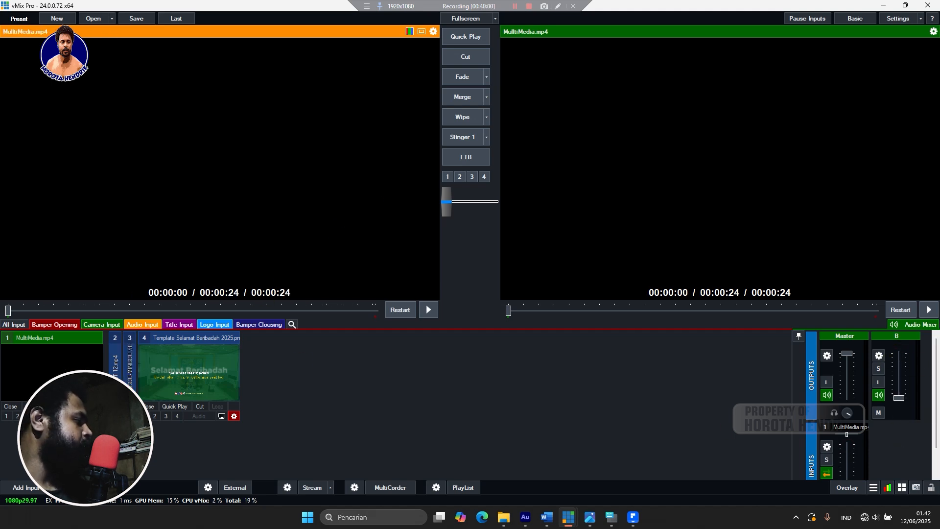
pyautogui.click(459, 117)
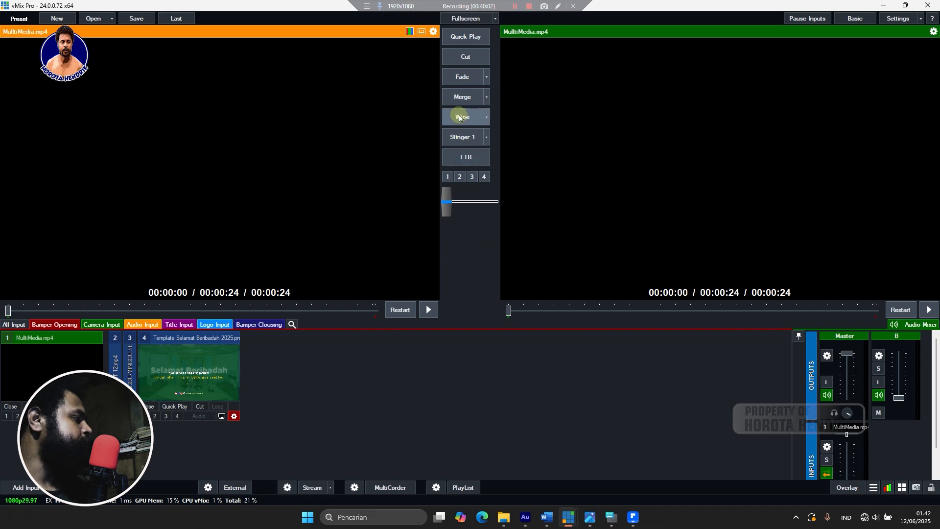
pyautogui.click(460, 96)
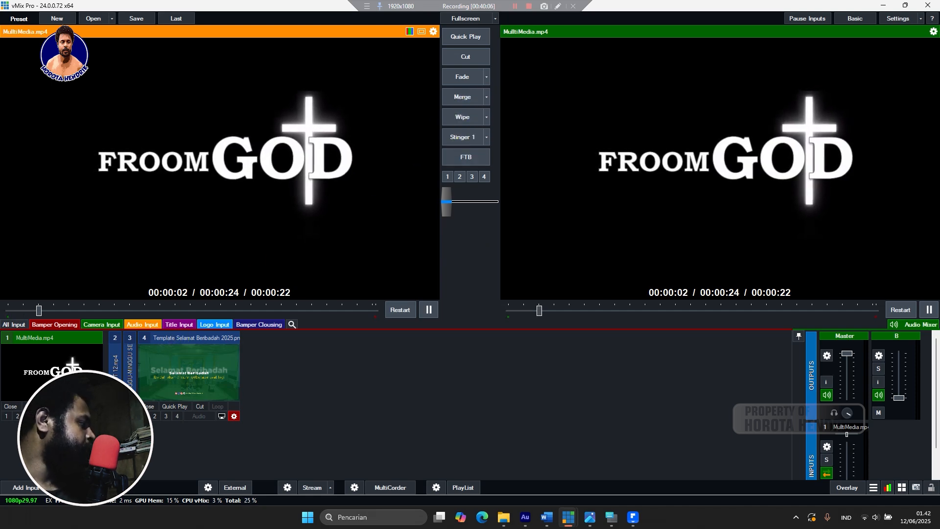
# Overlay the church logo and the PEMBACAAN WARTA JEMAAT lower third on the output.
pyautogui.click(217, 325)
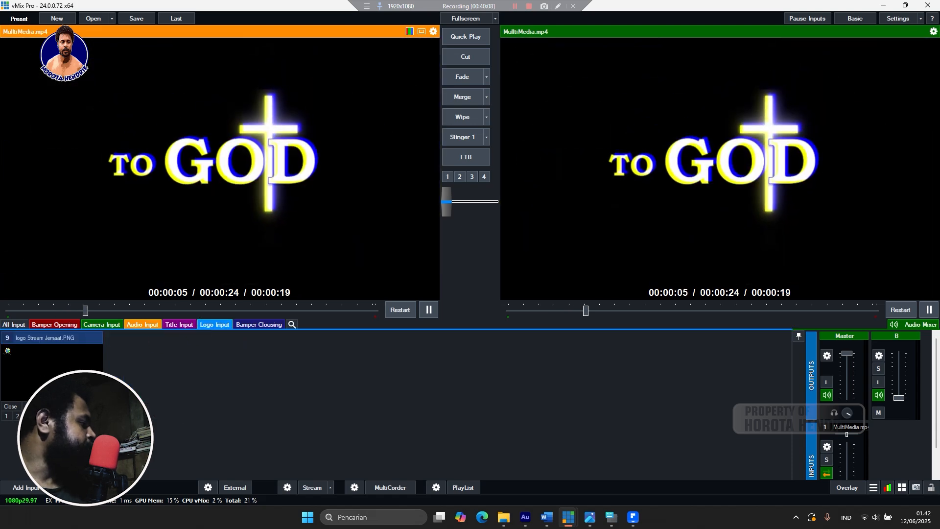
pyautogui.click(40, 416)
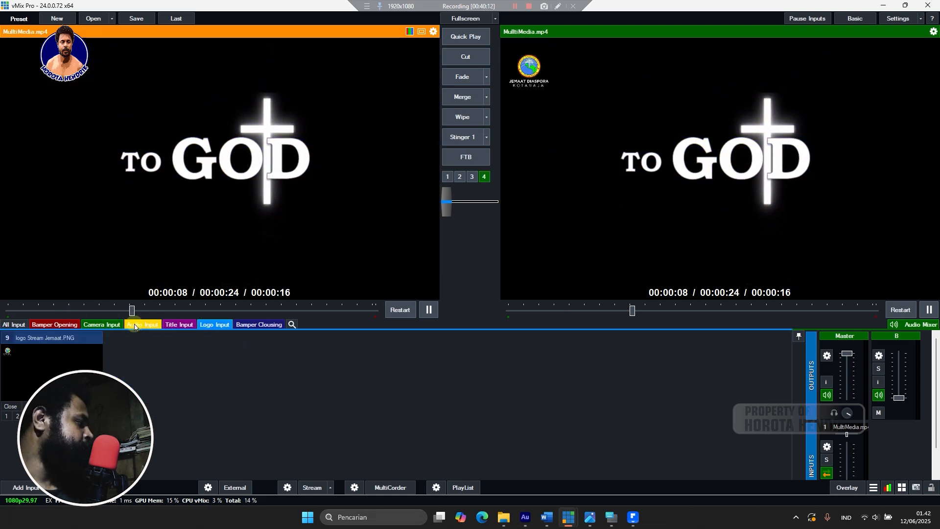
pyautogui.click(113, 325)
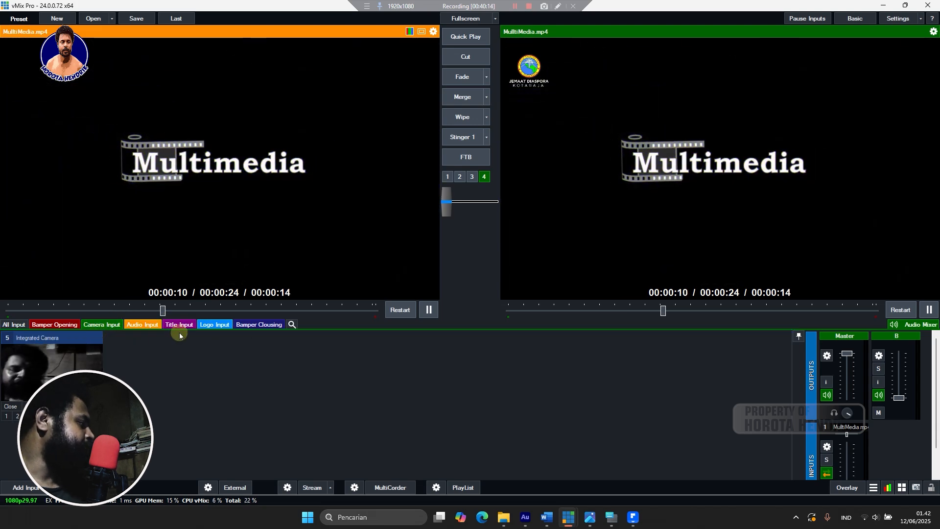
pyautogui.click(169, 324)
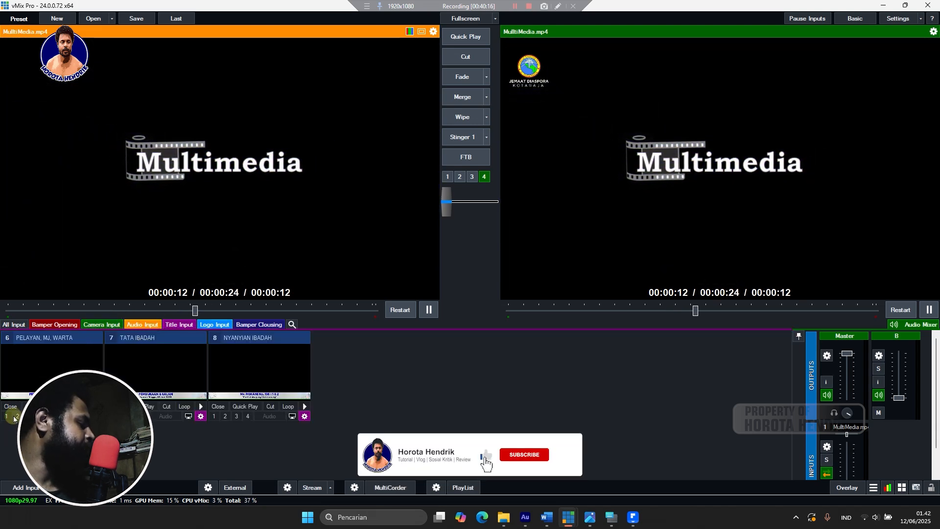
pyautogui.click(7, 416)
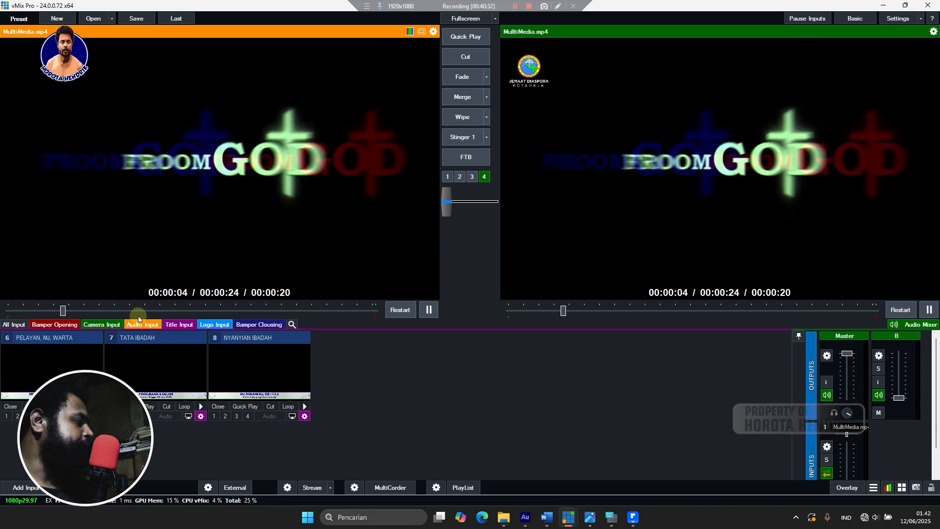
# Overlay the Selamat Beribadah 2025 greeting slide on the output using overlays 1 and 2.
pyautogui.click(54, 324)
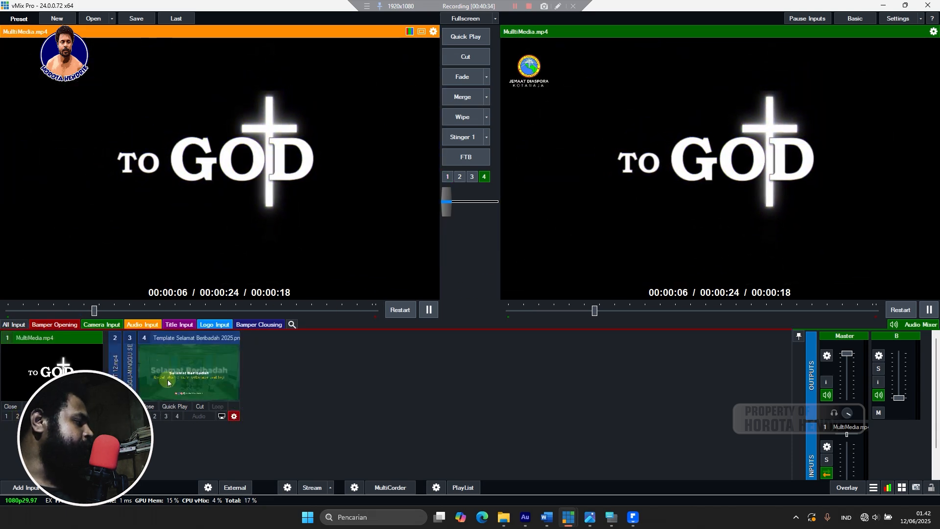
pyautogui.click(189, 369)
pyautogui.click(144, 415)
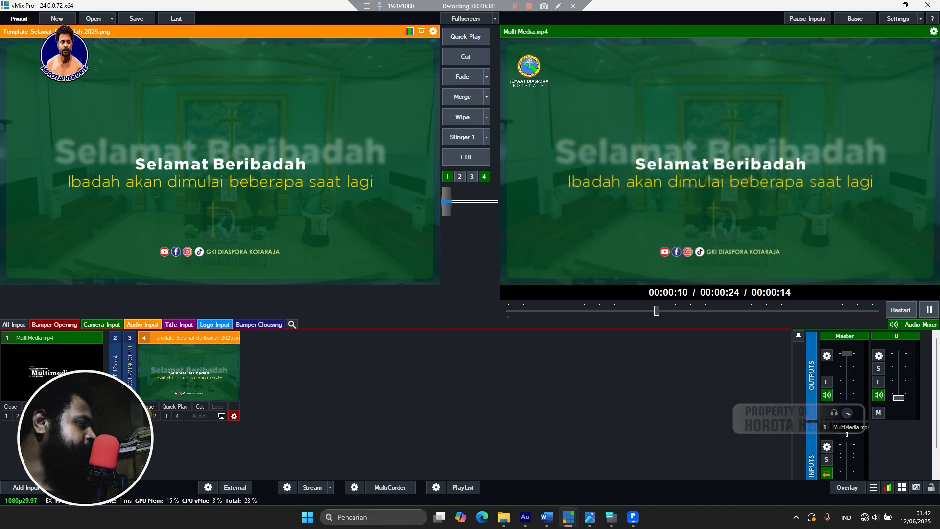
pyautogui.click(156, 416)
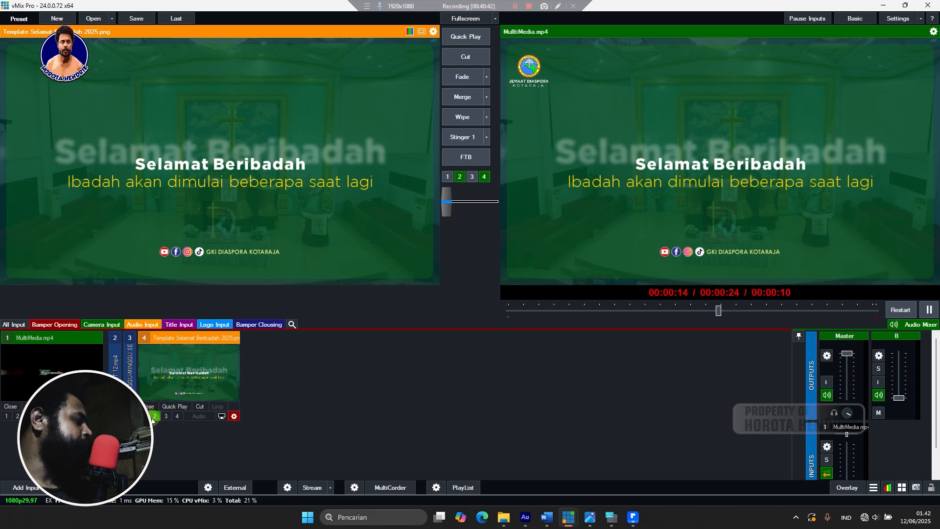
# Take the greeting slide off the output, leaving the Selamat Beribadah template in preview.
pyautogui.click(53, 356)
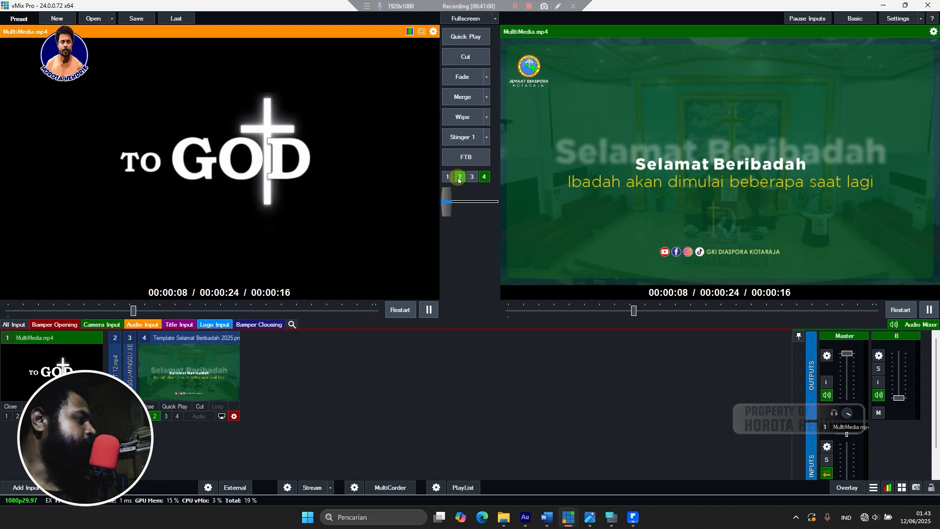
pyautogui.click(216, 375)
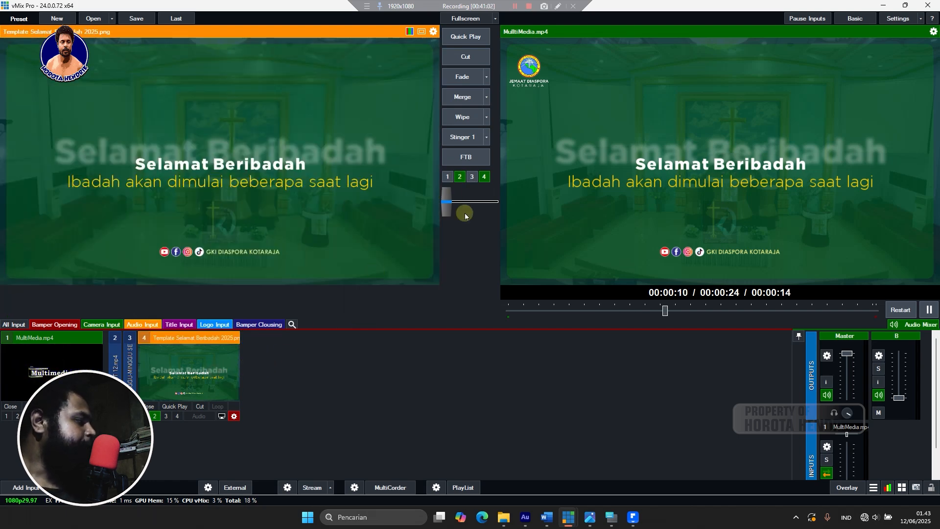
pyautogui.click(458, 176)
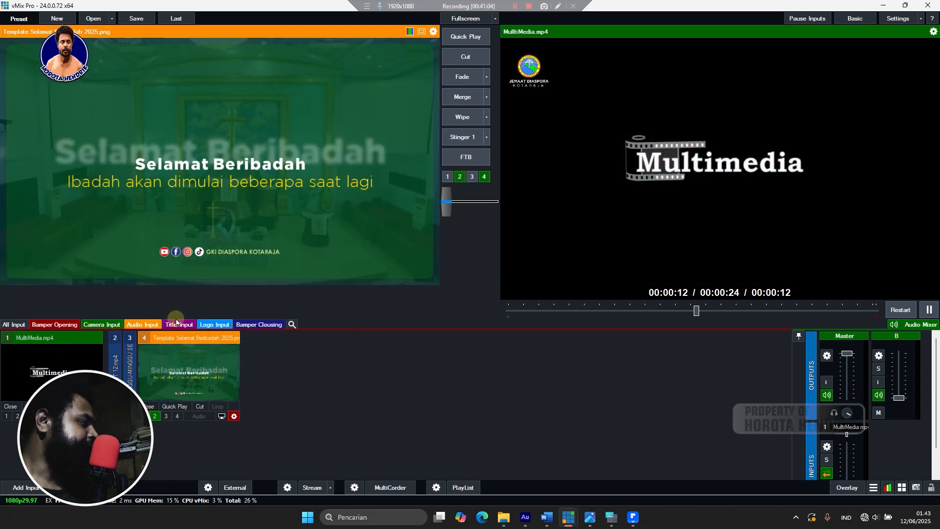
pyautogui.click(191, 338)
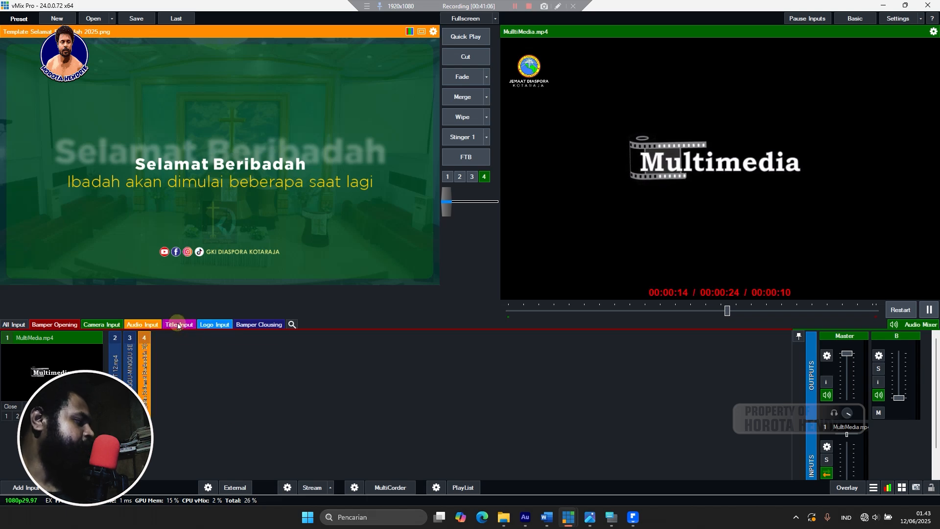
# Clear the Ny. ROHANI No. 136 lower third, then briefly air PROSESI LILIN IBADAH DINYALAKAN.
pyautogui.click(177, 325)
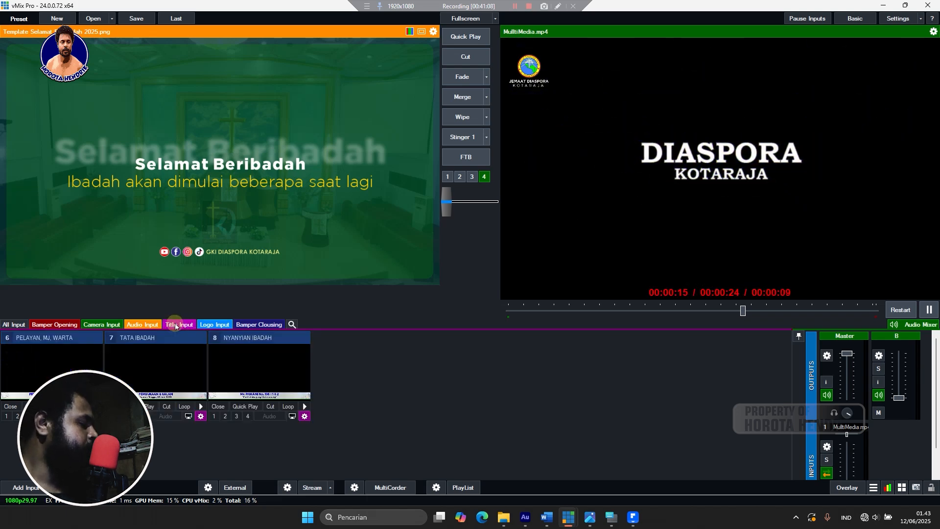
pyautogui.click(214, 416)
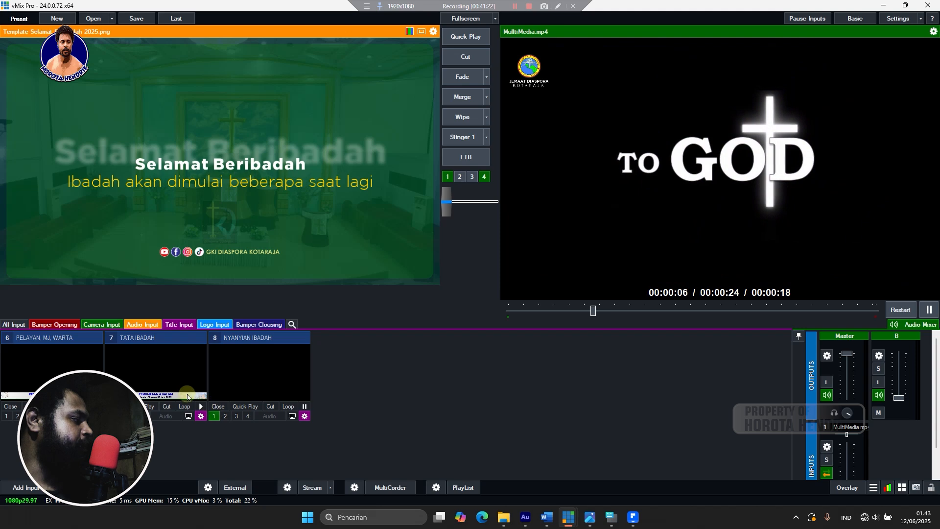
pyautogui.rightClick(162, 366)
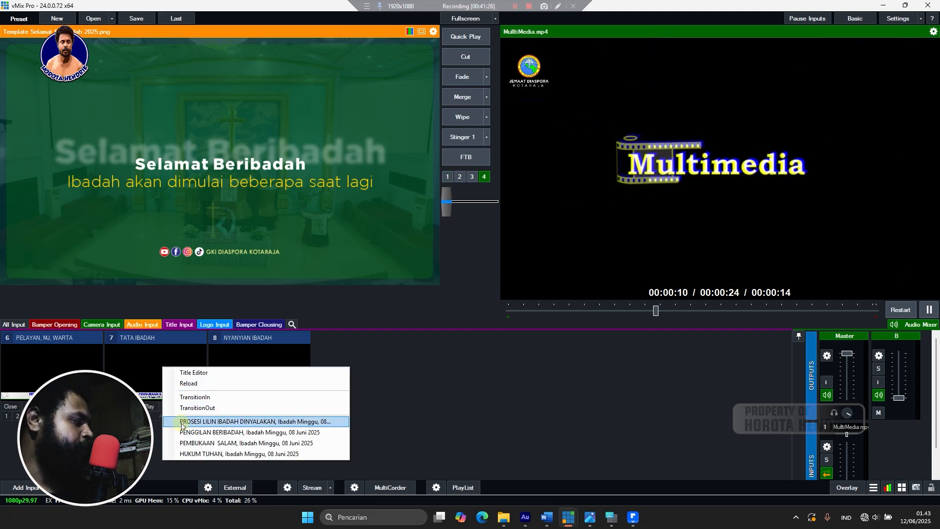
pyautogui.click(182, 422)
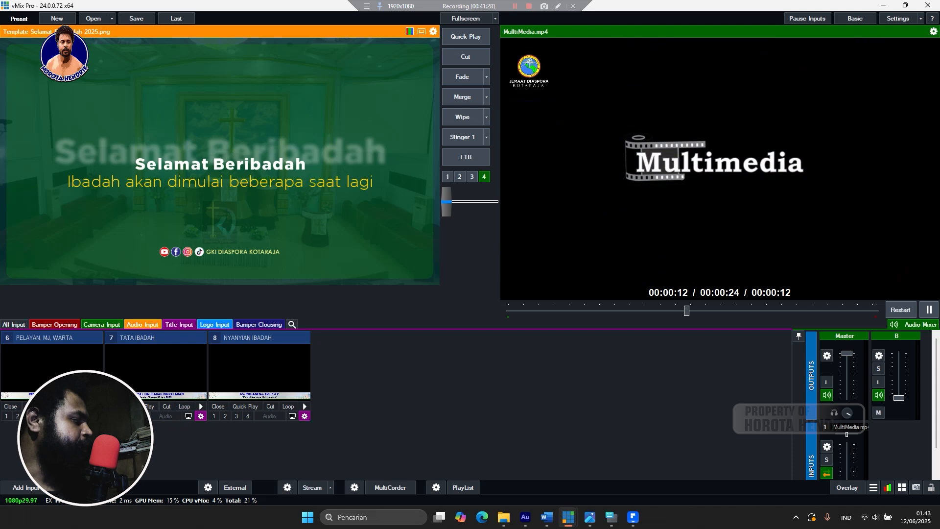
pyautogui.click(110, 416)
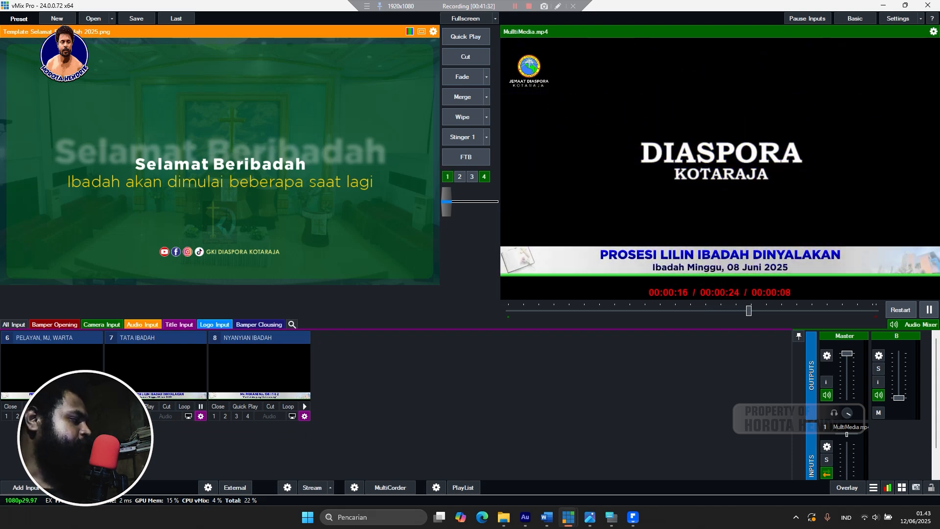
pyautogui.click(110, 415)
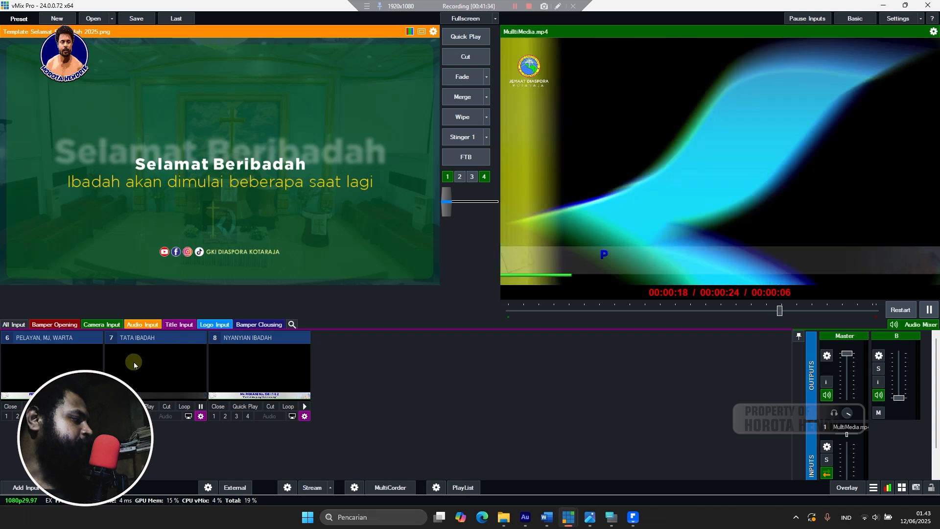
# Switch TATA IBADAH to PENGGILAN BERIBADAH, air it briefly, then load it into preview.
pyautogui.rightClick(133, 362)
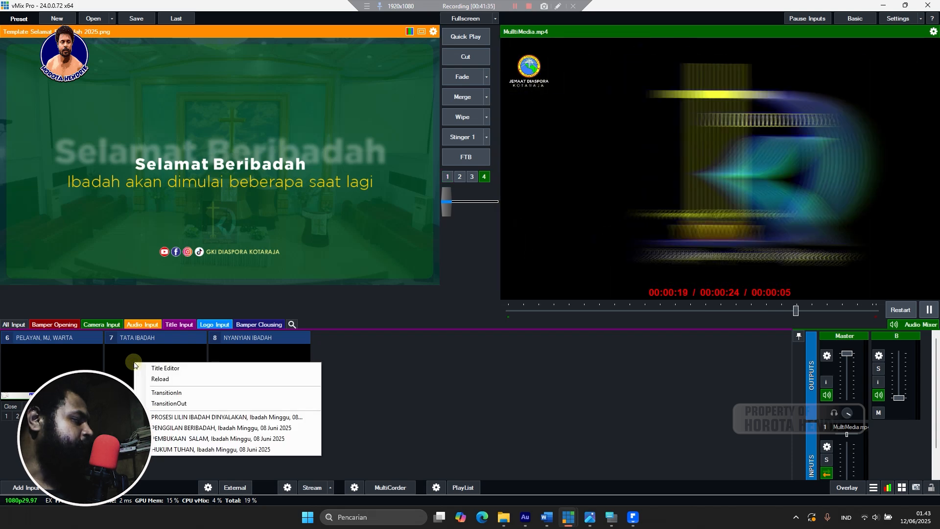
pyautogui.click(162, 429)
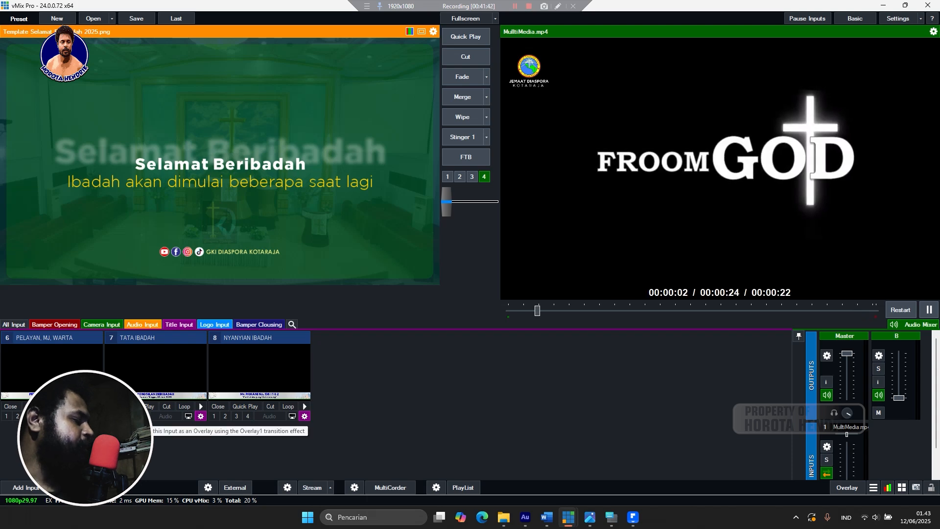
pyautogui.click(110, 416)
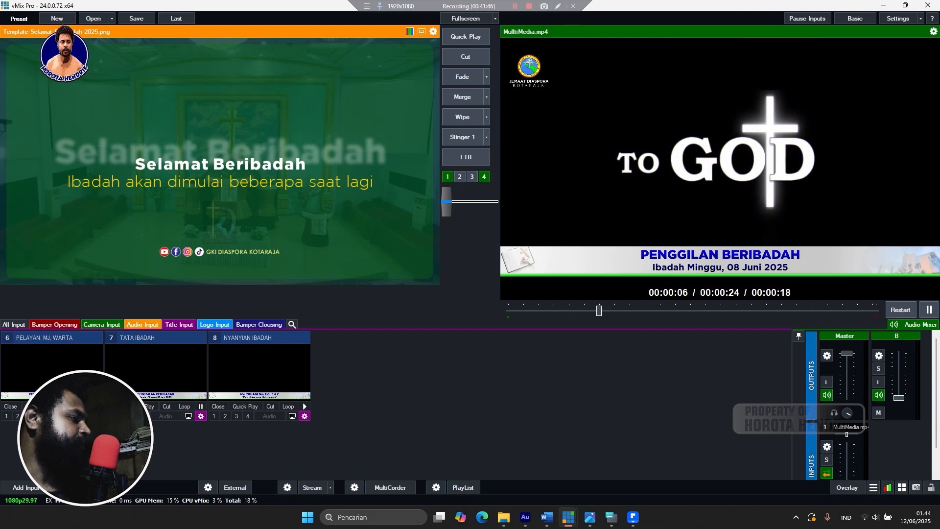
pyautogui.click(110, 416)
pyautogui.click(139, 367)
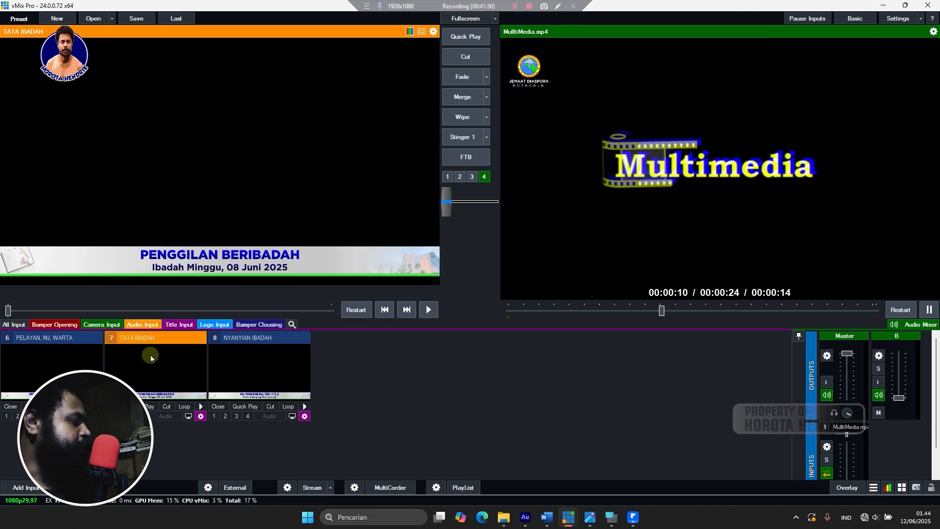
# Air TATA IBADAH as PEMBUKAAN & SALAM, then switch its row to PROSESI LILIN IBADAH DINYALAKAN.
pyautogui.rightClick(161, 372)
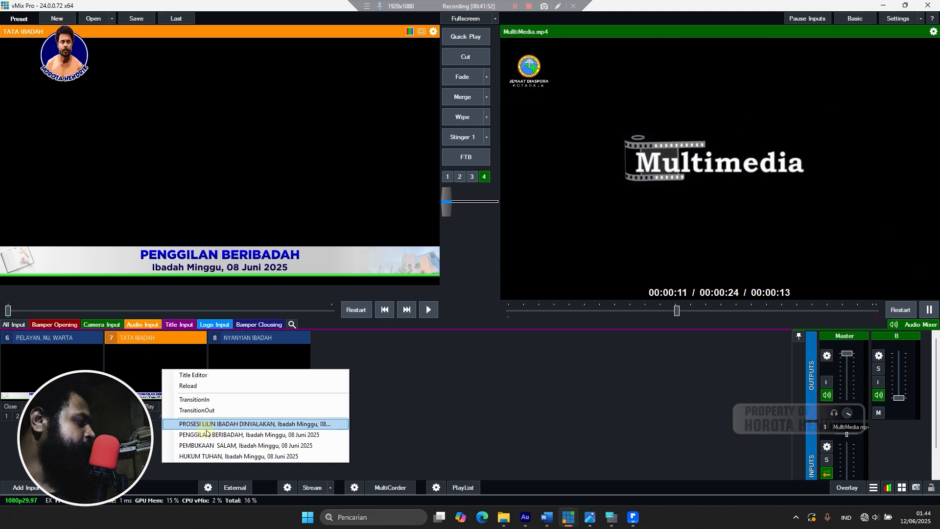
pyautogui.click(211, 445)
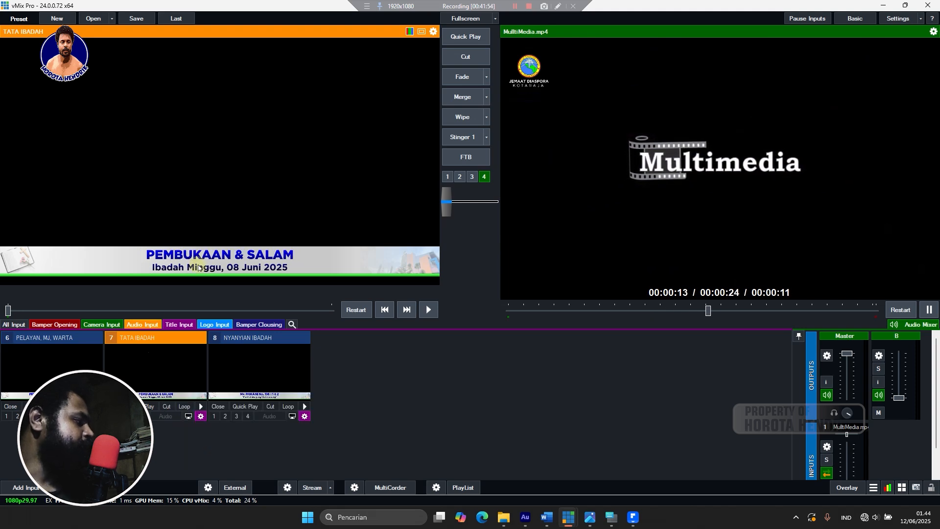
pyautogui.press('1')
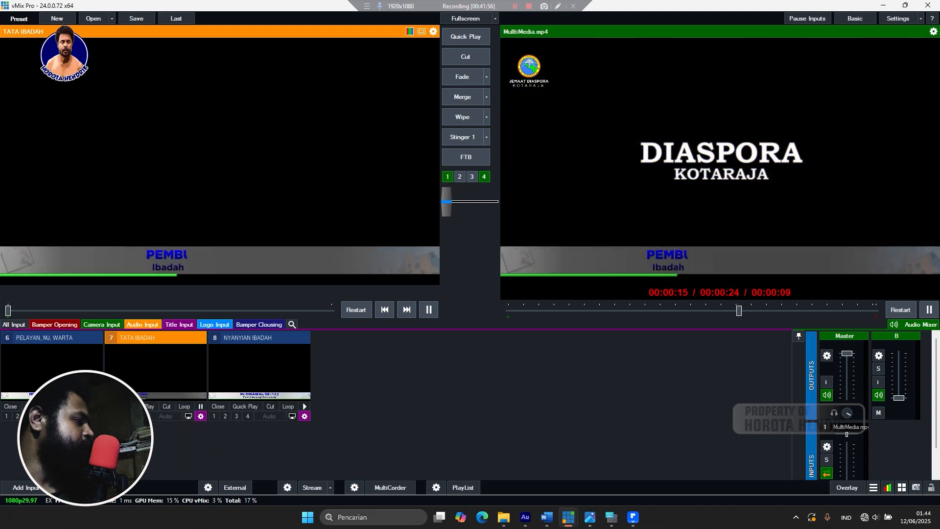
pyautogui.rightClick(150, 357)
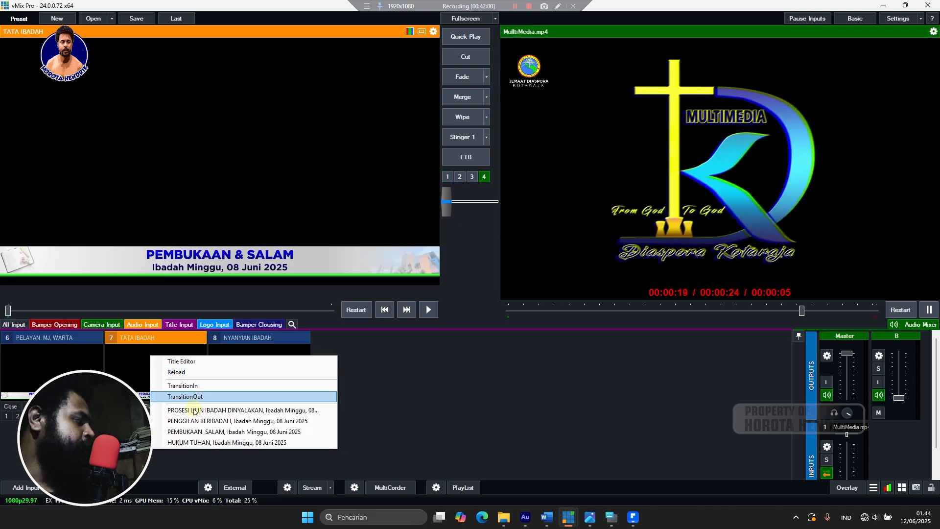
pyautogui.click(196, 432)
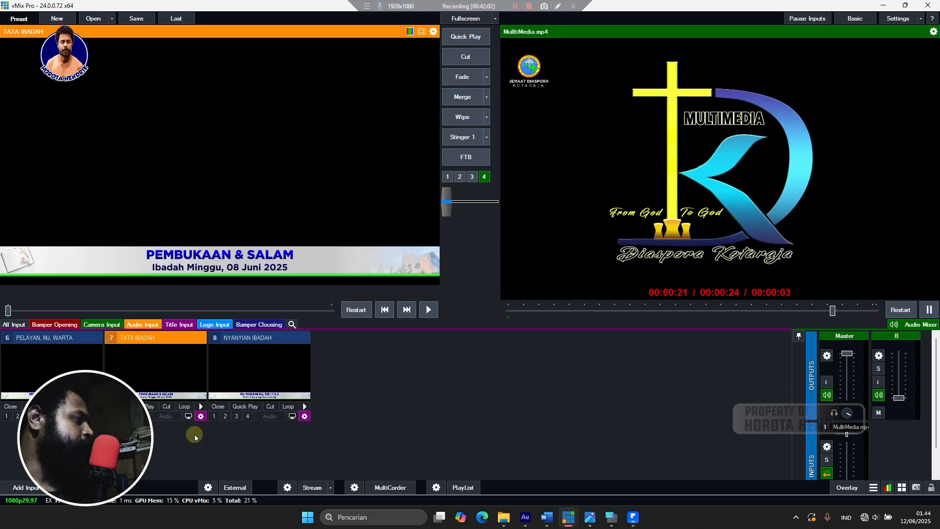
pyautogui.rightClick(161, 363)
pyautogui.click(195, 416)
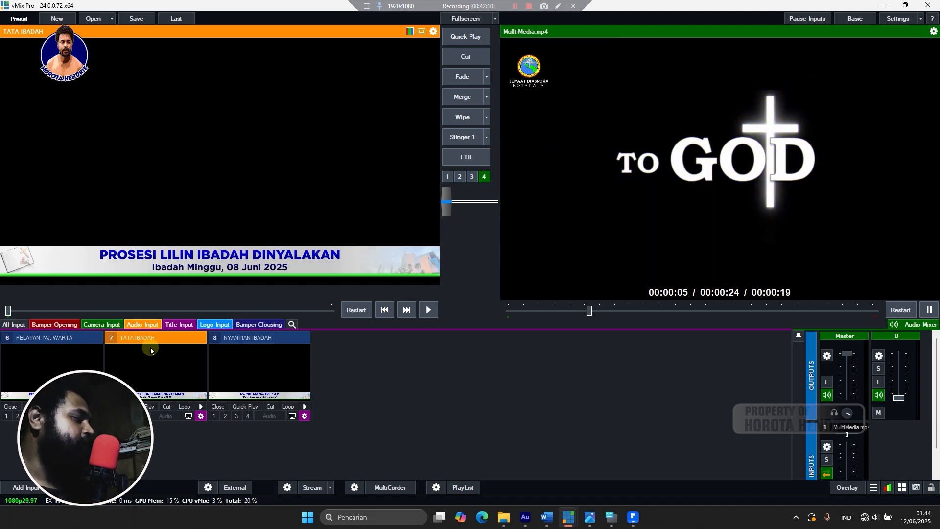
# Set the TATA IBADAH title row to HUKUM TUHAN.
pyautogui.rightClick(275, 373)
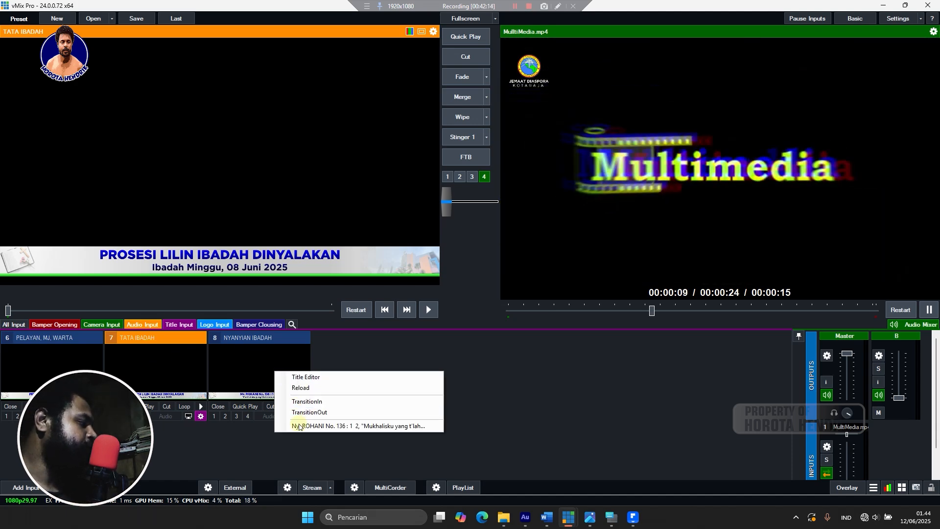
pyautogui.click(299, 427)
pyautogui.rightClick(154, 374)
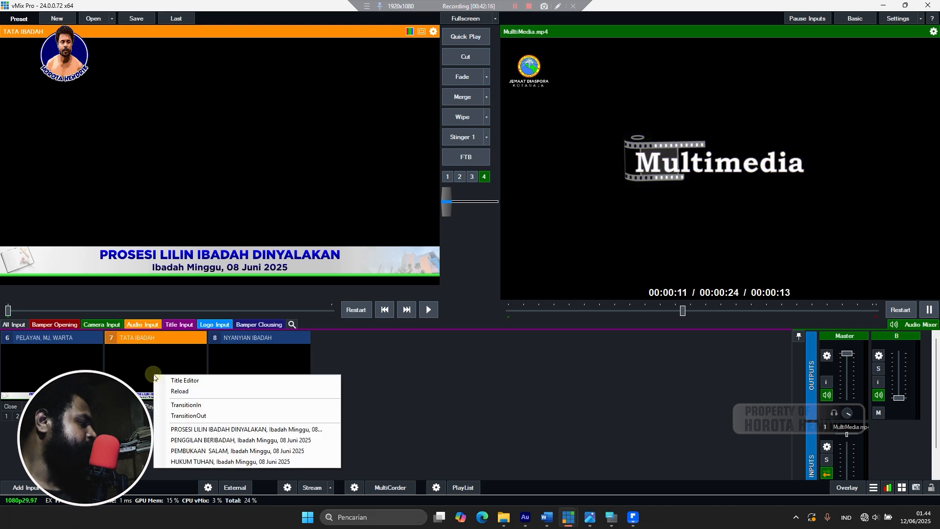
pyautogui.click(194, 461)
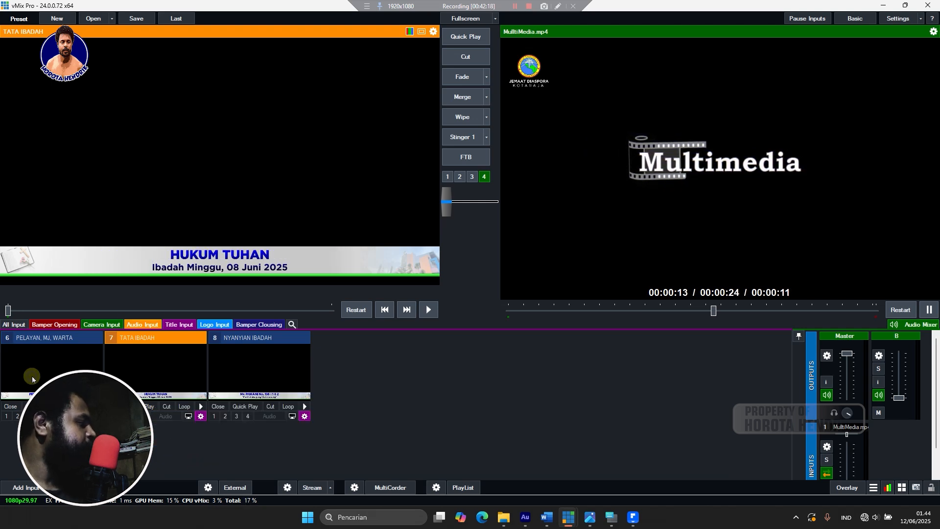
# Select the minister's name row in PELAYAN, MJ, WARTA and put it on air.
pyautogui.rightClick(31, 376)
pyautogui.click(127, 463)
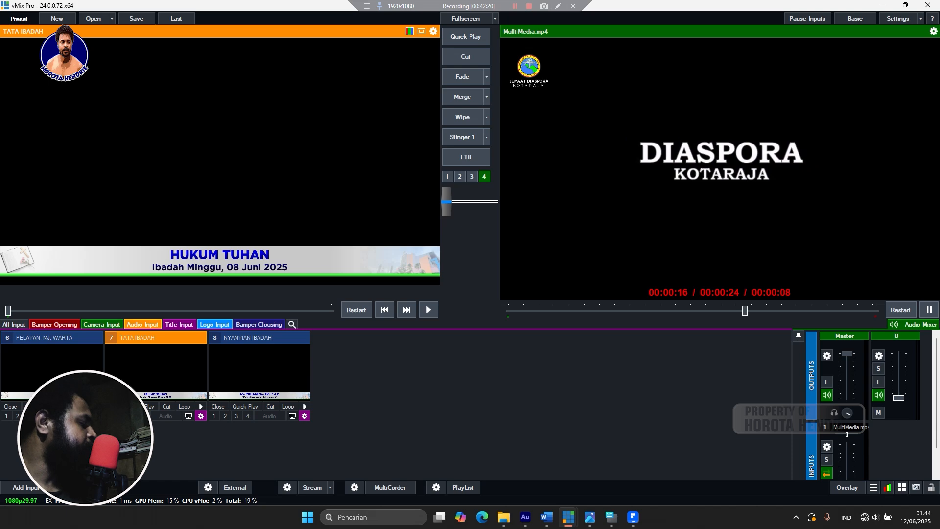
pyautogui.rightClick(69, 366)
pyautogui.click(196, 421)
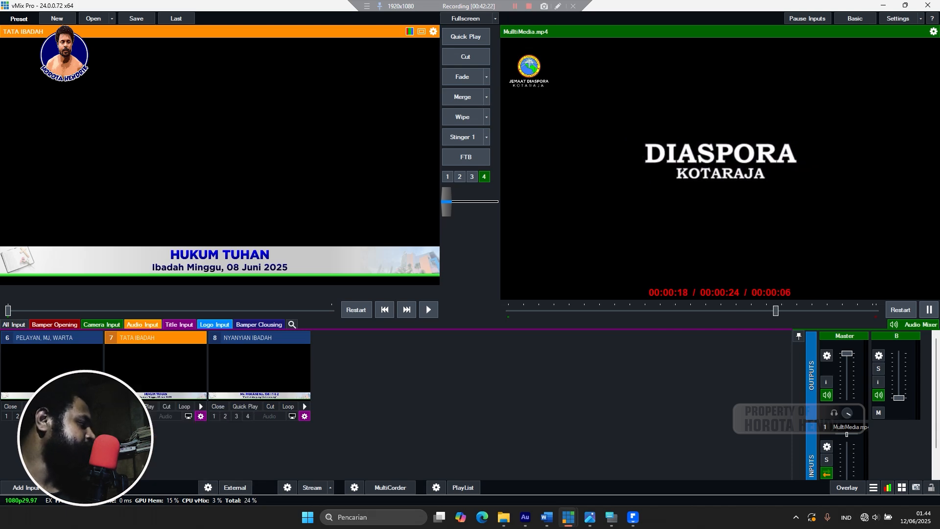
pyautogui.click(6, 416)
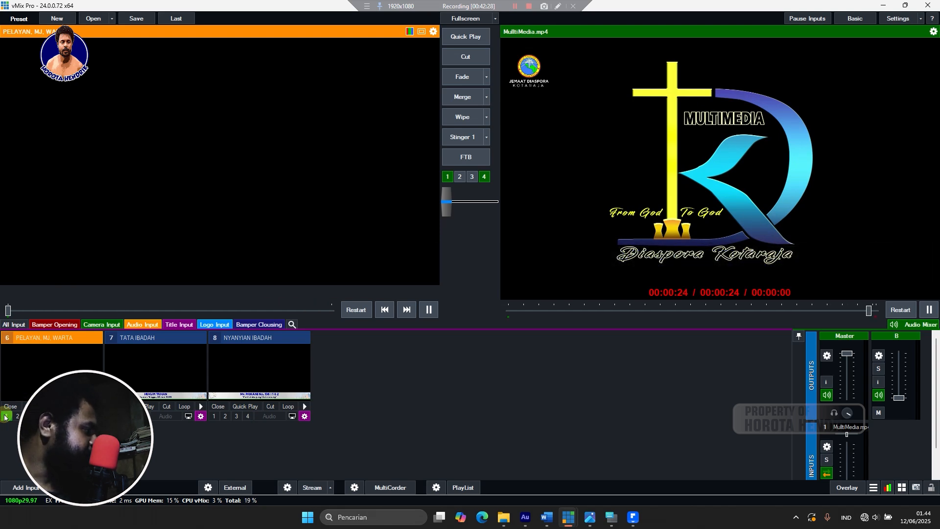
# Air the minister's name lower third, then load TATA IBADAH into preview.
pyautogui.click(6, 416)
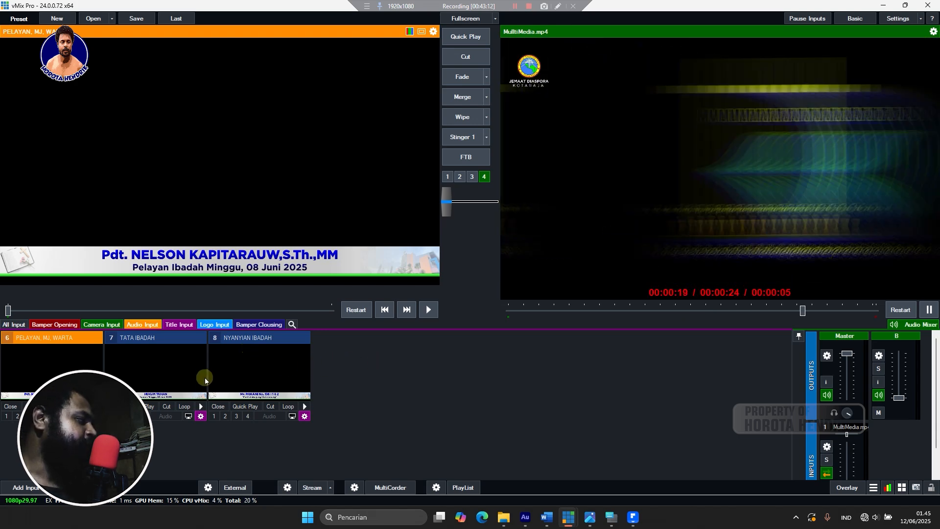
pyautogui.click(203, 377)
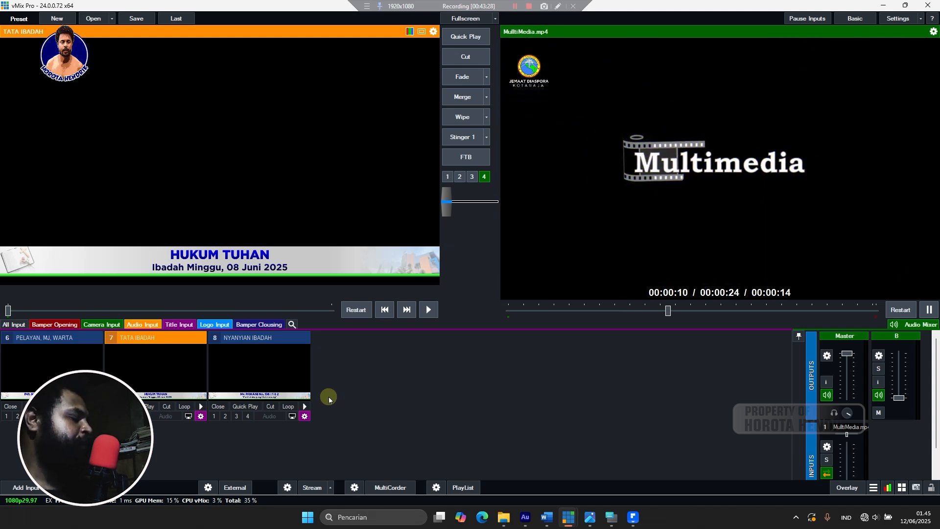
# Step TATA IBADAH through PROSESI LILIN and PENGGILAN BERIBADAH to PEMBUKAAN & SALAM, and air it.
pyautogui.rightClick(51, 366)
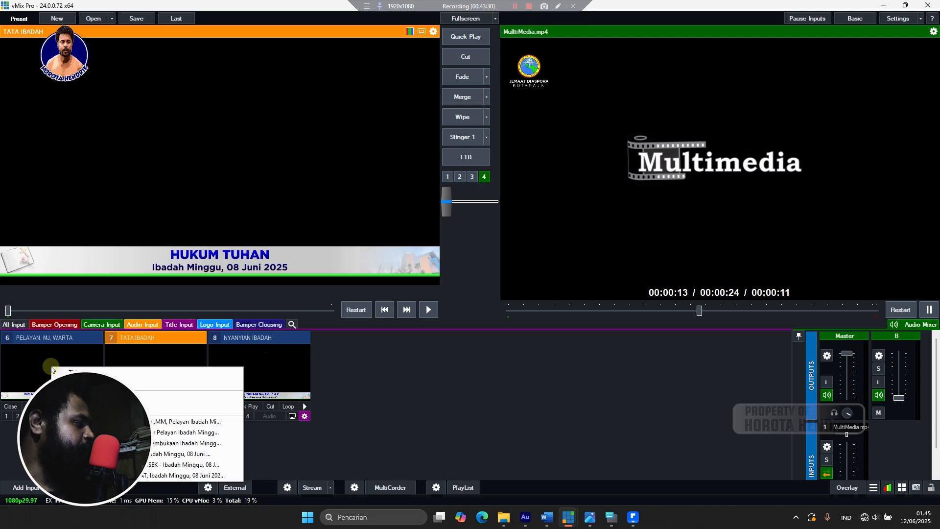
pyautogui.rightClick(165, 362)
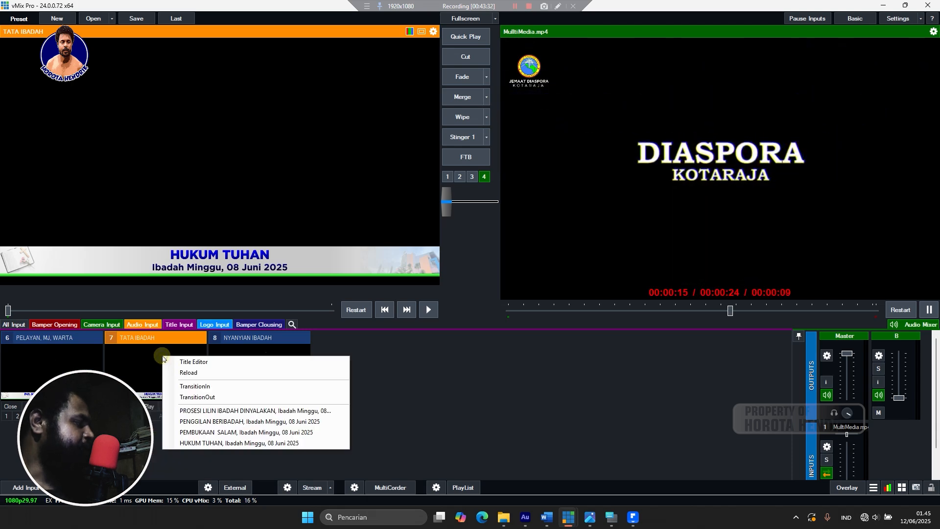
pyautogui.click(185, 411)
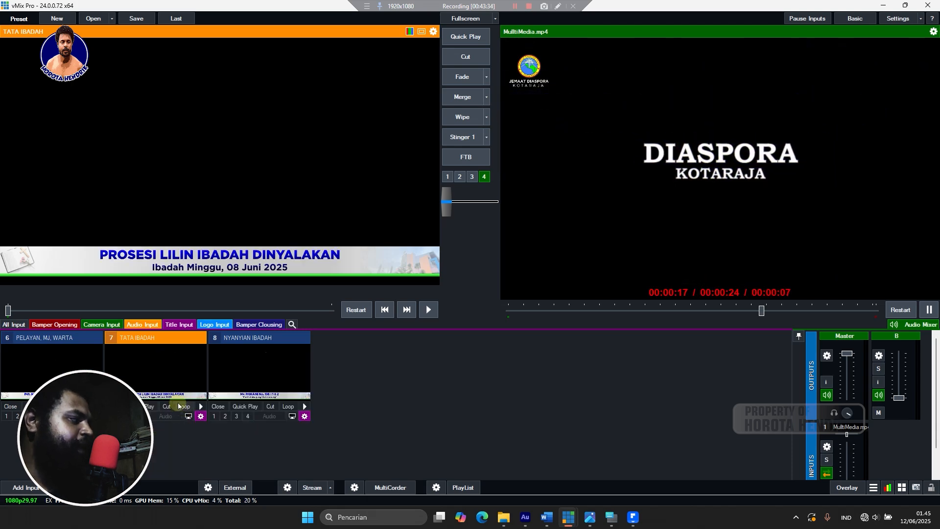
pyautogui.rightClick(139, 369)
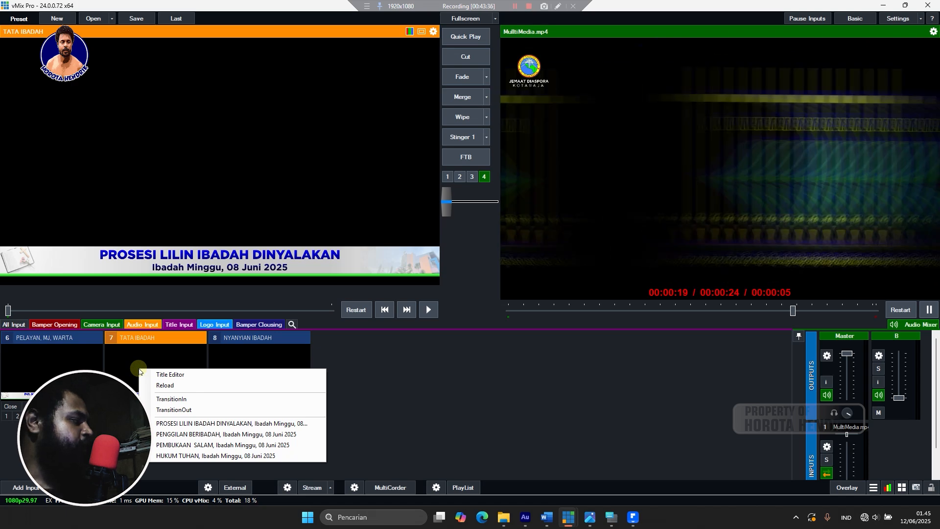
pyautogui.click(171, 434)
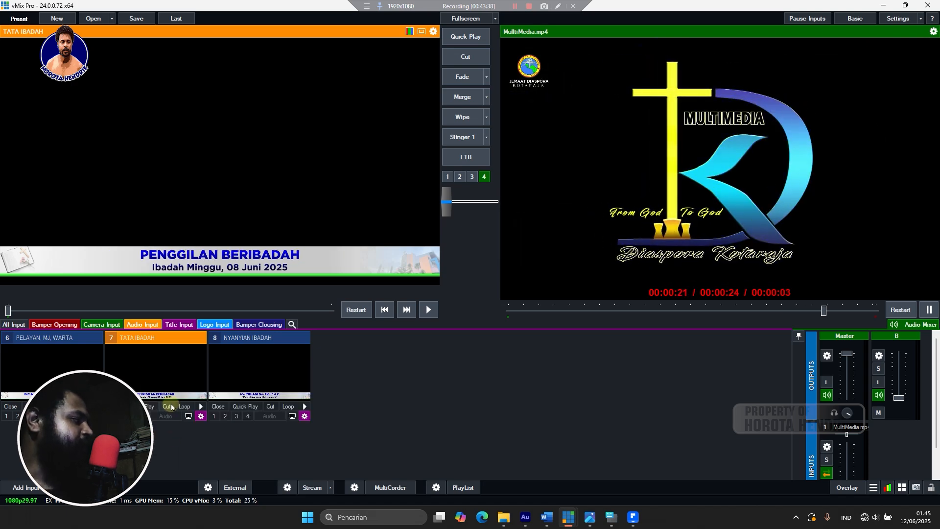
pyautogui.rightClick(168, 373)
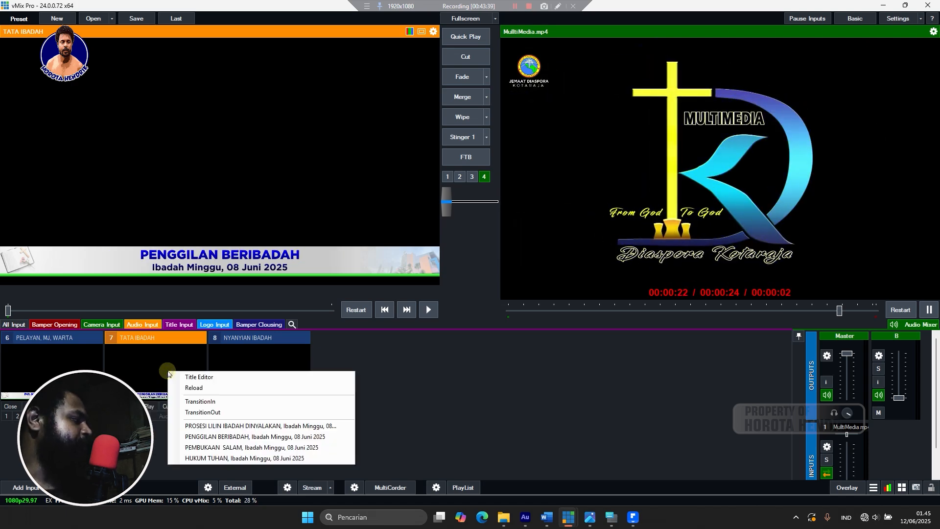
pyautogui.click(171, 448)
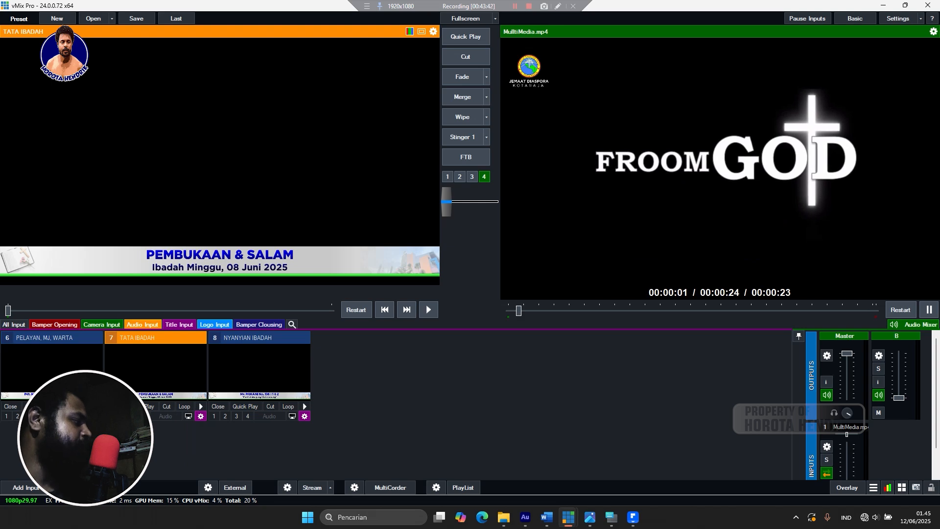
pyautogui.click(110, 415)
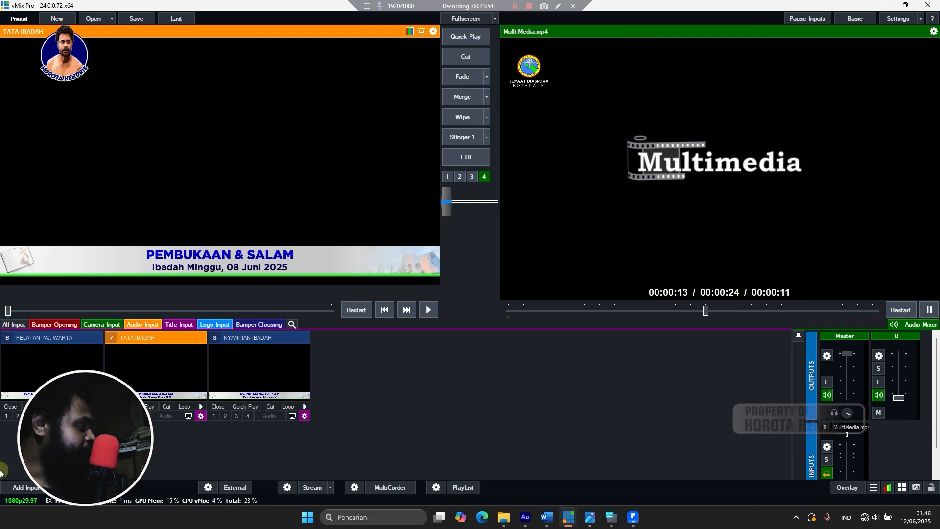
pyautogui.rightClick(53, 372)
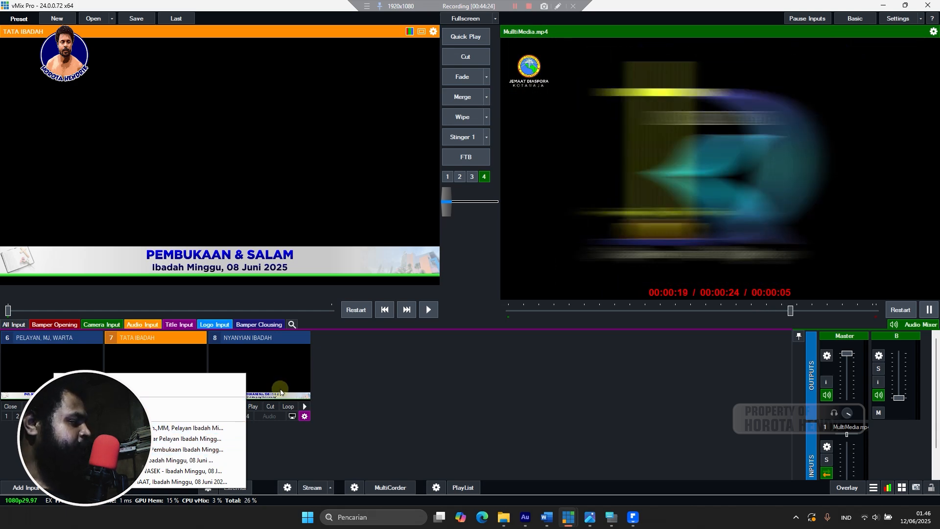
pyautogui.click(350, 369)
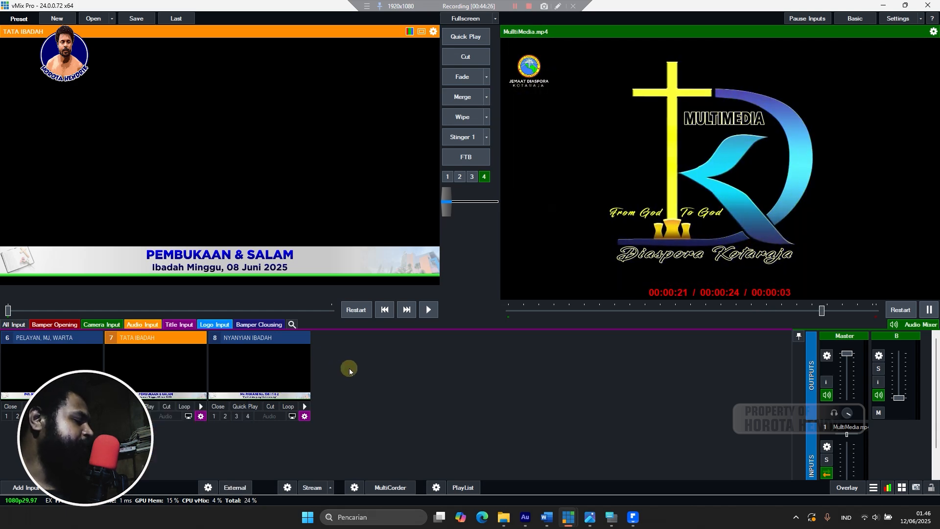